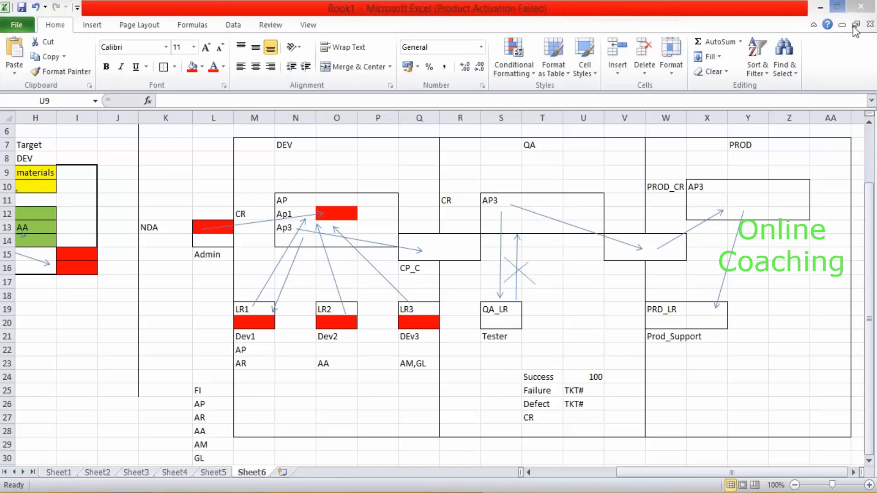
# Move from the Excel diagram to the Remote Desktop session and start Data Services Designer from its Start menu.
pyautogui.click(700, 28)
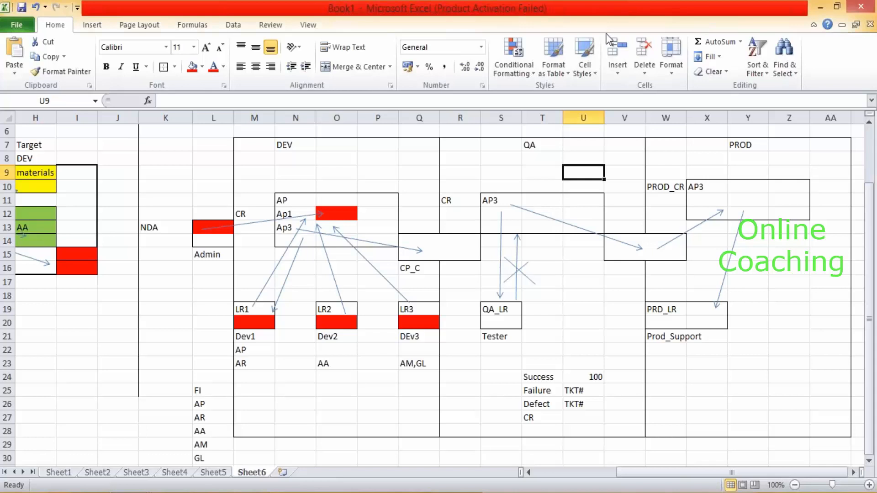
pyautogui.click(464, 18)
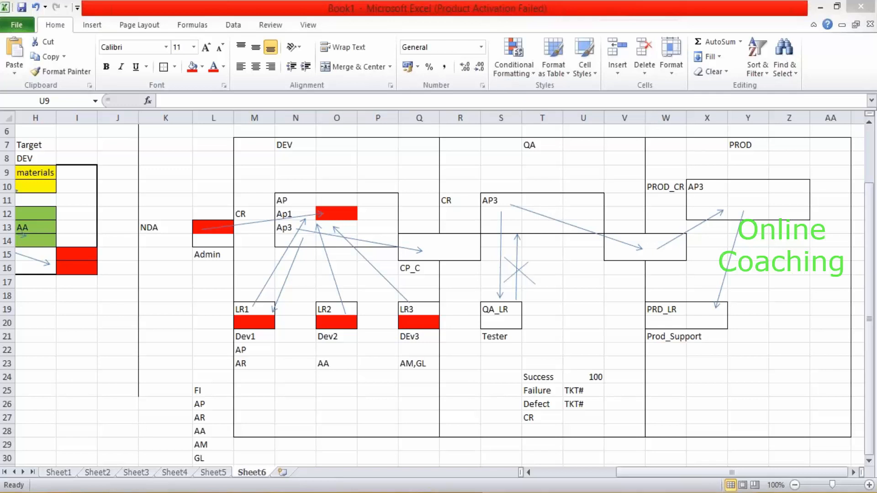
pyautogui.click(225, 492)
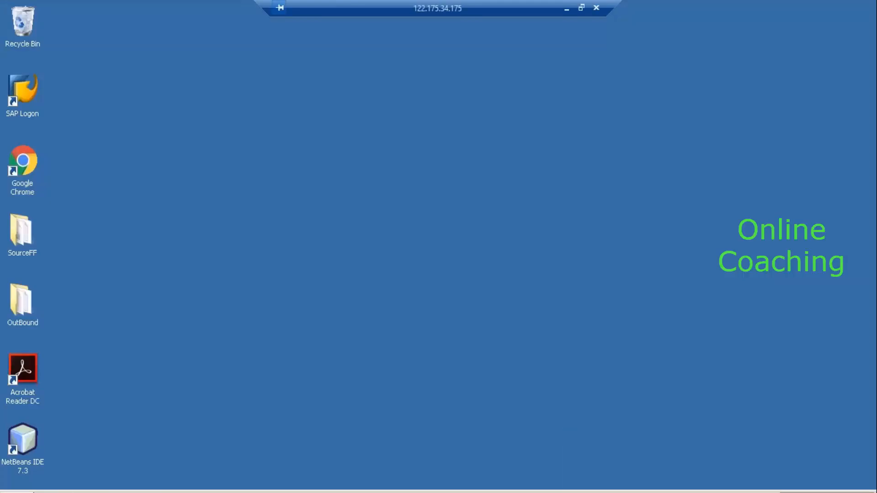
pyautogui.click(16, 492)
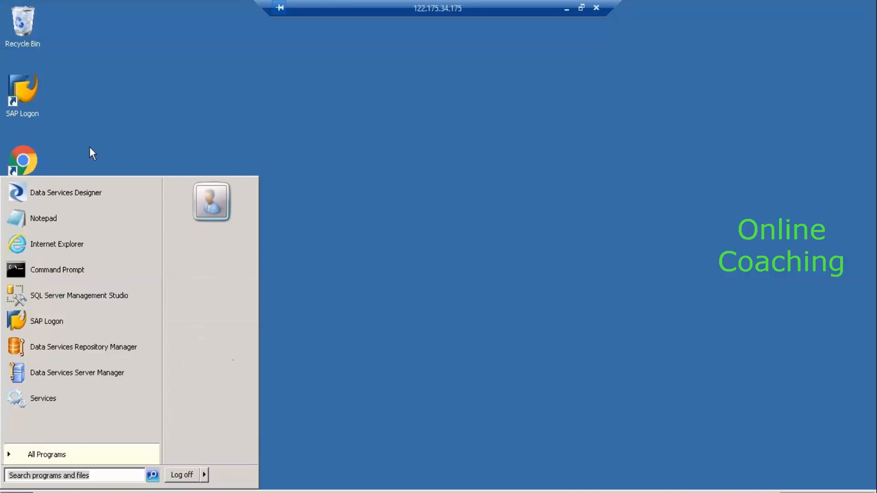
pyautogui.click(92, 200)
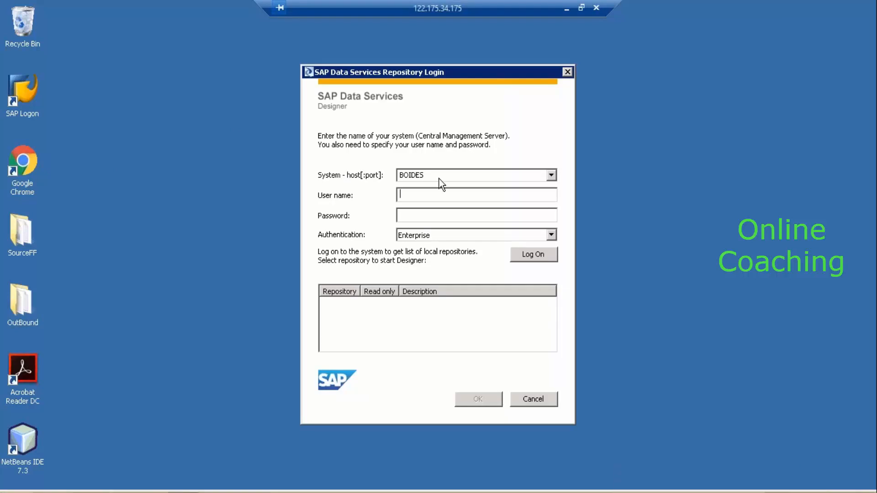
# After a failed logon, enter the user name and password to list the repositories.
pyautogui.click(531, 254)
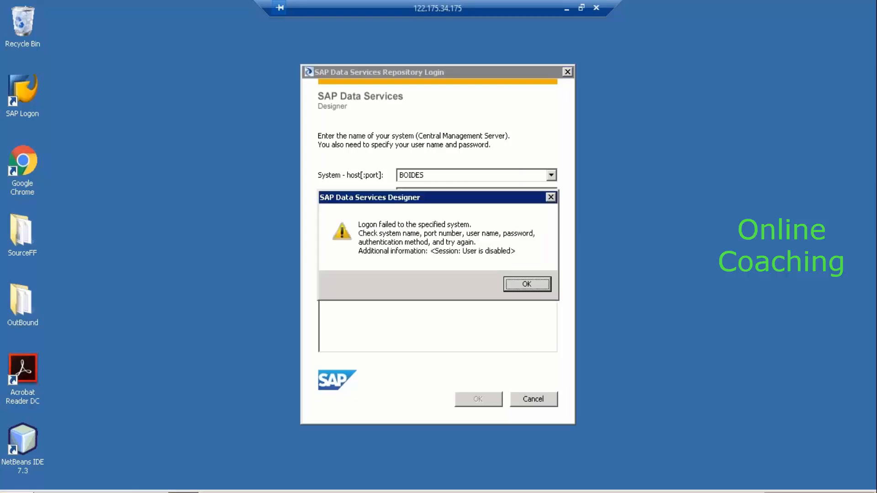
pyautogui.click(531, 285)
pyautogui.click(445, 202)
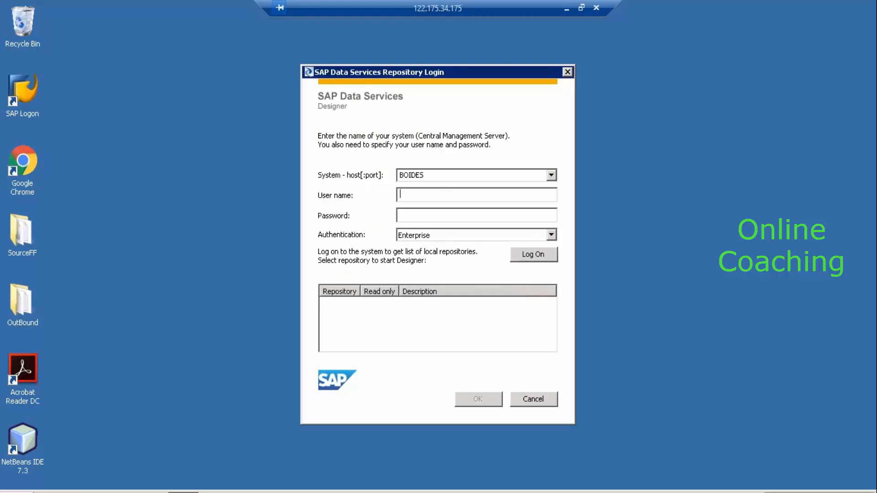
pyautogui.write('Rakeshi')
pyautogui.press('Tab')
pyautogui.write('********')
pyautogui.press('Return')
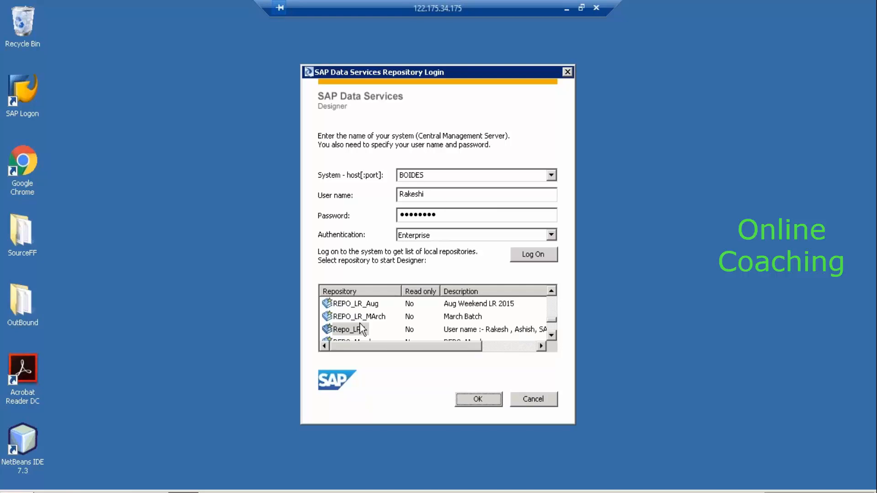
# Open the Repo_LR7 repository with its password and reset the logged-on users.
pyautogui.click(371, 332)
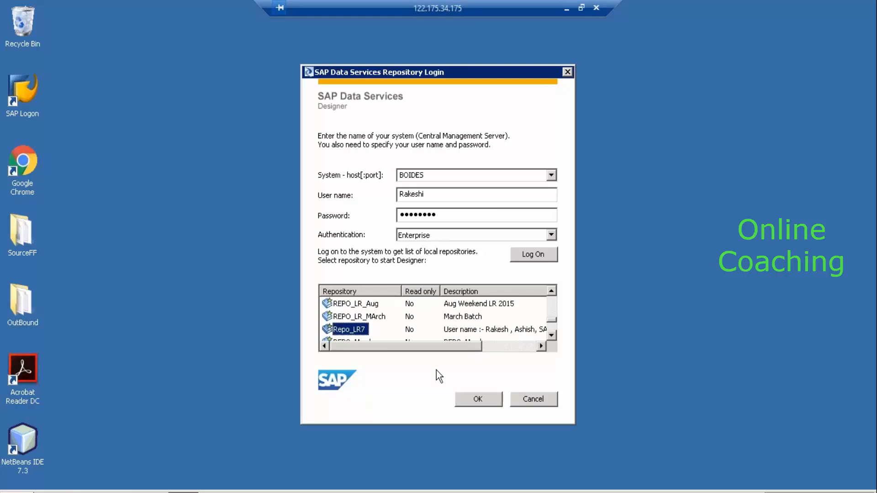
pyautogui.click(474, 400)
pyautogui.write('*****')
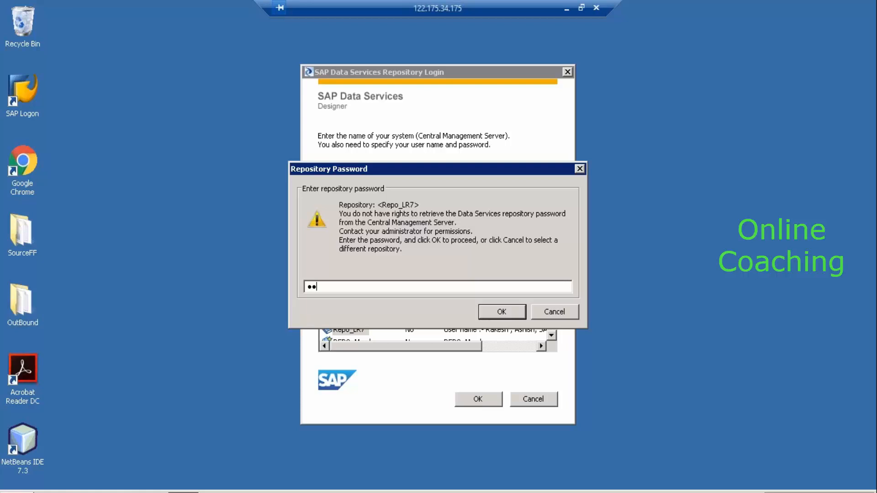
pyautogui.press('Return')
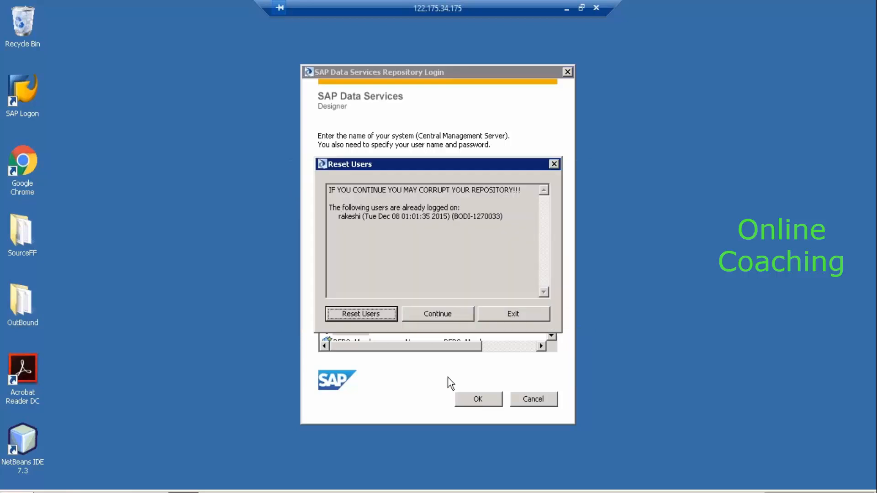
pyautogui.click(377, 313)
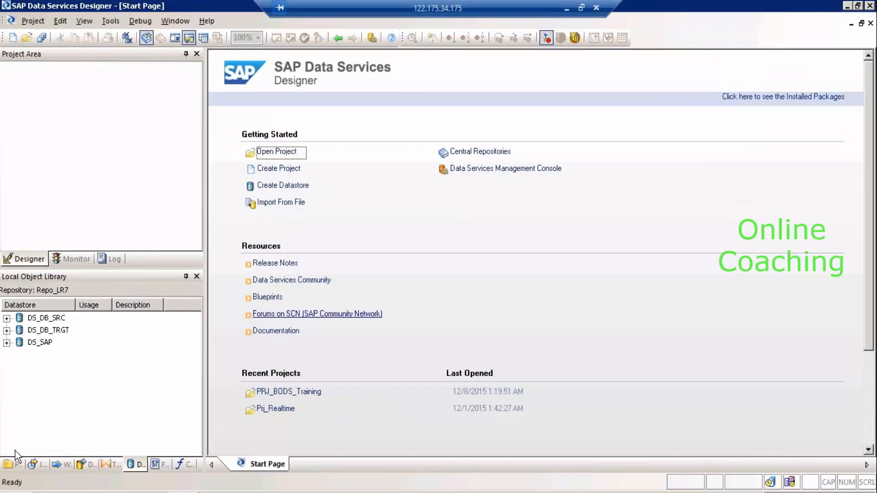
# Open PRJ_BODS_Training, select Job_FF_DB_Ext, and open its DF_FF_DB_Ext data flow.
pyautogui.click(11, 464)
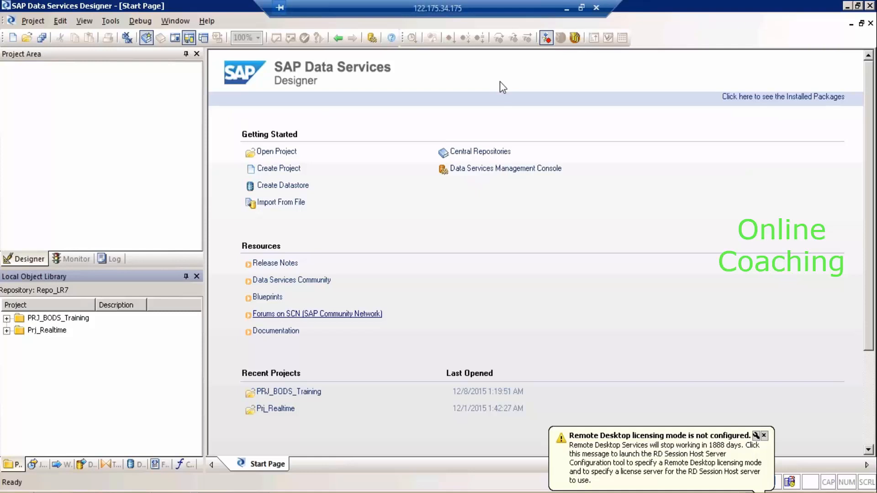
pyautogui.doubleClick(74, 319)
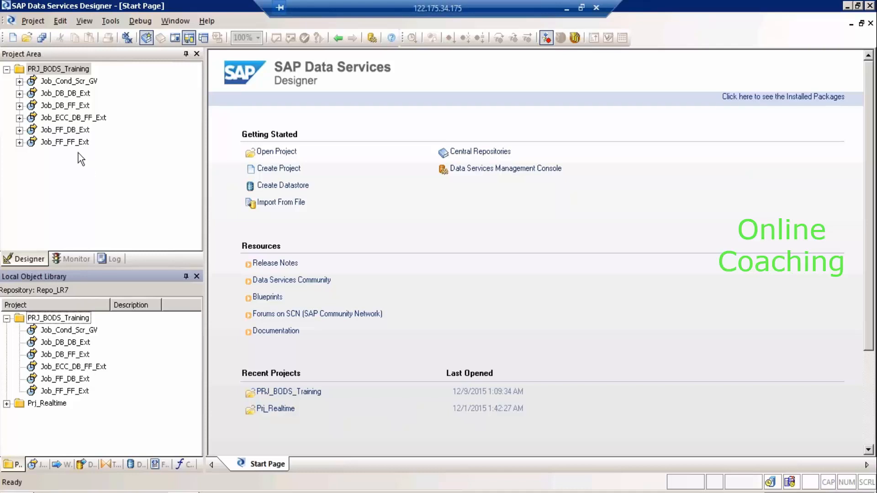
pyautogui.click(65, 129)
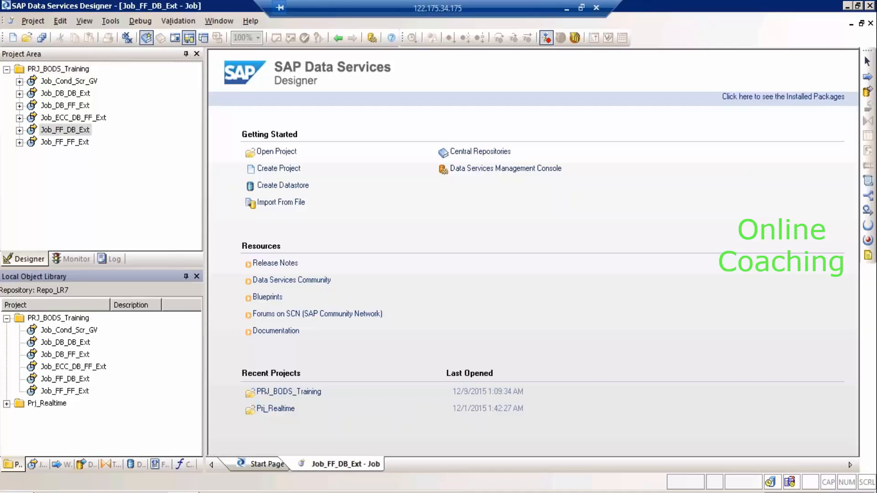
pyautogui.doubleClick(395, 196)
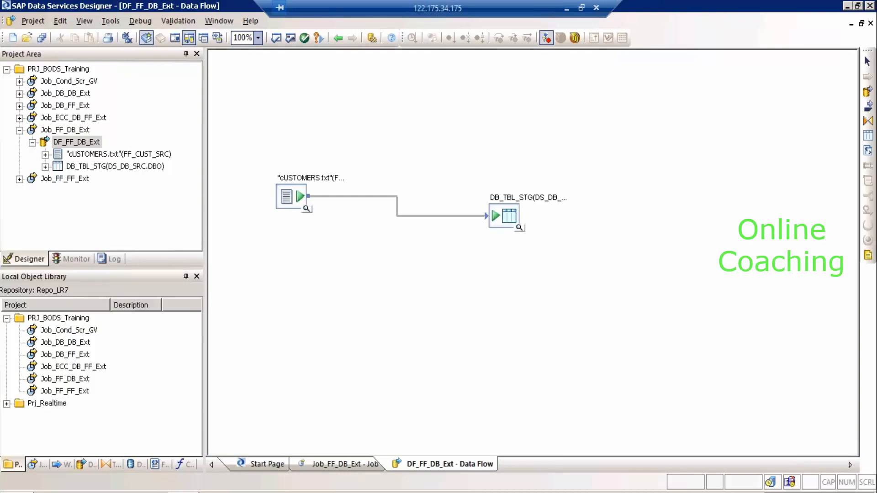
# In the Formats list, start a new Excel Workbooks file format.
pyautogui.click(153, 466)
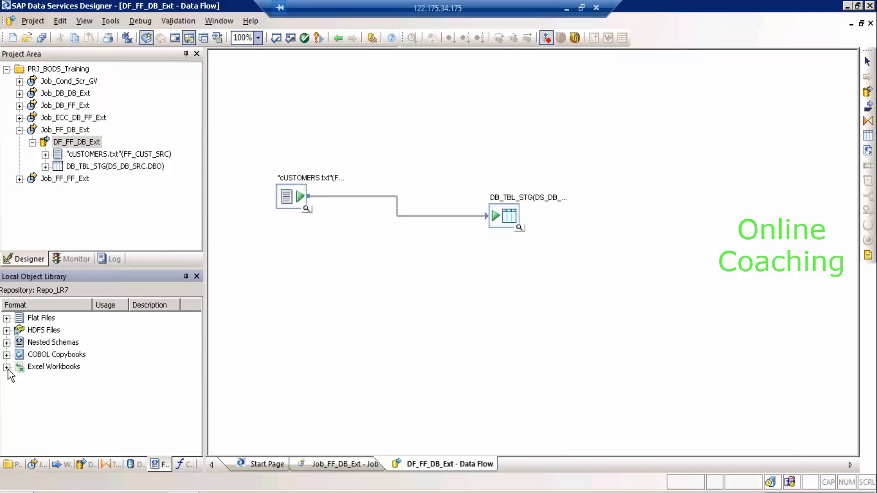
pyautogui.click(7, 367)
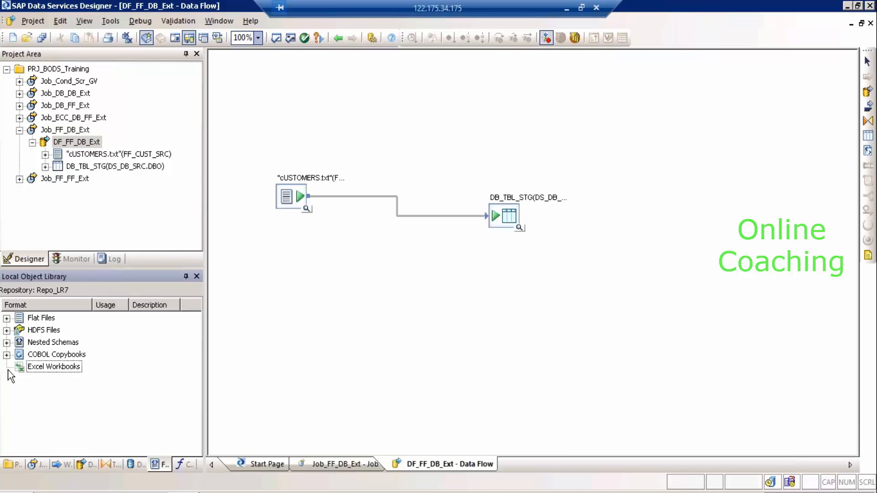
pyautogui.click(42, 368)
pyautogui.rightClick(43, 368)
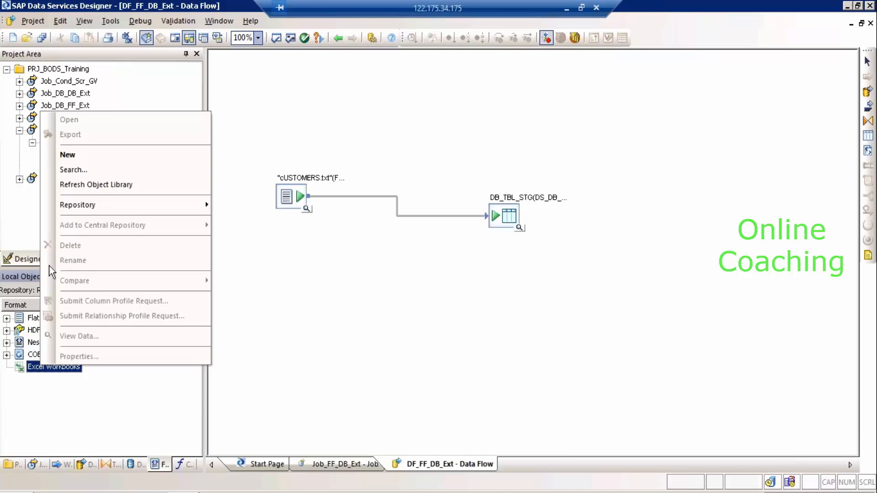
pyautogui.click(73, 152)
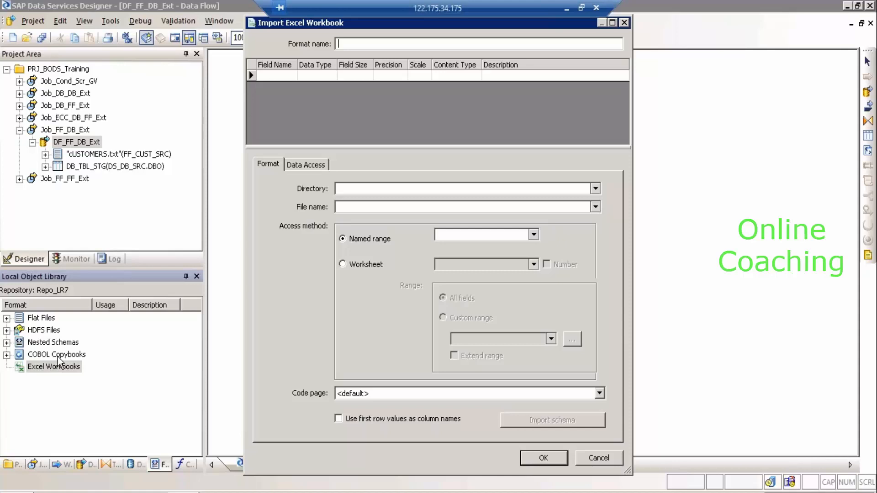
# Choose Worksheet in the Import Excel Workbook dialog, close it unsaved, and expand Flat Files.
pyautogui.moveTo(293, 22); pyautogui.dragTo(267, 82)
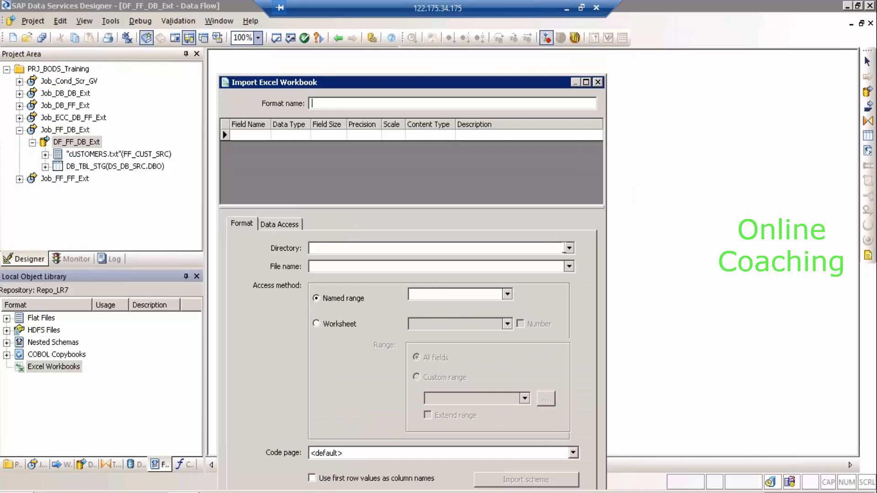
pyautogui.click(569, 248)
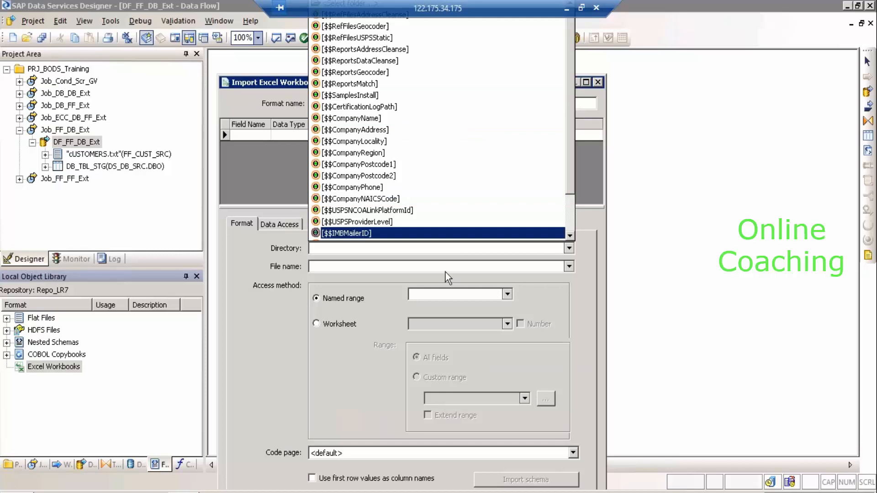
pyautogui.click(436, 284)
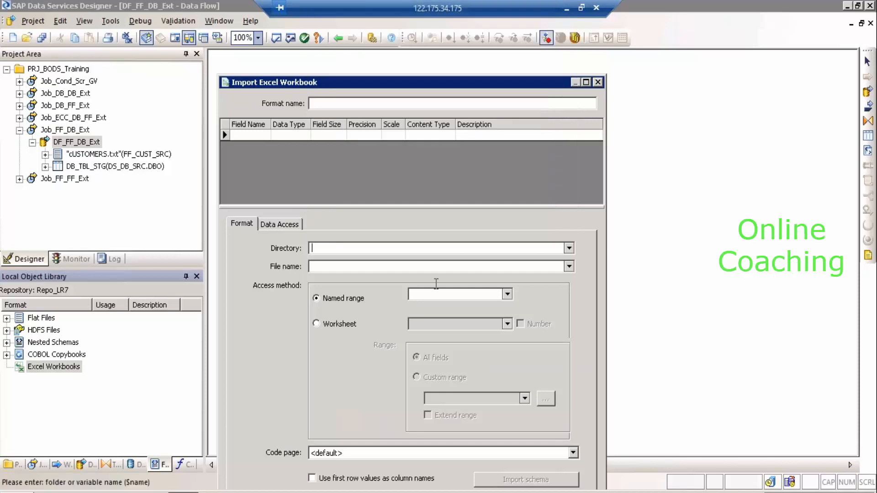
pyautogui.click(337, 326)
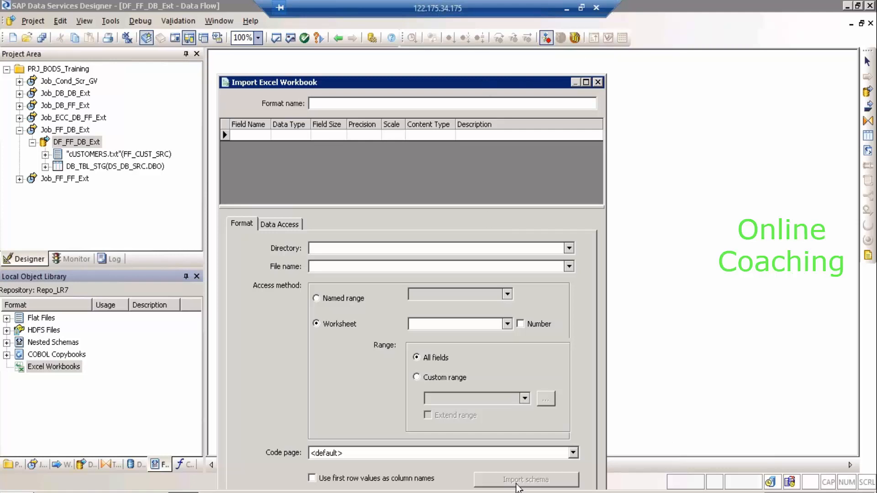
pyautogui.click(597, 82)
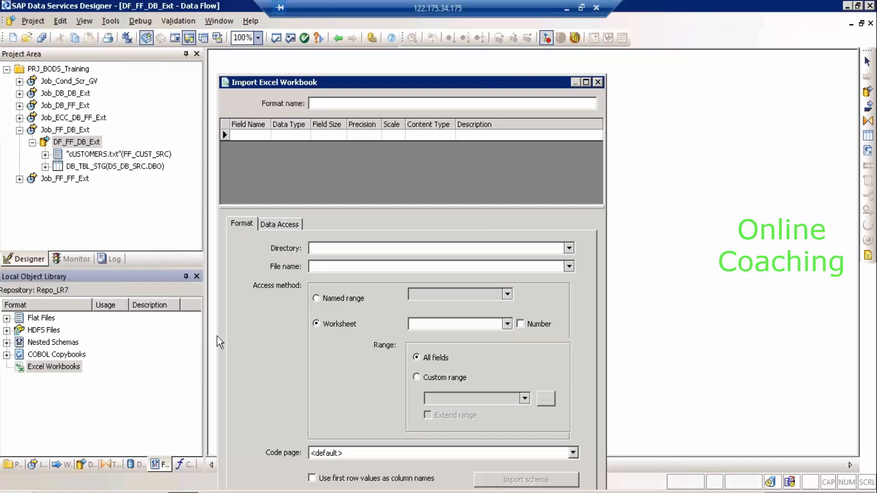
pyautogui.click(9, 319)
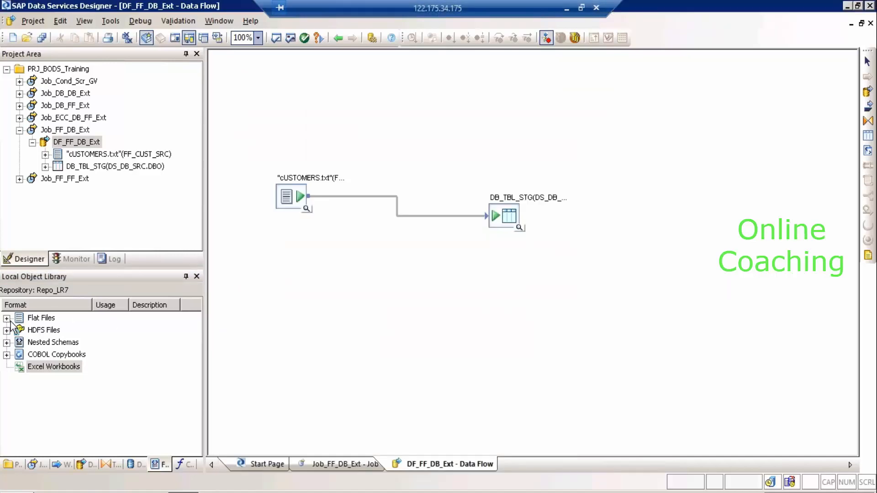
pyautogui.click(7, 318)
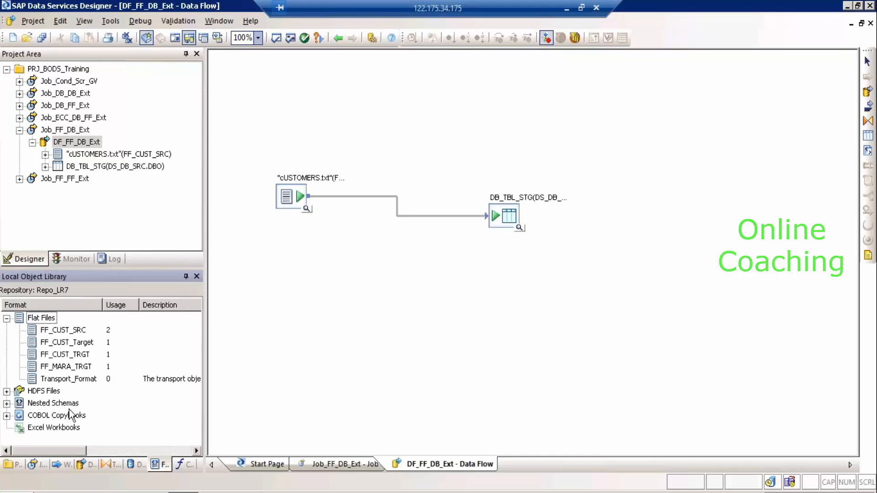
# Add the FF_CUST_SRC flat file to the data flow as a second source.
pyautogui.click(67, 430)
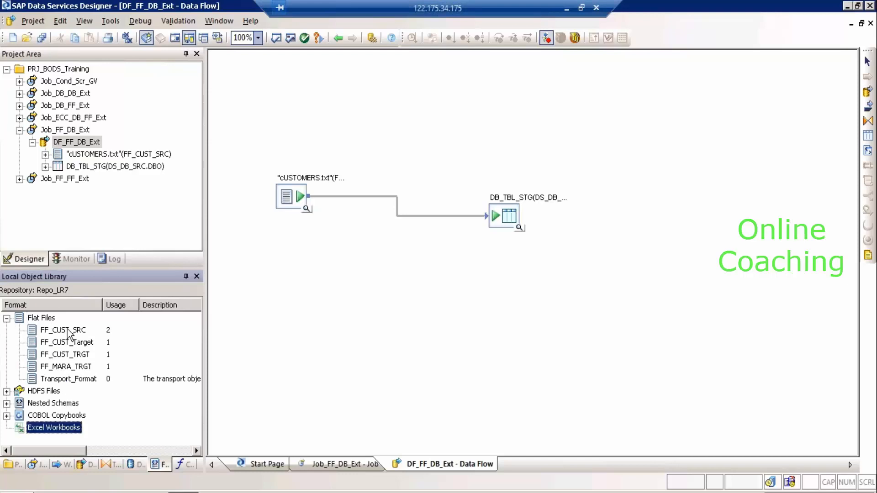
pyautogui.click(67, 330)
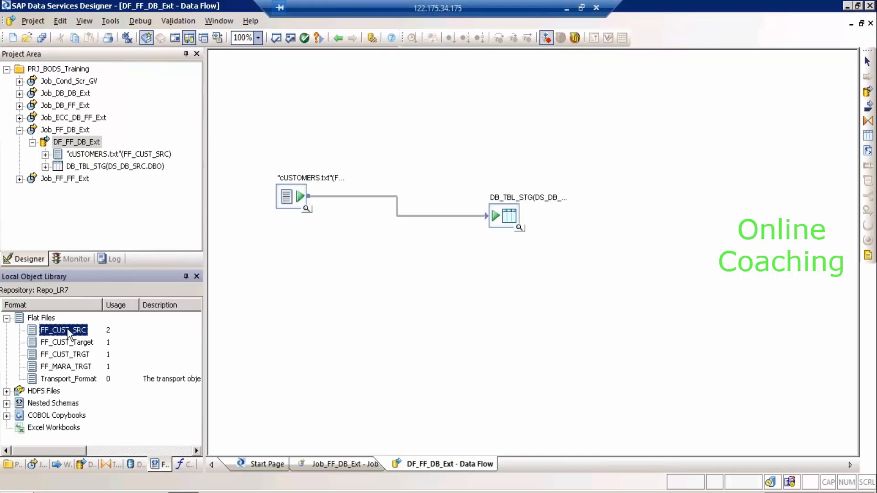
pyautogui.click(44, 319)
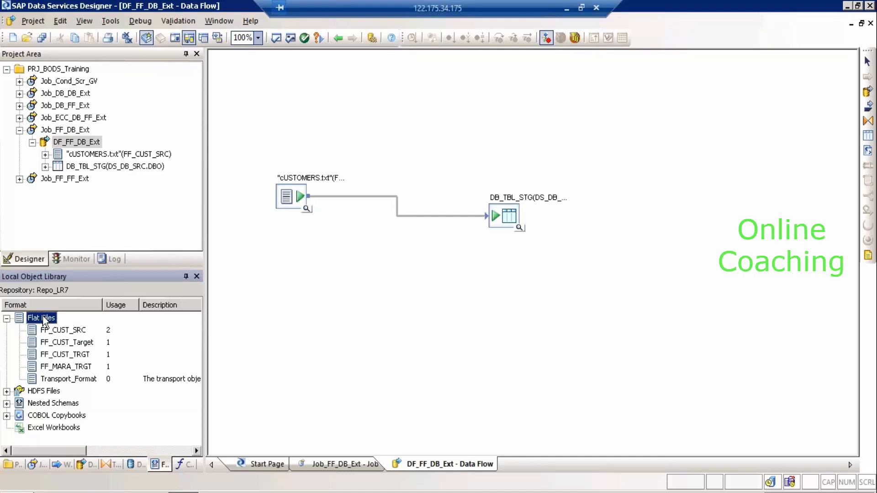
pyautogui.click(53, 331)
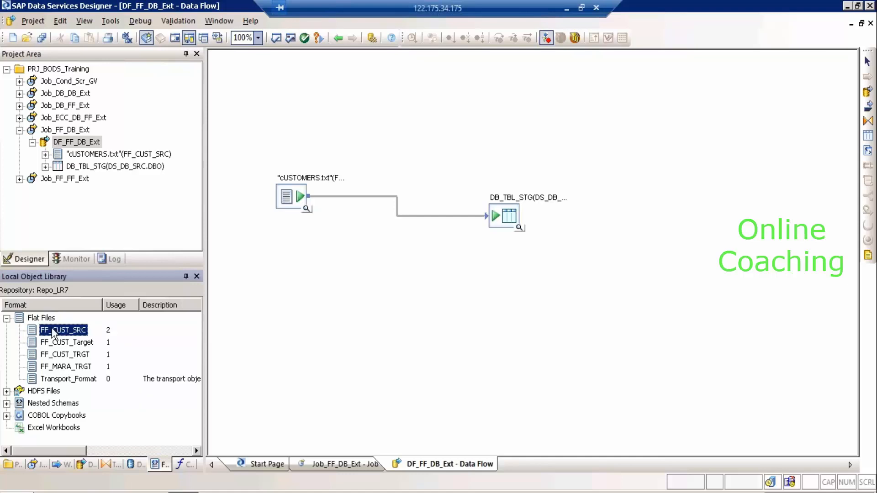
pyautogui.rightClick(54, 331)
pyautogui.click(228, 310)
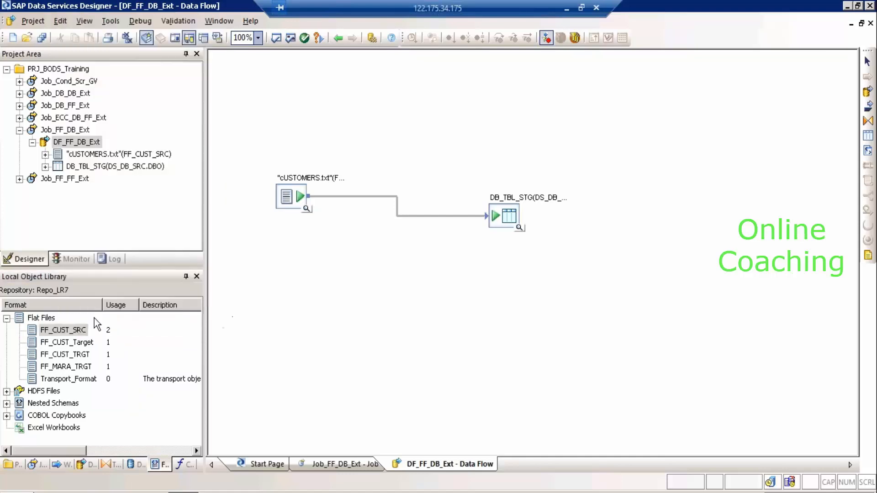
pyautogui.moveTo(242, 254); pyautogui.dragTo(241, 255)
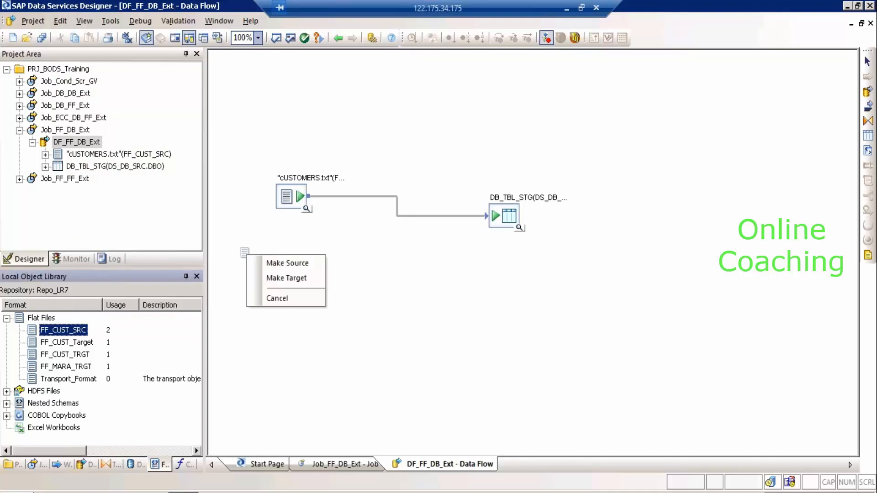
pyautogui.click(275, 263)
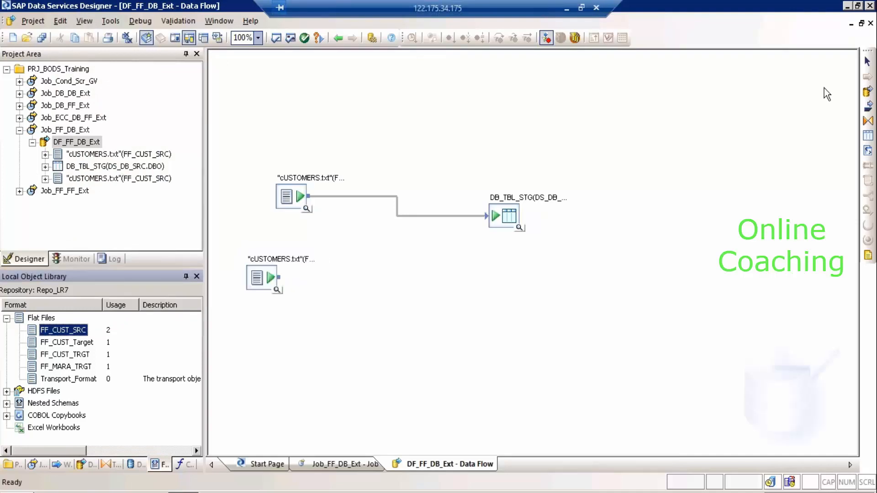
# Start placing a template table on the data flow, then cancel it.
pyautogui.click(868, 136)
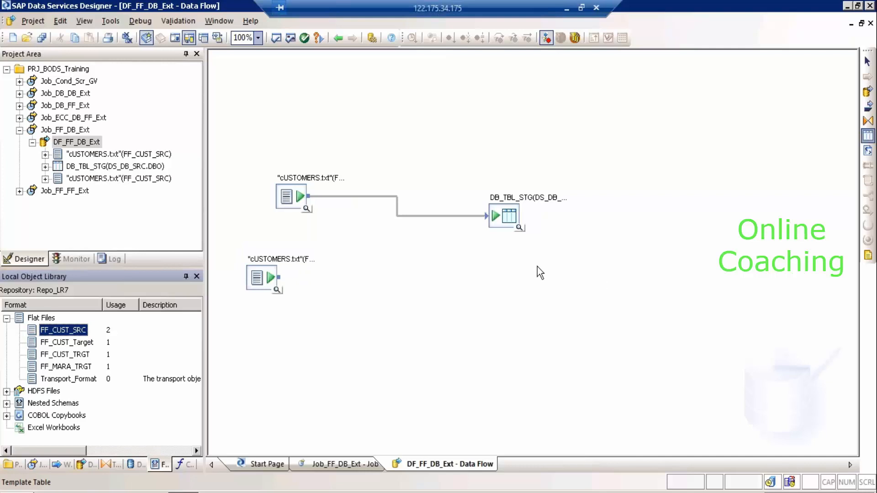
pyautogui.click(533, 262)
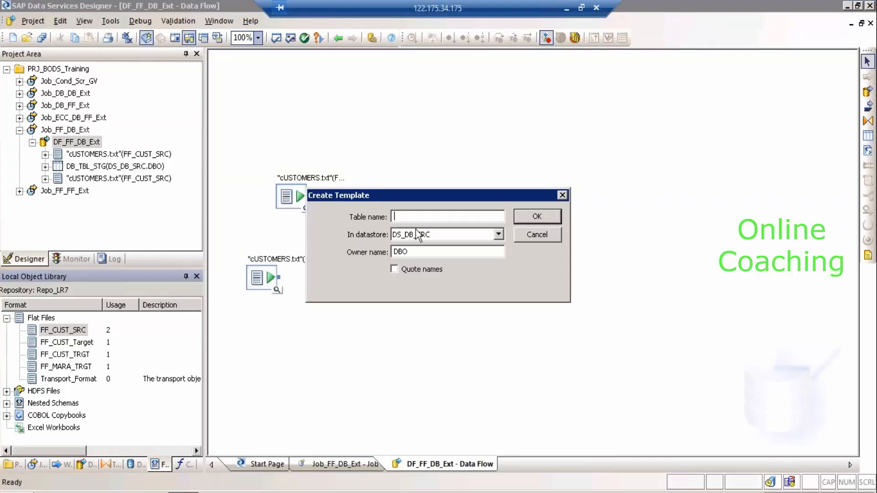
pyautogui.click(533, 236)
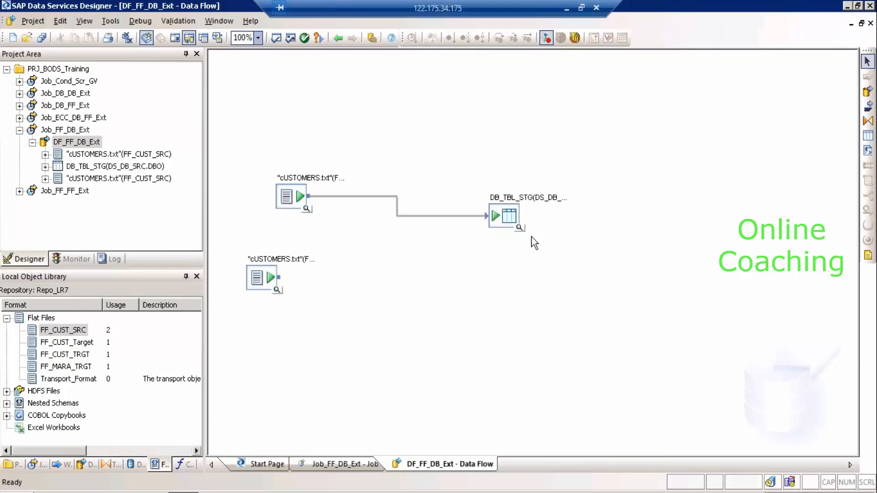
# Delete the extra customers source, collapse Job_FF_DB_Ext, and bring up Windows Run.
pyautogui.click(261, 278)
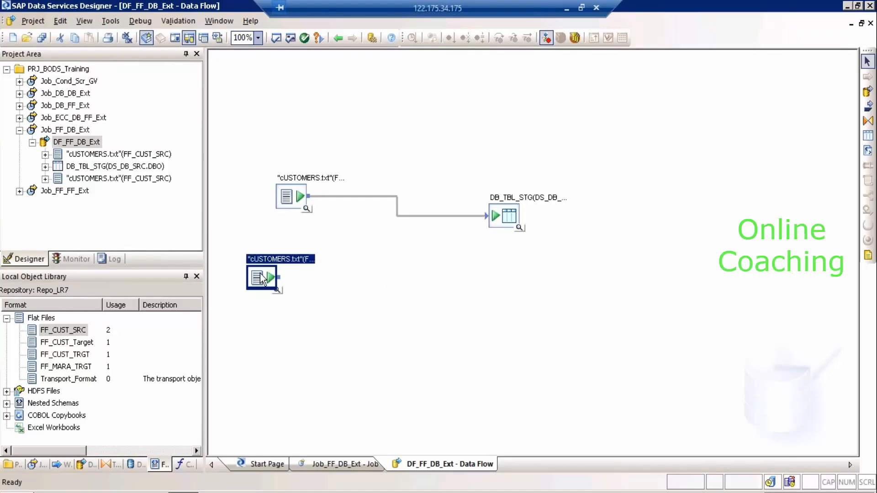
pyautogui.press('Delete')
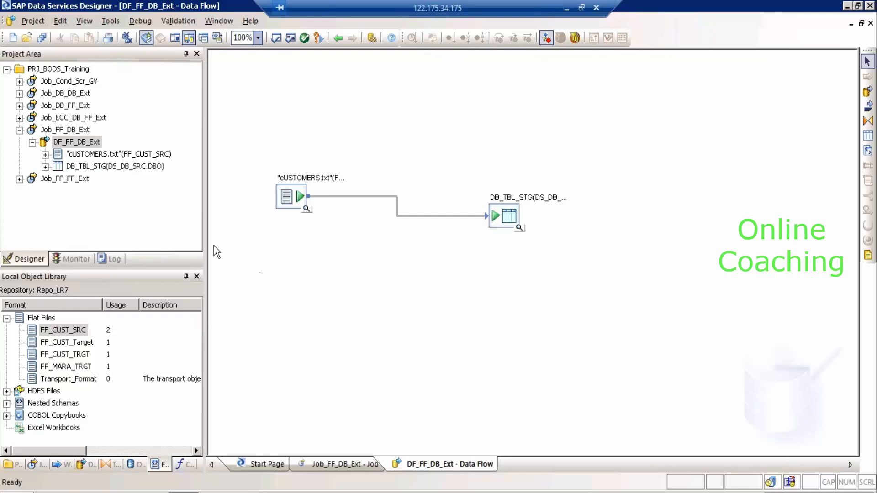
pyautogui.click(20, 130)
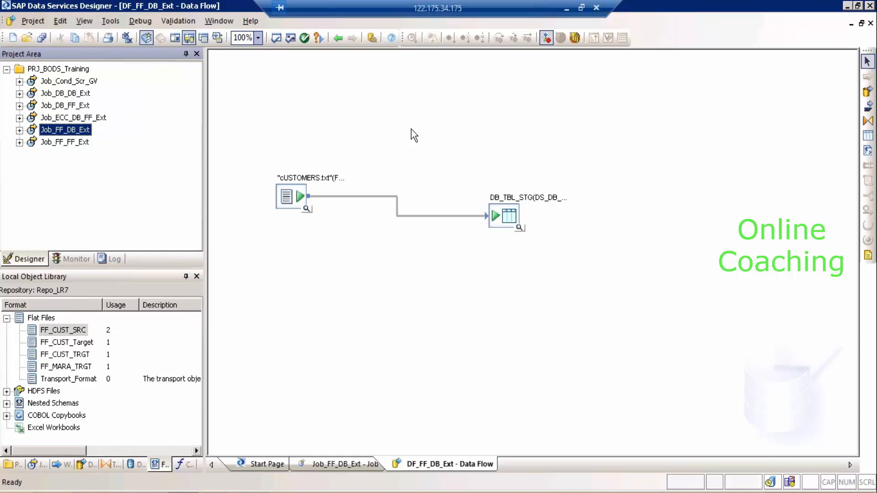
pyautogui.press('super+r')
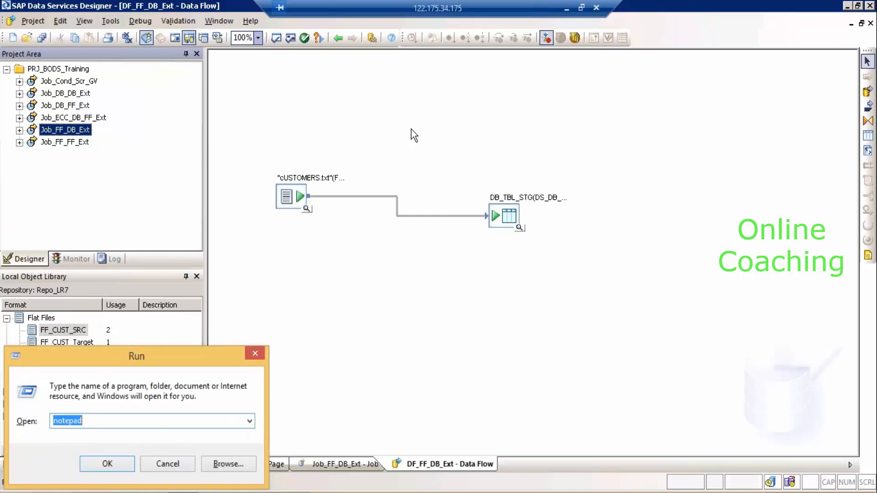
# Launch Notepad and type two name-tagged lines: adding and dropping columns, and Schmas.
pyautogui.press('Return')
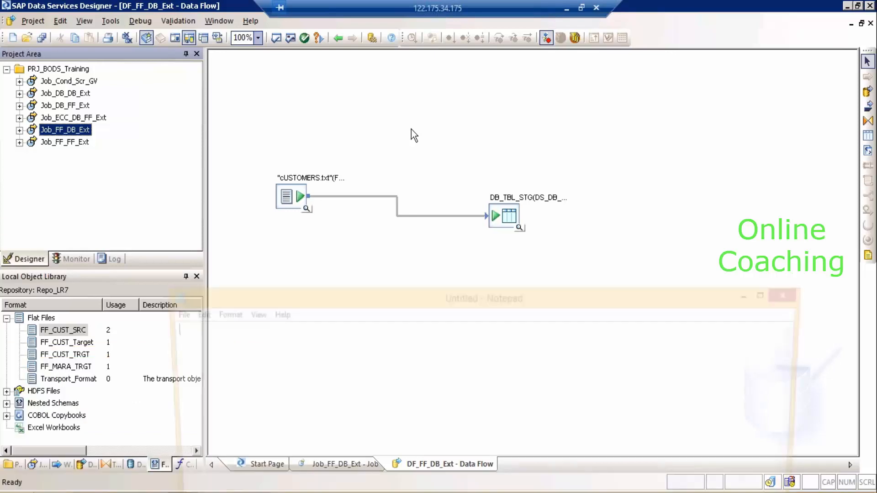
pyautogui.write('Vandhana')
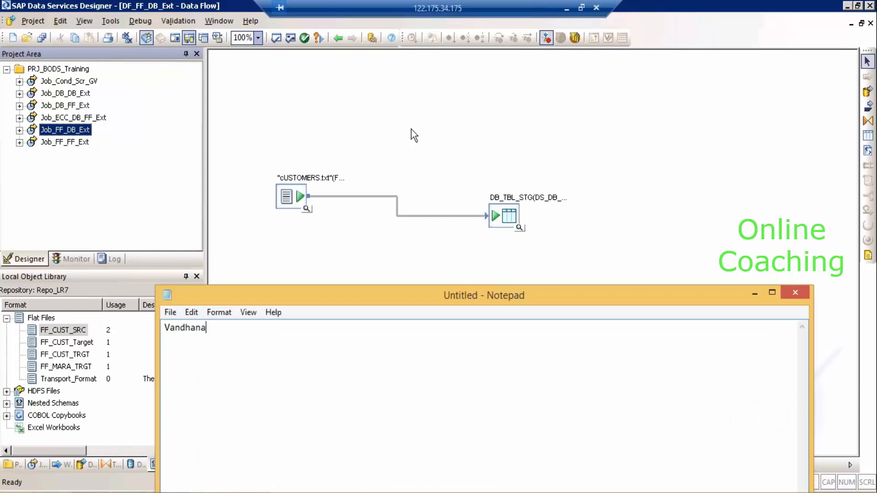
pyautogui.write(' :- Adding column')
pyautogui.write('and drong')
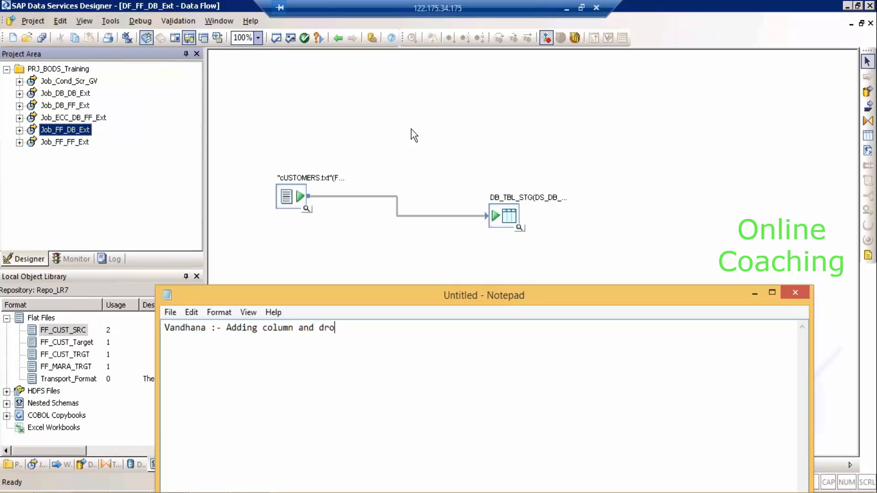
pyautogui.press('BackSpace')
pyautogui.press('BackSpace')
pyautogui.press('BackSpace')
pyautogui.write('opping columns')
pyautogui.press('Return')
pyautogui.write('C')
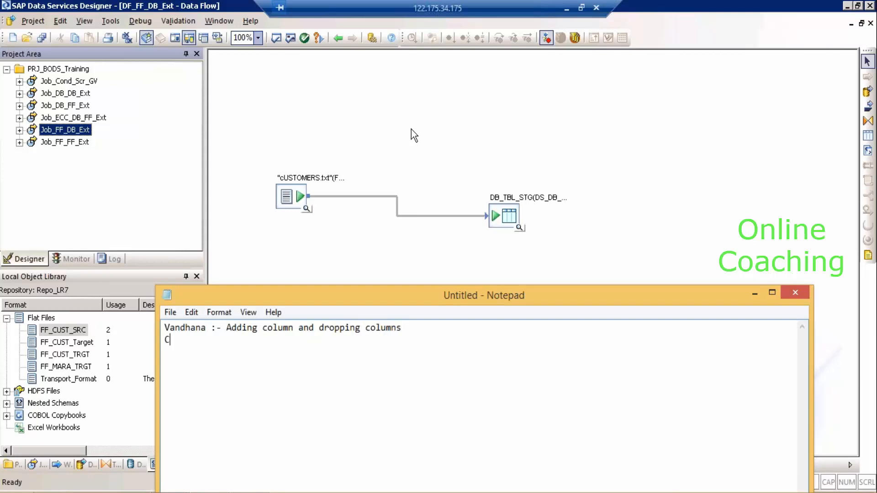
pyautogui.write('handra :- Schmans')
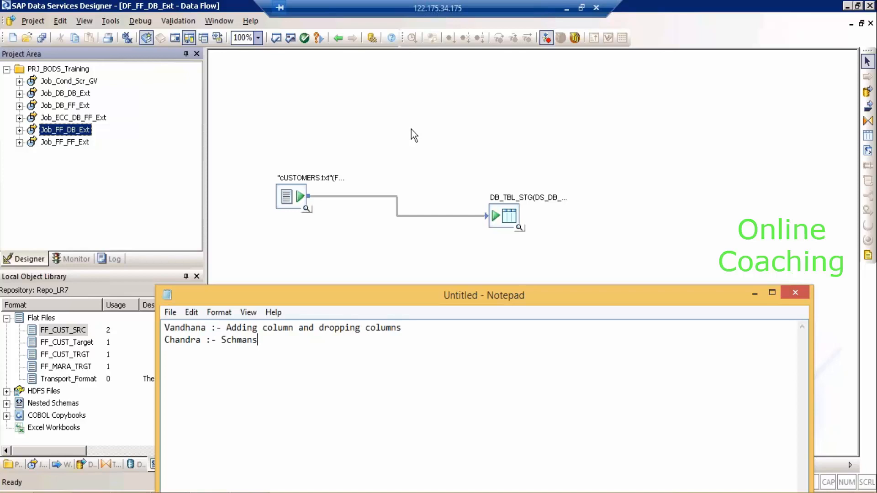
pyautogui.press('BackSpace')
pyautogui.write('s')
pyautogui.press('Return')
pyautogui.click(344, 272)
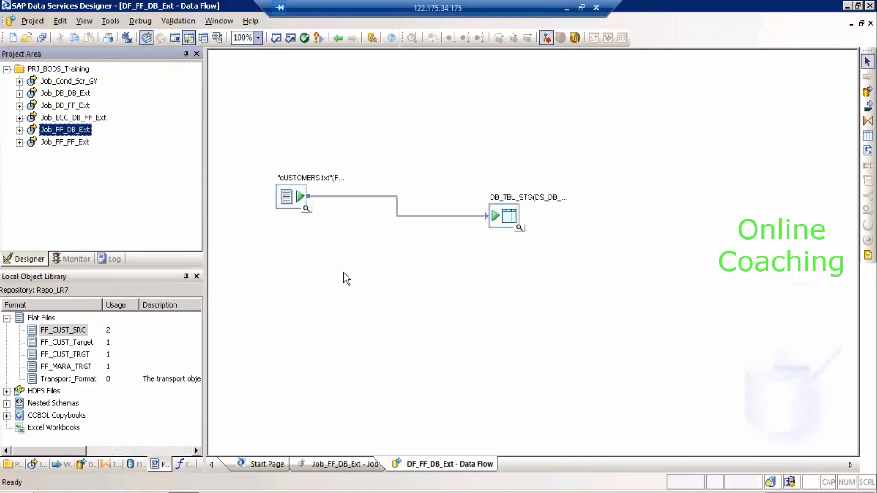
# In Datastores, expand DS_DB_TRGT's Template Tables and widen the library to view Materials_STG.
pyautogui.click(132, 464)
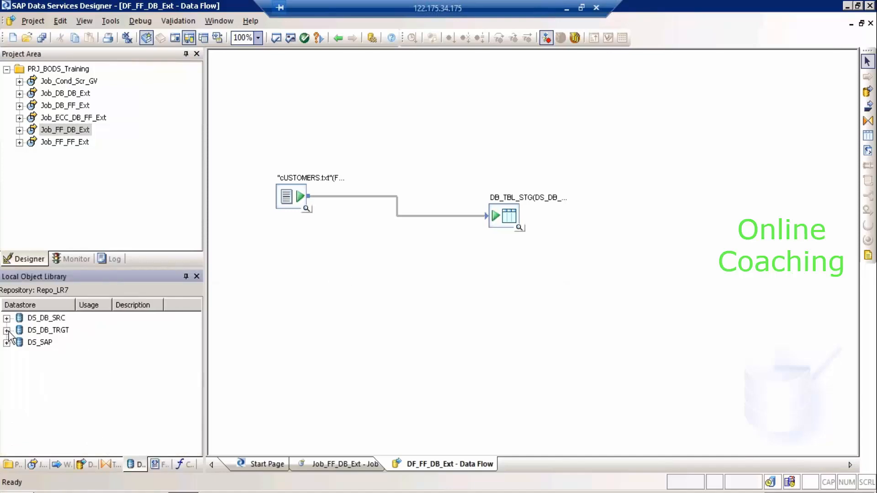
pyautogui.click(7, 330)
pyautogui.click(19, 366)
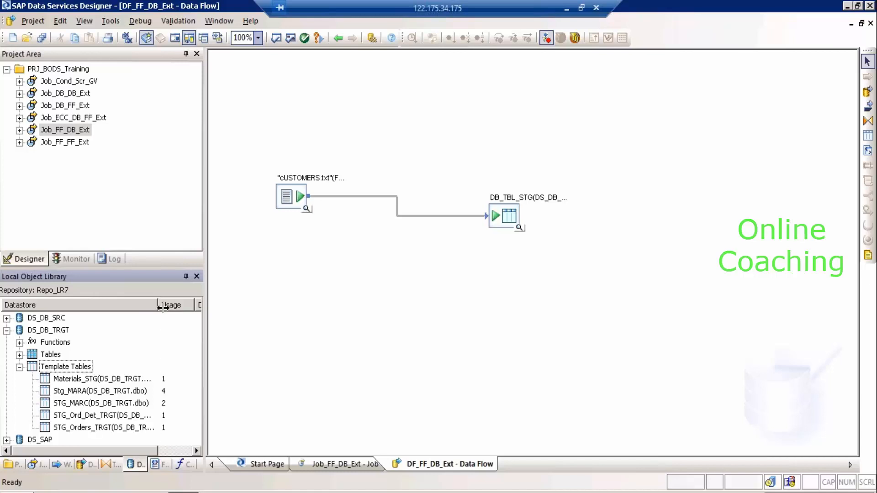
pyautogui.moveTo(160, 310); pyautogui.dragTo(206, 316)
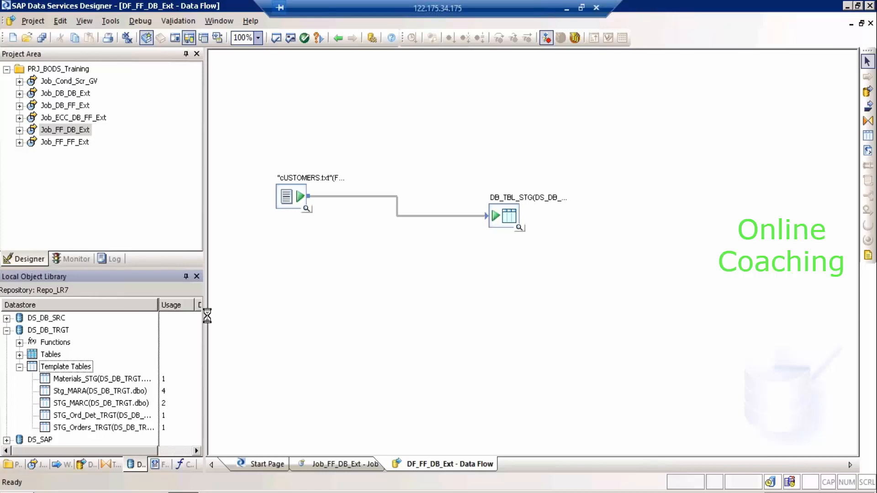
pyautogui.click(152, 379)
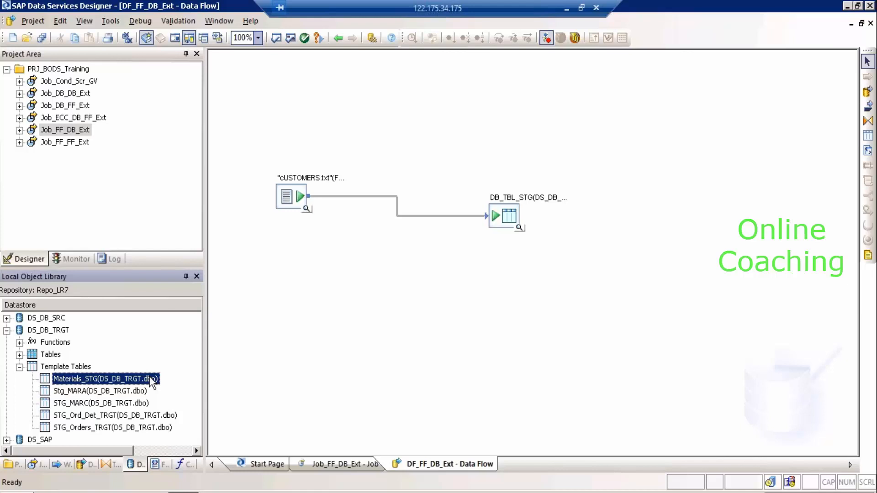
pyautogui.click(53, 332)
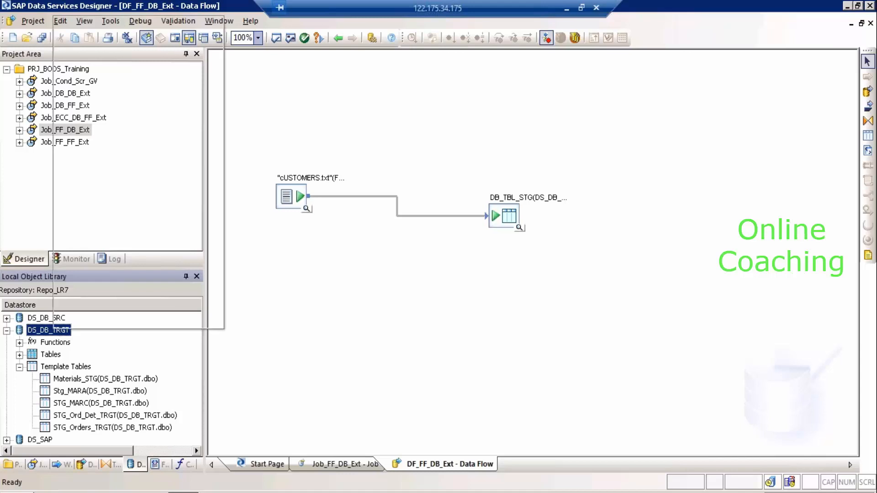
pyautogui.rightClick(53, 331)
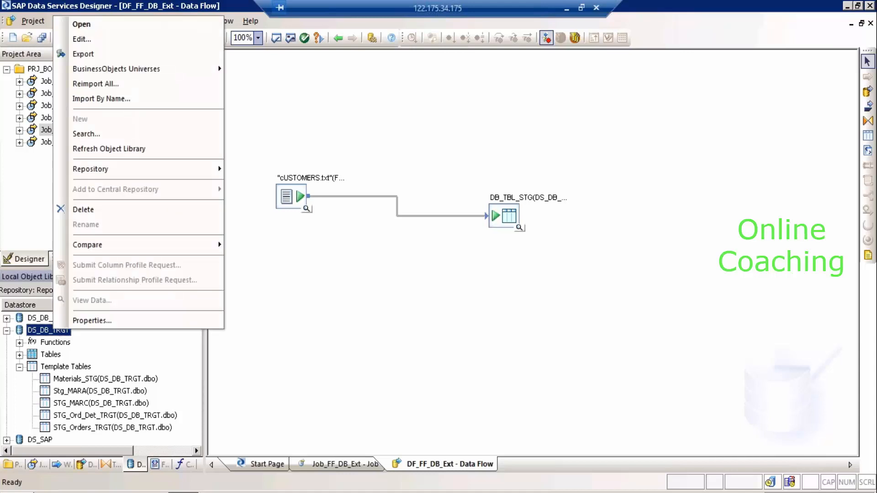
pyautogui.click(102, 40)
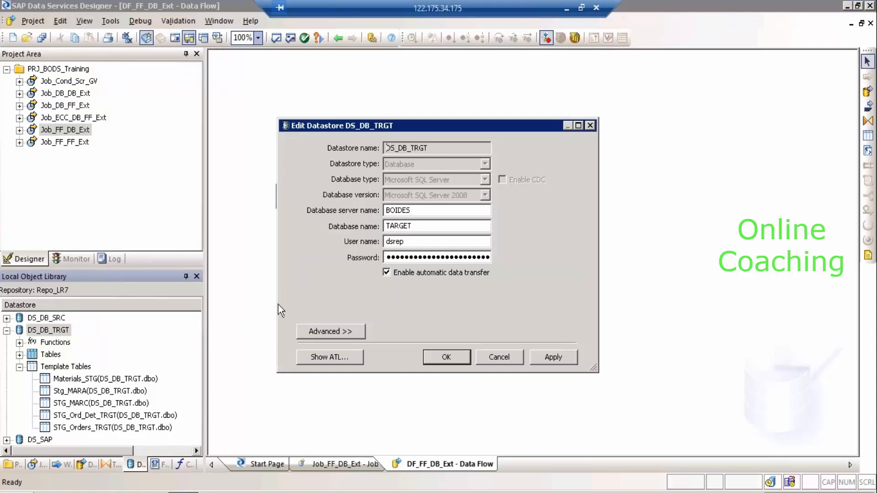
pyautogui.click(343, 328)
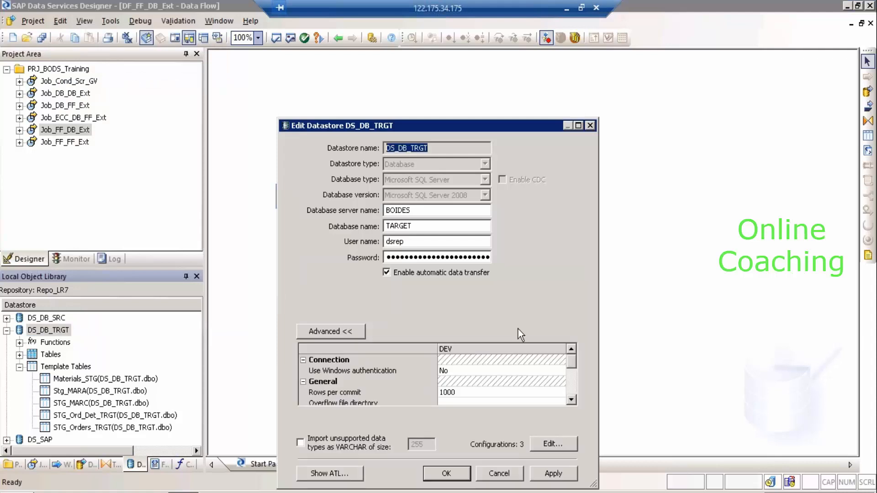
pyautogui.moveTo(421, 124); pyautogui.dragTo(327, 49)
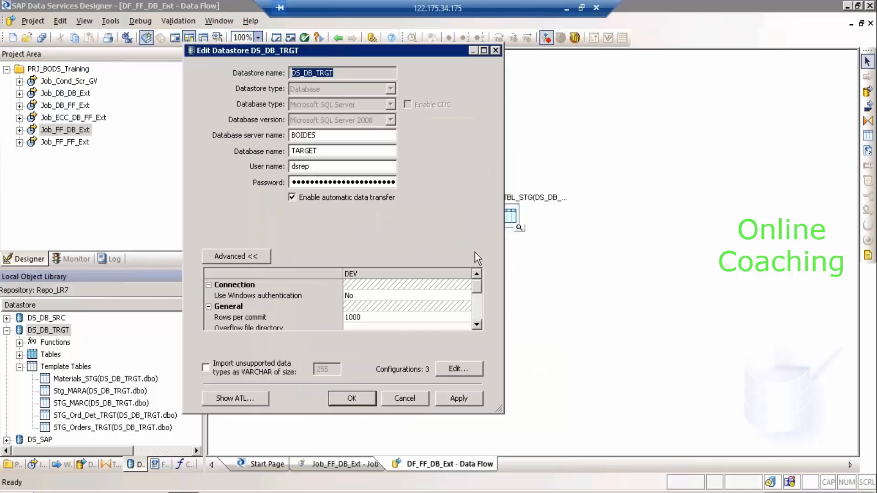
pyautogui.click(480, 310)
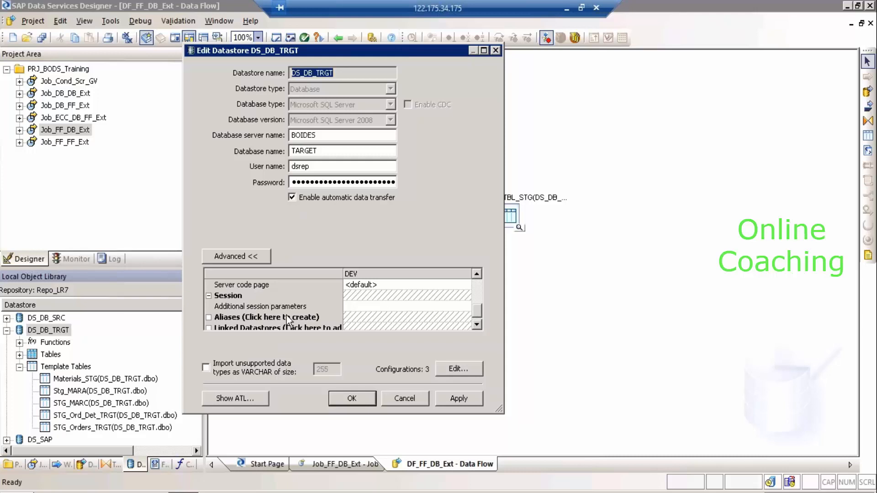
pyautogui.click(213, 318)
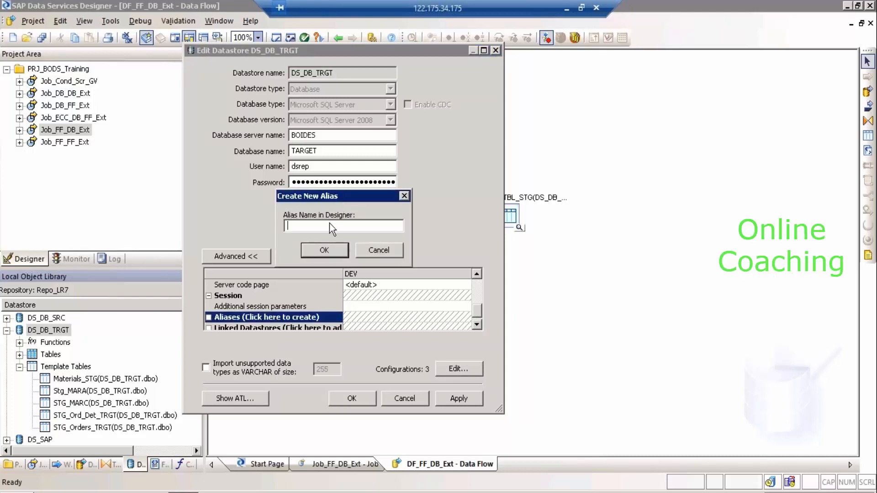
pyautogui.write('DS_')
pyautogui.write('OWNER')
pyautogui.press('BackSpace')
pyautogui.press('BackSpace')
pyautogui.press('BackSpace')
pyautogui.press('BackSpace')
pyautogui.press('BackSpace')
pyautogui.press('BackSpace')
pyautogui.press('BackSpace')
pyautogui.press('BackSpace')
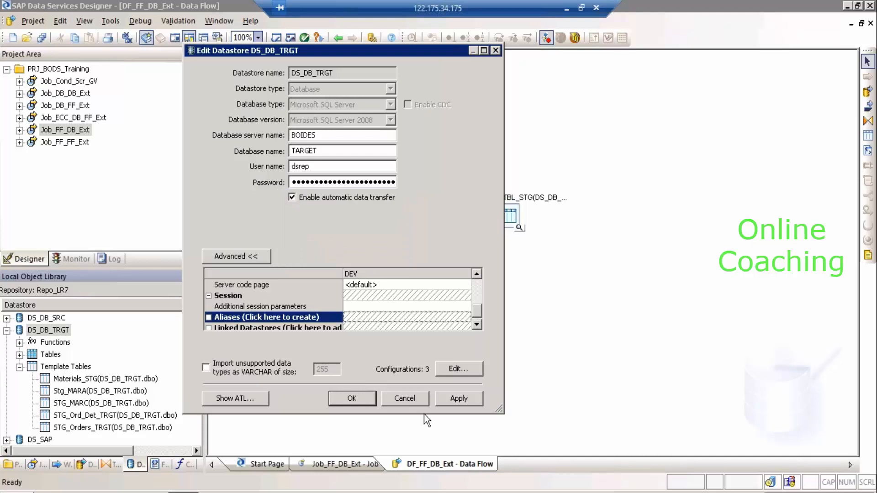
pyautogui.click(416, 401)
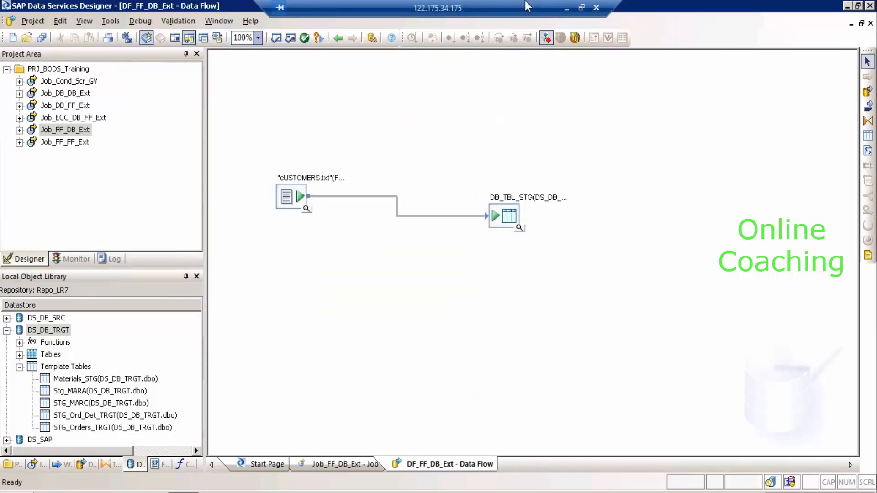
# Minimize the remote session, delete the Schmas line in Notepad, and close it without saving.
pyautogui.click(569, 8)
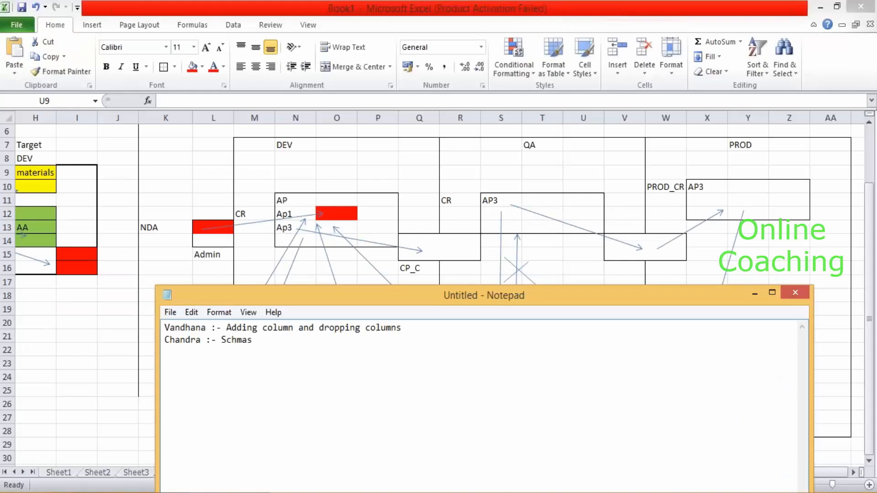
pyautogui.moveTo(253, 340); pyautogui.dragTo(163, 343)
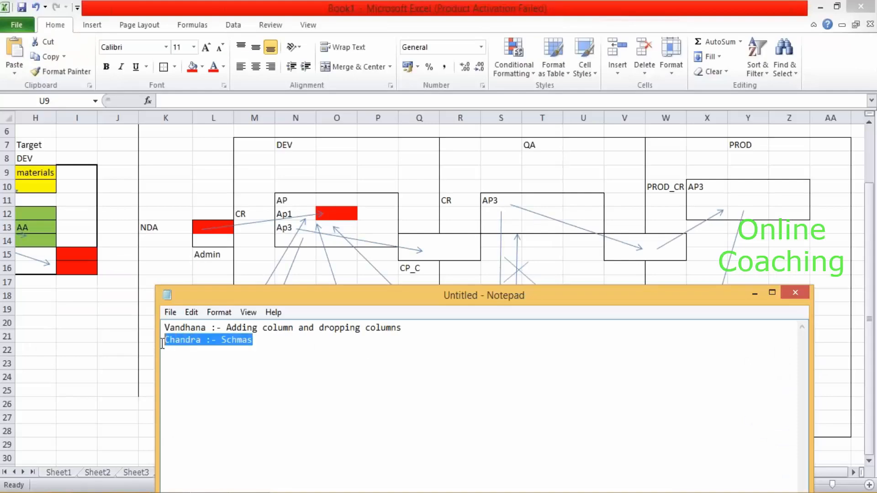
pyautogui.press('Delete')
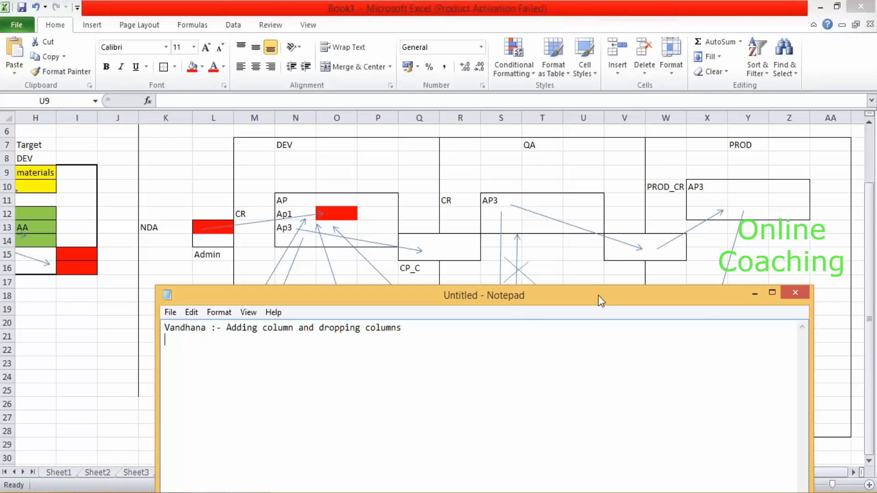
pyautogui.click(795, 293)
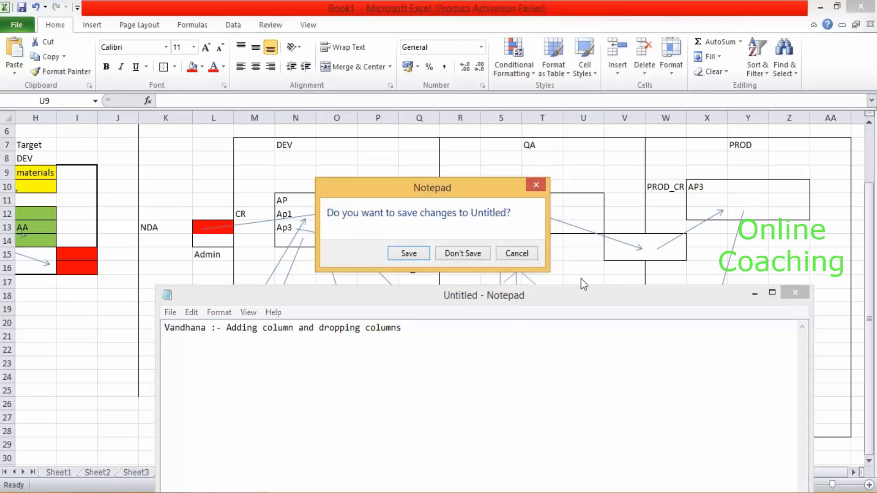
pyautogui.click(462, 253)
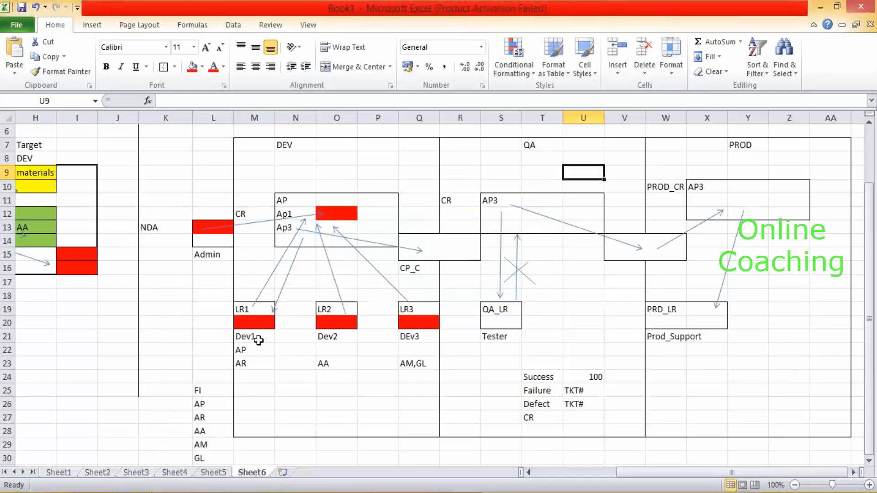
# Add a new sheet and enter 'Create table Emp like select * from Employee ;' in D4.
pyautogui.click(284, 472)
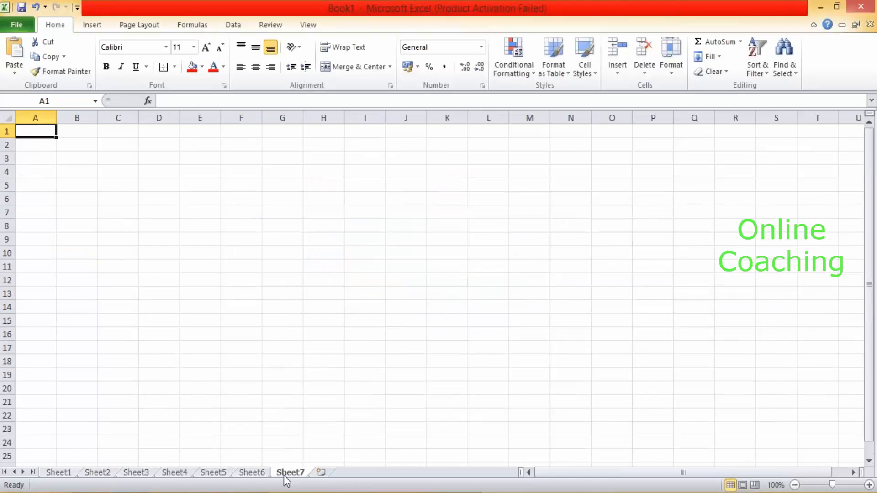
pyautogui.click(159, 167)
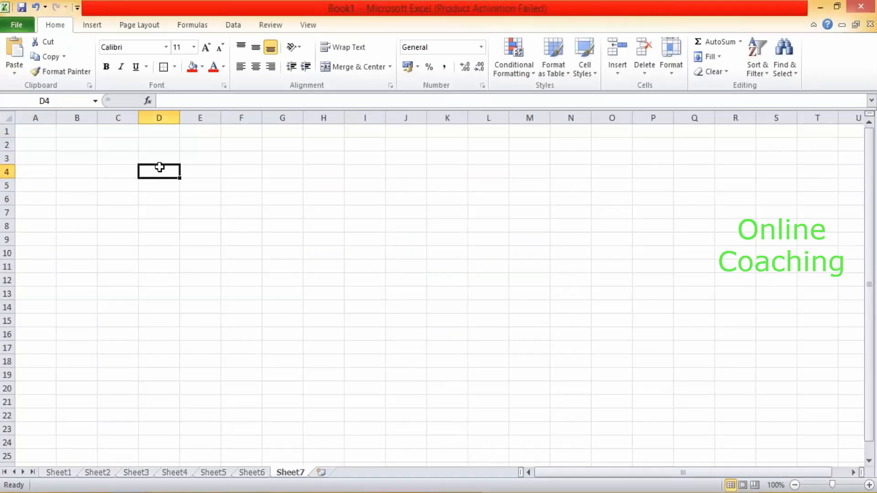
pyautogui.write('Create tabl;e')
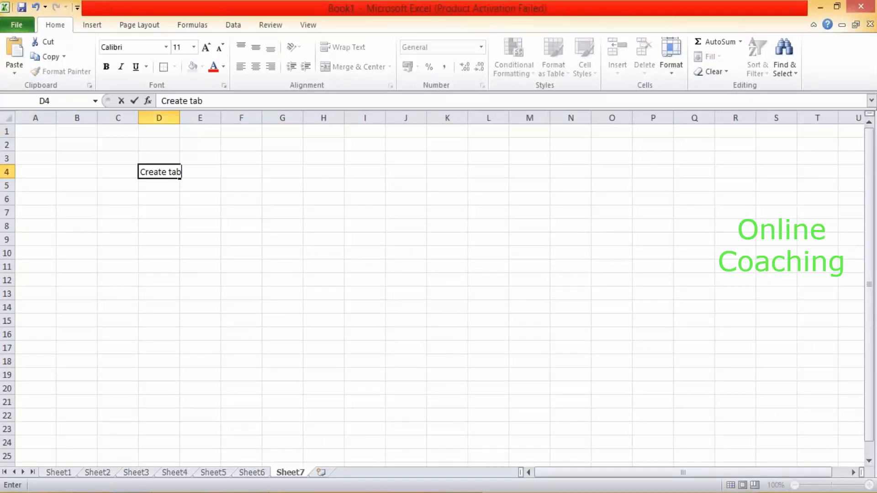
pyautogui.press('BackSpace')
pyautogui.press('BackSpace')
pyautogui.write('e Emp like selec')
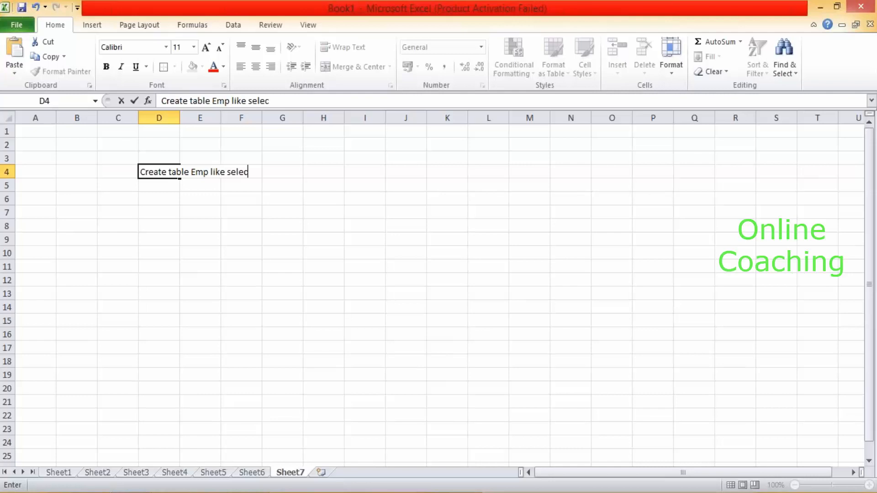
pyautogui.write('t * from Employee ')
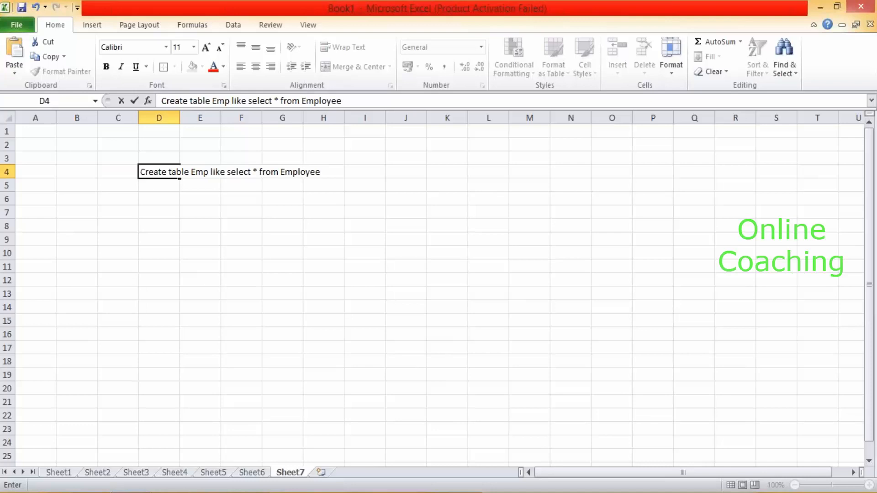
pyautogui.write(';')
pyautogui.click(164, 215)
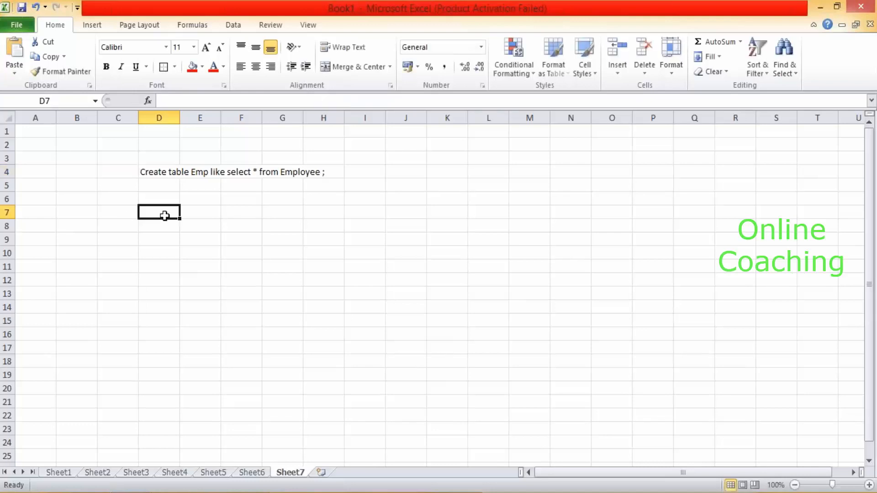
# Enter the labels EMP, Time stamp and Del across D7:F7.
pyautogui.write('EMP')
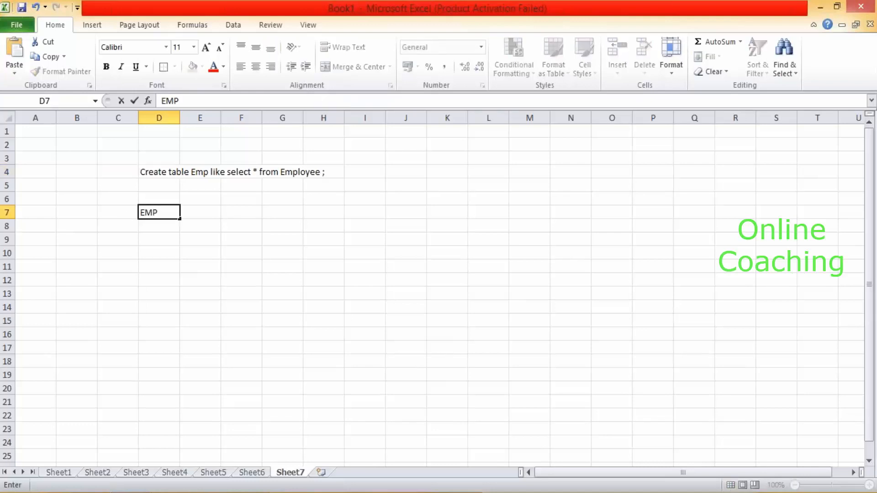
pyautogui.click(119, 228)
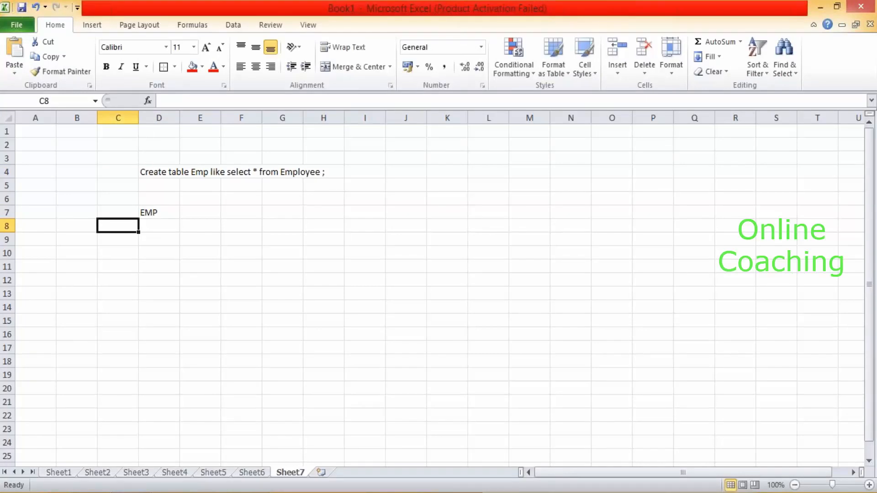
pyautogui.click(198, 211)
pyautogui.write('Time stamp')
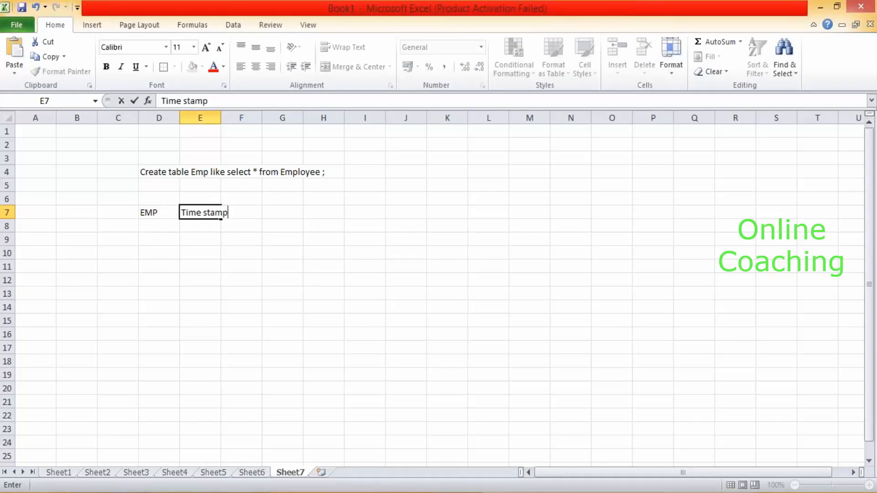
pyautogui.press('Tab')
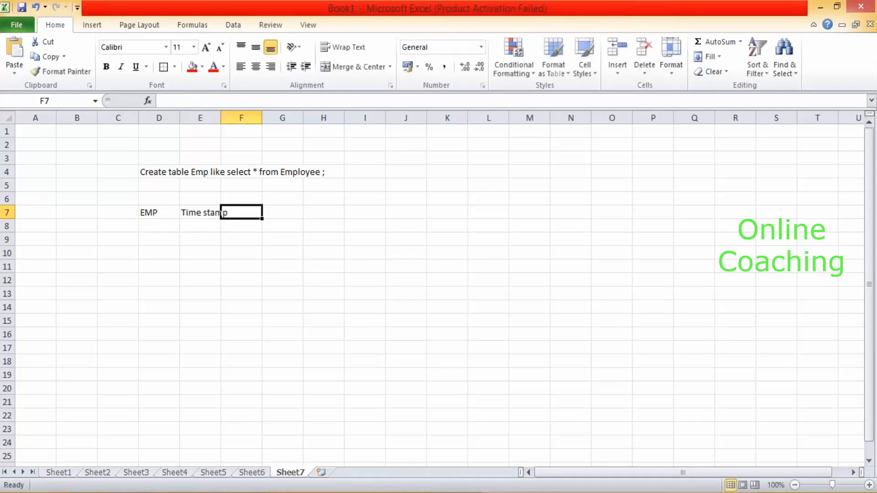
pyautogui.write('Del')
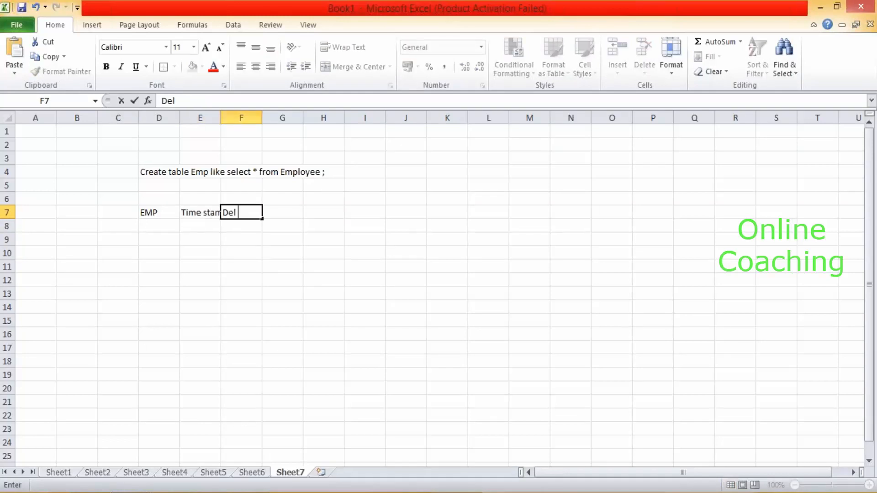
pyautogui.moveTo(157, 211); pyautogui.dragTo(266, 212)
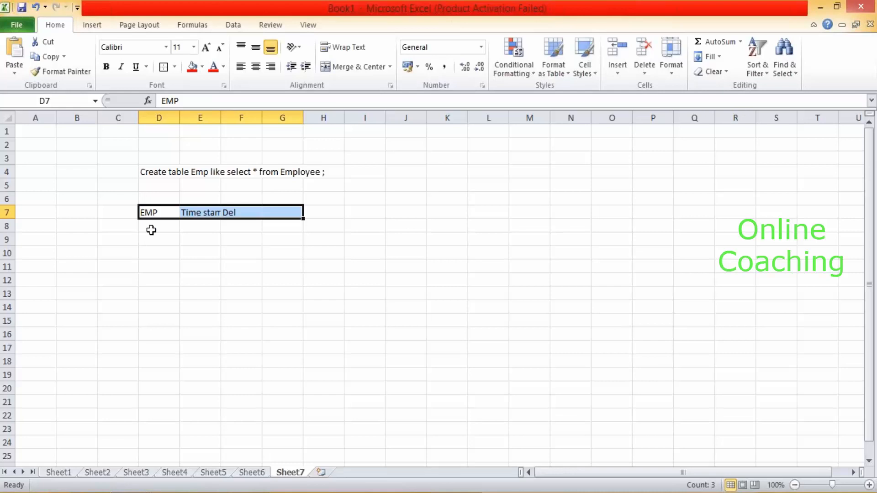
pyautogui.click(291, 344)
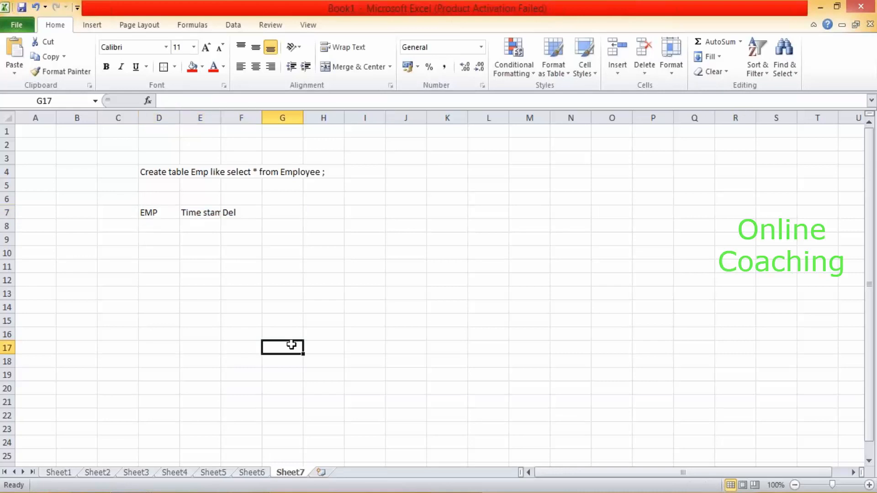
# Enter Temp Table and Perm Table in E10:E11 and auto-fit column E.
pyautogui.click(216, 249)
pyautogui.write('Tem')
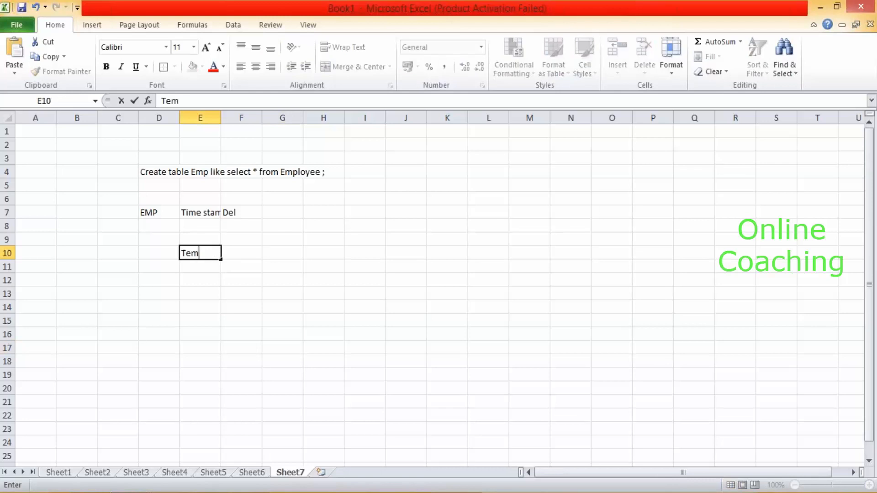
pyautogui.write('p Table')
pyautogui.press('Return')
pyautogui.write('Perm Table')
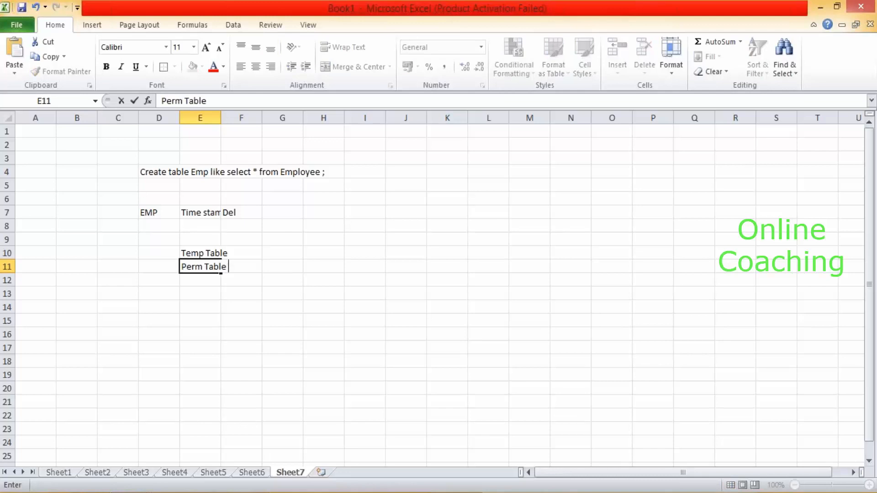
pyautogui.click(267, 253)
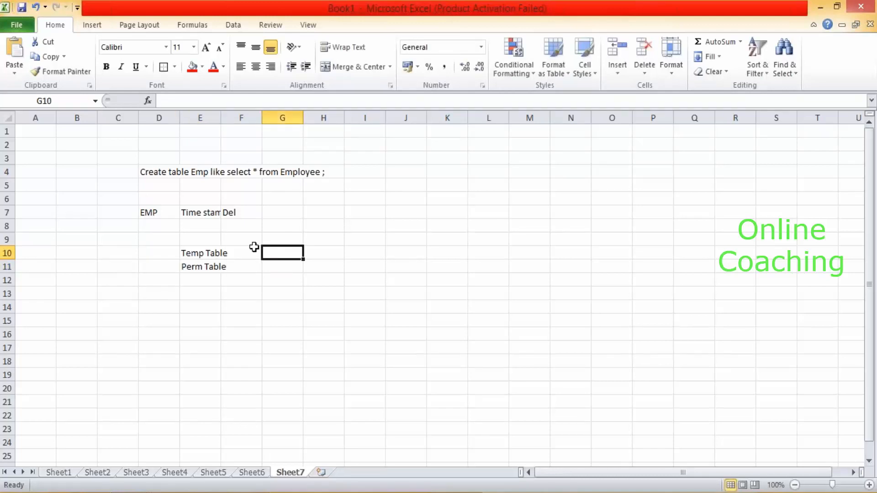
pyautogui.doubleClick(221, 110)
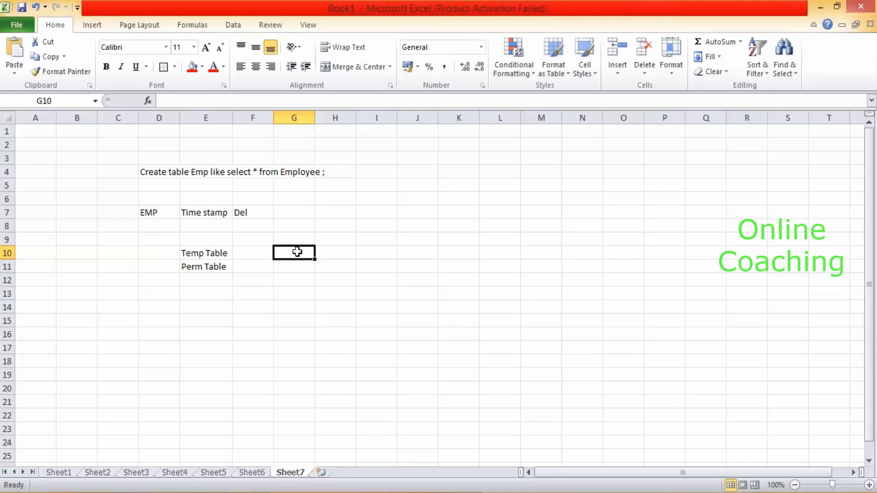
# Enter 'Dropped and re-created' in G10 and widen column G to fit it.
pyautogui.write('D')
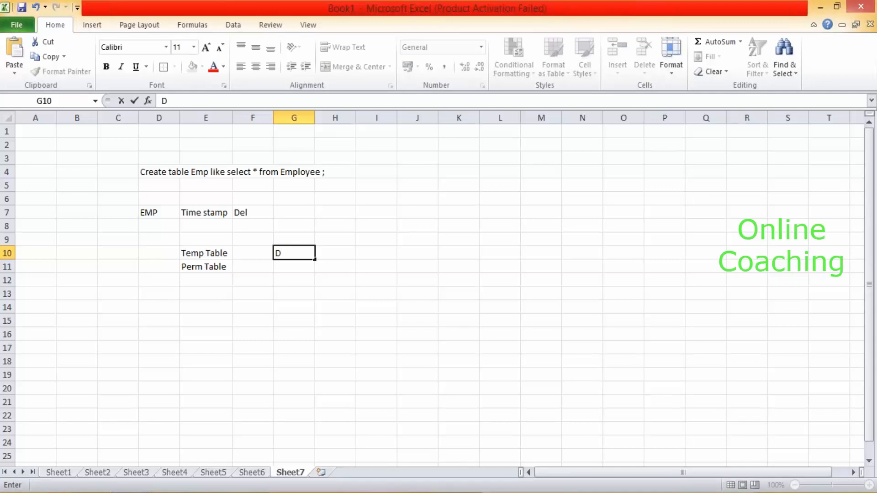
pyautogui.write('ropped and')
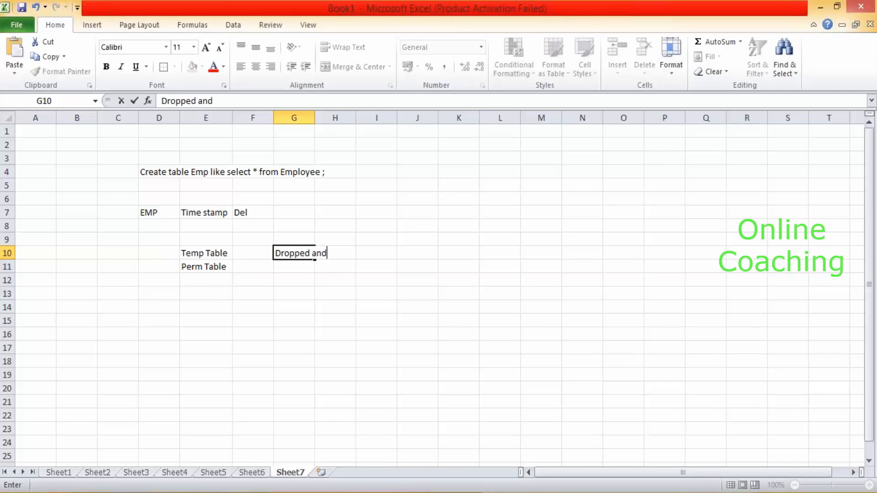
pyautogui.write(' re-created')
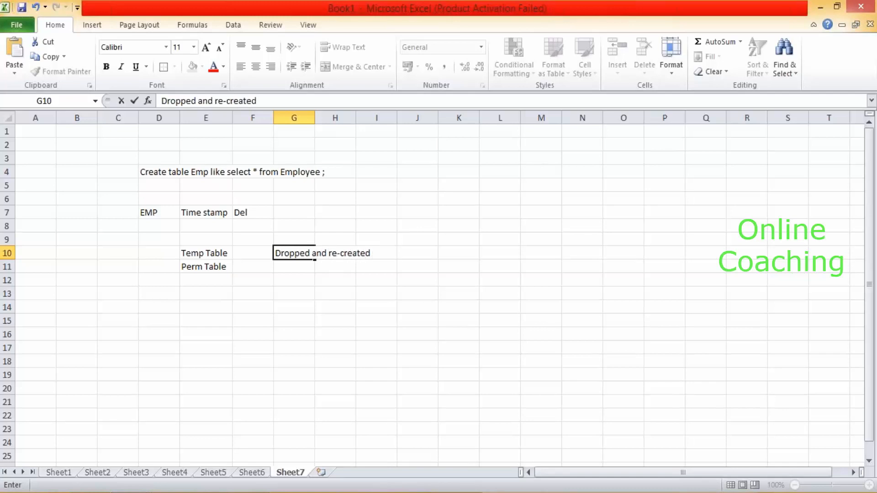
pyautogui.click(443, 322)
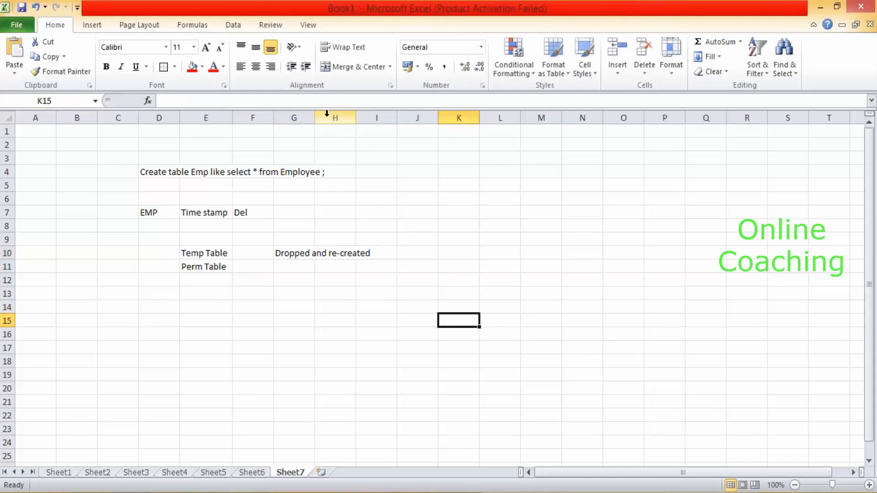
pyautogui.moveTo(318, 117); pyautogui.dragTo(378, 118)
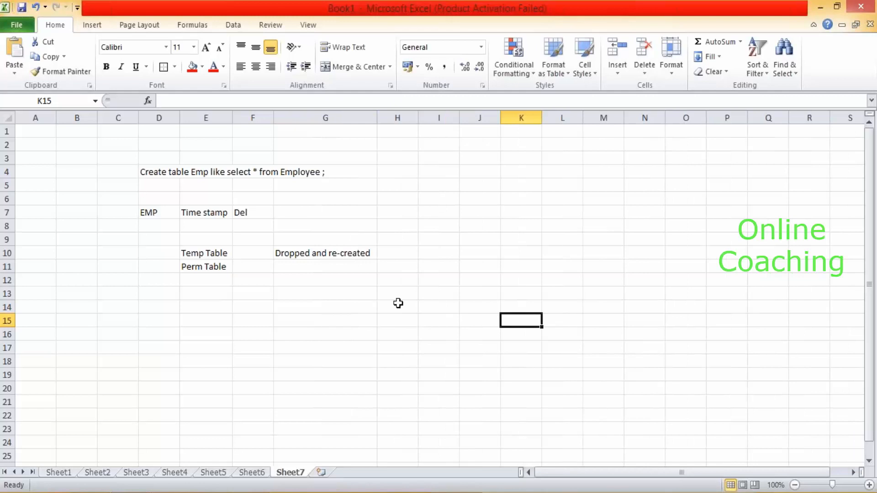
pyautogui.click(254, 492)
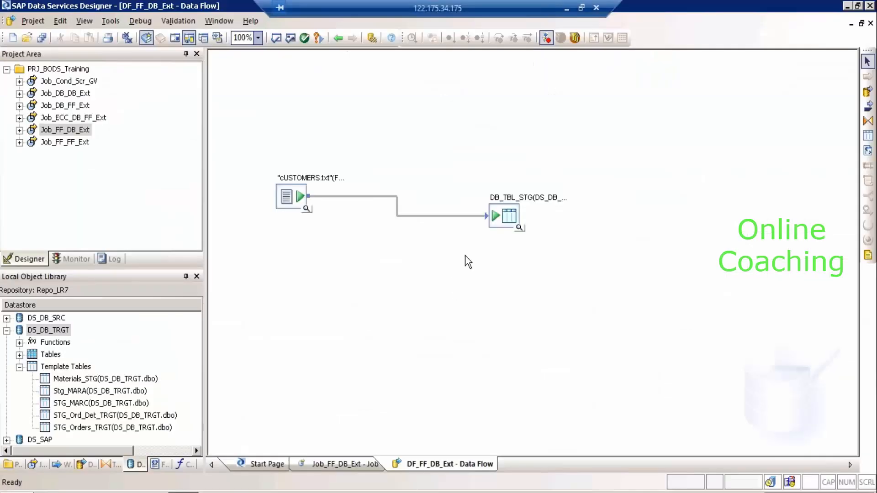
# Expand DS_DB_SRC's Tables and Template Tables and select the DB_TBL_STG template table.
pyautogui.click(512, 219)
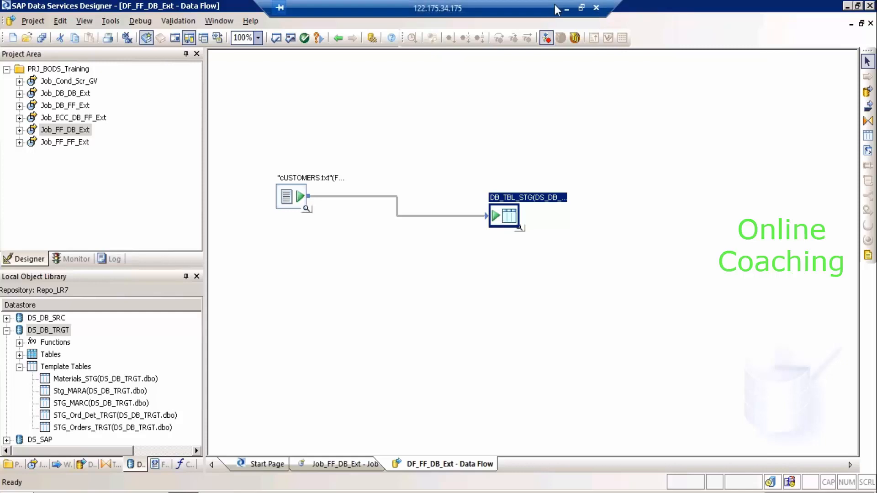
pyautogui.click(6, 318)
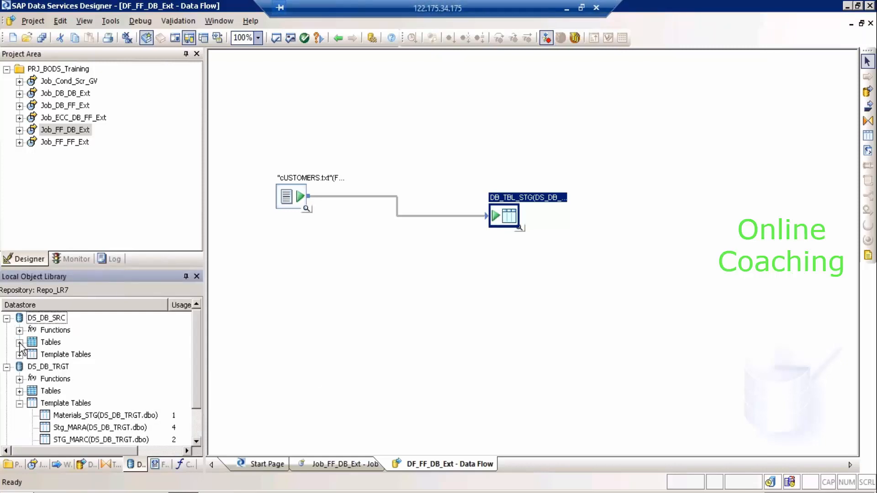
pyautogui.click(20, 342)
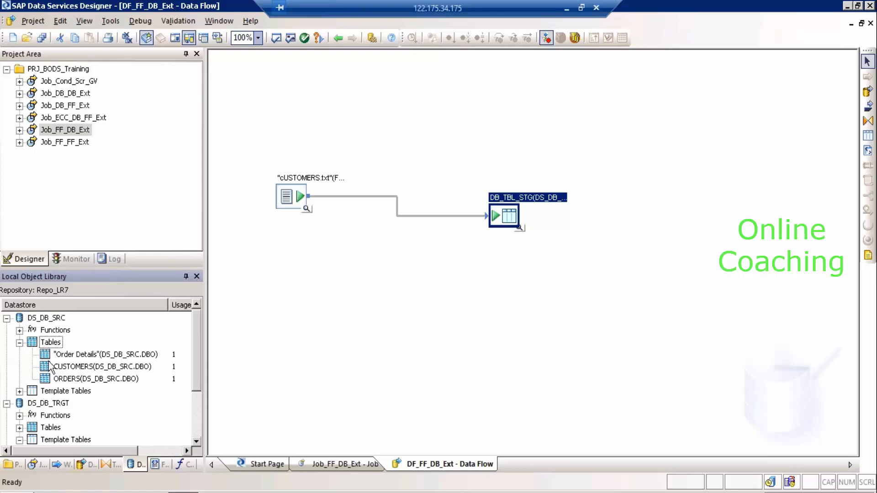
pyautogui.click(19, 392)
pyautogui.click(60, 404)
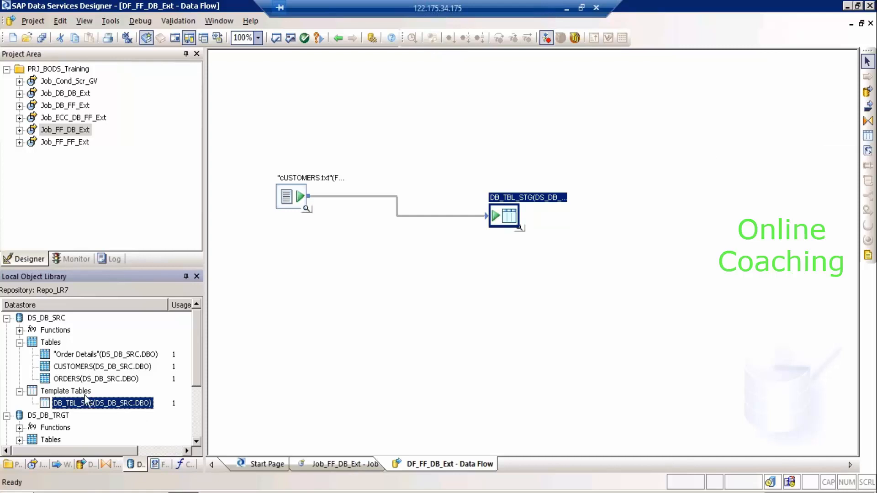
# Drag Template Tables onto the data flow, then cancel the Create Template dialog.
pyautogui.click(75, 390)
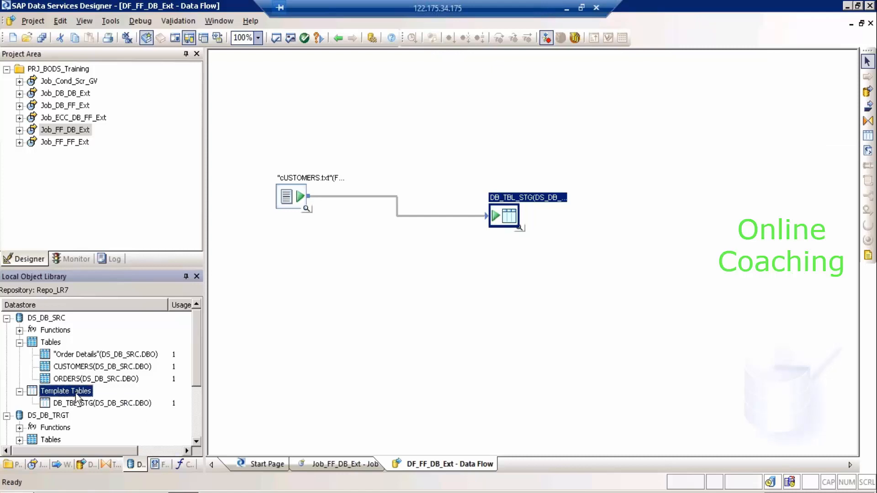
pyautogui.moveTo(97, 390); pyautogui.dragTo(350, 311)
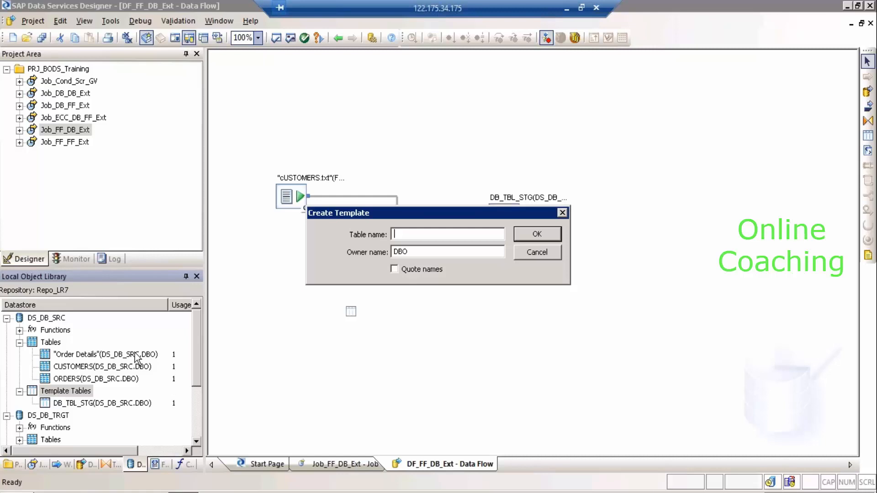
pyautogui.click(537, 252)
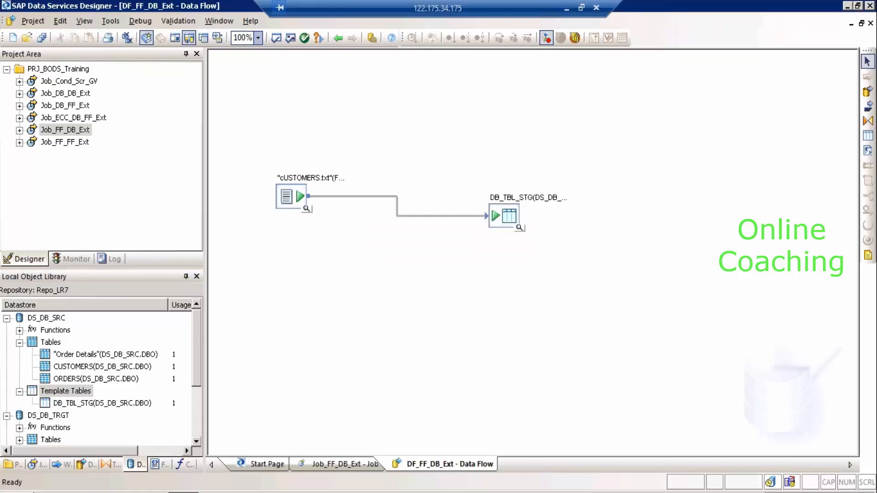
# Check the DB_TBL_STG target's loading options, then go back to the DF_FF_DB_Ext data flow.
pyautogui.doubleClick(519, 205)
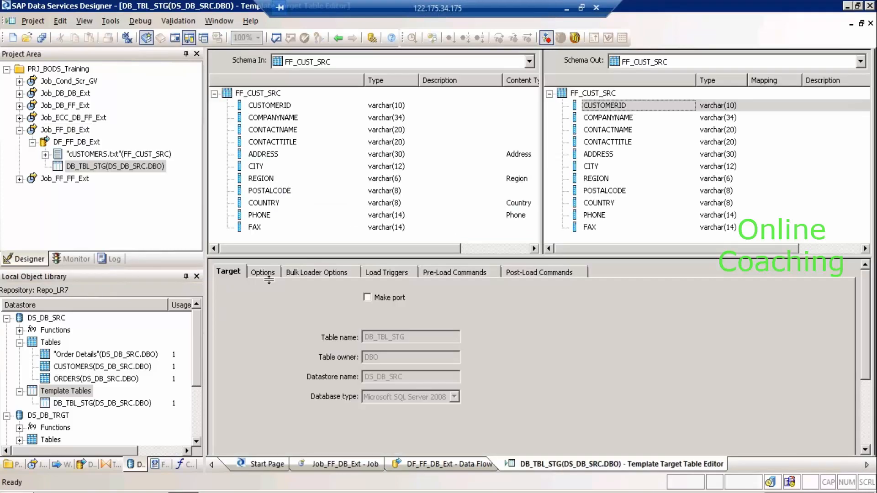
pyautogui.click(268, 276)
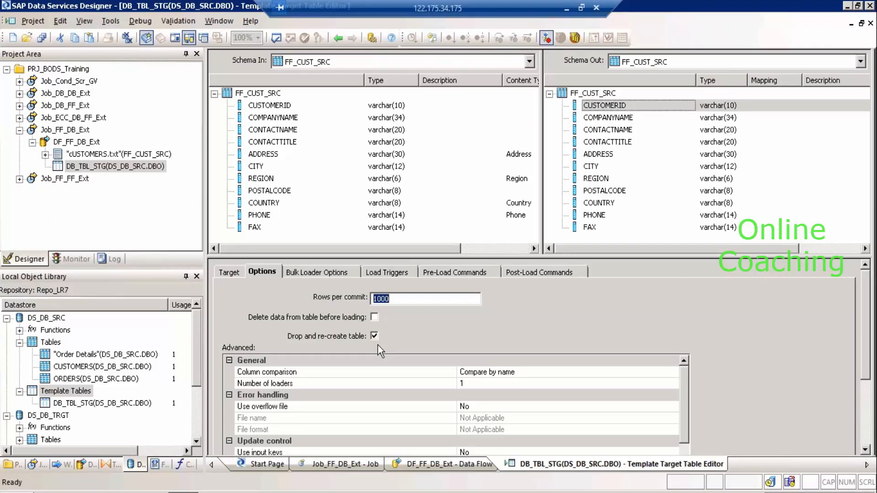
pyautogui.click(338, 39)
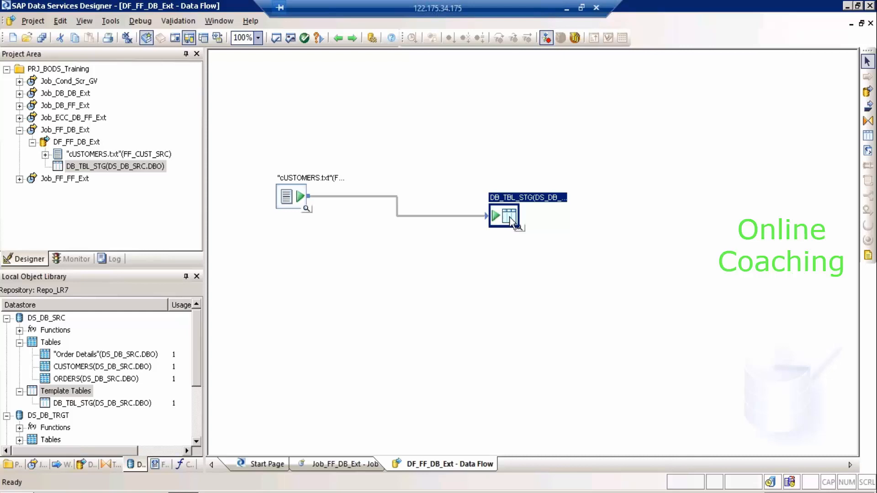
# Import the DB_TBL_STG template as a permanent table and find it under DS_DB_SRC tables.
pyautogui.rightClick(510, 218)
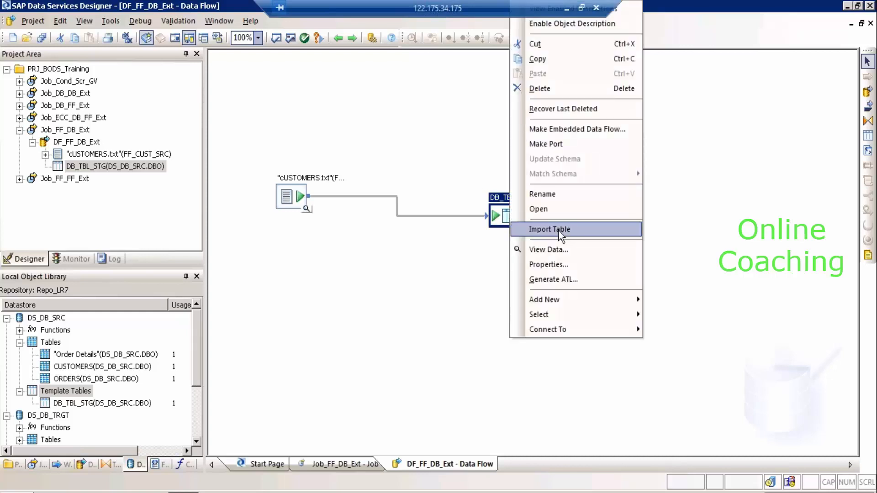
pyautogui.click(558, 229)
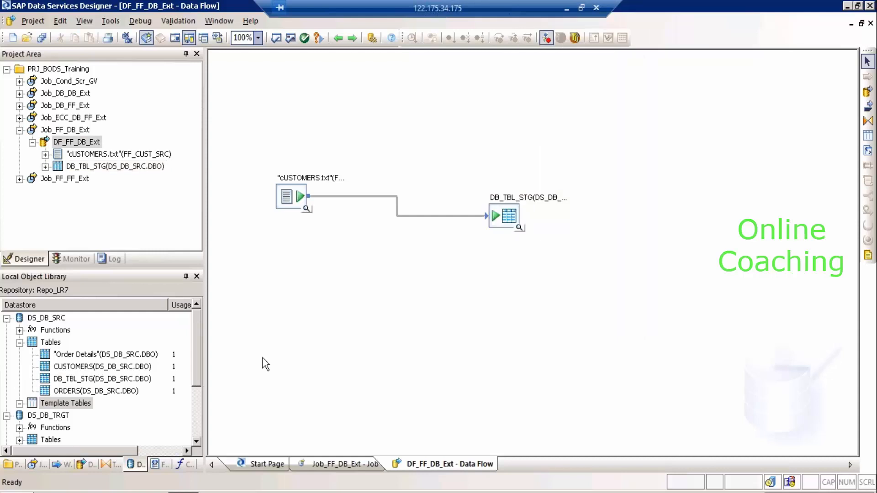
pyautogui.click(20, 404)
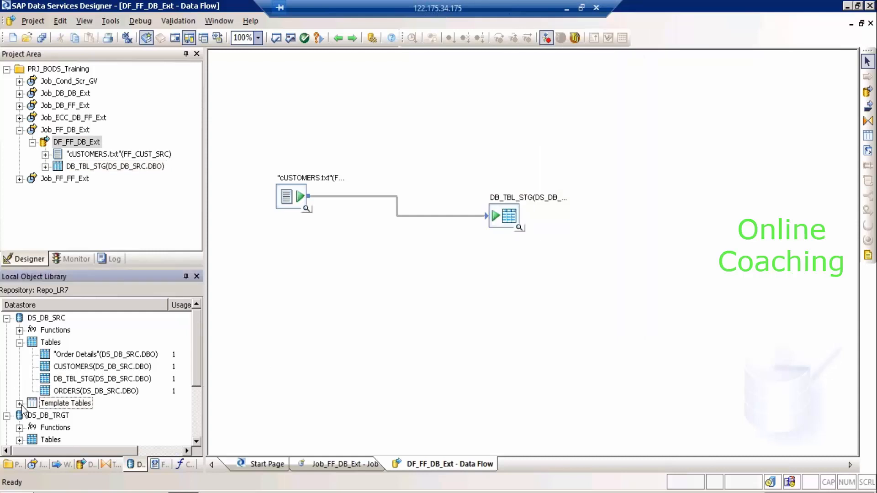
pyautogui.click(56, 345)
# Drag the imported DB_TBL_STG table from the object library onto the data flow.
pyautogui.click(76, 379)
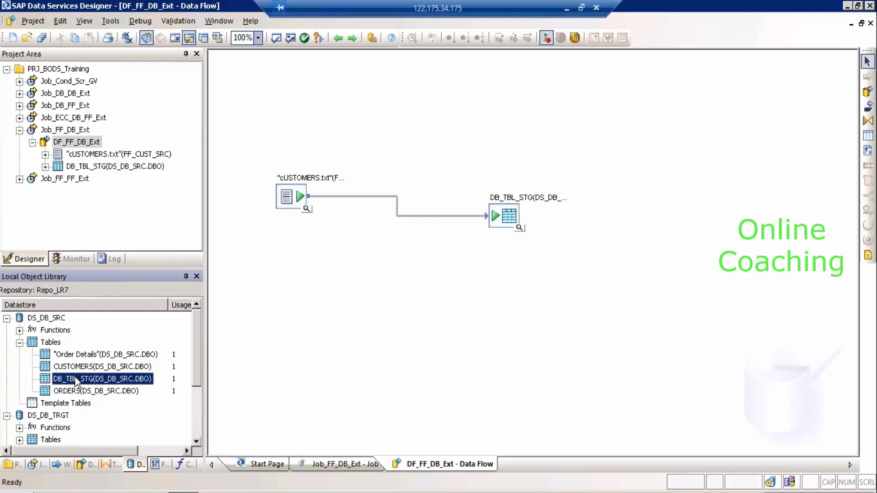
pyautogui.click(499, 214)
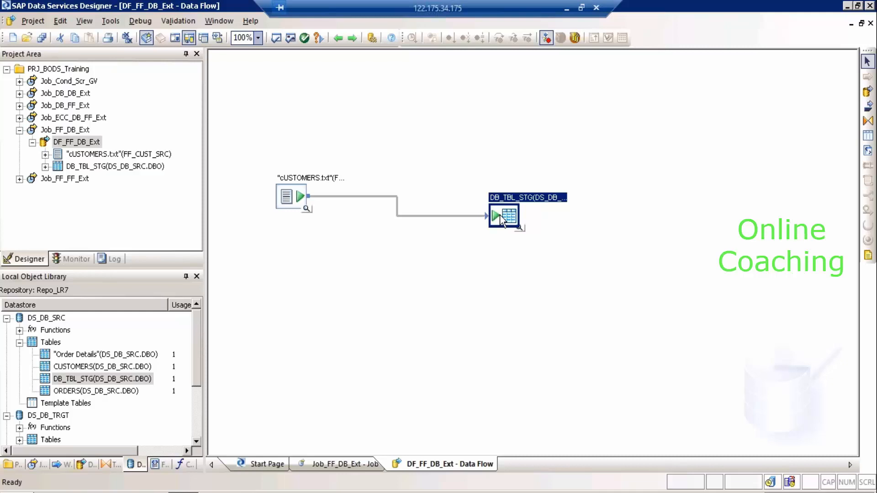
pyautogui.click(46, 385)
pyautogui.moveTo(62, 386); pyautogui.dragTo(420, 333)
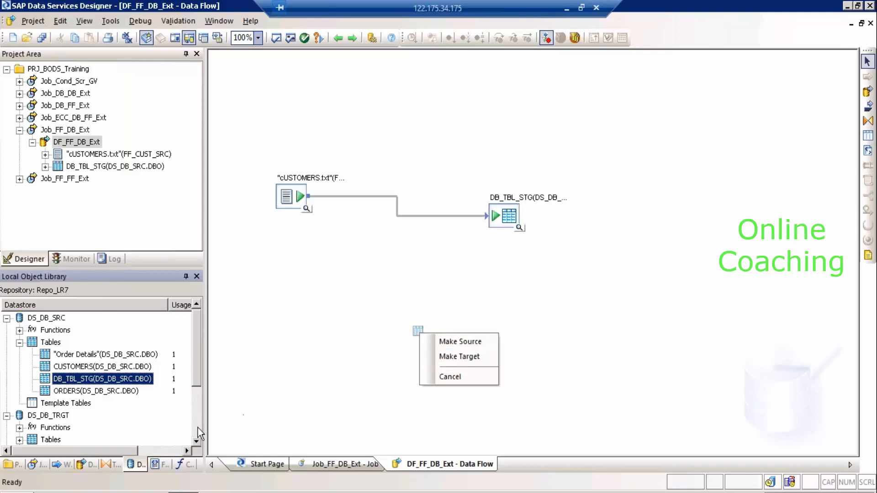
# Cancel the pending drop and place Materials_STG in the data flow below the customers source.
pyautogui.click(195, 441)
pyautogui.click(195, 442)
pyautogui.click(195, 442)
pyautogui.click(195, 441)
pyautogui.click(195, 441)
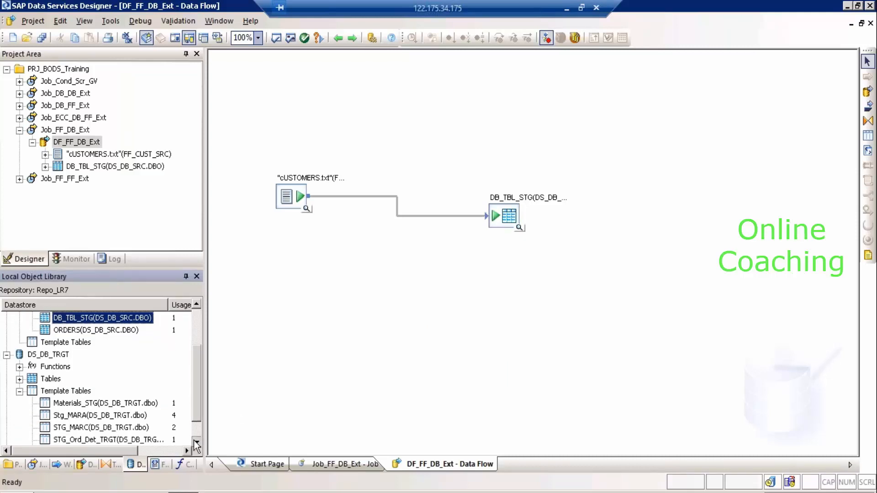
pyautogui.click(195, 442)
pyautogui.click(195, 442)
pyautogui.moveTo(59, 383); pyautogui.dragTo(251, 314)
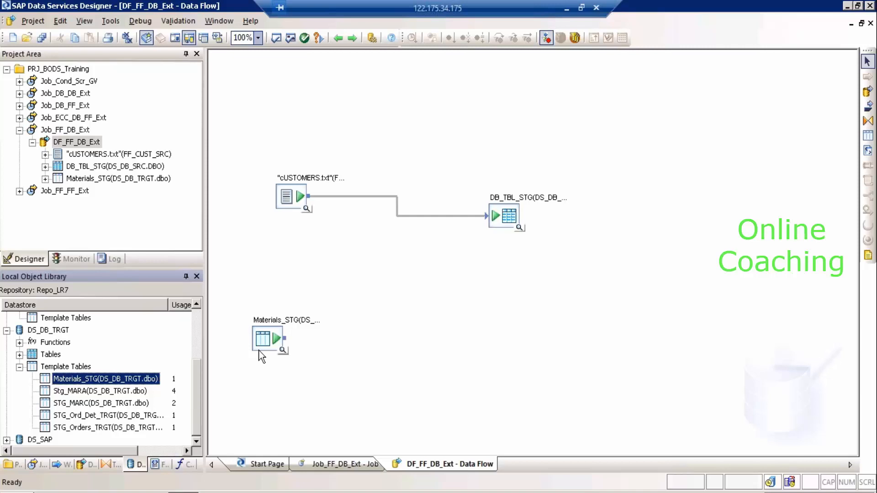
pyautogui.click(196, 322)
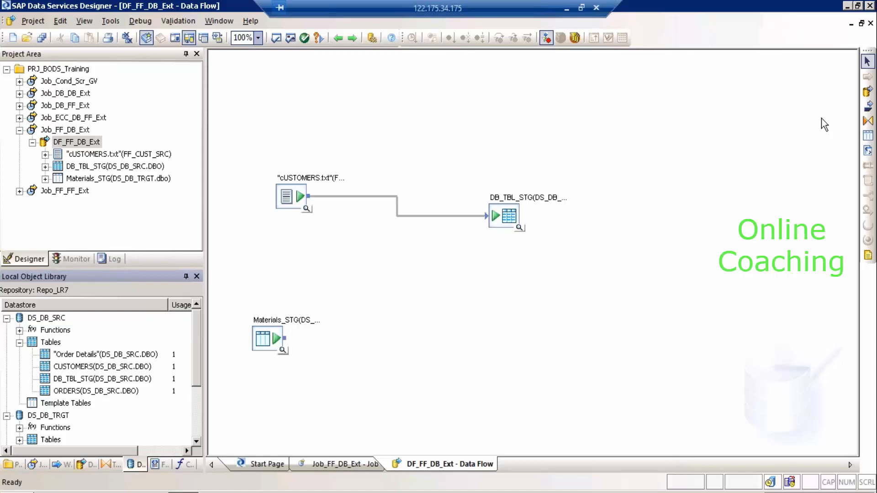
# Drop another copy of DB_TBL_STG from the object library into the data flow.
pyautogui.rightClick(505, 216)
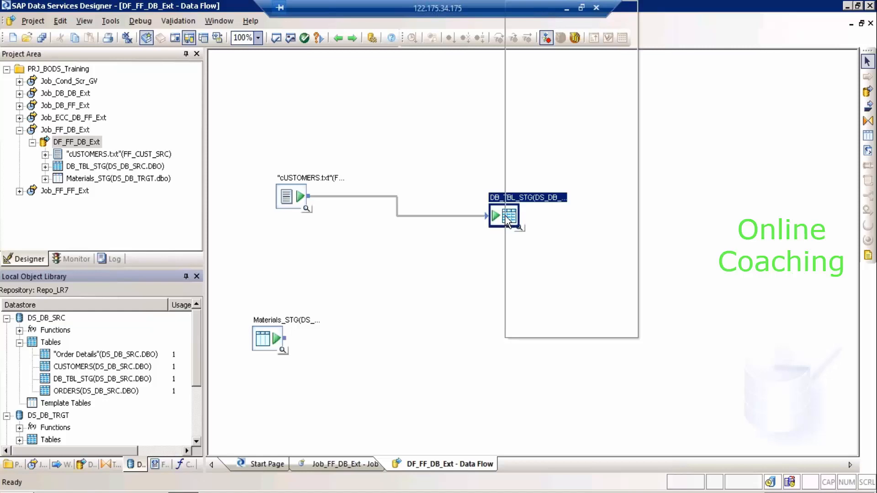
pyautogui.click(704, 222)
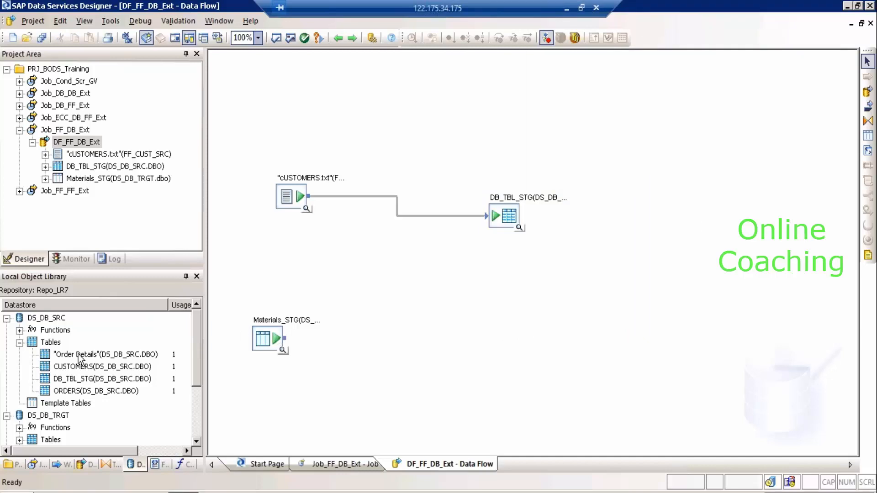
pyautogui.click(82, 379)
pyautogui.moveTo(297, 318); pyautogui.dragTo(429, 296)
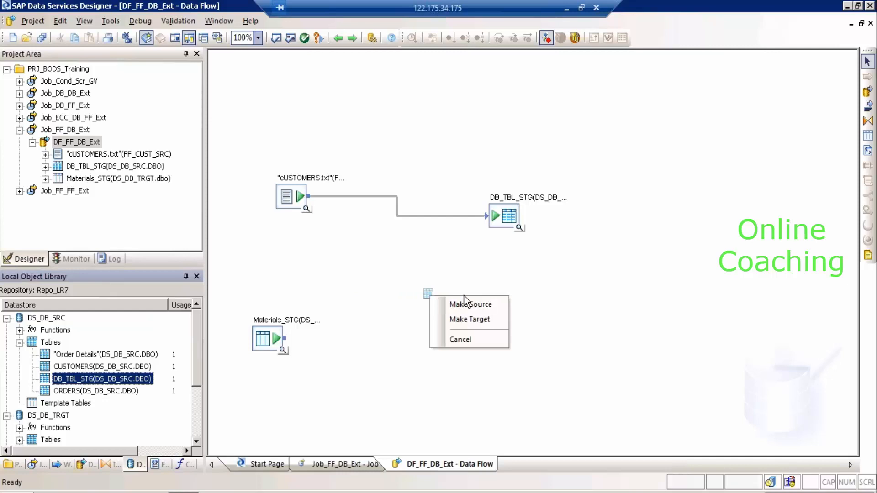
# Make the dropped DB_TBL_STG a target with 'Delete data from table before loading' enabled.
pyautogui.click(471, 325)
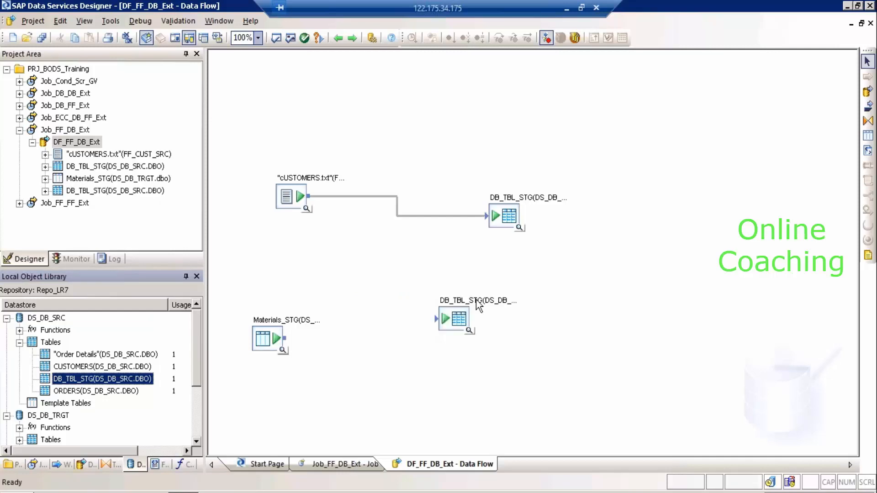
pyautogui.doubleClick(456, 319)
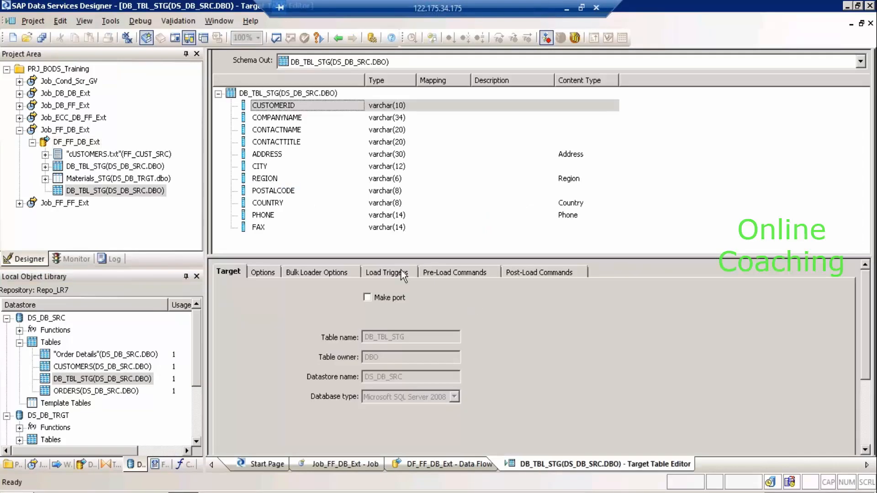
pyautogui.click(259, 274)
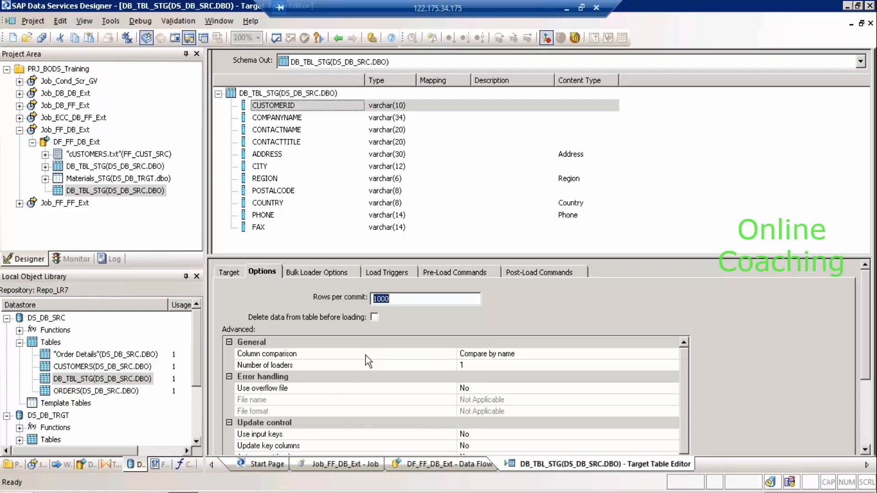
pyautogui.click(373, 317)
pyautogui.click(337, 36)
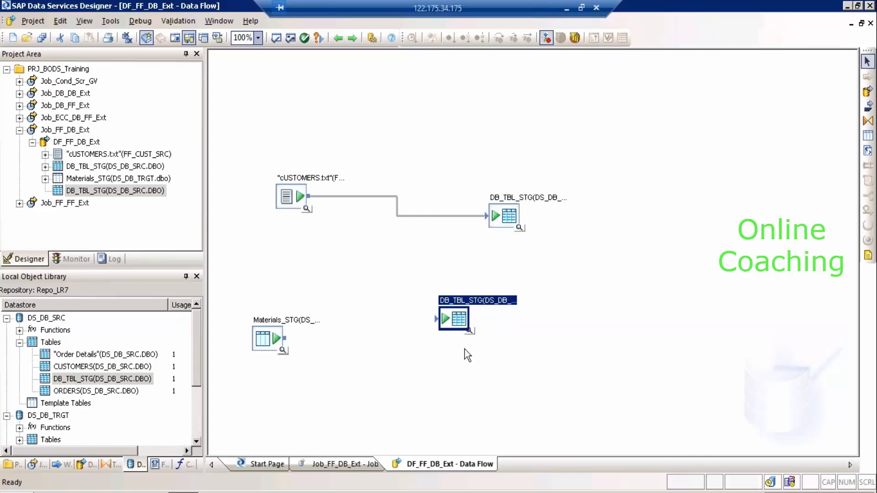
# Delete Materials_STG and the extra DB_TBL_STG target from the canvas.
pyautogui.keyDown('ctrl'); pyautogui.click(269, 338); pyautogui.keyUp('ctrl')
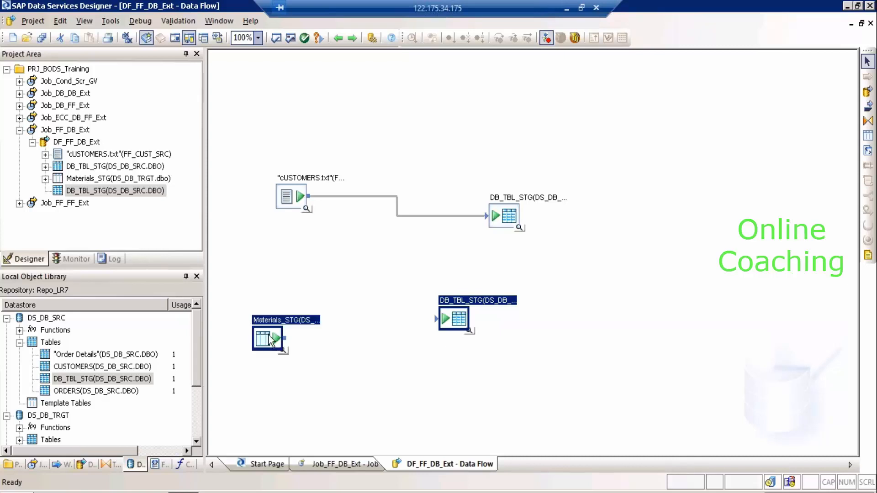
pyautogui.press('Delete')
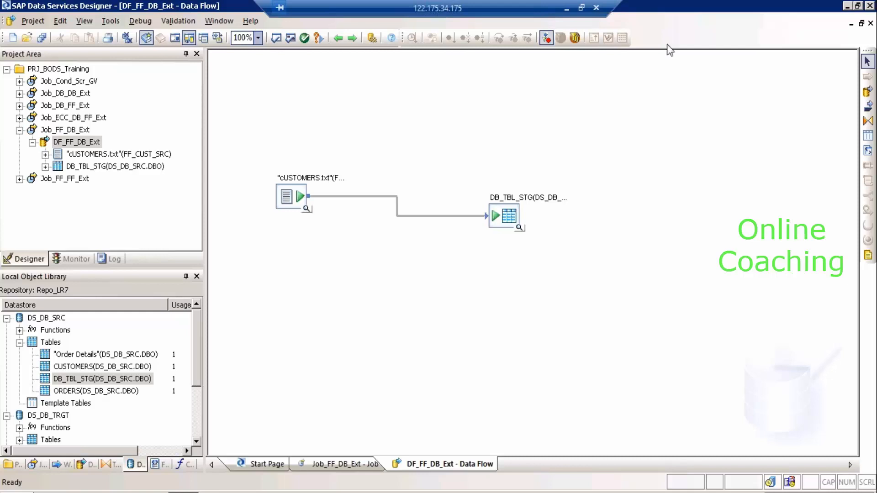
# Minimize the remote session and select the diagram range M7:AA28 on Excel's Sheet6.
pyautogui.click(567, 8)
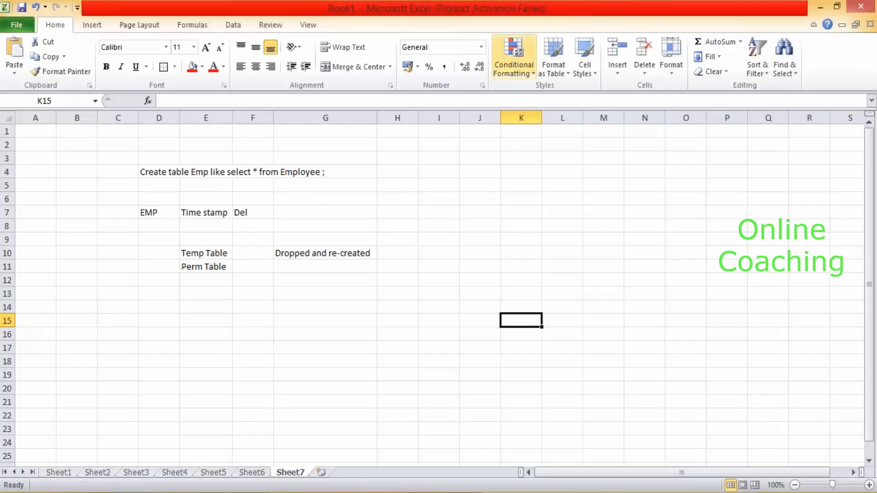
pyautogui.click(252, 473)
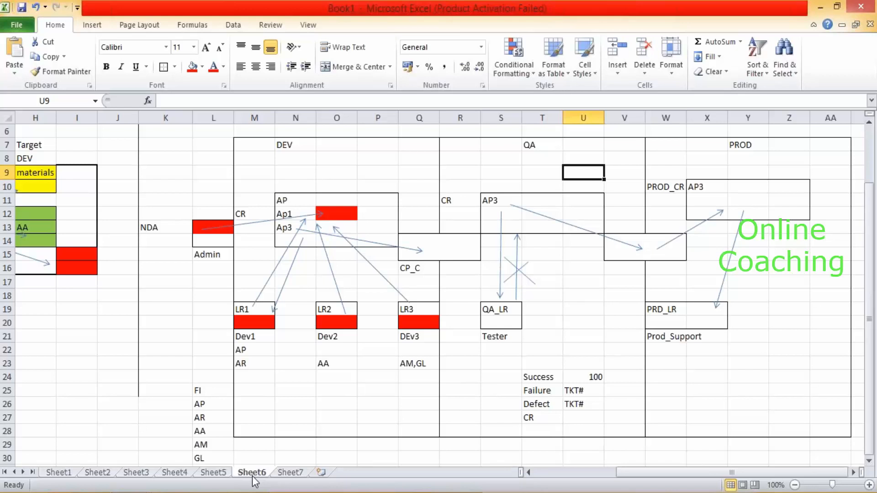
pyautogui.click(255, 145)
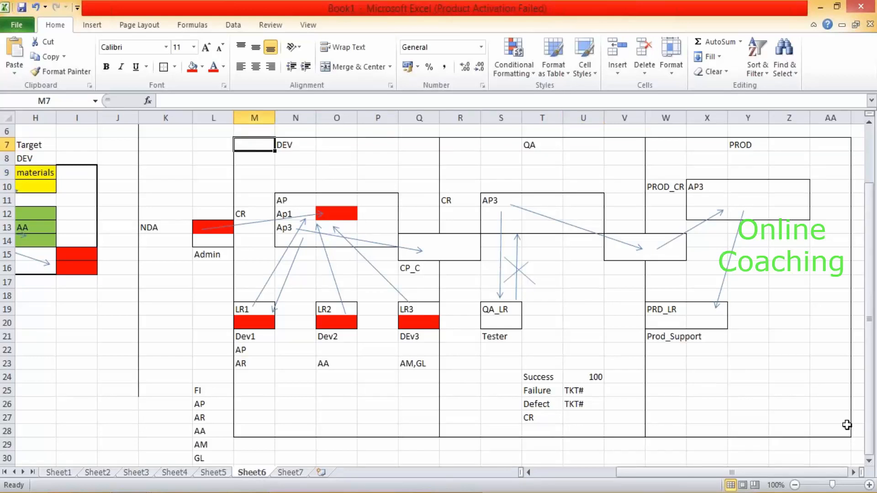
pyautogui.keyDown('shift'); pyautogui.click(840, 431); pyautogui.keyUp('shift')
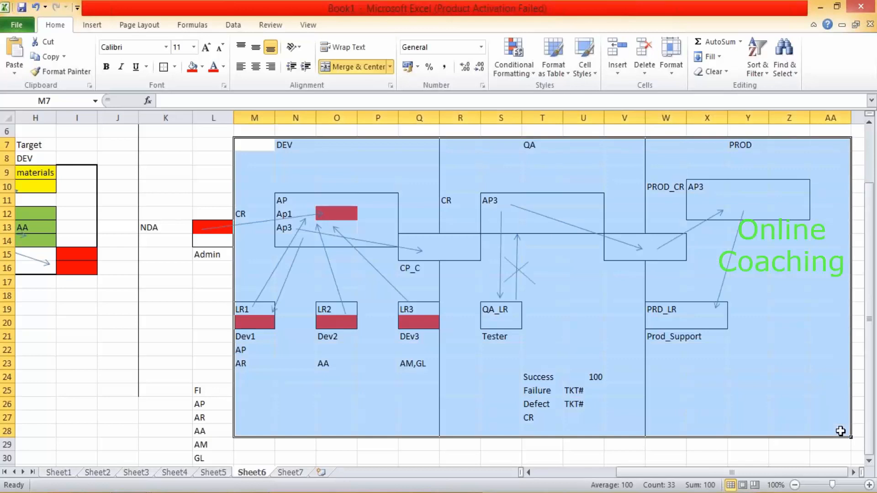
# Point out the DEV, QA and PROD headings in N7, T7 and Y7, then select I21:J23.
pyautogui.click(313, 145)
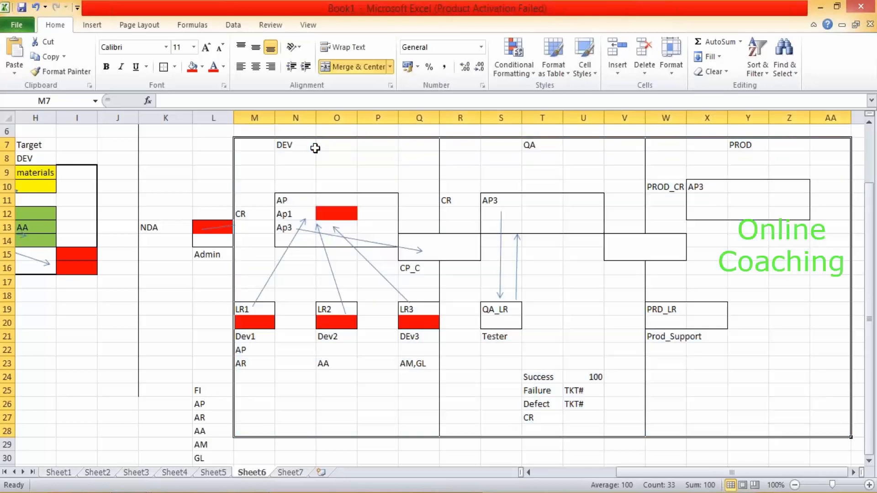
pyautogui.click(531, 145)
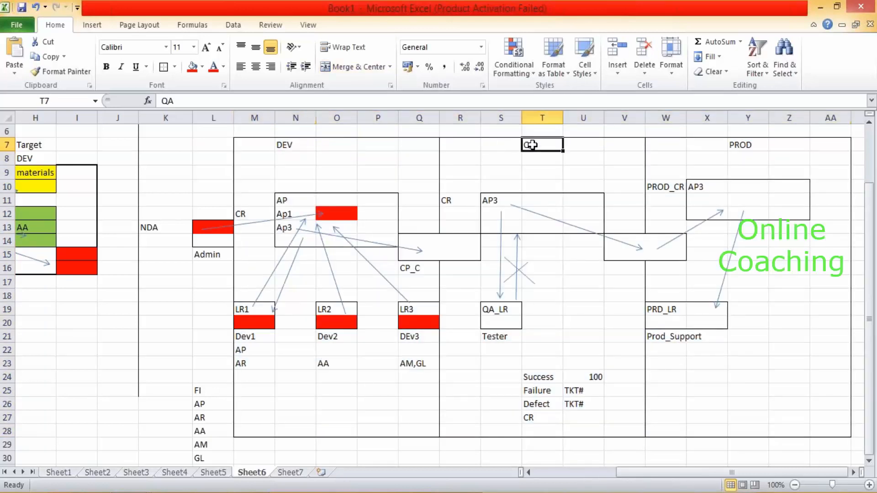
pyautogui.click(744, 146)
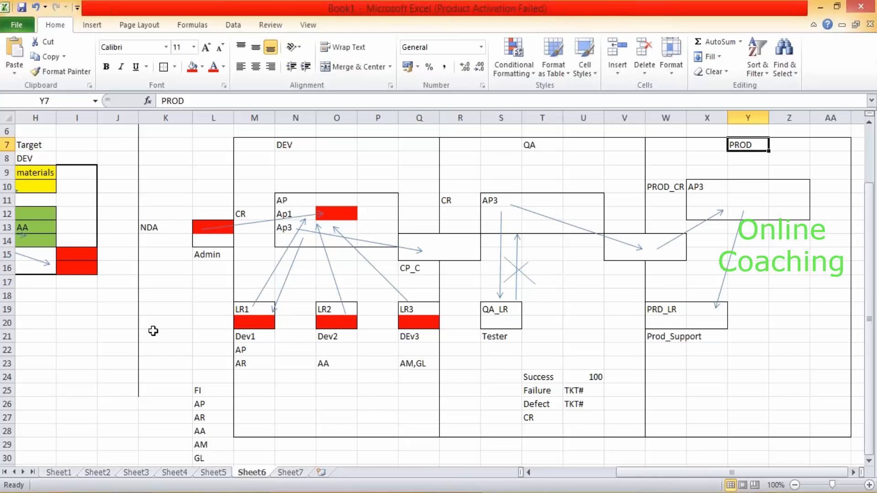
pyautogui.moveTo(94, 336); pyautogui.dragTo(101, 367)
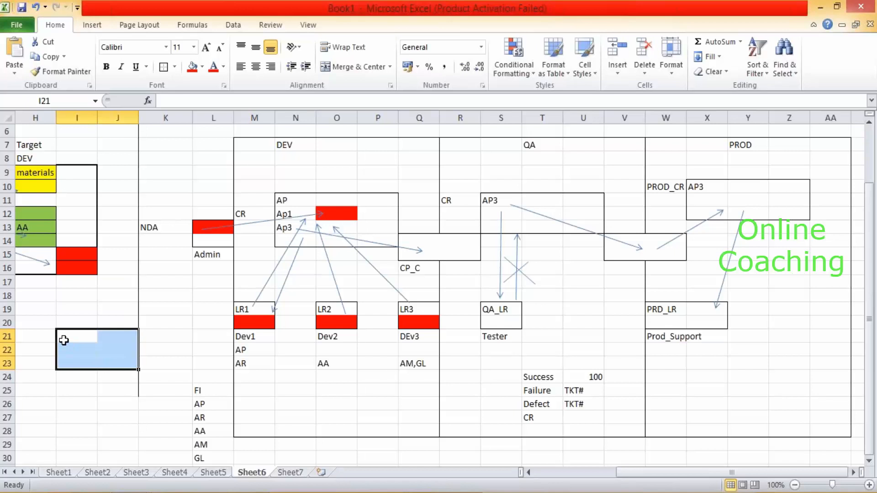
# Select column I down to row 28, the LR1-to-Ap1 arrow, and LR1 cells M19:M20.
pyautogui.moveTo(67, 338); pyautogui.dragTo(66, 425)
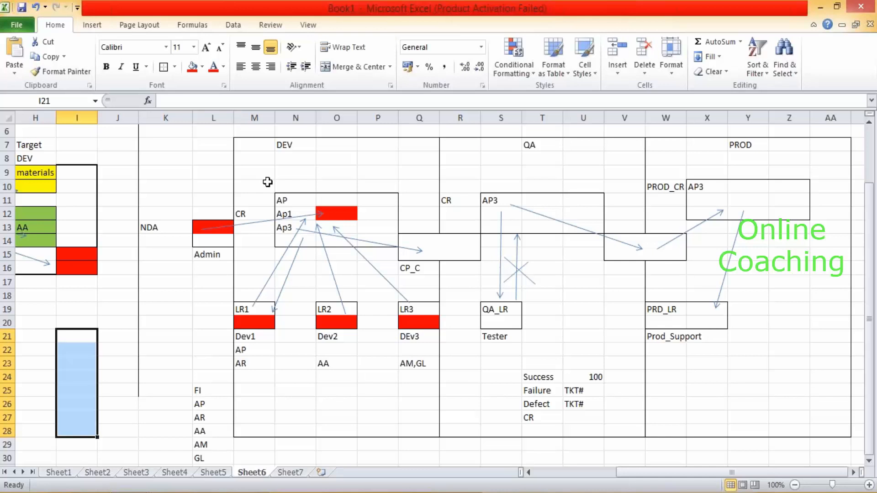
pyautogui.click(254, 305)
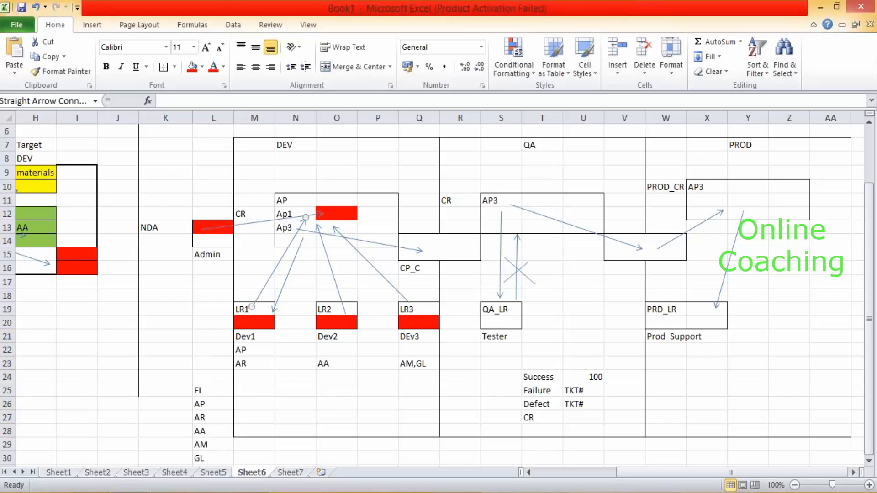
pyautogui.moveTo(260, 312); pyautogui.dragTo(261, 324)
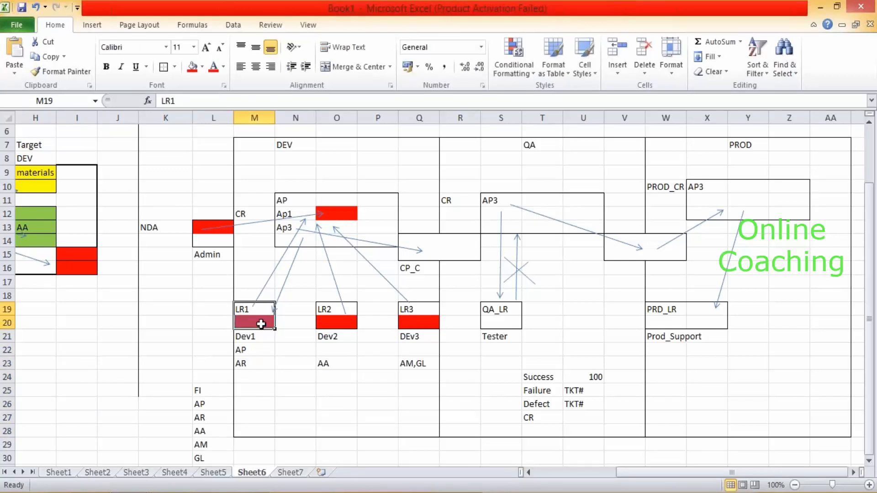
pyautogui.click(261, 324)
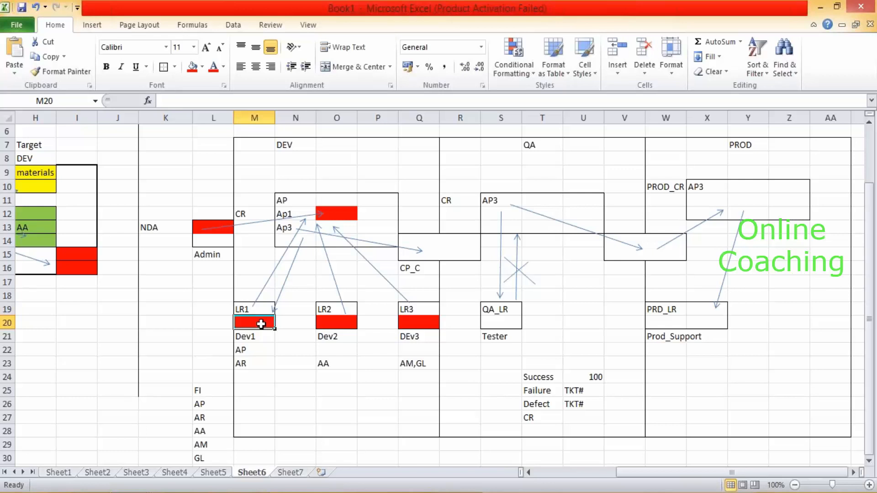
# Select the AP / Ap1 / Ap3 box and launch a new Notepad via Win+R.
pyautogui.click(291, 197)
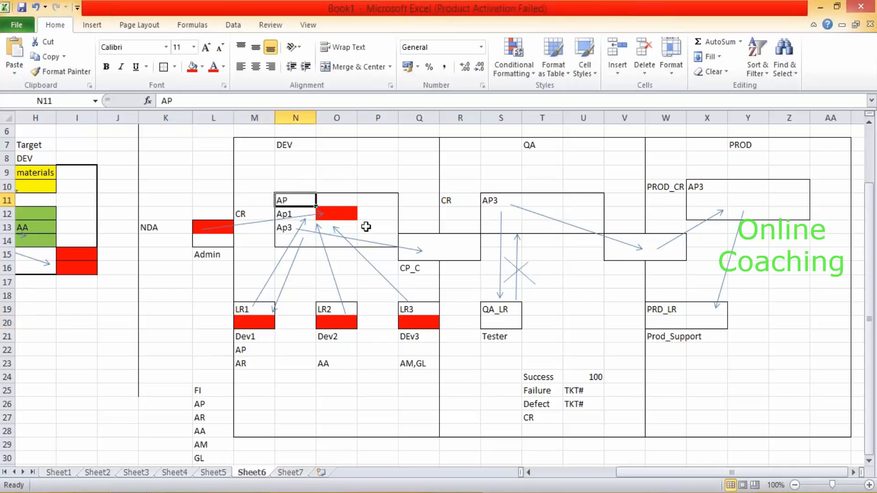
pyautogui.keyDown('shift'); pyautogui.click(380, 239); pyautogui.keyUp('shift')
pyautogui.press('super+r')
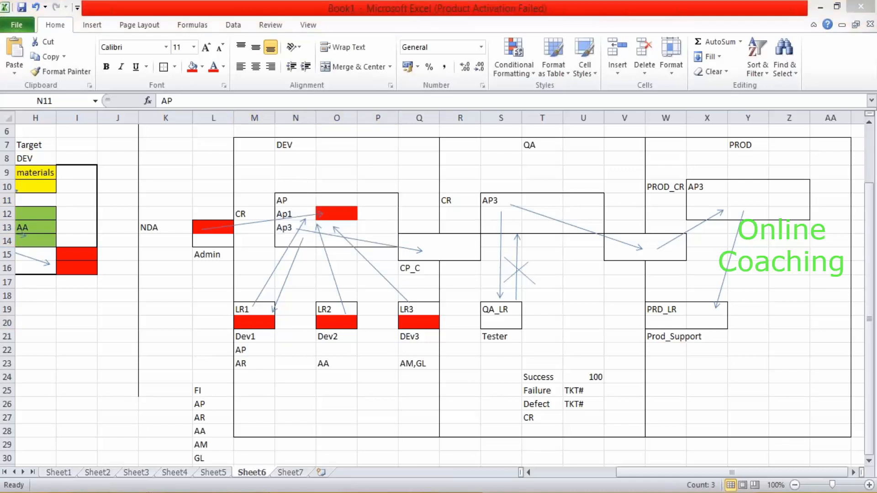
pyautogui.press('Return')
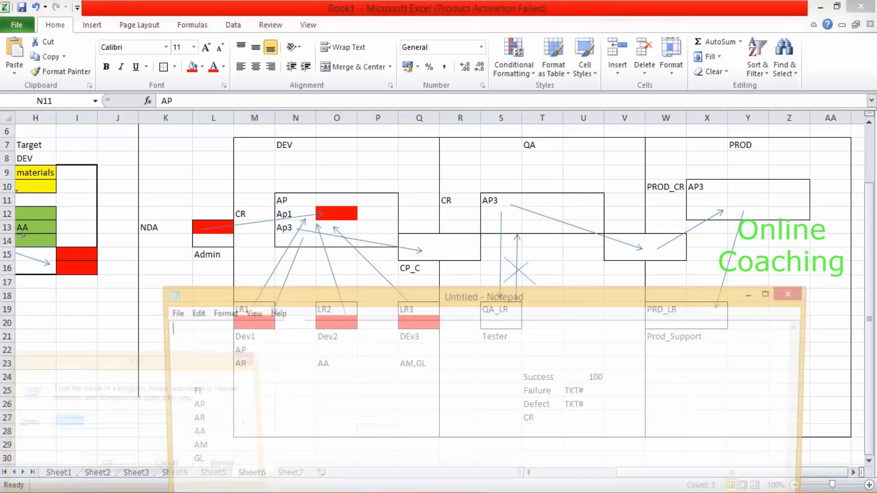
# Type the first note line '1) How to create a CR'.
pyautogui.write('1) o')
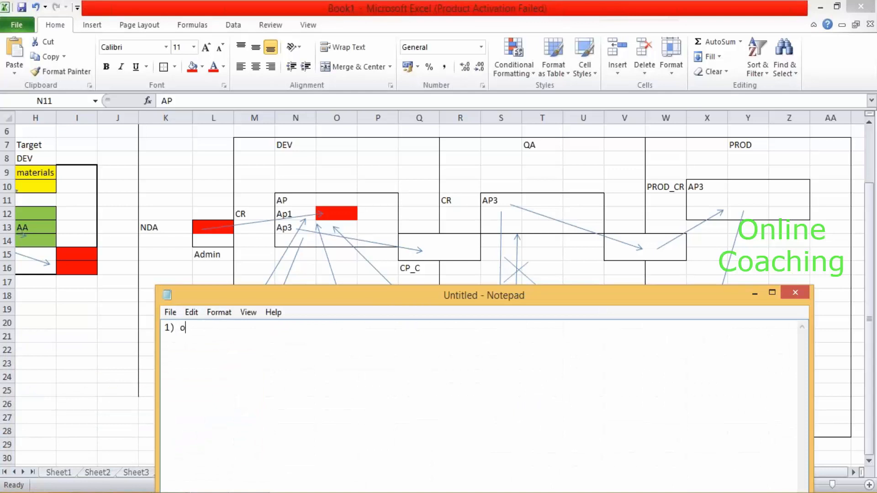
pyautogui.press('BackSpace')
pyautogui.write('How to crae')
pyautogui.write('t')
pyautogui.press('BackSpace')
pyautogui.press('BackSpace')
pyautogui.press('BackSpace')
pyautogui.write('eate a CD')
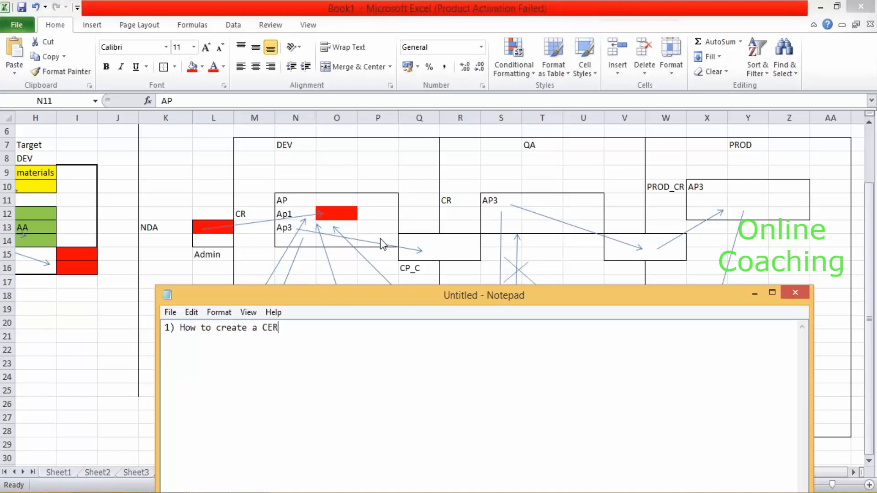
pyautogui.press('BackSpace')
pyautogui.write('E')
pyautogui.press('BackSpace')
pyautogui.write('R')
pyautogui.press('Return')
# Add '2) How to Use --> Admin --> Dev, QA, CP' and '3) How to upgrade -->'.
pyautogui.moveTo(347, 300); pyautogui.dragTo(341, 169)
pyautogui.write('2')
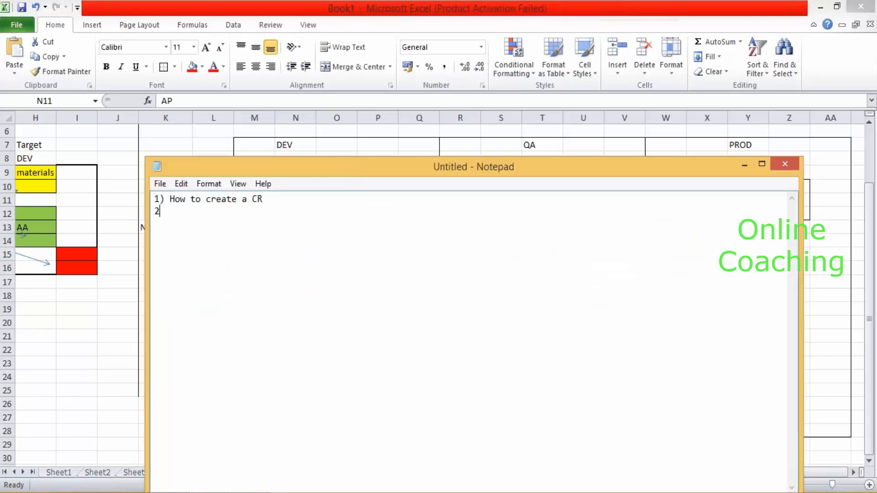
pyautogui.write(') n')
pyautogui.press('BackSpace')
pyautogui.write('How to Use')
pyautogui.write(' -- > Admin')
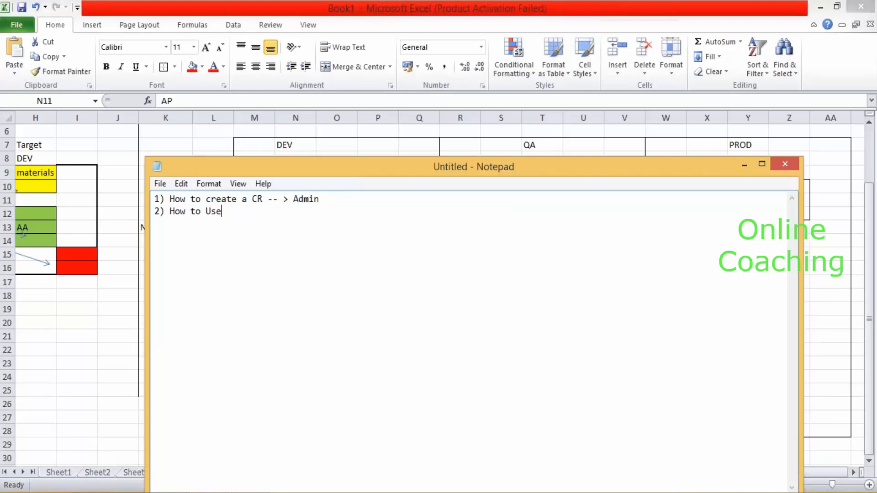
pyautogui.write('-- > Dev, QA, CP')
pyautogui.press('Return')
pyautogui.write('3) How to u')
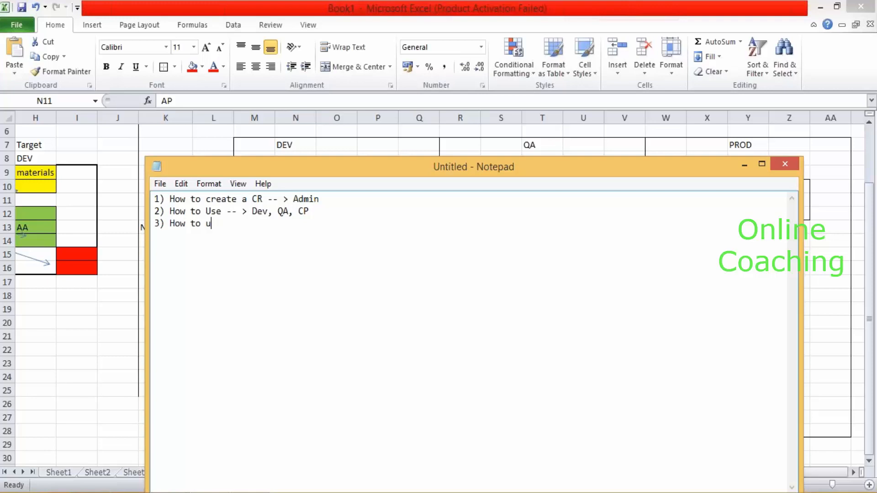
pyautogui.write('pgrade -->')
# Highlight CR on line 1 and Dev, QA, CP on line 2 while explaining.
pyautogui.moveTo(251, 199); pyautogui.dragTo(269, 199)
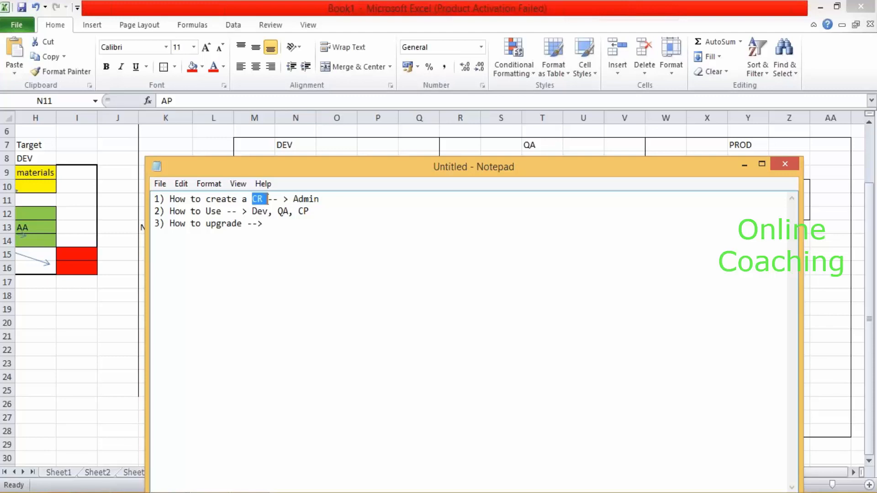
pyautogui.click(326, 200)
pyautogui.click(291, 224)
pyautogui.moveTo(312, 211); pyautogui.dragTo(242, 211)
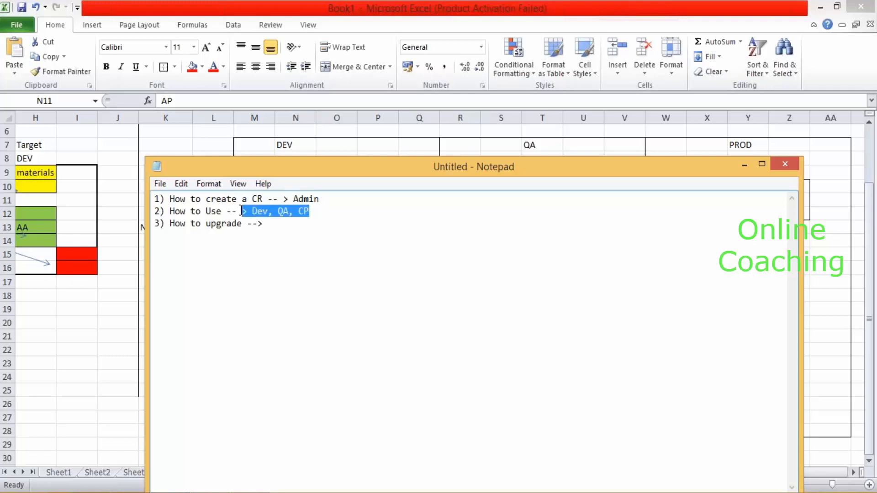
pyautogui.click(311, 211)
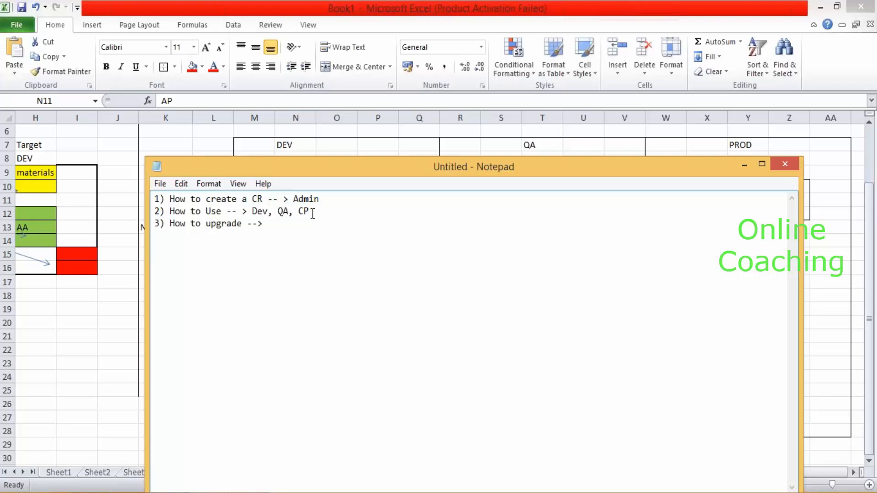
# Append ', Admin' to line 2 and complete line 3 as 'CR to SCR --> Admin'.
pyautogui.write(', Admin')
pyautogui.write('CR')
pyautogui.write(' to SCR')
pyautogui.write('(')
pyautogui.press('BackSpace')
pyautogui.write('--> Admin')
pyautogui.press('Return')
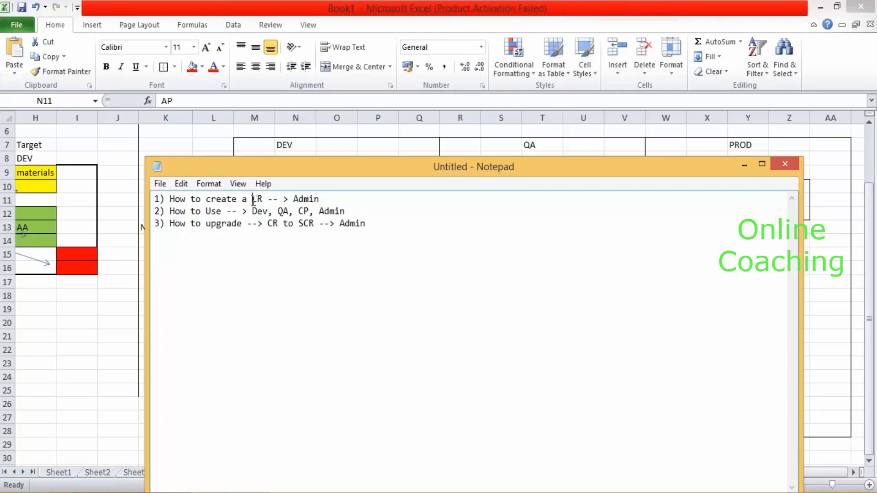
pyautogui.moveTo(268, 224); pyautogui.dragTo(308, 227)
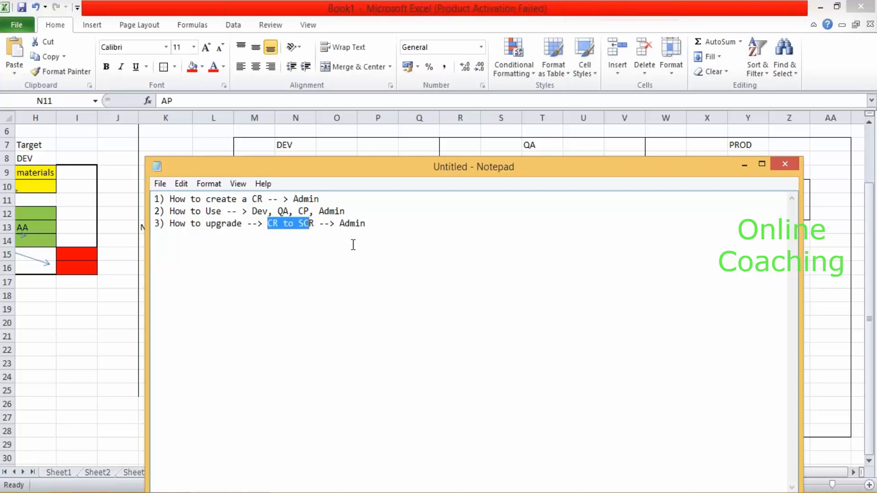
pyautogui.moveTo(290, 213); pyautogui.dragTo(252, 211)
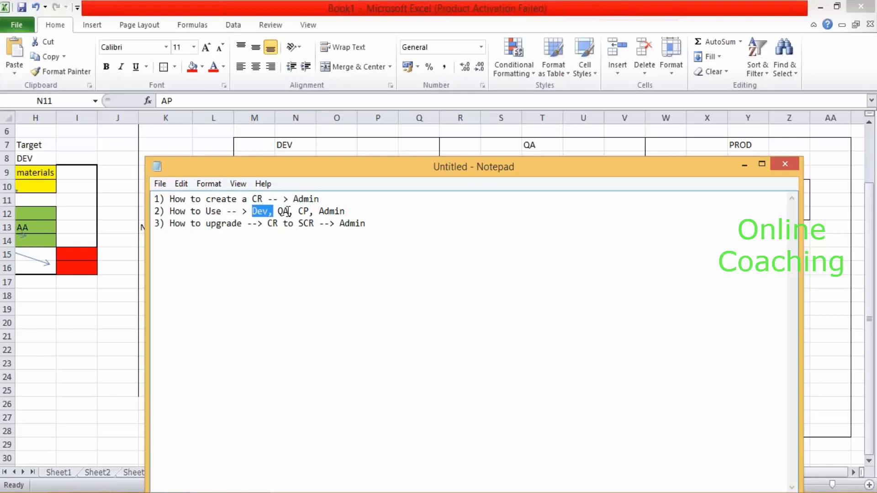
pyautogui.moveTo(289, 213); pyautogui.dragTo(319, 212)
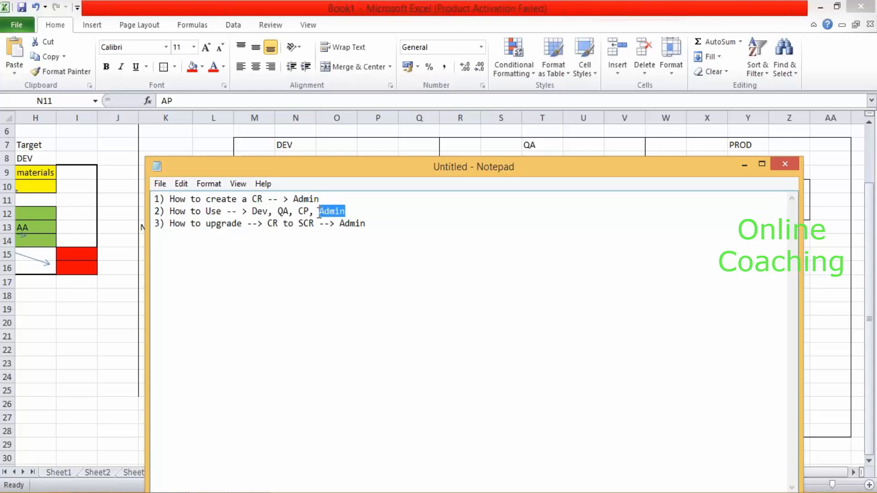
# Add a fourth line '4) how to handle Cr by Admin'.
pyautogui.click(380, 226)
pyautogui.press('Return')
pyautogui.write('4)')
pyautogui.press('BackSpace')
pyautogui.write(')')
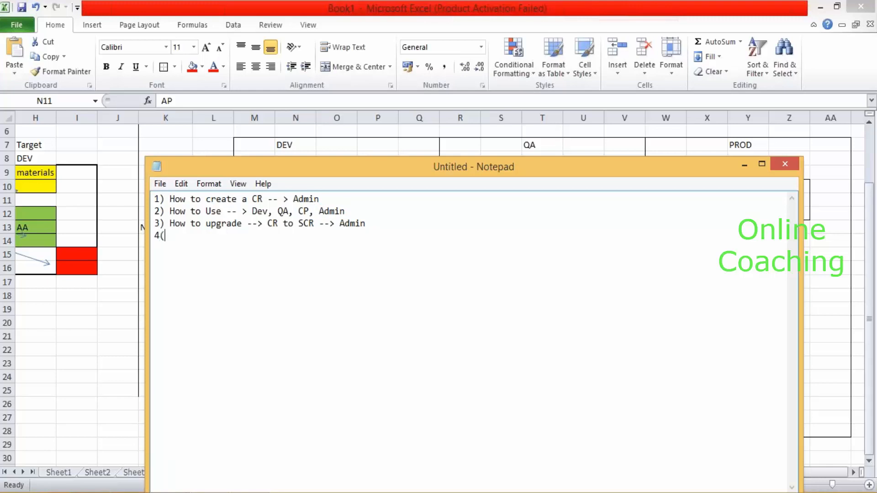
pyautogui.press('BackSpace')
pyautogui.write(') how to handle ')
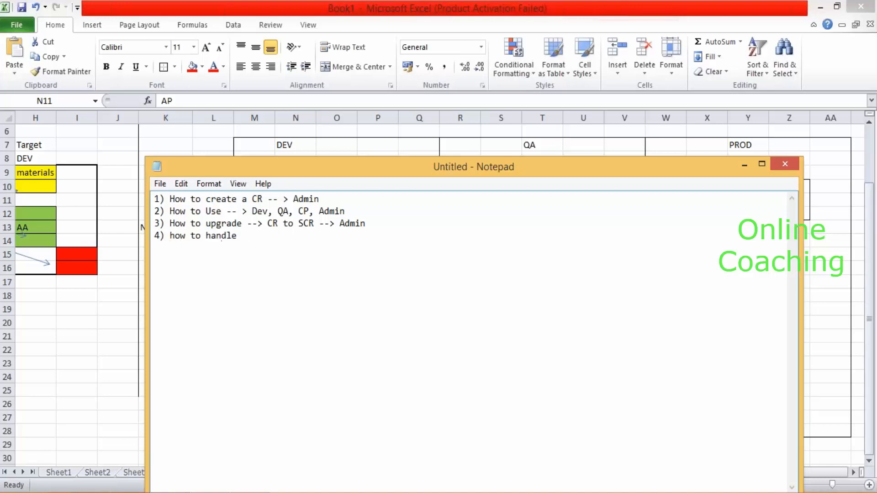
pyautogui.write('CER')
pyautogui.press('BackSpace')
pyautogui.press('BackSpace')
pyautogui.write('r by Admin')
# Correct 'Cr' to 'SCR' on line 4 and minimize Notepad to reveal the diagram.
pyautogui.click(242, 236)
pyautogui.write('S')
pyautogui.click(259, 235)
pyautogui.press('BackSpace')
pyautogui.write('R')
pyautogui.click(314, 233)
pyautogui.click(337, 200)
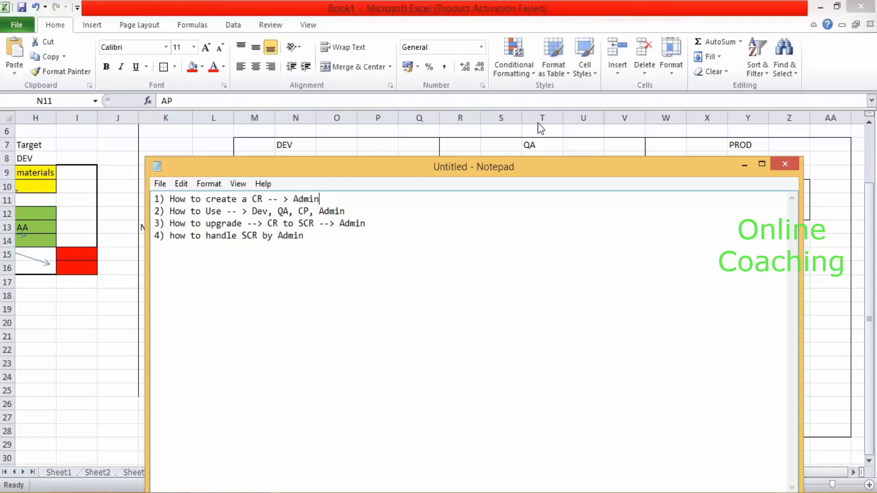
pyautogui.click(745, 165)
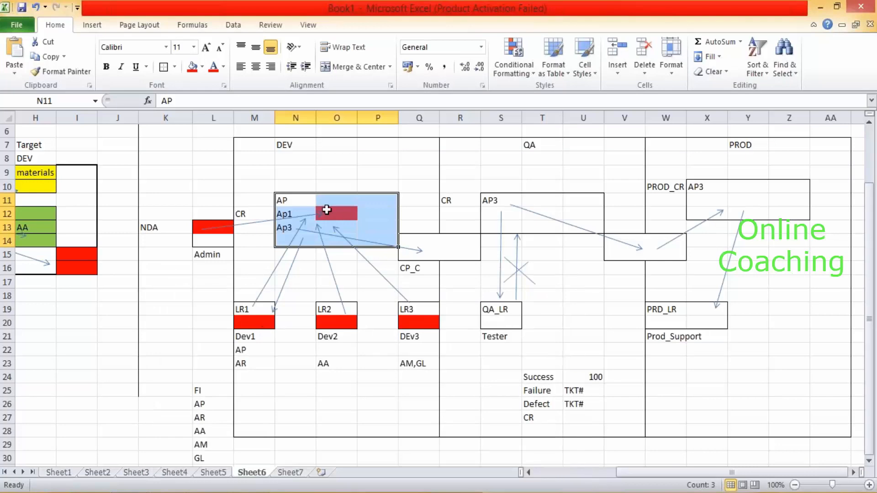
# Enter 'MKT / Sales / FI' in cell N9 of the DEV section.
pyautogui.click(249, 146)
pyautogui.keyDown('shift'); pyautogui.click(423, 427); pyautogui.keyUp('shift')
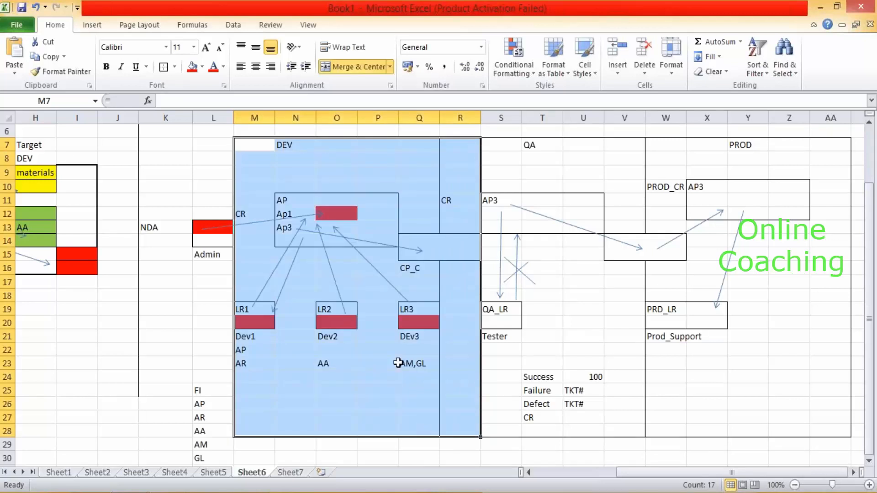
pyautogui.click(315, 177)
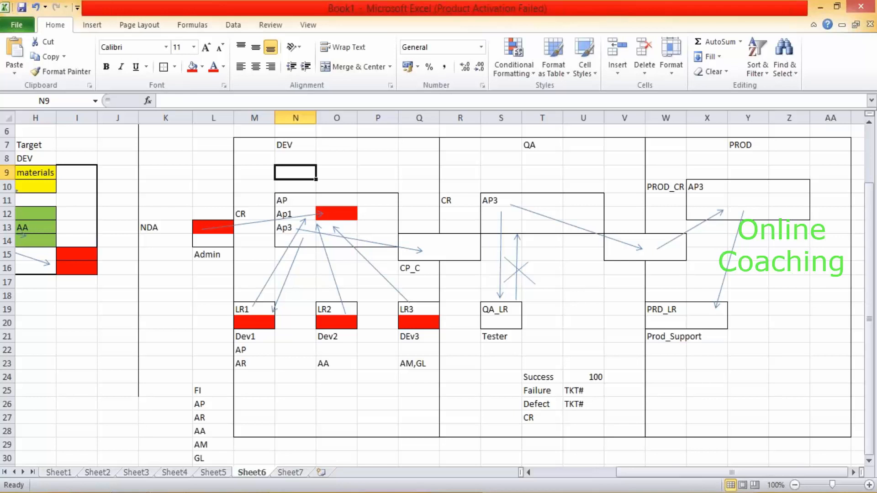
pyautogui.write('MKT')
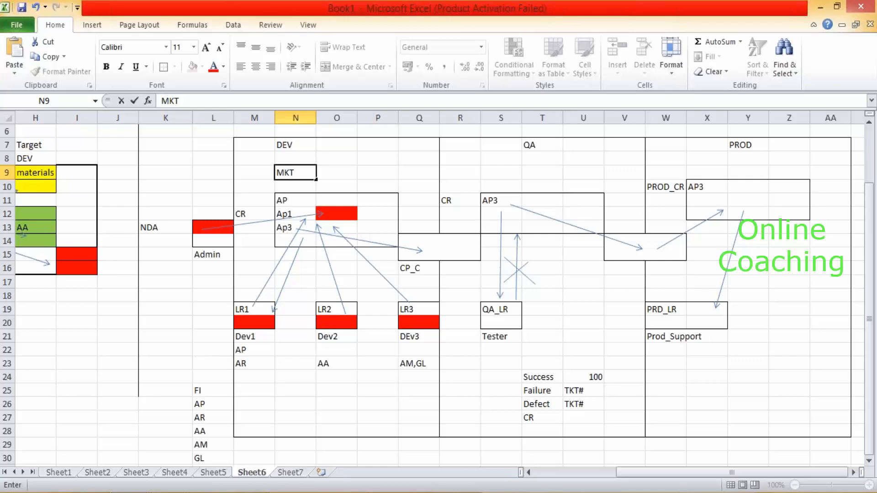
pyautogui.write(' / Sales / ')
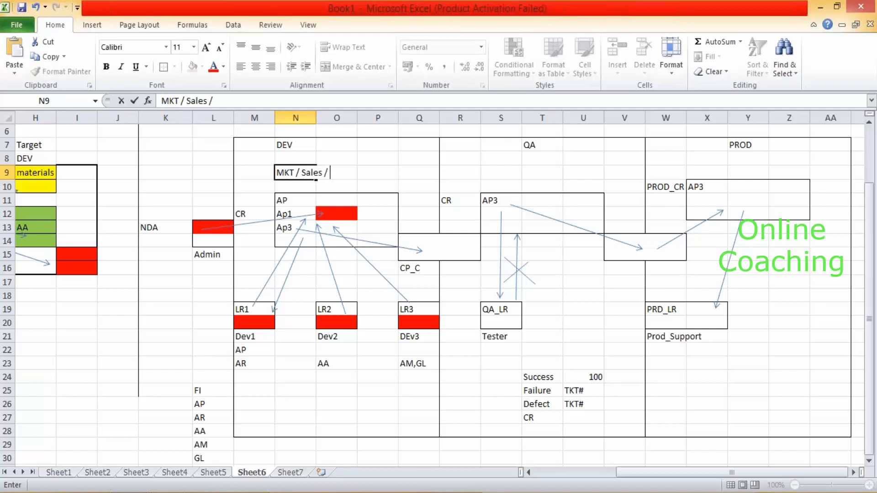
pyautogui.write('FI')
pyautogui.moveTo(295, 174); pyautogui.dragTo(338, 173)
pyautogui.click(368, 156)
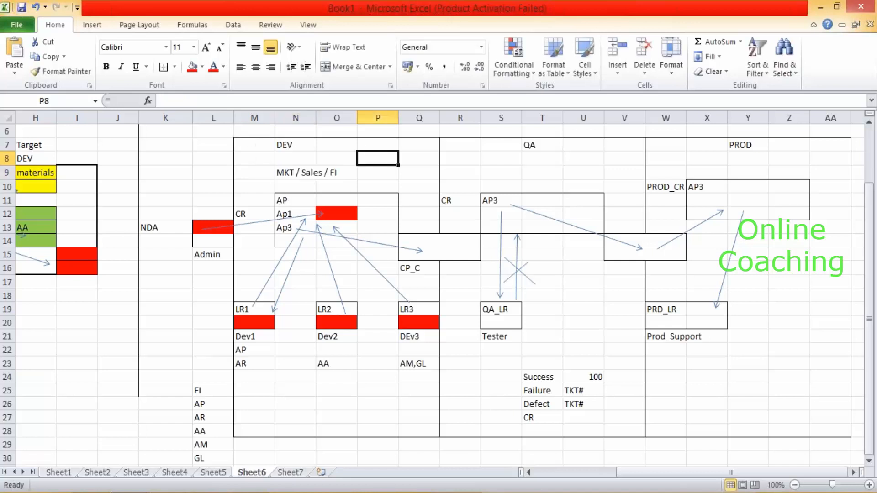
# Select the new label, cell O9, and the AP box range N11:P14.
pyautogui.click(285, 172)
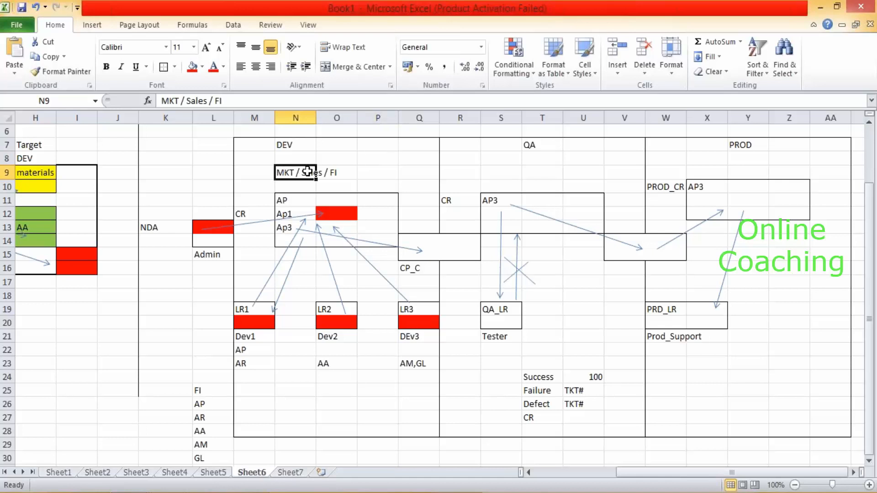
pyautogui.click(331, 172)
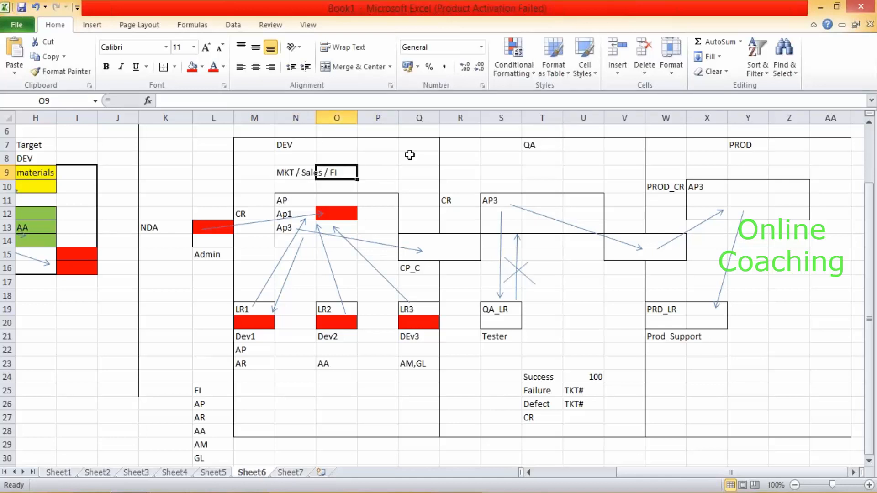
pyautogui.moveTo(282, 198); pyautogui.dragTo(381, 239)
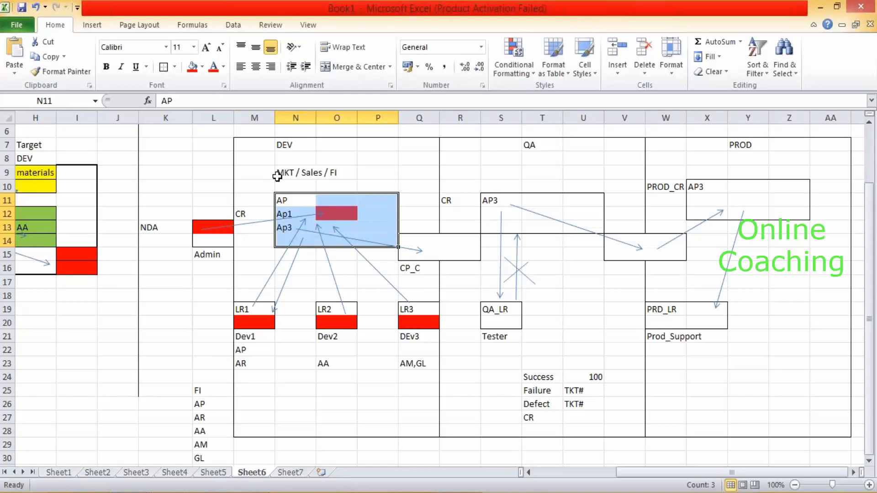
# Enter the sizing figures 120, 60 and 25 in cells K8 to K10.
pyautogui.click(189, 158)
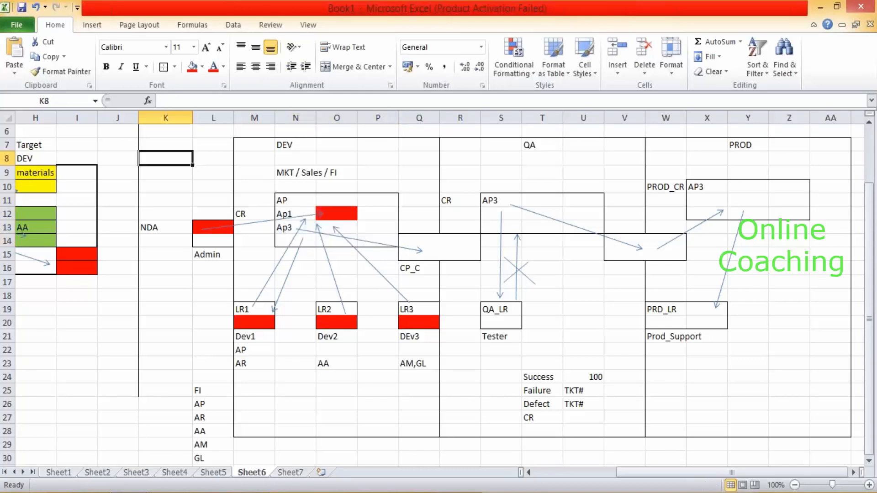
pyautogui.write('120')
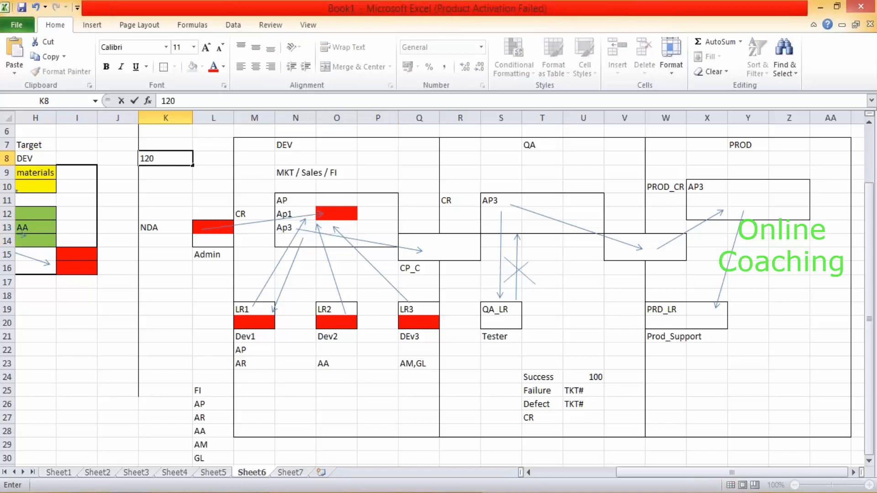
pyautogui.press('Return')
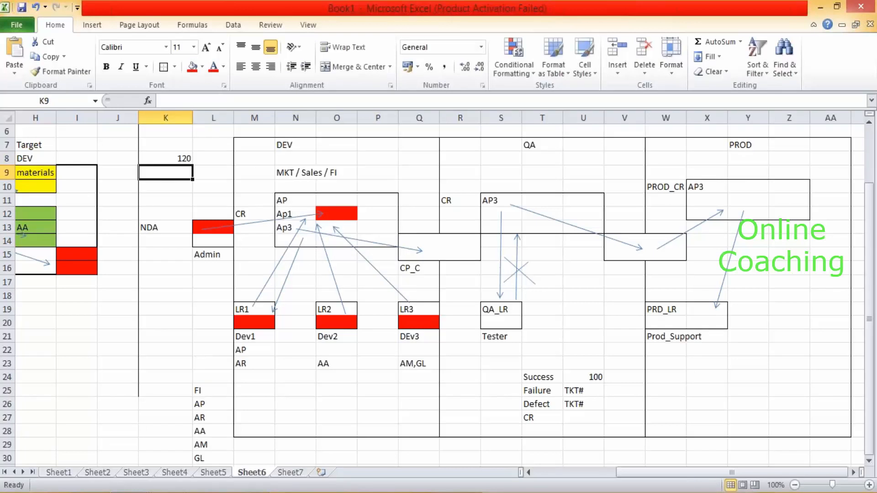
pyautogui.write('60')
pyautogui.press('Return')
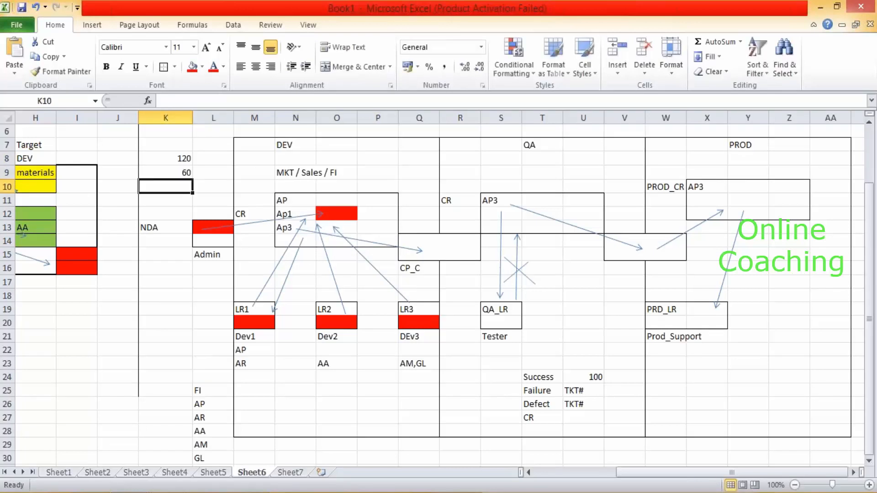
pyautogui.write('25')
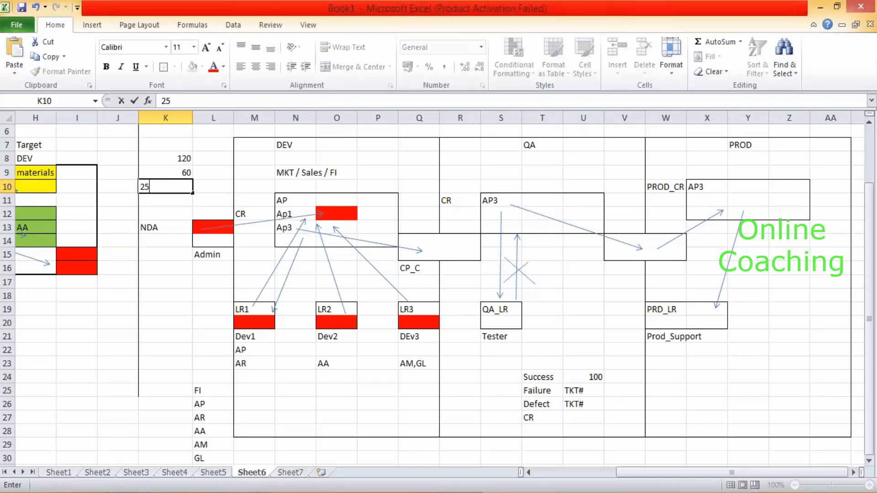
pyautogui.press('Return')
# Change K10 to 15, enter 10 in K11, and select K8:K11 to check the figures.
pyautogui.press('Up')
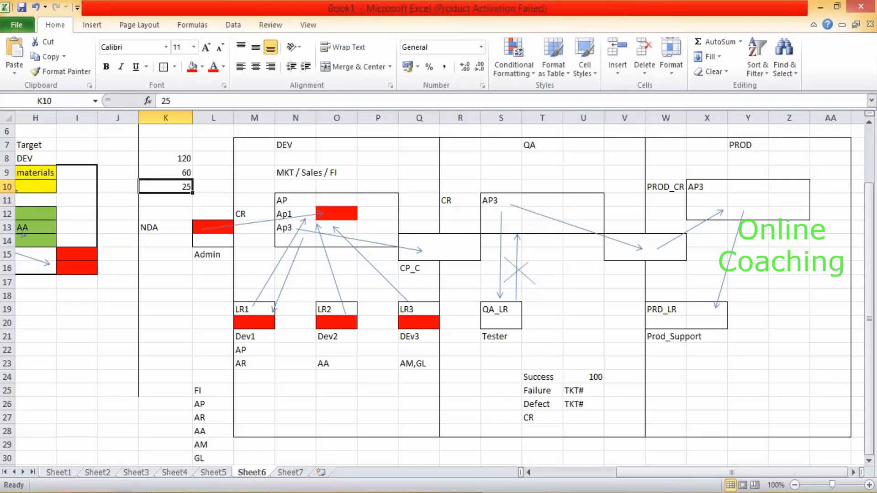
pyautogui.write('15')
pyautogui.press('Return')
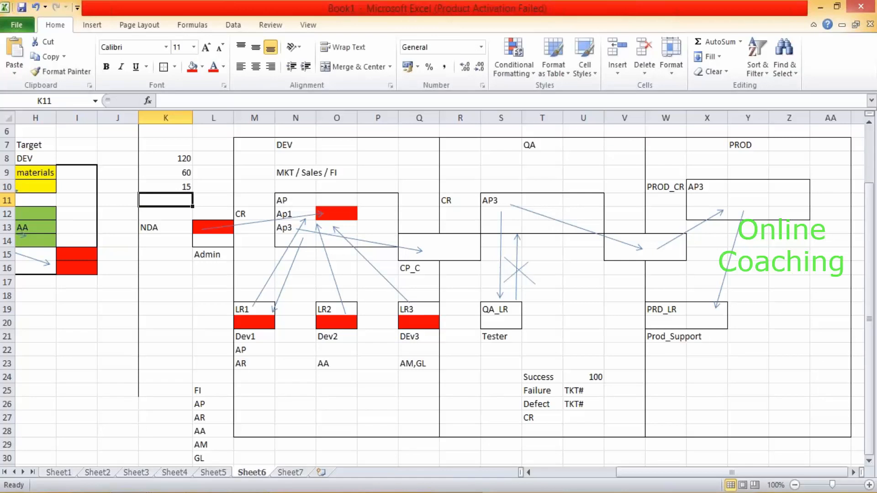
pyautogui.write('10')
pyautogui.click(213, 161)
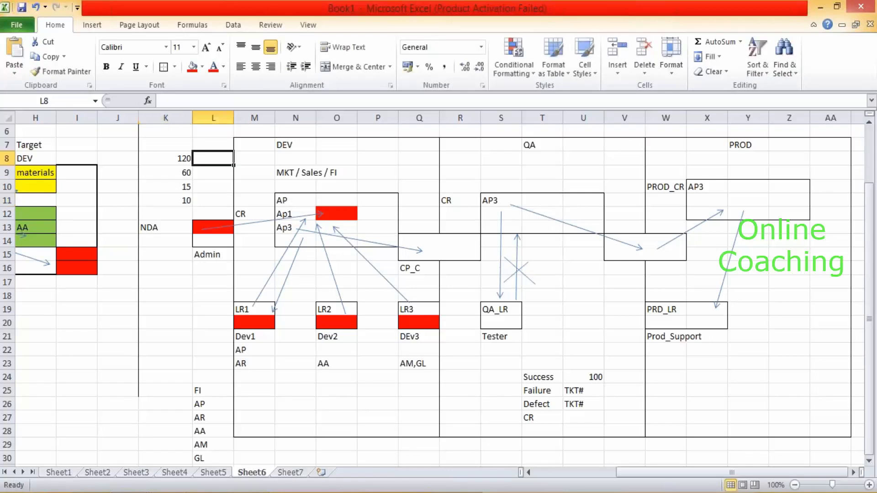
pyautogui.moveTo(185, 158); pyautogui.dragTo(185, 200)
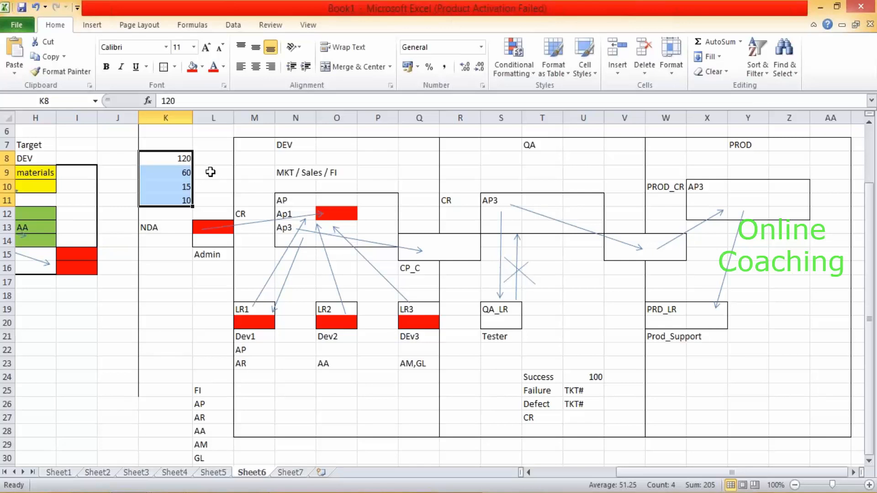
pyautogui.click(297, 172)
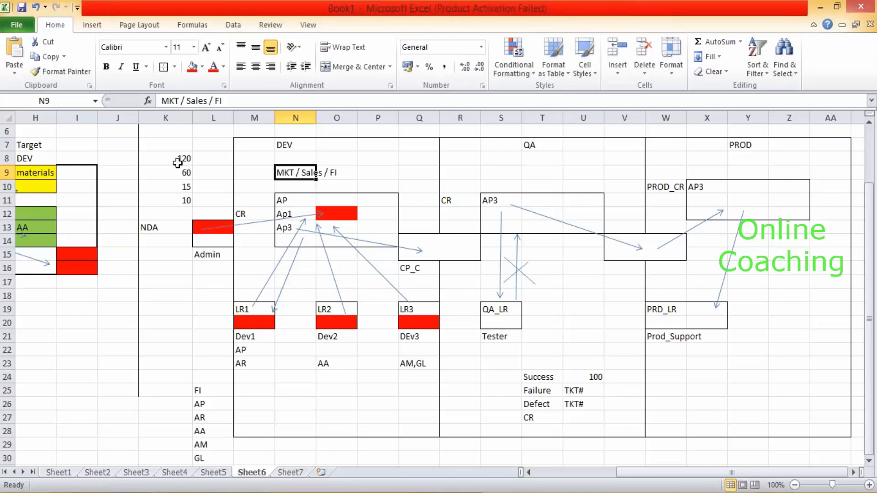
pyautogui.moveTo(181, 157); pyautogui.dragTo(181, 200)
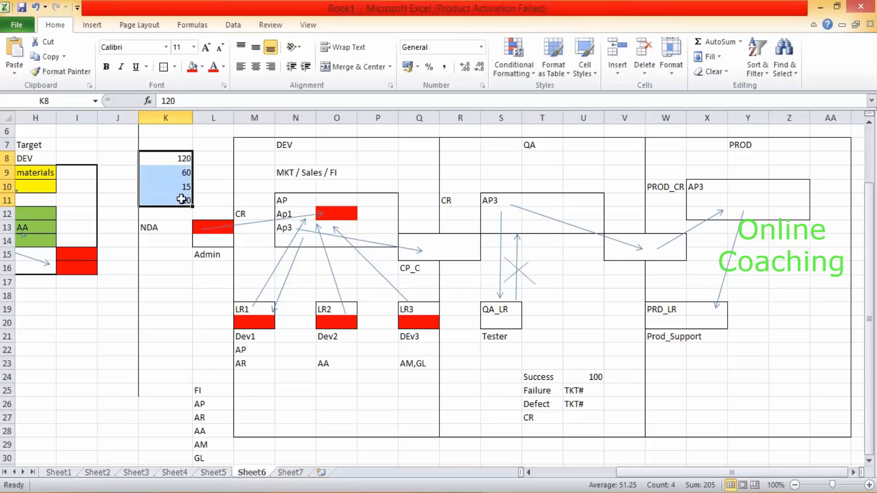
pyautogui.click(300, 174)
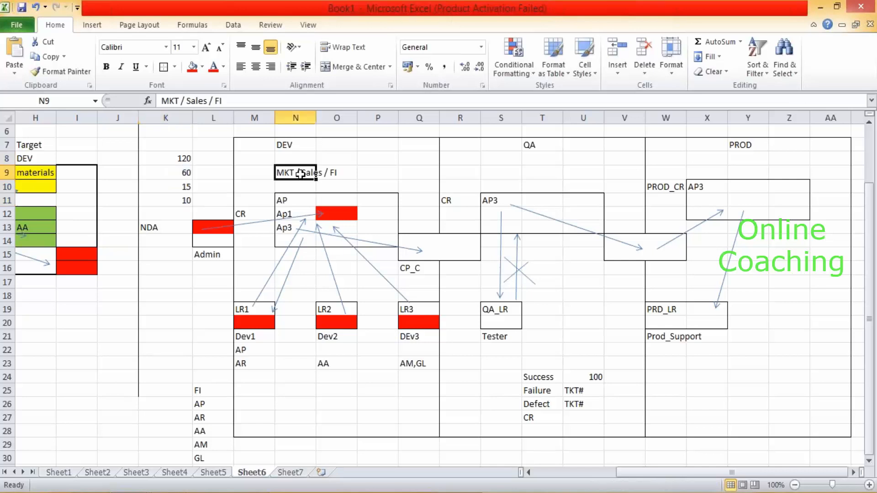
pyautogui.click(183, 159)
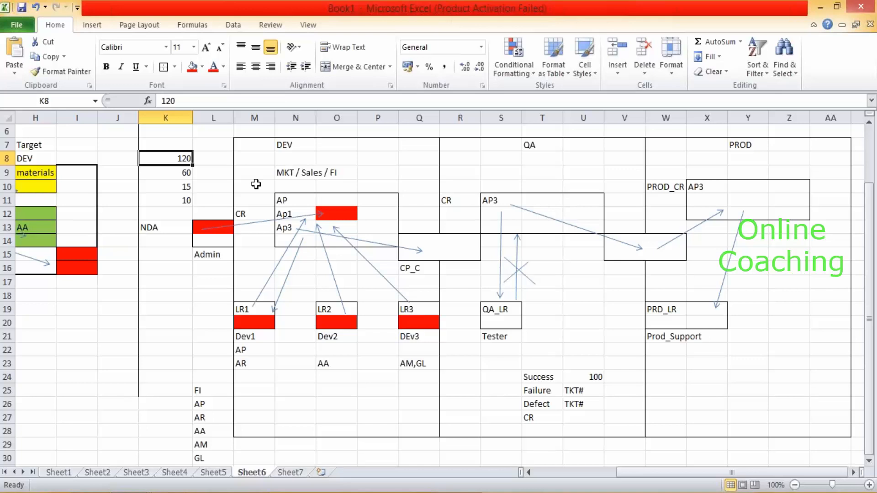
pyautogui.moveTo(286, 201); pyautogui.dragTo(365, 240)
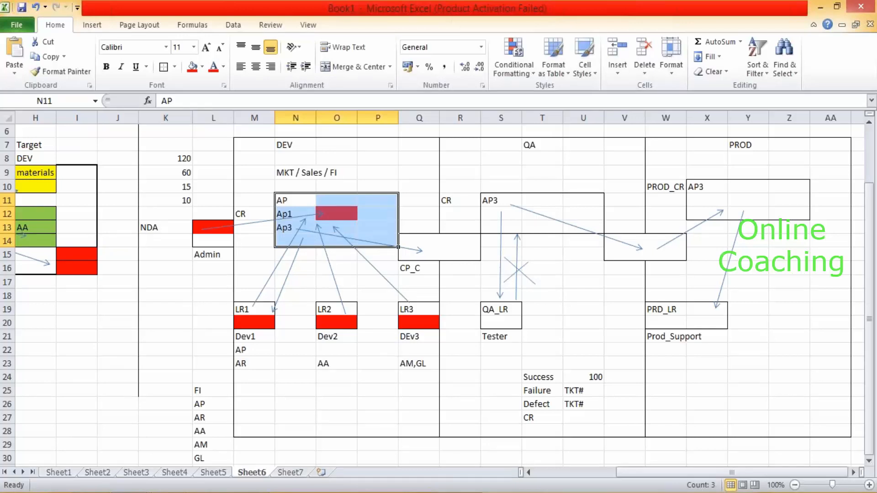
pyautogui.click(291, 176)
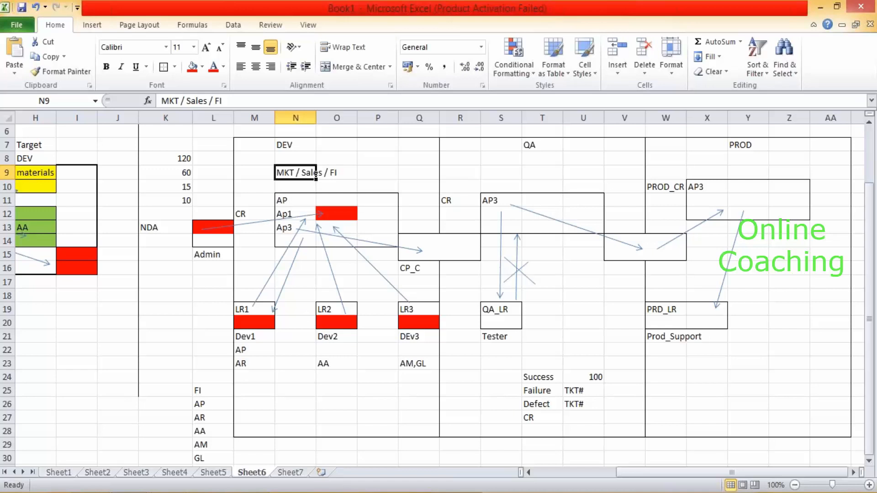
pyautogui.click(247, 151)
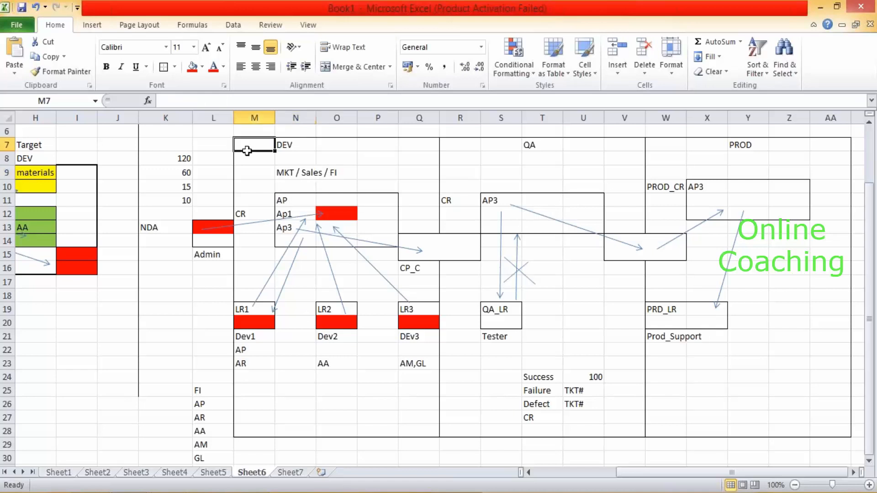
pyautogui.keyDown('shift'); pyautogui.click(417, 421); pyautogui.keyUp('shift')
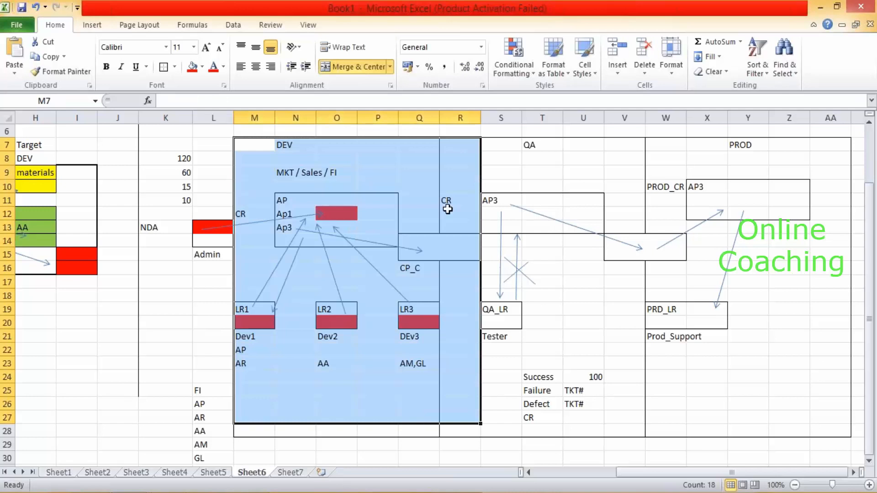
pyautogui.click(472, 145)
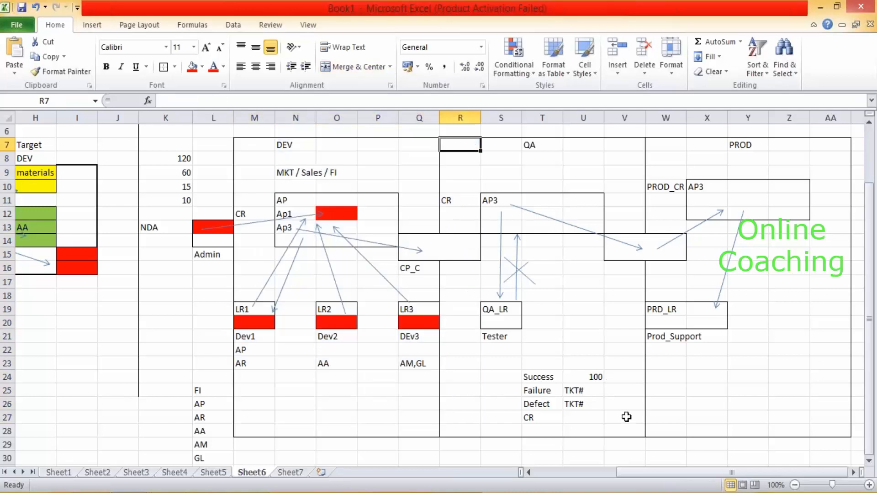
pyautogui.keyDown('shift'); pyautogui.click(626, 417); pyautogui.keyUp('shift')
pyautogui.click(666, 145)
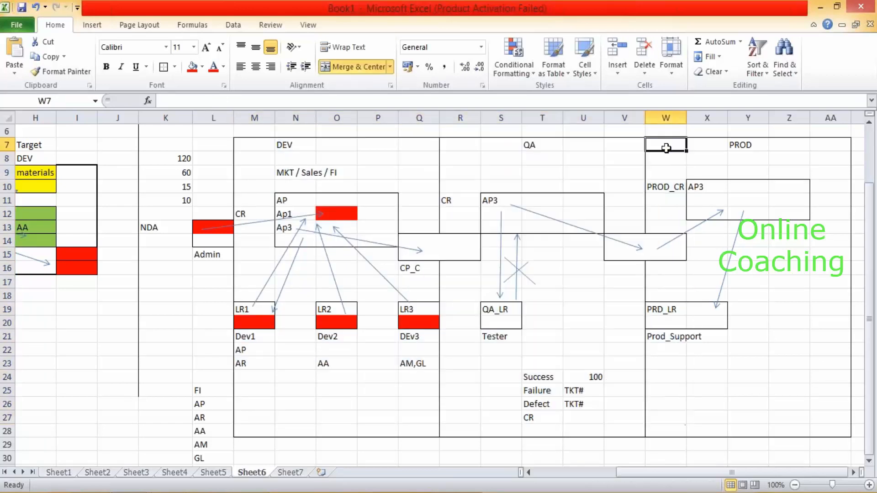
pyautogui.keyDown('shift'); pyautogui.click(831, 423); pyautogui.keyUp('shift')
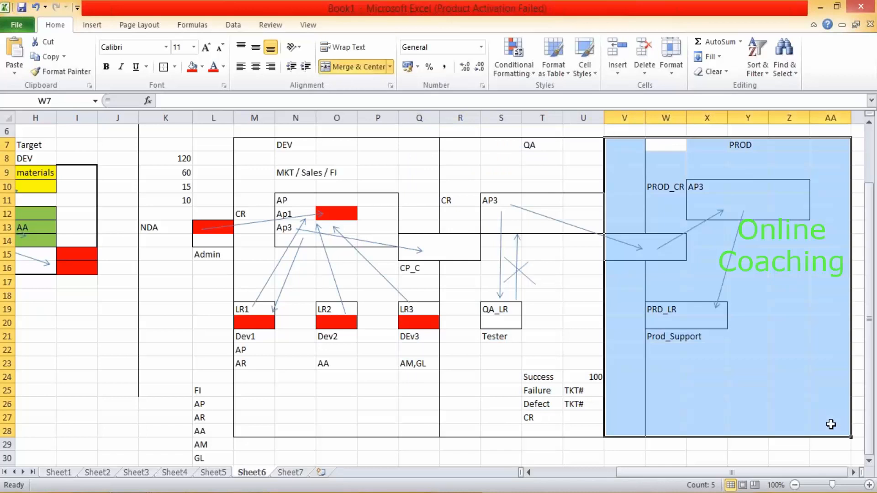
pyautogui.click(573, 294)
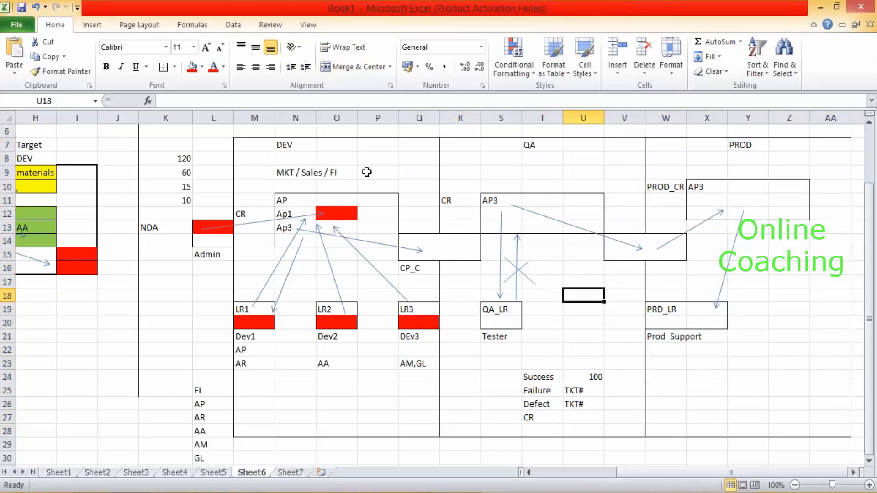
pyautogui.click(373, 201)
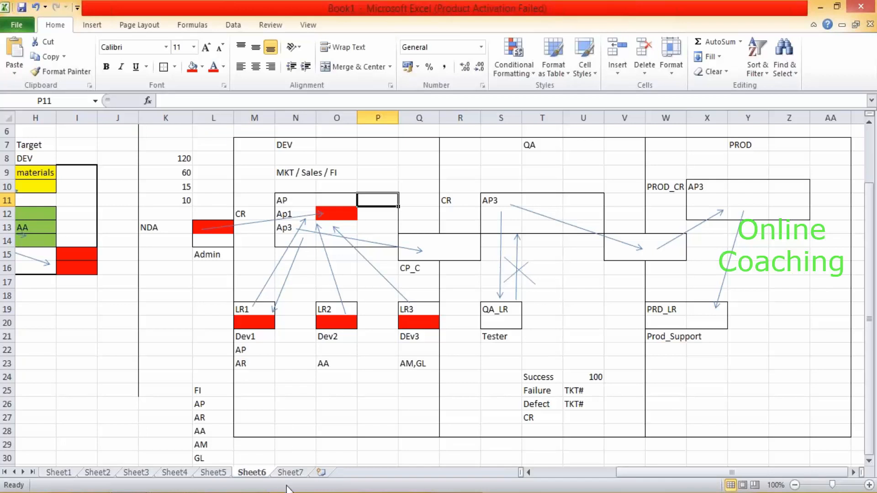
pyautogui.moveTo(284, 201); pyautogui.dragTo(375, 242)
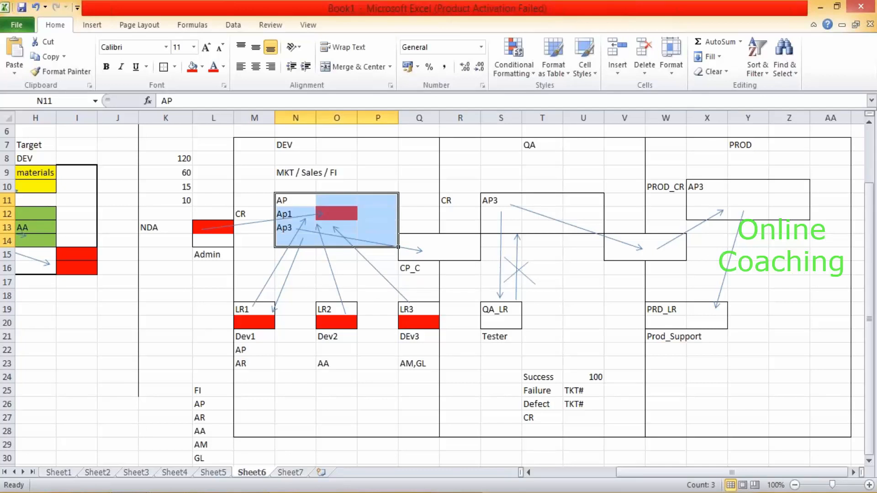
pyautogui.moveTo(252, 293); pyautogui.dragTo(427, 339)
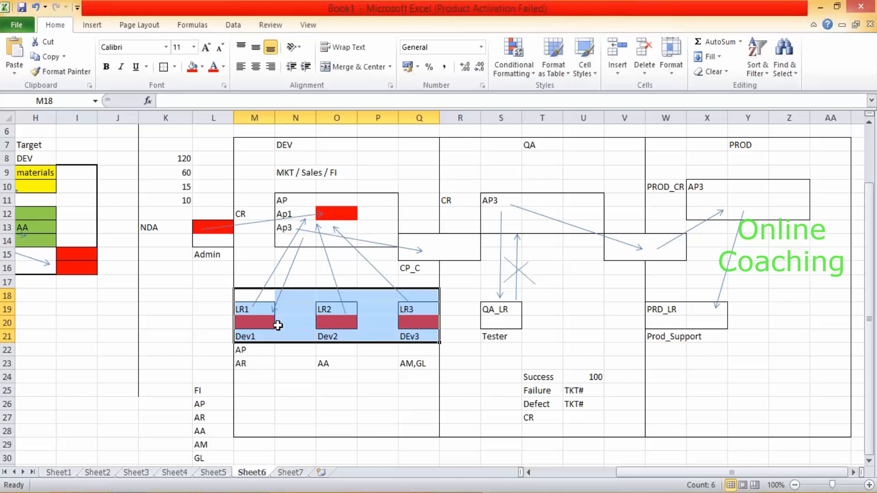
pyautogui.click(290, 200)
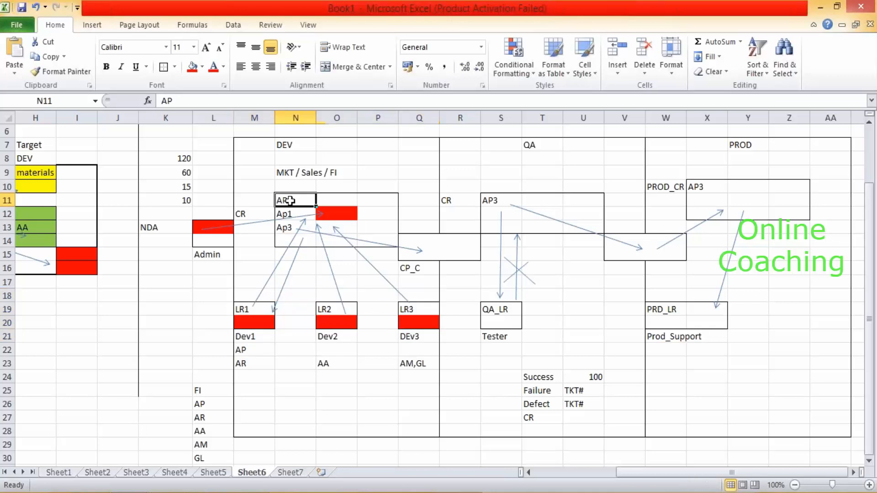
pyautogui.keyDown('shift'); pyautogui.click(391, 240); pyautogui.keyUp('shift')
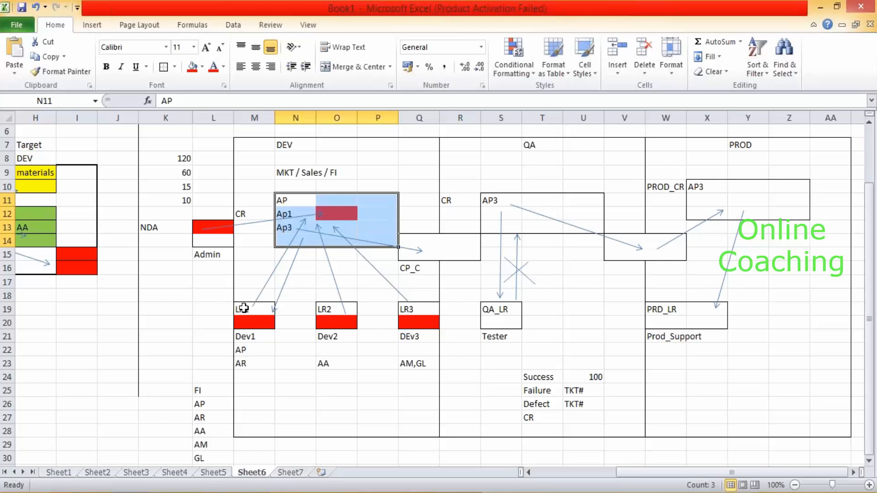
pyautogui.click(252, 305)
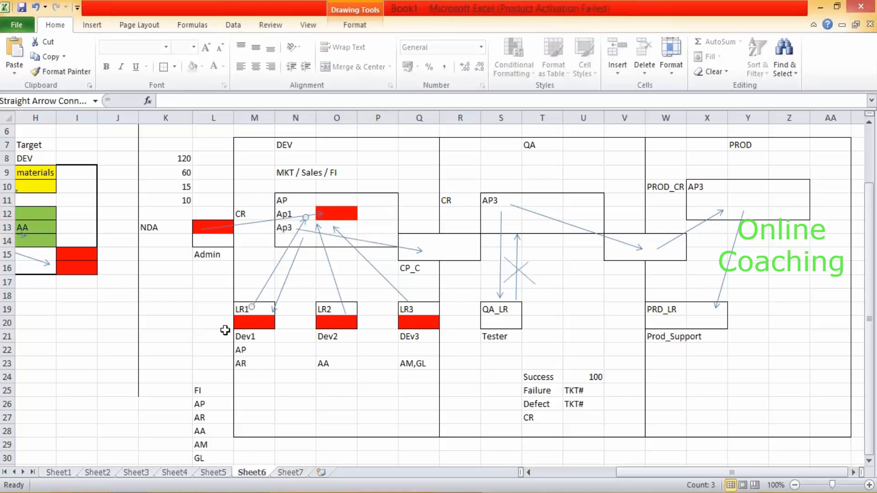
pyautogui.click(295, 265)
pyautogui.moveTo(295, 202); pyautogui.dragTo(295, 225)
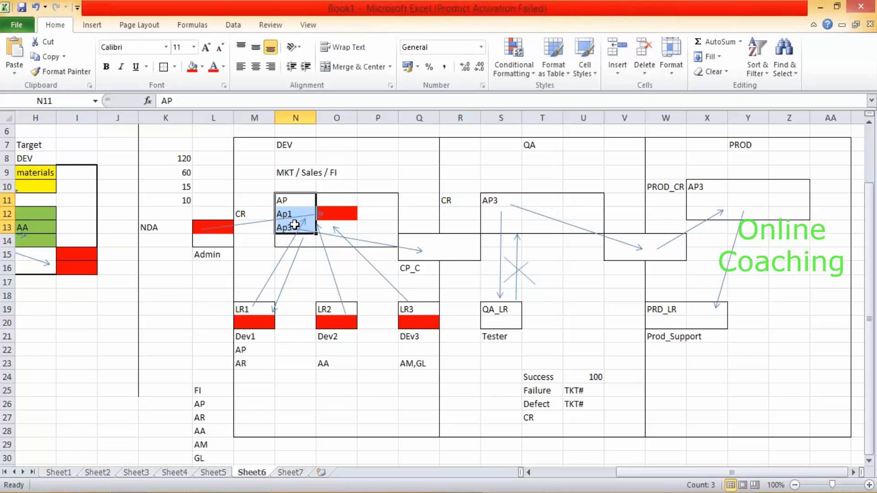
# Add the label JS in the cell left of the LR1 box, then return to the remote Data Services session.
pyautogui.click(261, 314)
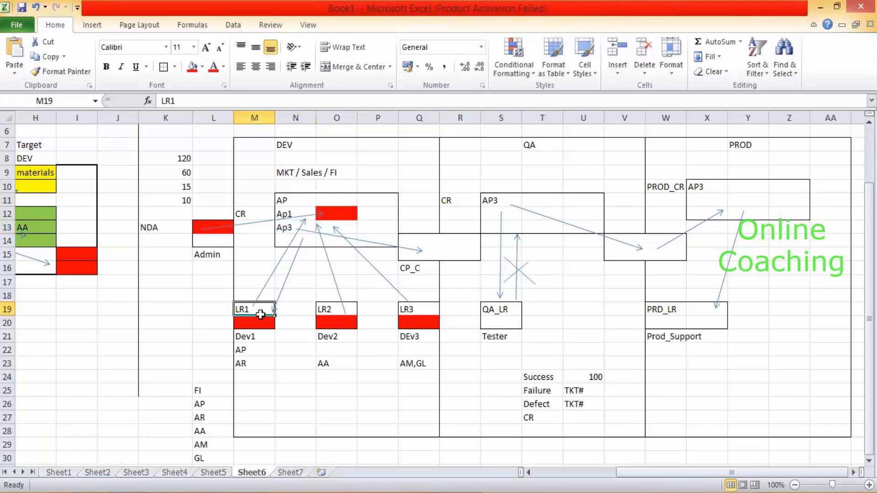
pyautogui.click(218, 310)
pyautogui.write('JS')
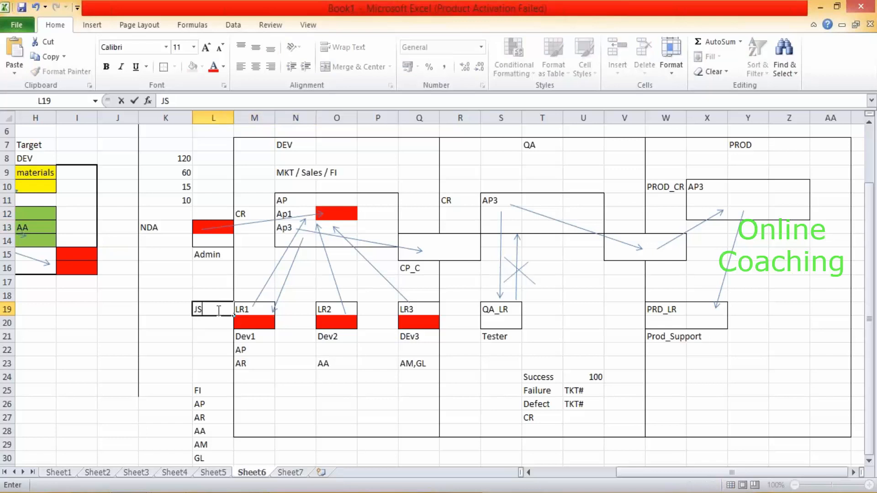
pyautogui.click(254, 228)
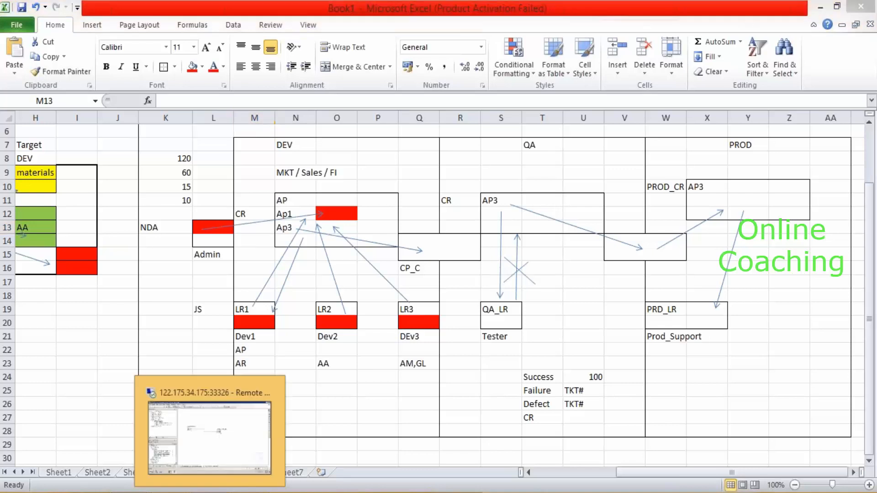
pyautogui.click(210, 492)
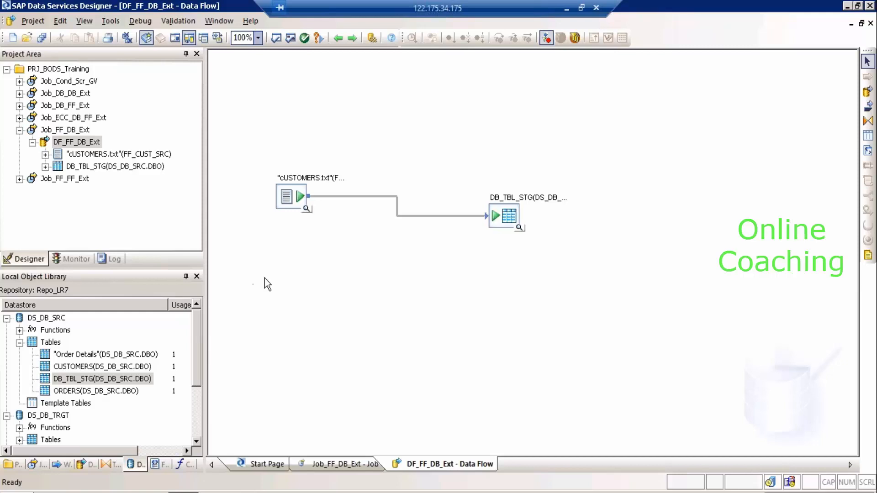
# Collapse the Job_FF_DB_Ext job, then switch from the remote session to the Notepad outline of CR topics.
pyautogui.click(19, 131)
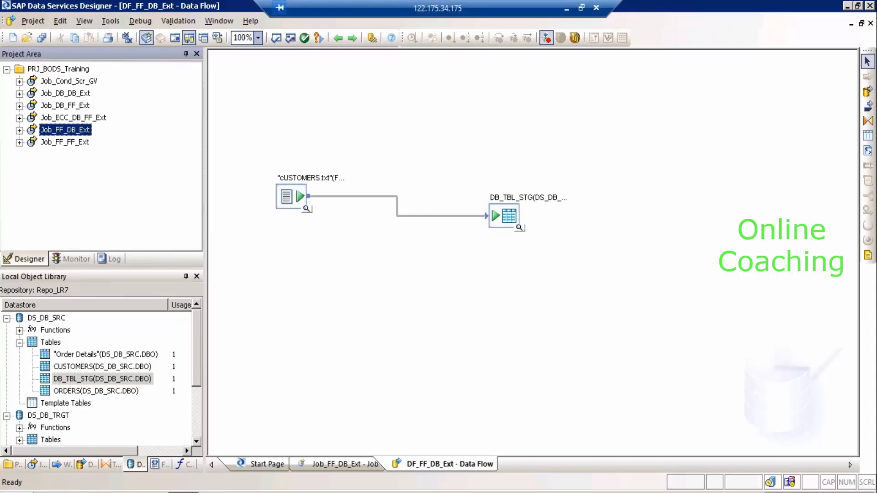
pyautogui.click(567, 6)
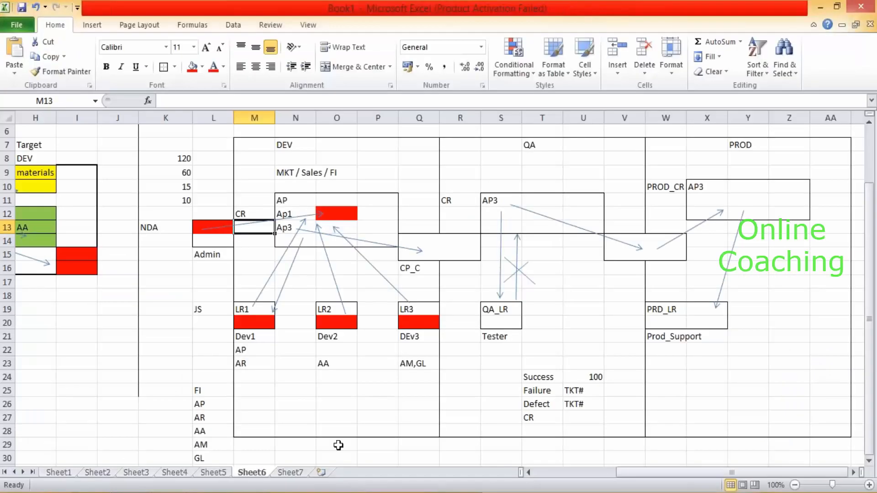
pyautogui.click(170, 492)
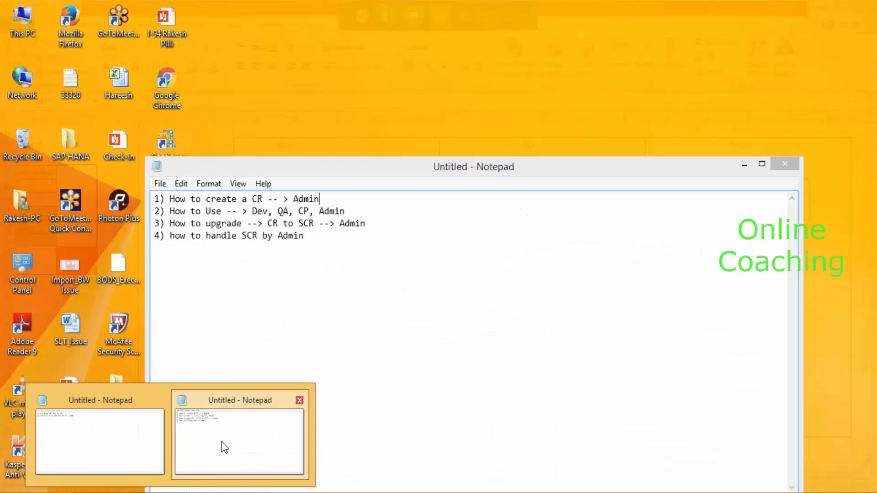
pyautogui.click(225, 448)
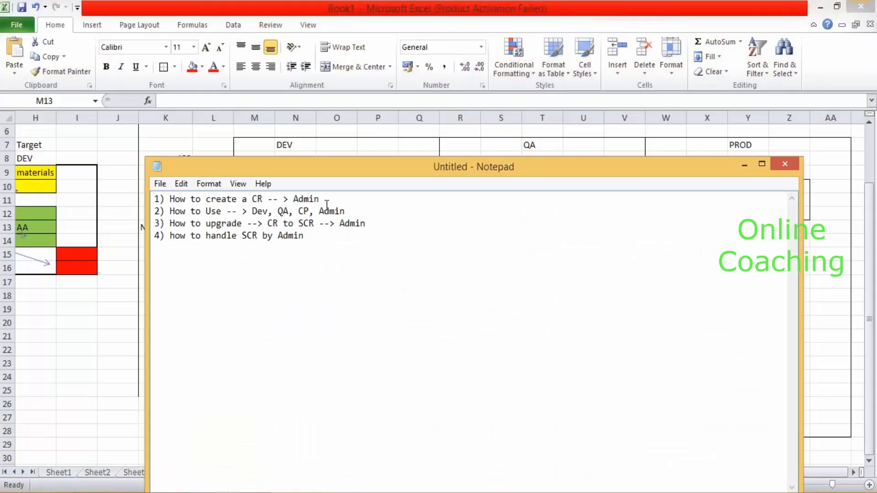
# Insert two blank lines after item 1 of the outline and place the cursor on the first one.
pyautogui.click(336, 199)
pyautogui.press('Return')
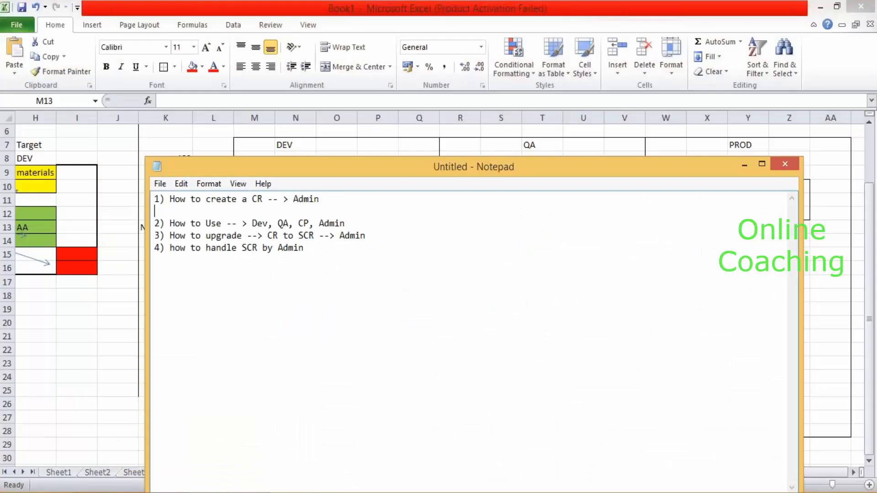
pyautogui.press('Return')
pyautogui.press('Up')
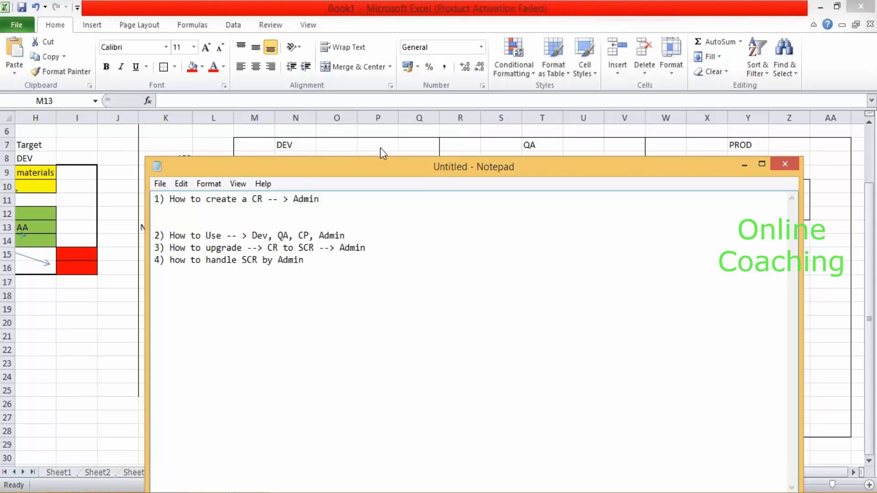
pyautogui.moveTo(388, 160); pyautogui.dragTo(388, 287)
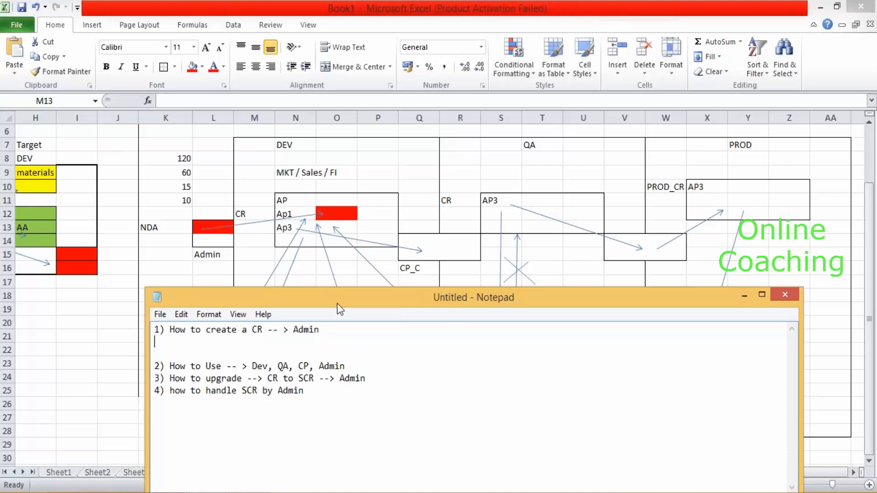
pyautogui.moveTo(351, 299); pyautogui.dragTo(373, 127)
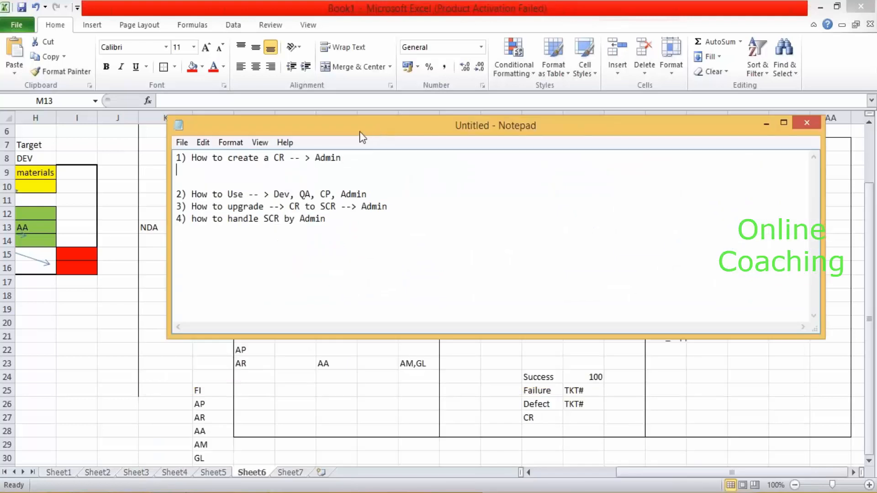
pyautogui.click(193, 168)
# Type sub-steps 'a) Create a DB' and 'b) Create a CR using repo MG' under item 1.
pyautogui.write('a) Create a DB')
pyautogui.press('Return')
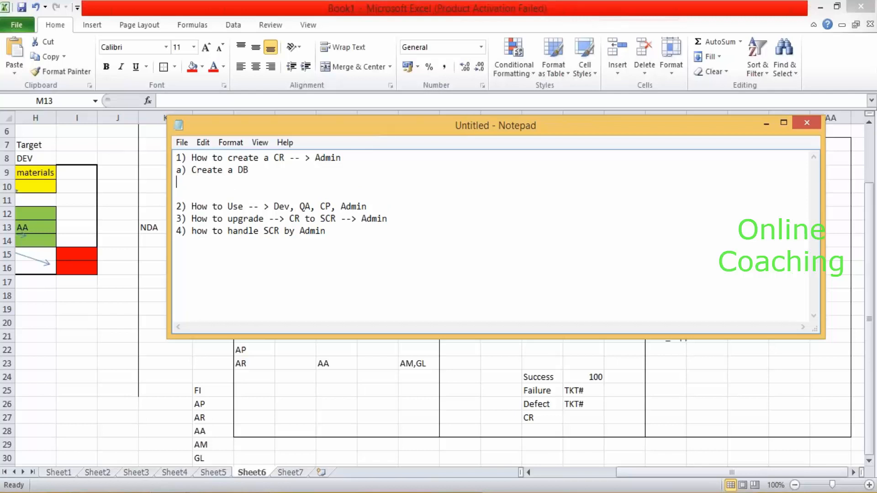
pyautogui.write('b) Create a CR using repo MGR')
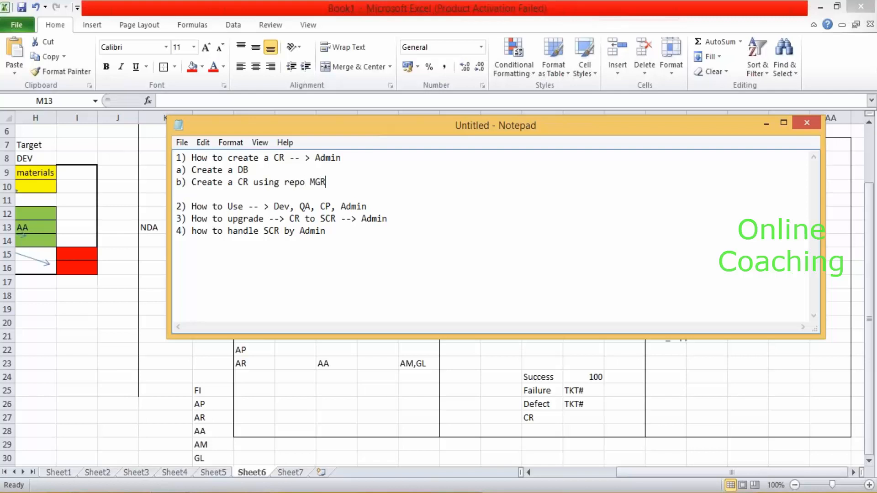
pyautogui.press('Return')
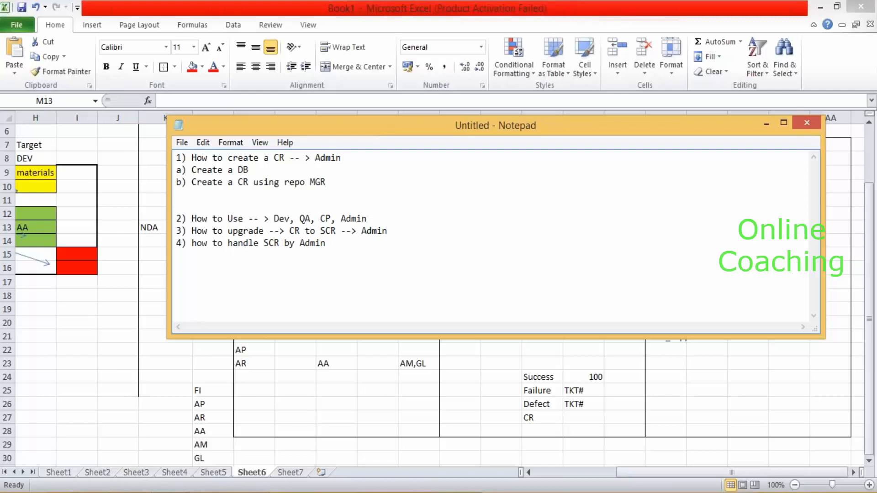
# Add 'c) Register the CR in CMC' and 'd) login to Designer and configure your CR'.
pyautogui.write('3)')
pyautogui.press('BackSpace')
pyautogui.press('BackSpace')
pyautogui.write('c)')
pyautogui.write('Register the')
pyautogui.press('BackSpace')
pyautogui.press('BackSpace')
pyautogui.write('he CR in ')
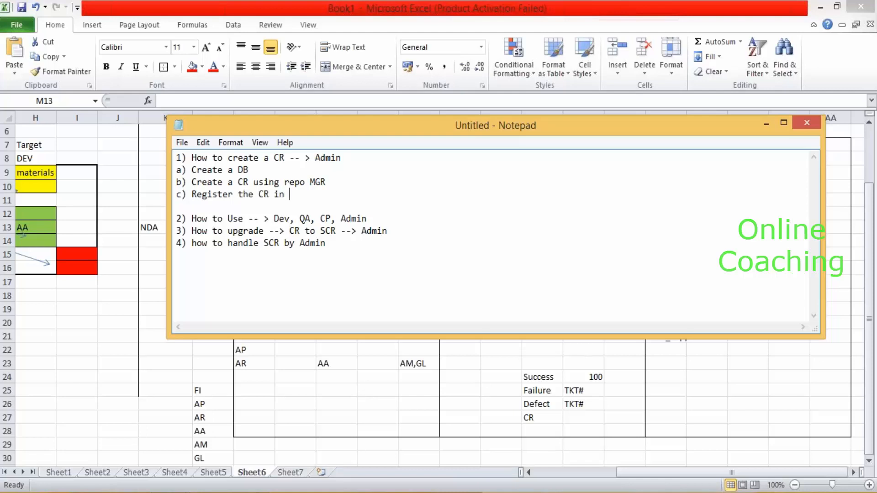
pyautogui.write('CMC')
pyautogui.press('Return')
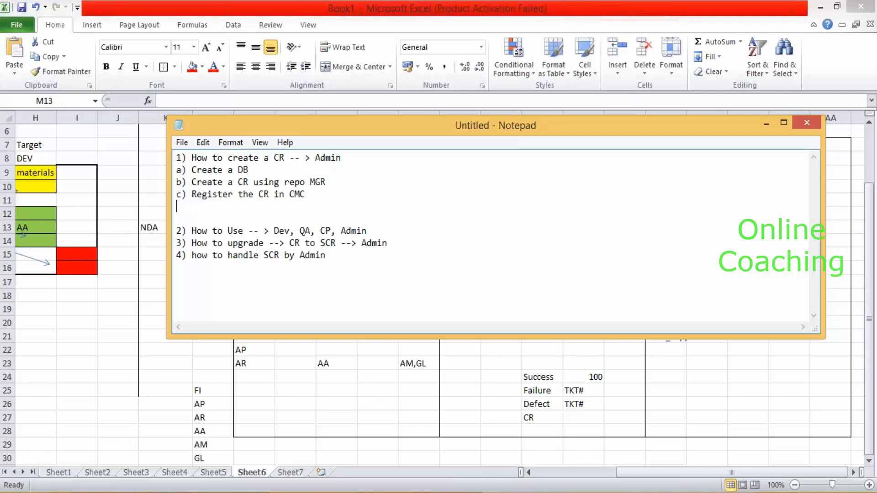
pyautogui.write('d) login to Desi')
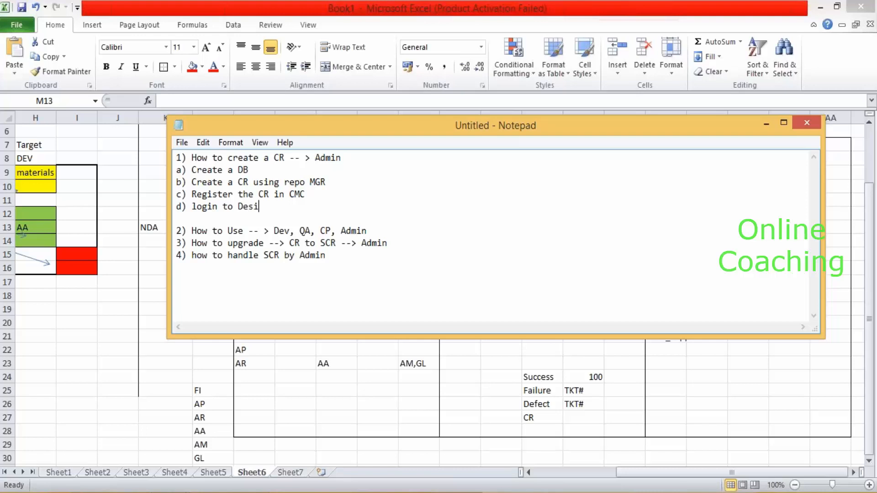
pyautogui.write('gner and configure your CR')
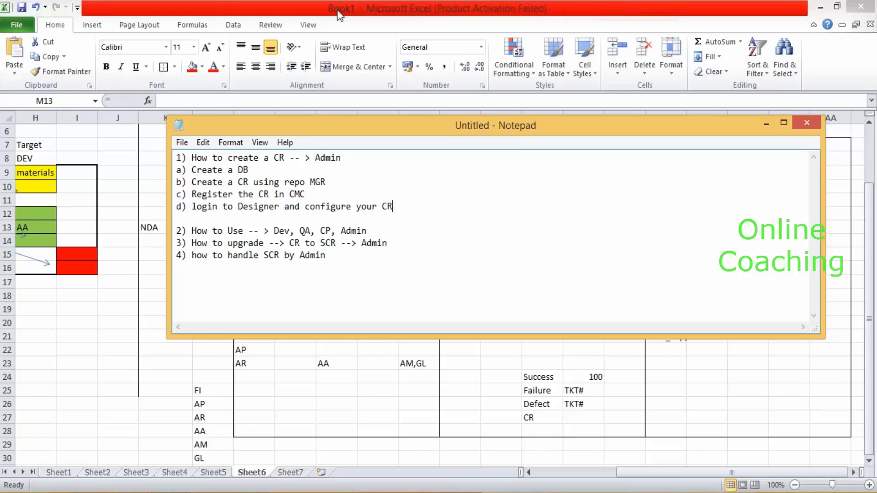
# Select sub-steps a) to d) to review them, then deselect.
pyautogui.click(464, 17)
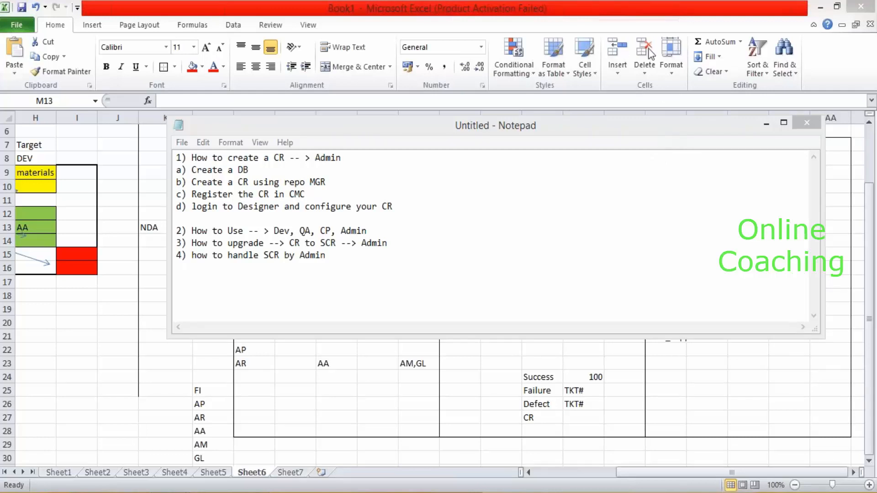
pyautogui.click(401, 208)
pyautogui.moveTo(402, 208); pyautogui.dragTo(156, 176)
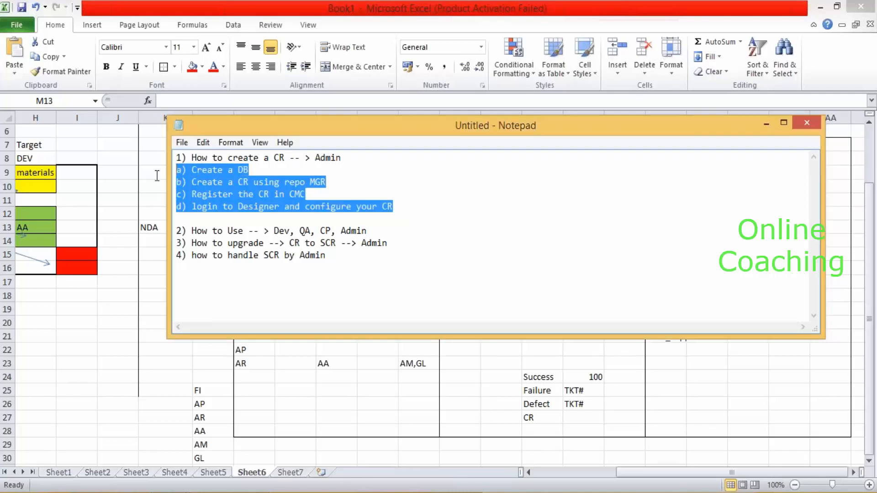
pyautogui.click(258, 170)
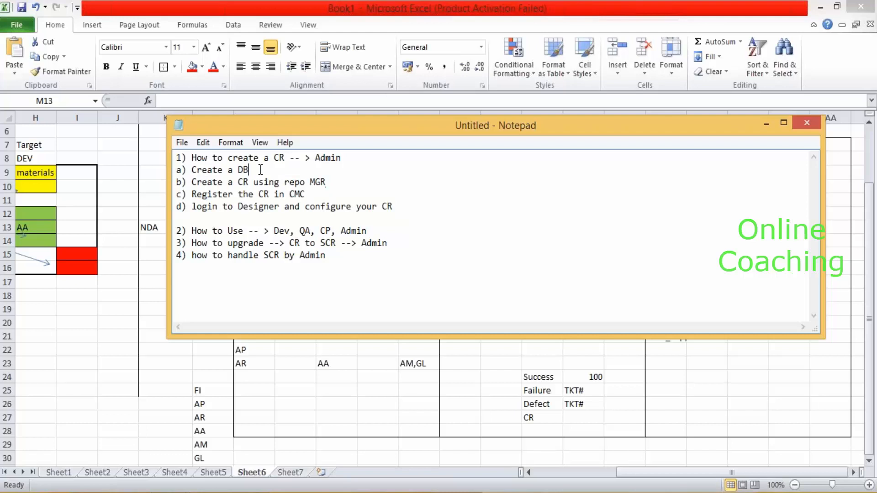
pyautogui.click(341, 185)
pyautogui.click(327, 196)
# Launch SQL Server Management Studio remotely and connect to BOIDES with the SQL Server login password.
pyautogui.click(183, 492)
pyautogui.click(7, 491)
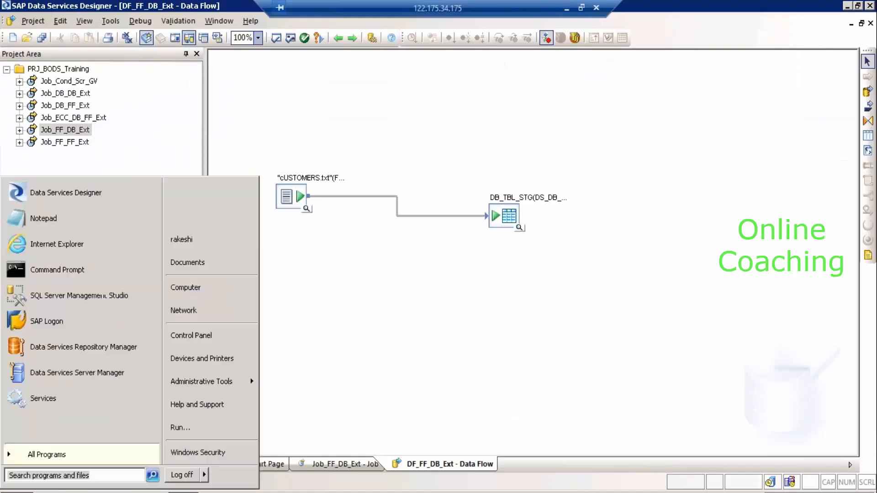
pyautogui.click(64, 298)
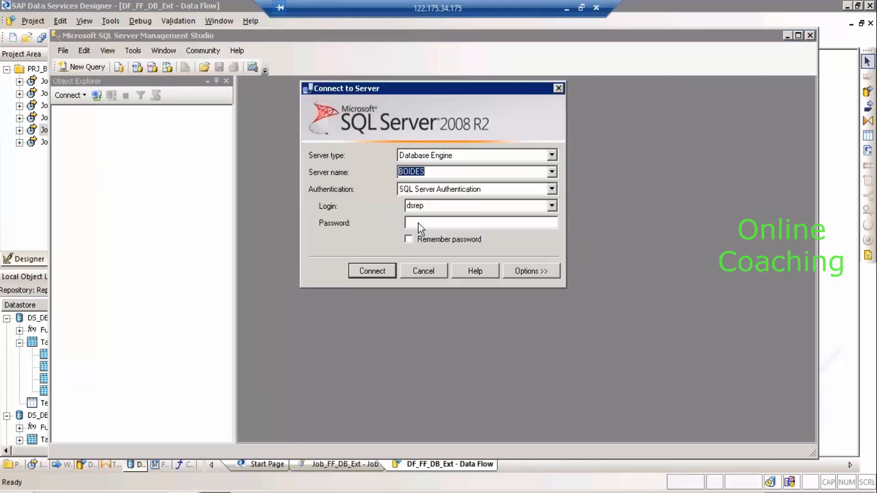
pyautogui.click(419, 224)
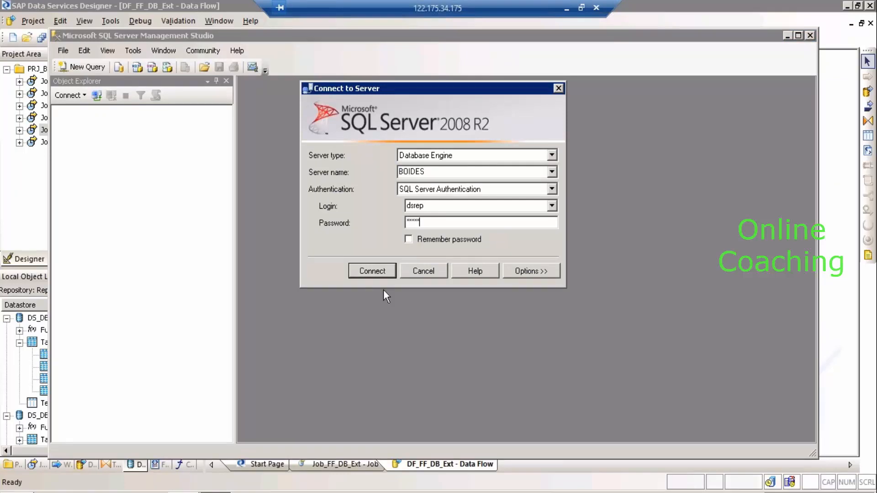
pyautogui.click(372, 270)
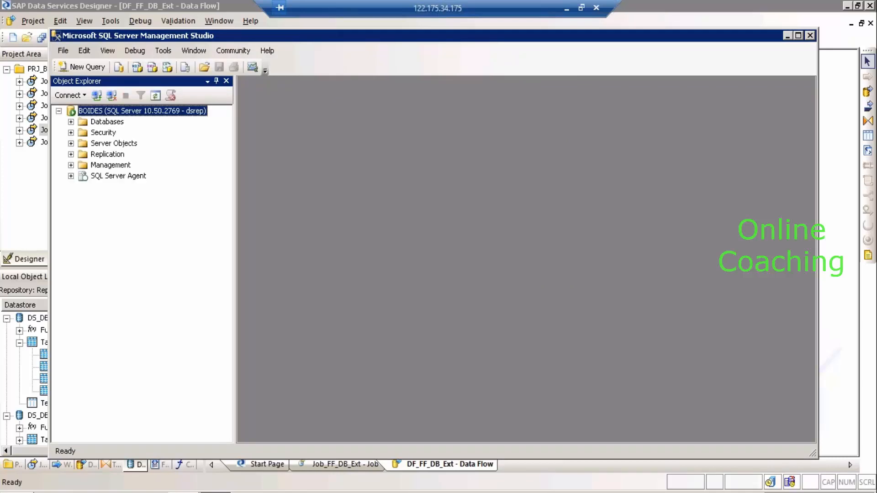
# Expand Databases on BOIDES and choose New Database from its context menu.
pyautogui.click(70, 122)
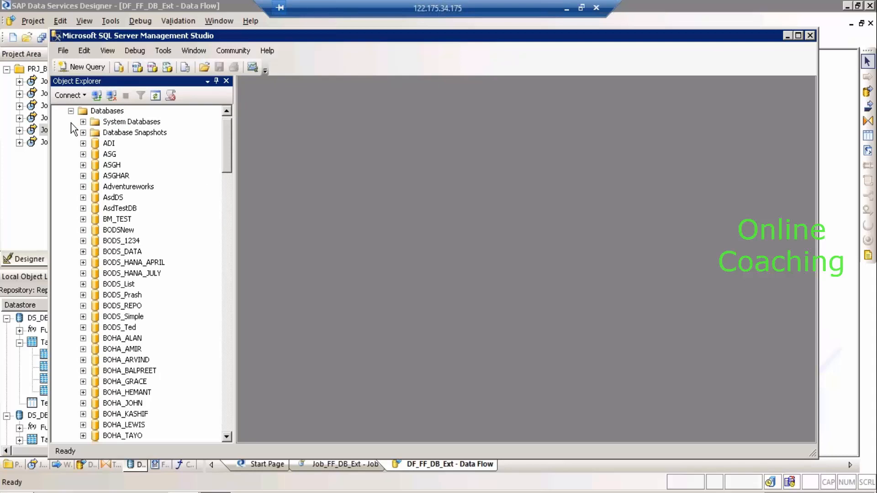
pyautogui.click(229, 114)
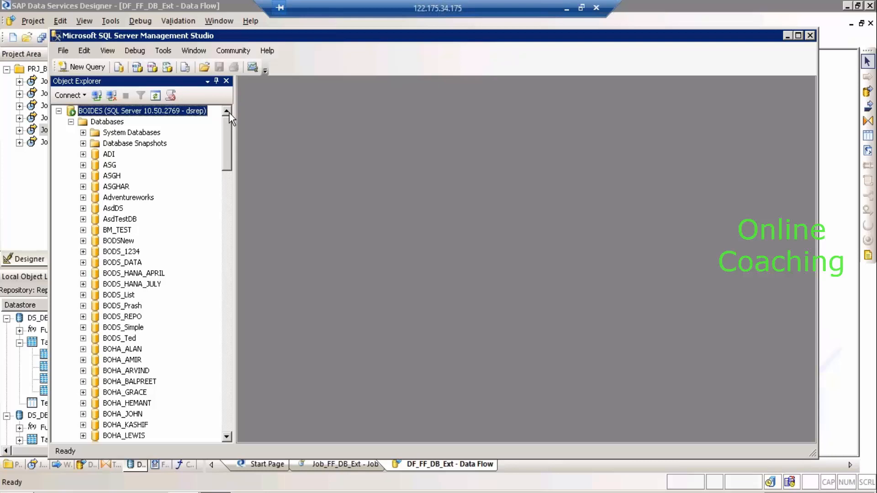
pyautogui.click(114, 125)
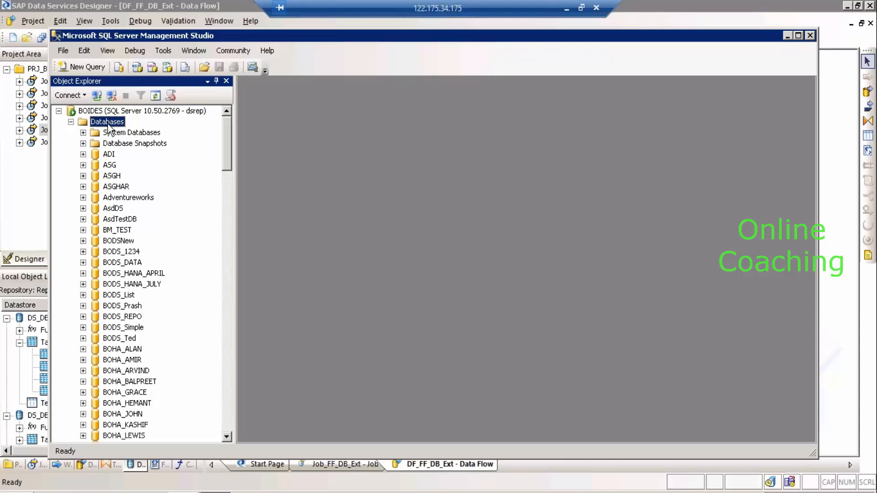
pyautogui.rightClick(108, 124)
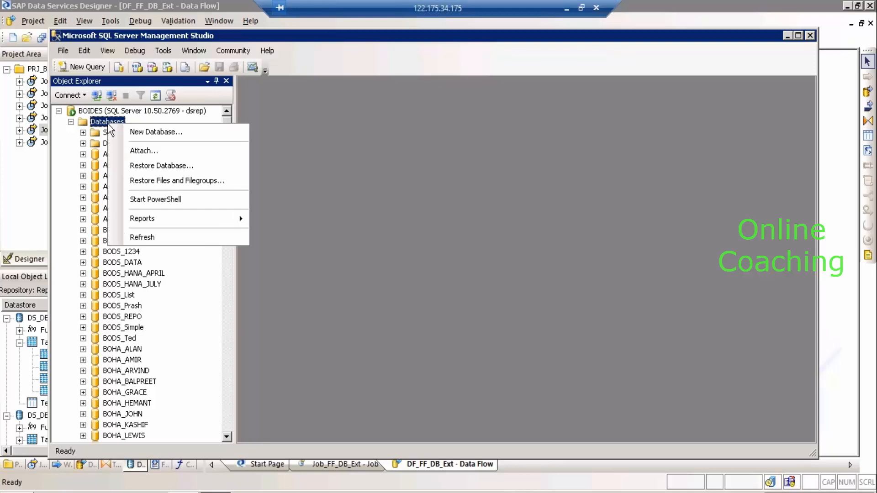
pyautogui.click(145, 132)
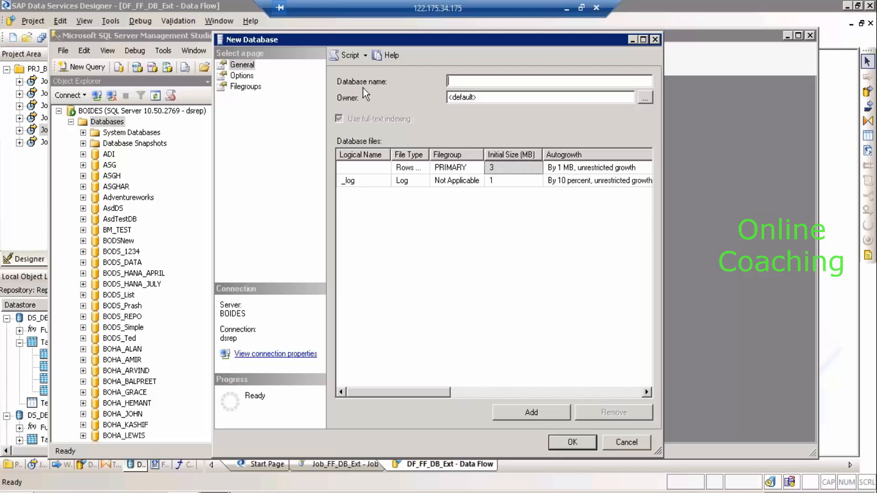
# Try naming the database DB_CR_DEV, then after the duplicate error create it as DB_CR_DEV1.
pyautogui.write('DB_CR')
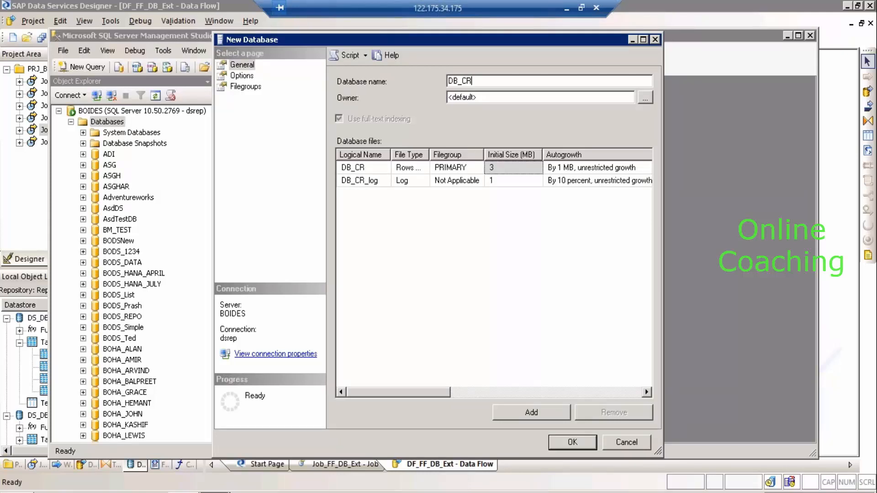
pyautogui.write('_DEV')
pyautogui.click(582, 443)
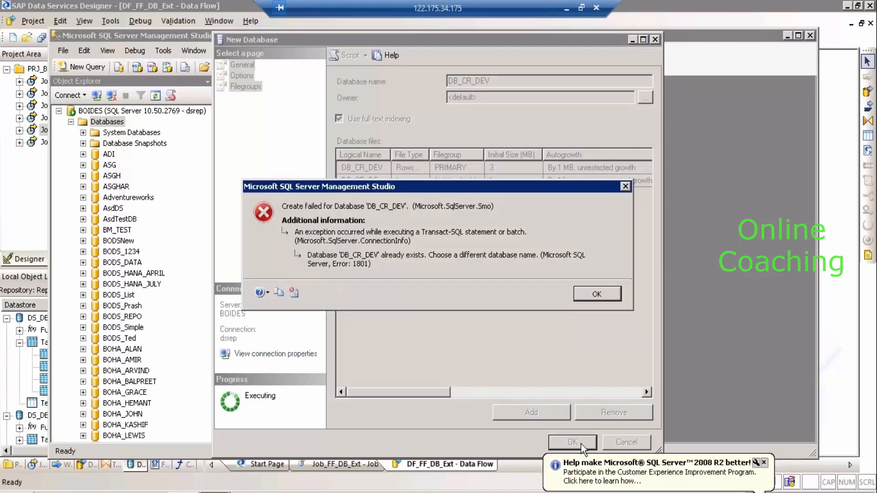
pyautogui.click(598, 293)
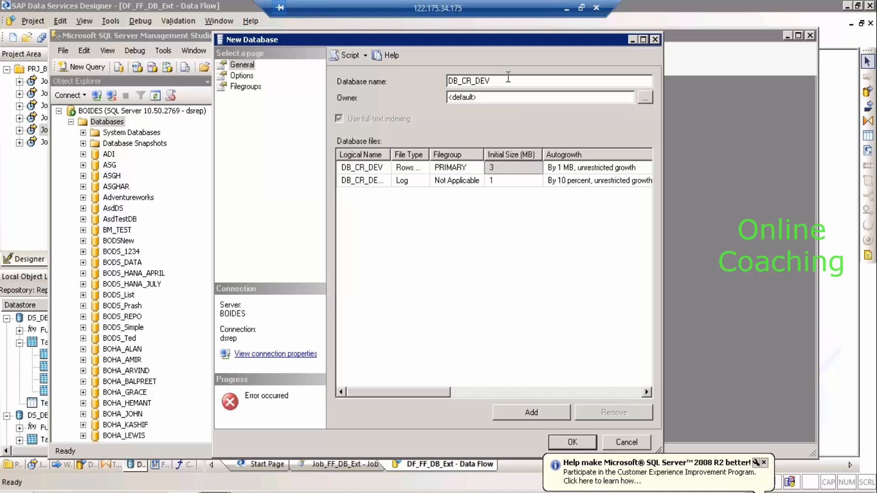
pyautogui.click(508, 77)
pyautogui.write('1')
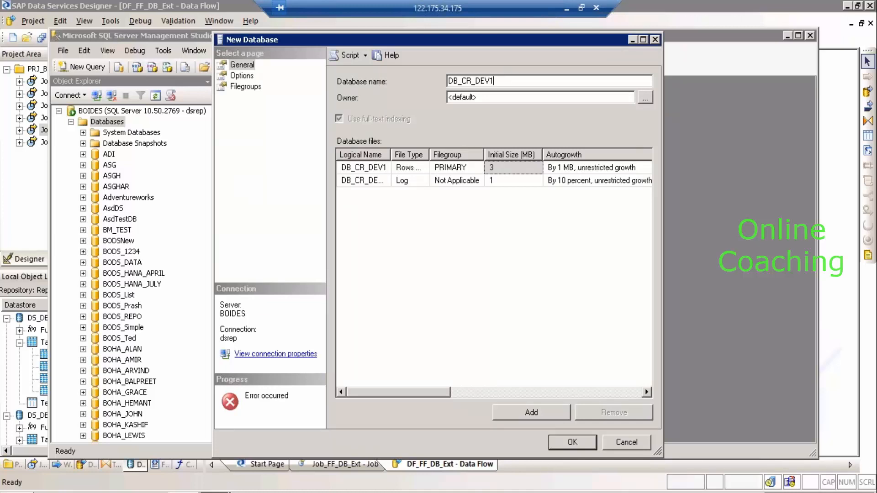
pyautogui.click(563, 445)
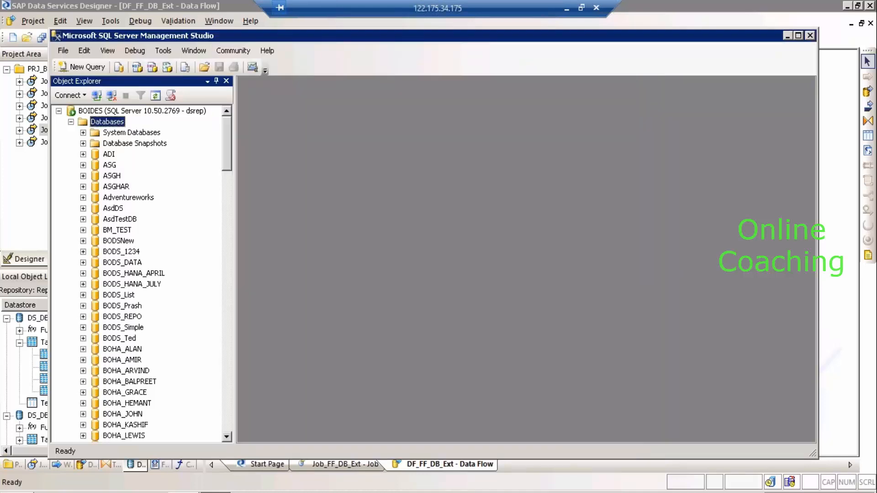
# Expand DB_CR_DEV1 and its Tables folder to confirm only System Tables exist, then collapse Databases.
pyautogui.click(227, 428)
pyautogui.click(228, 428)
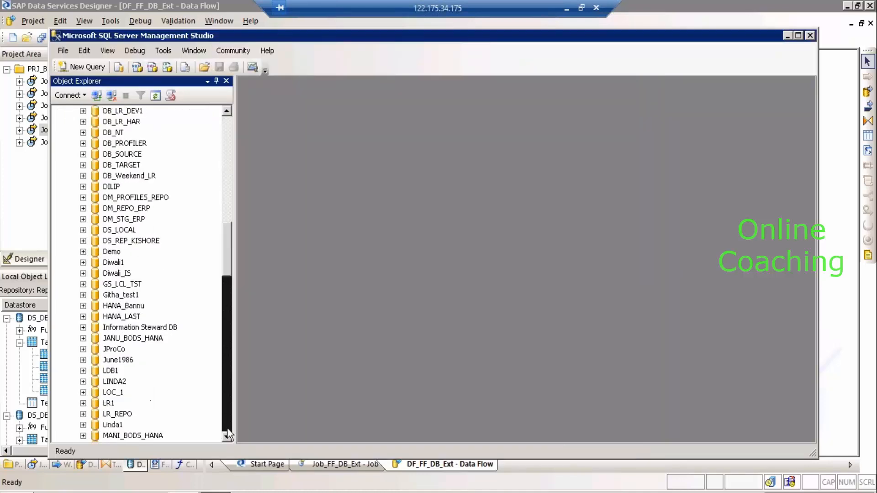
pyautogui.click(227, 428)
pyautogui.click(228, 429)
pyautogui.click(228, 428)
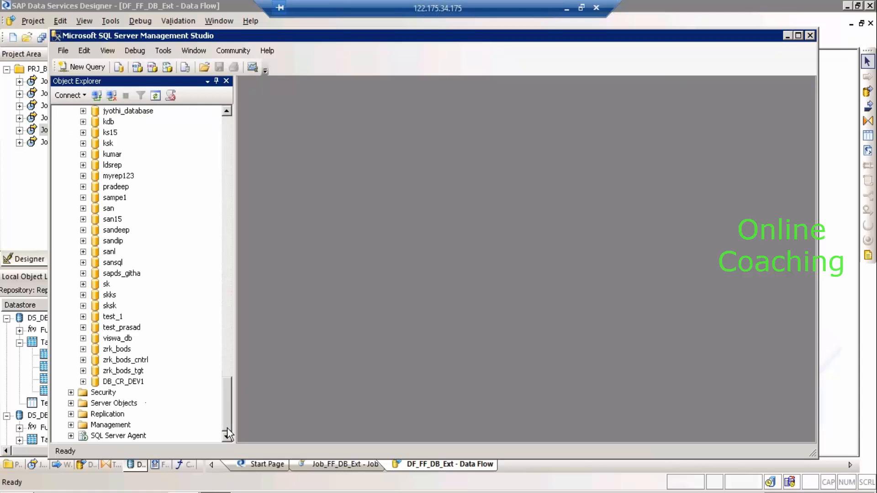
pyautogui.click(83, 382)
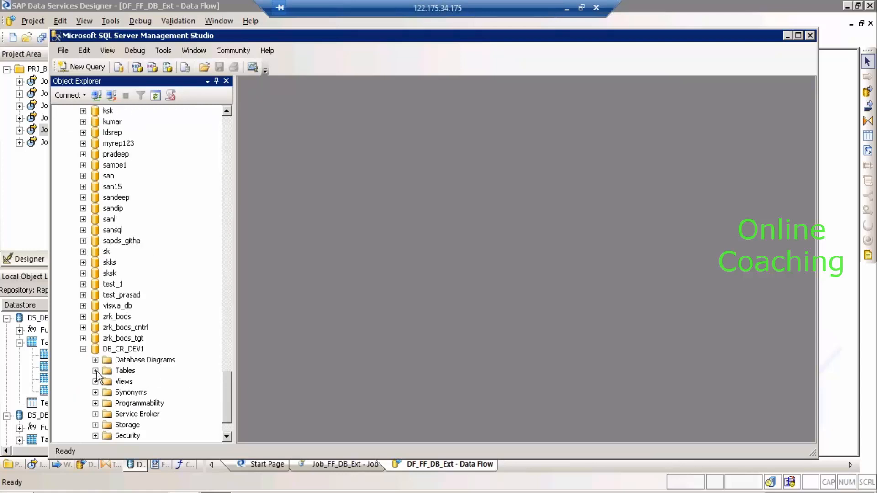
pyautogui.click(95, 370)
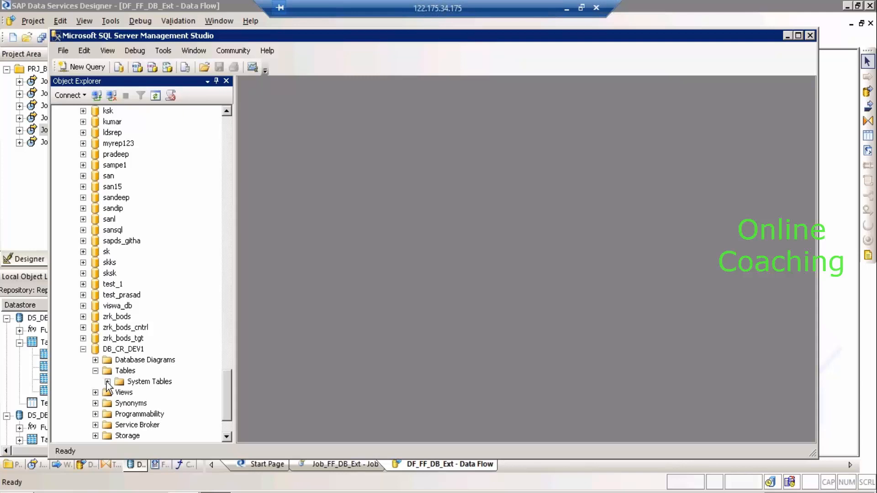
pyautogui.click(107, 381)
pyautogui.moveTo(227, 393); pyautogui.dragTo(231, 106)
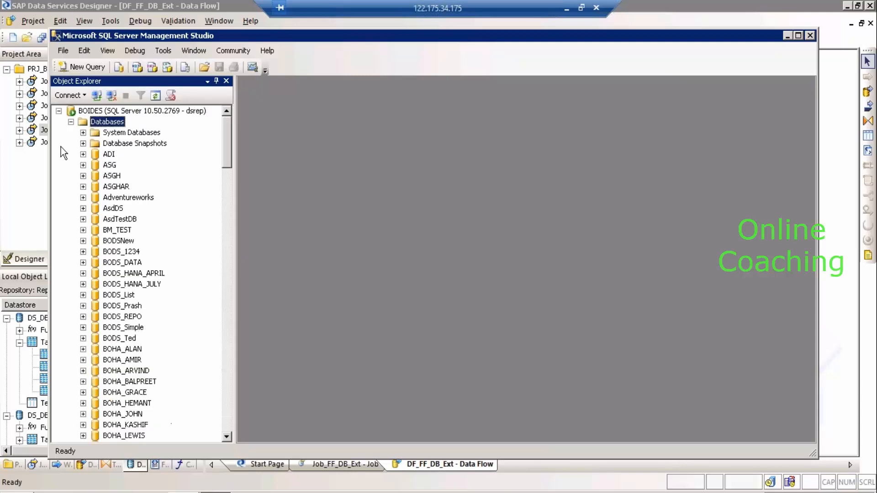
pyautogui.click(70, 122)
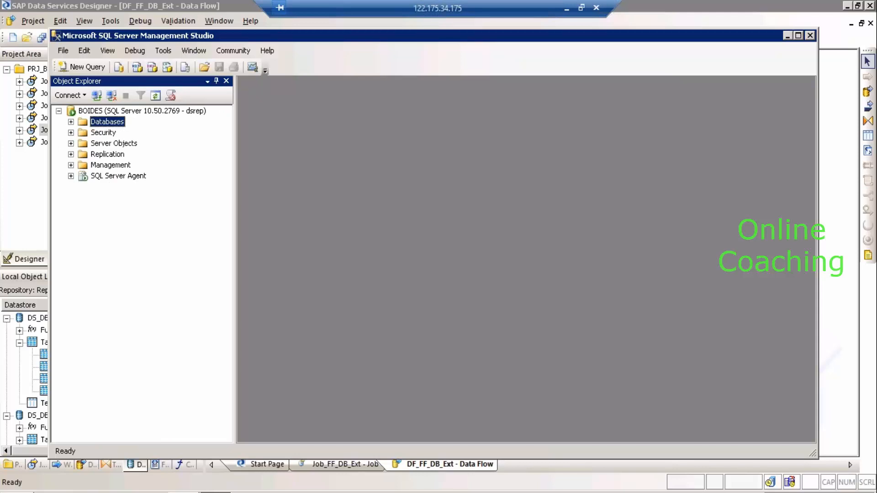
pyautogui.press('super')
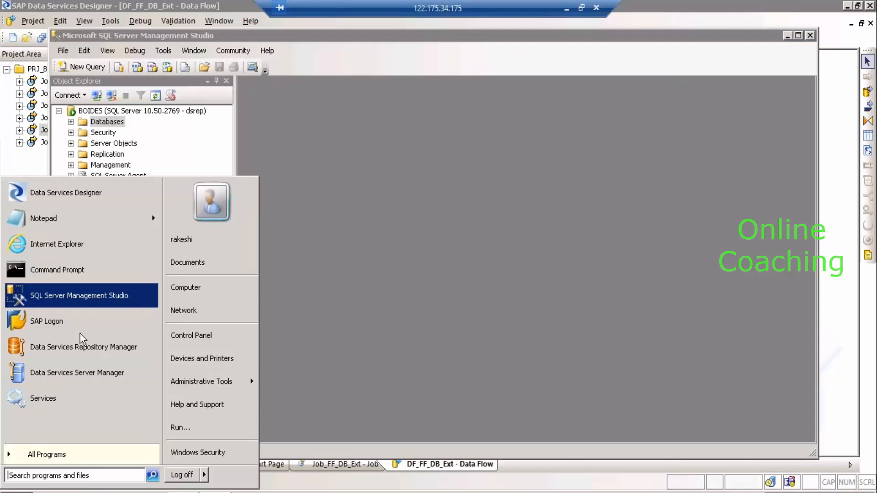
# Launch SAP HANA Studio from the SAP HANA program folder.
pyautogui.click(54, 454)
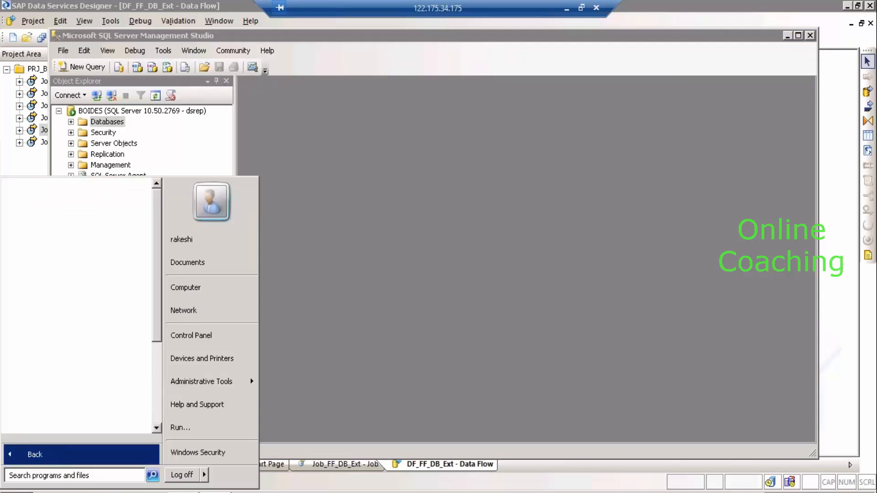
pyautogui.click(156, 414)
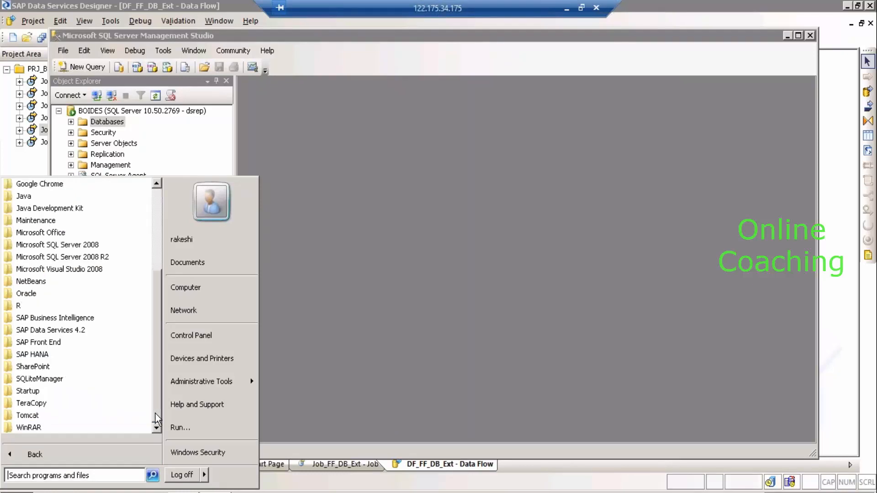
pyautogui.click(68, 355)
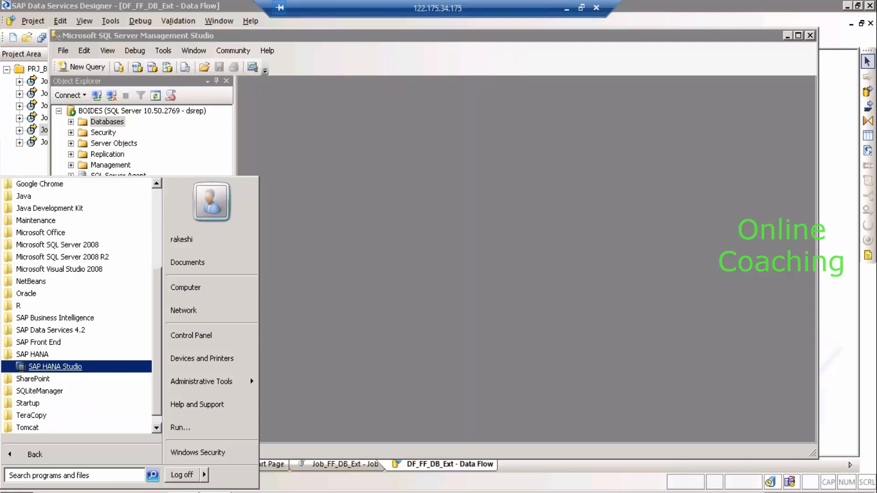
pyautogui.click(69, 366)
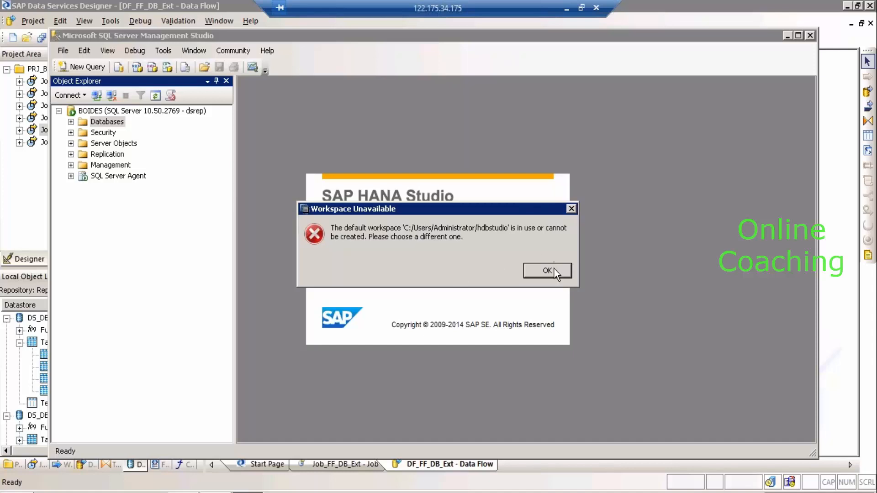
# Dismiss the workspace-unavailable errors for hdbstudio and check previously used workspace paths.
pyautogui.click(547, 270)
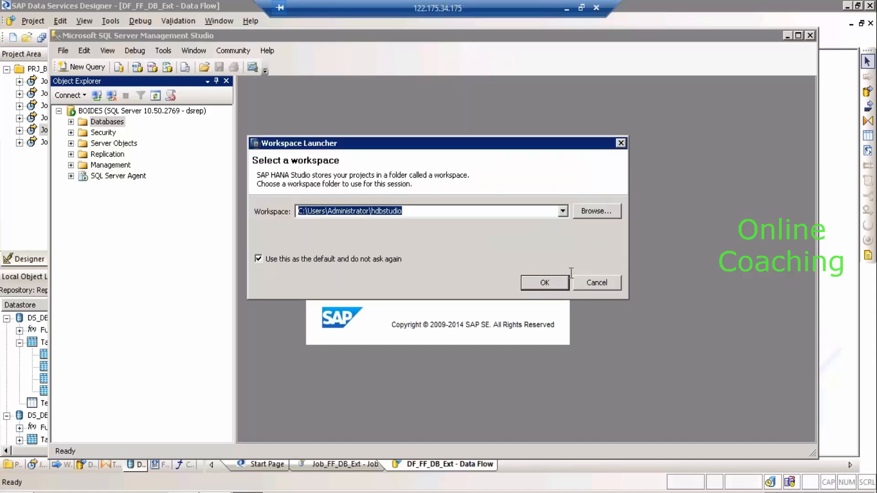
pyautogui.click(561, 280)
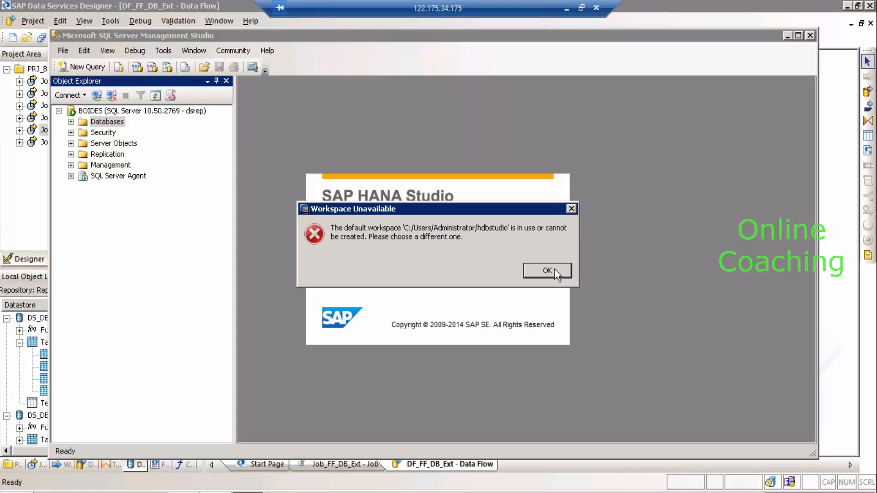
pyautogui.click(547, 270)
pyautogui.click(589, 210)
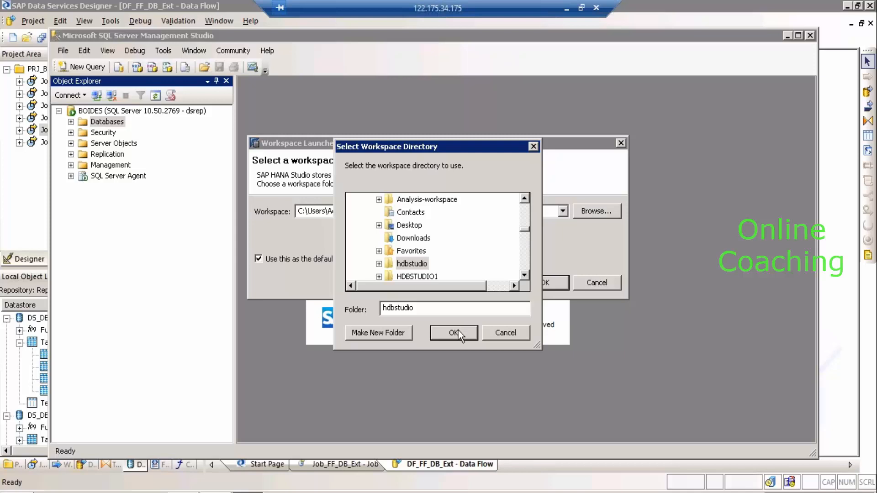
pyautogui.click(459, 330)
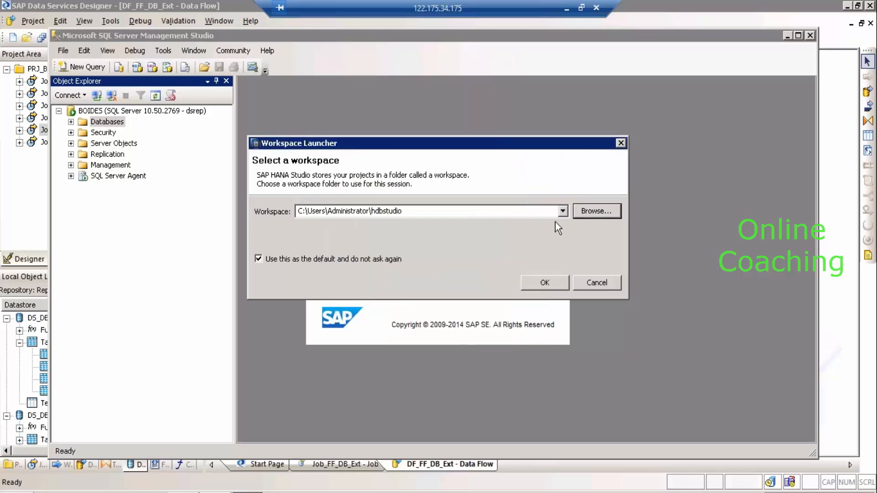
pyautogui.click(563, 211)
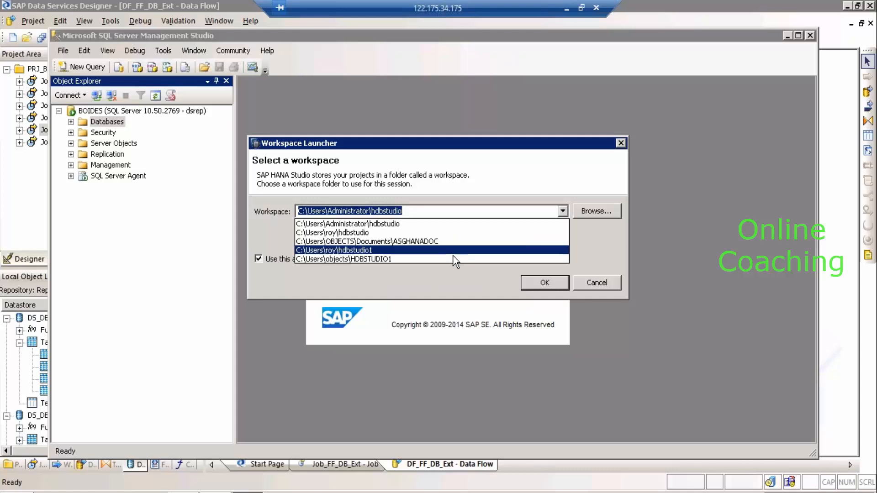
pyautogui.click(453, 224)
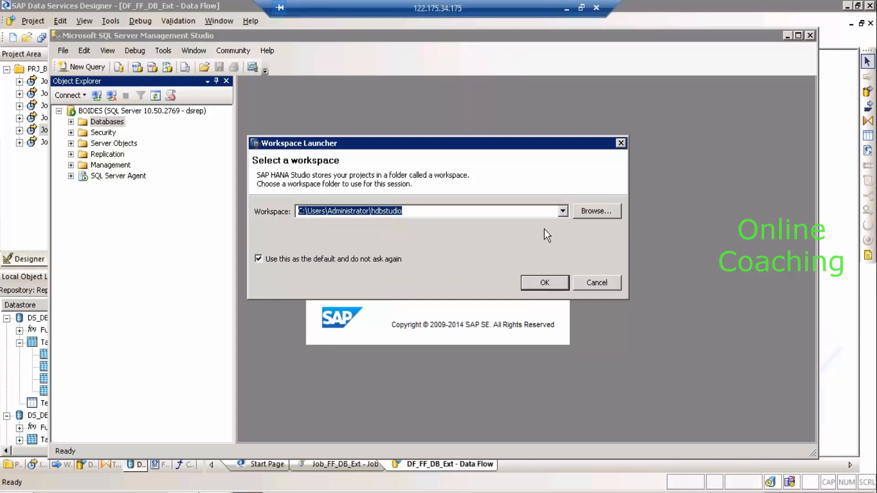
pyautogui.click(562, 211)
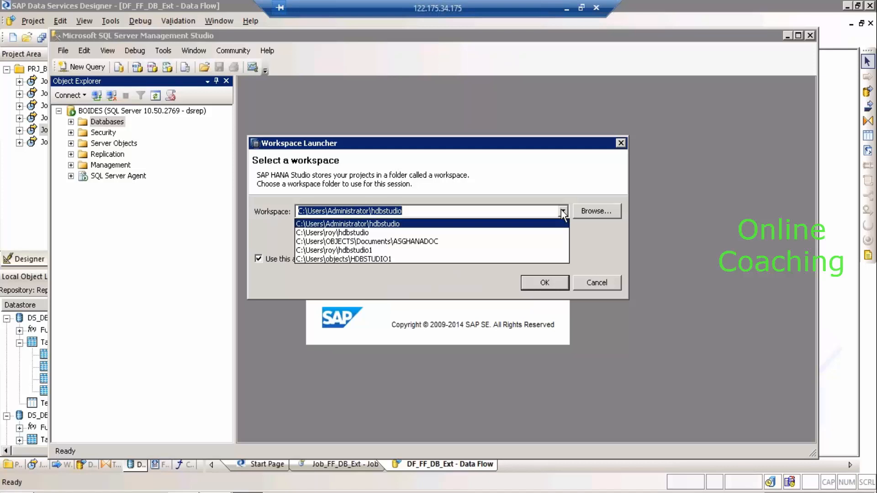
pyautogui.click(585, 208)
# Set the workspace to C:\Users\Administrator\Desktop\rk and start the studio.
pyautogui.click(585, 209)
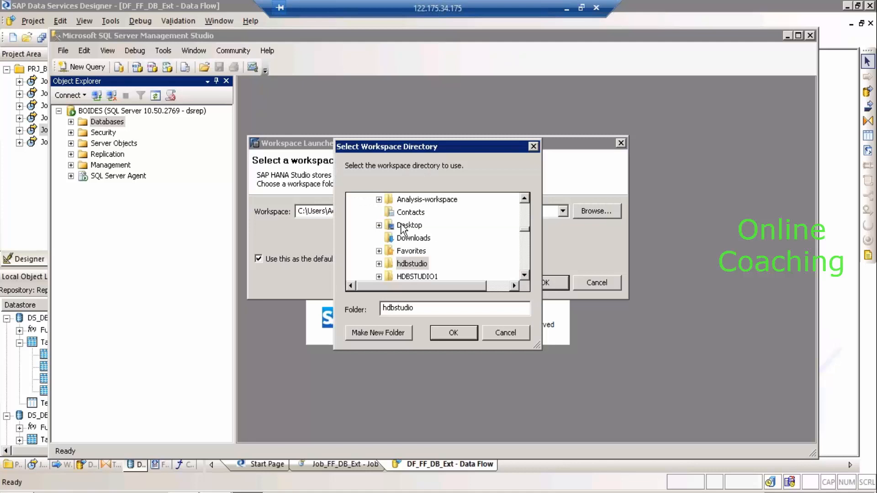
pyautogui.click(407, 225)
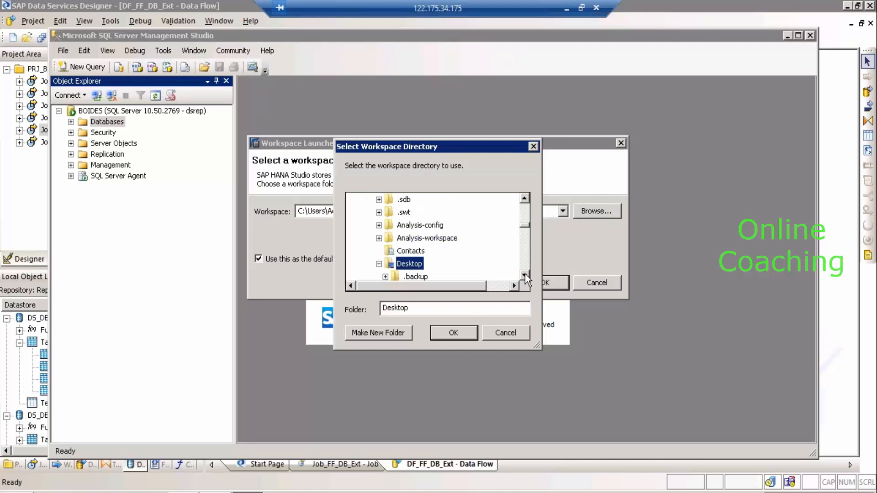
pyautogui.click(525, 276)
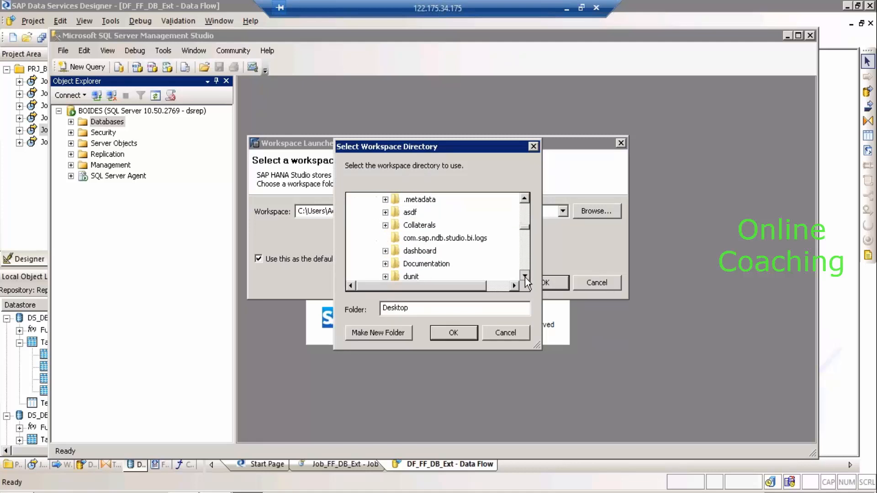
pyautogui.click(525, 277)
pyautogui.click(524, 276)
pyautogui.click(524, 277)
pyautogui.click(525, 276)
pyautogui.click(524, 276)
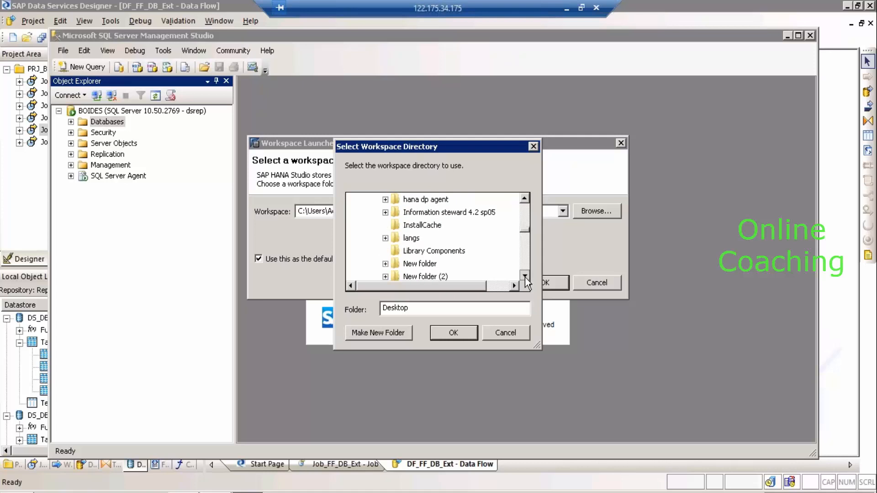
pyautogui.click(525, 277)
pyautogui.click(524, 276)
pyautogui.click(524, 277)
pyautogui.click(525, 277)
pyautogui.click(525, 277)
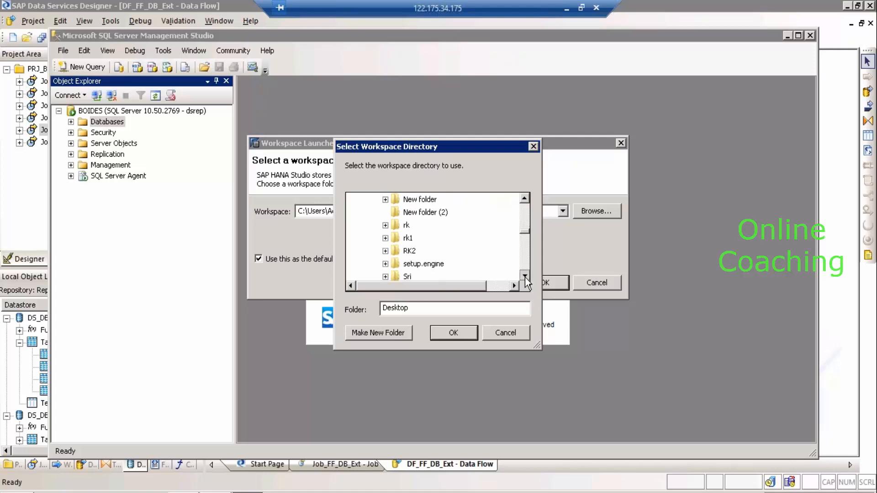
pyautogui.doubleClick(426, 228)
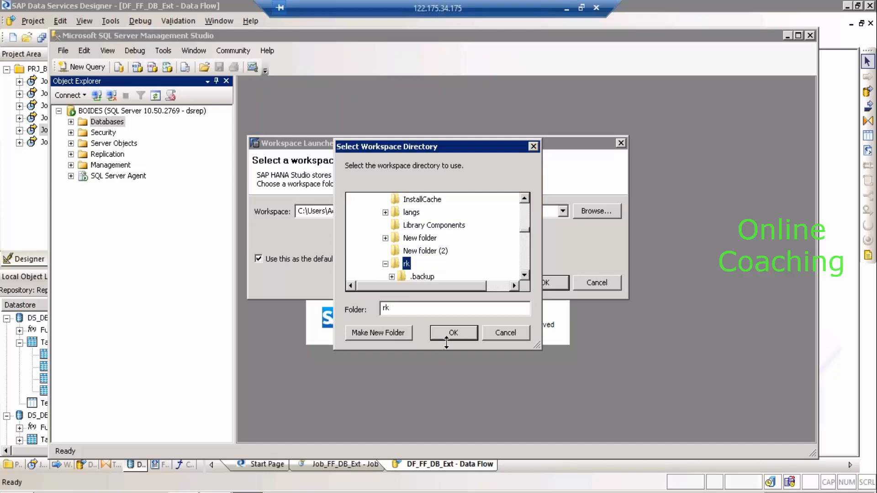
pyautogui.click(446, 339)
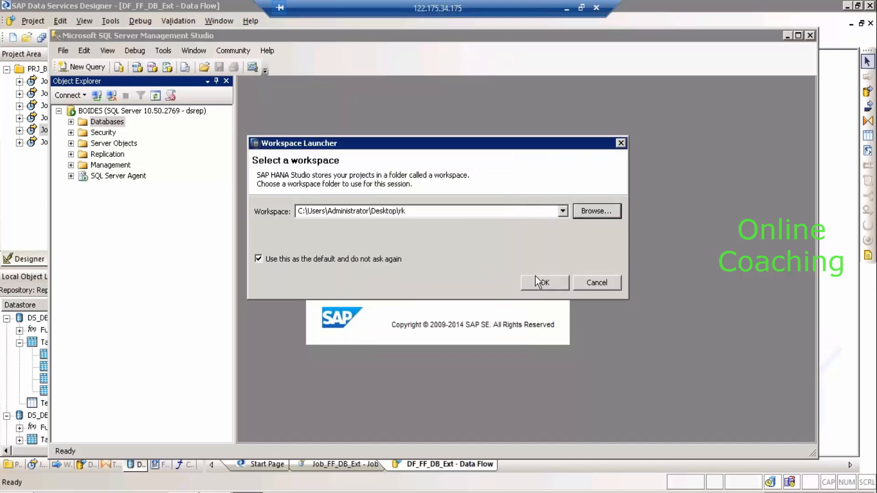
pyautogui.click(539, 284)
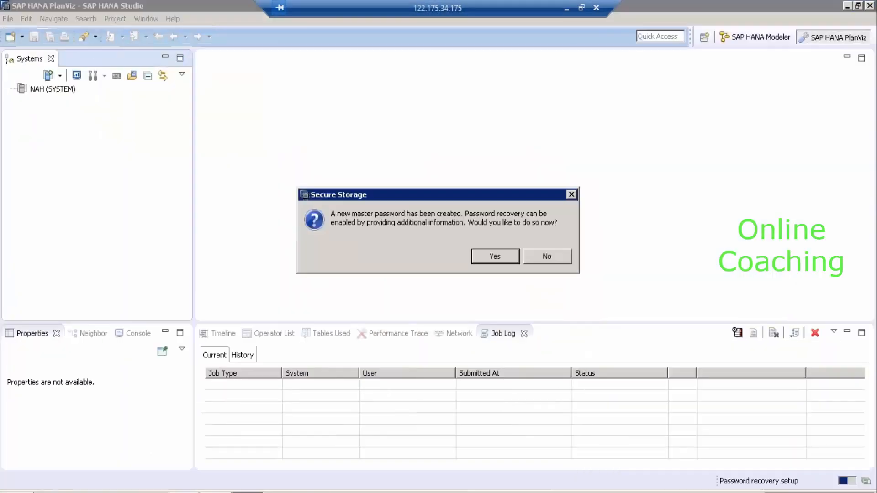
# Decline password recovery setup and log on to NAH (SYSTEM) with its password.
pyautogui.click(535, 256)
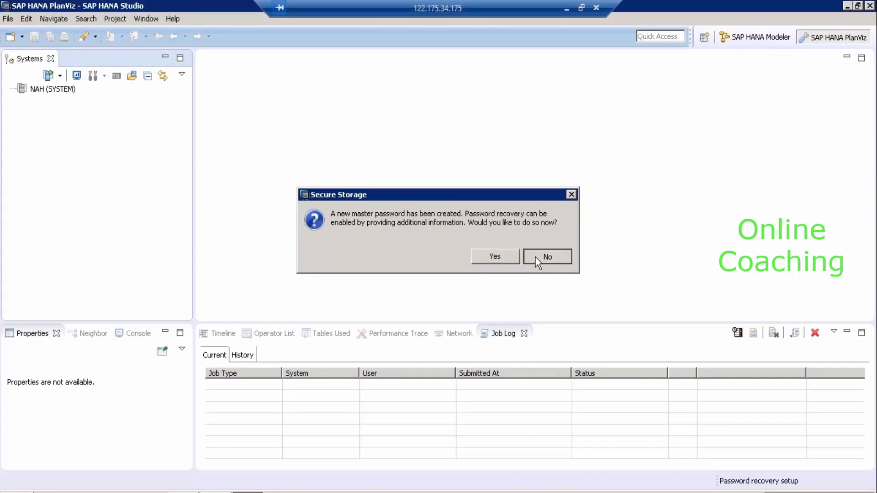
pyautogui.click(35, 89)
pyautogui.rightClick(34, 88)
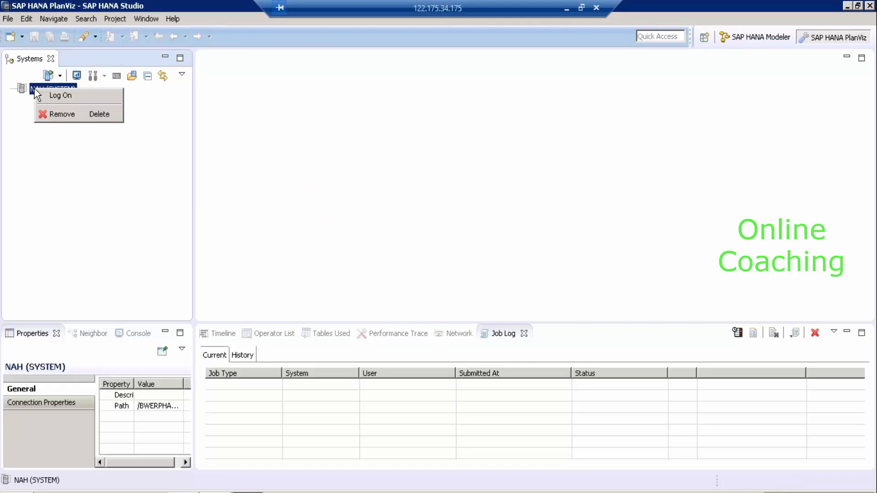
pyautogui.click(57, 95)
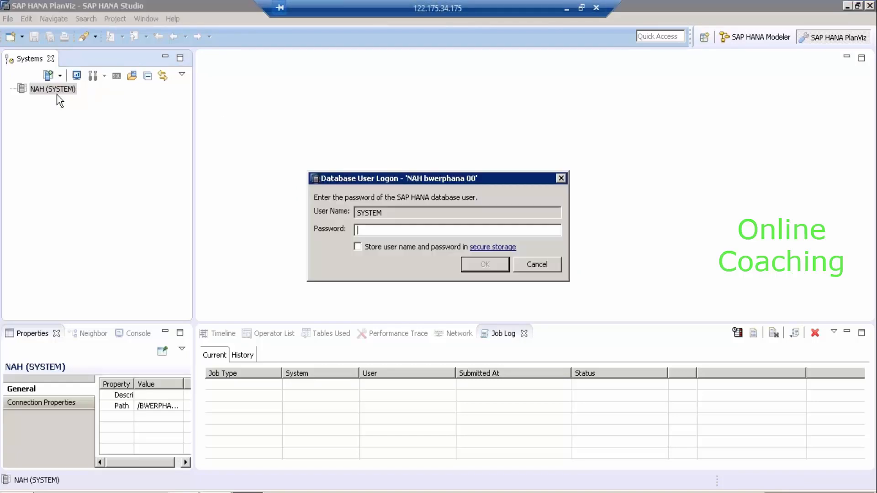
pyautogui.write('*********')
pyautogui.press('Return')
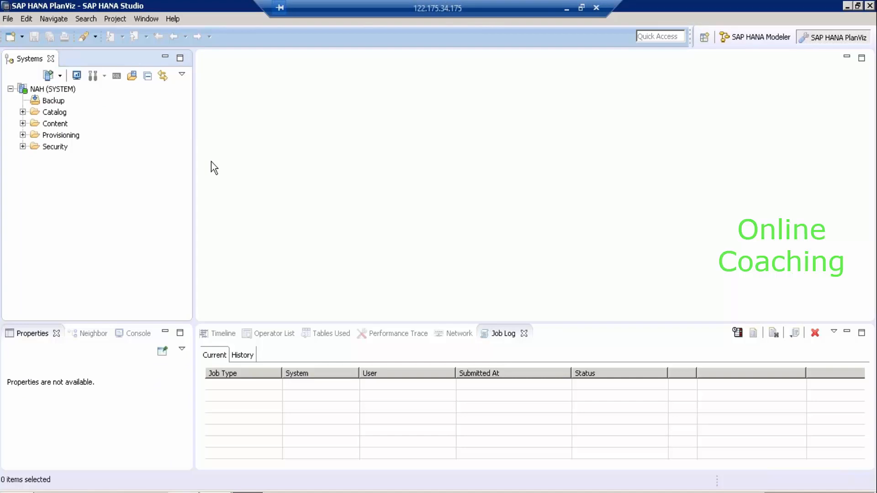
pyautogui.click(44, 89)
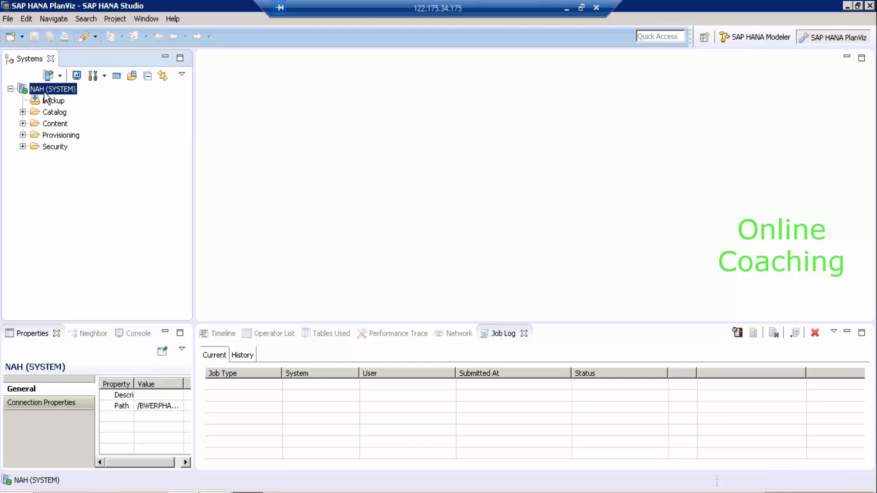
# Run 'create Schema Rakesh1;' in a new SQL console for the NAH system.
pyautogui.click(116, 79)
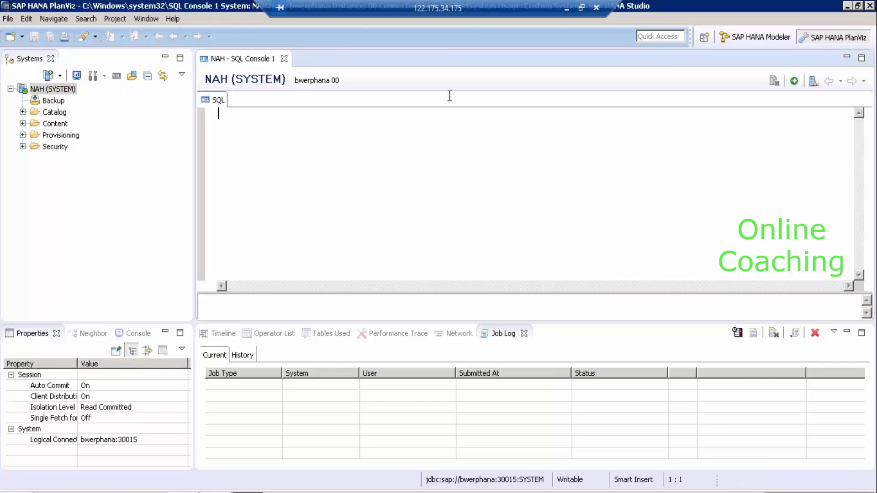
pyautogui.write('create ')
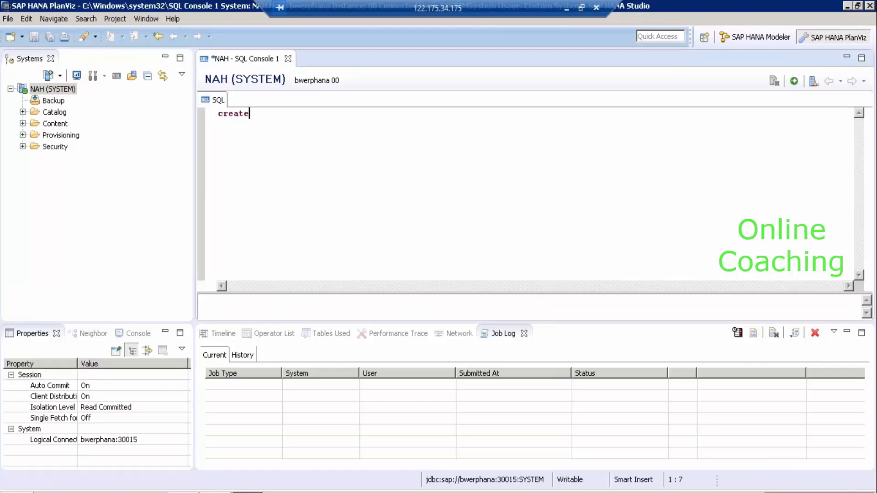
pyautogui.write('Sch')
pyautogui.write('ma')
pyautogui.press('BackSpace')
pyautogui.press('BackSpace')
pyautogui.press('BackSpace')
pyautogui.press('BackSpace')
pyautogui.write('heman')
pyautogui.press('BackSpace')
pyautogui.write('Rakesh1')
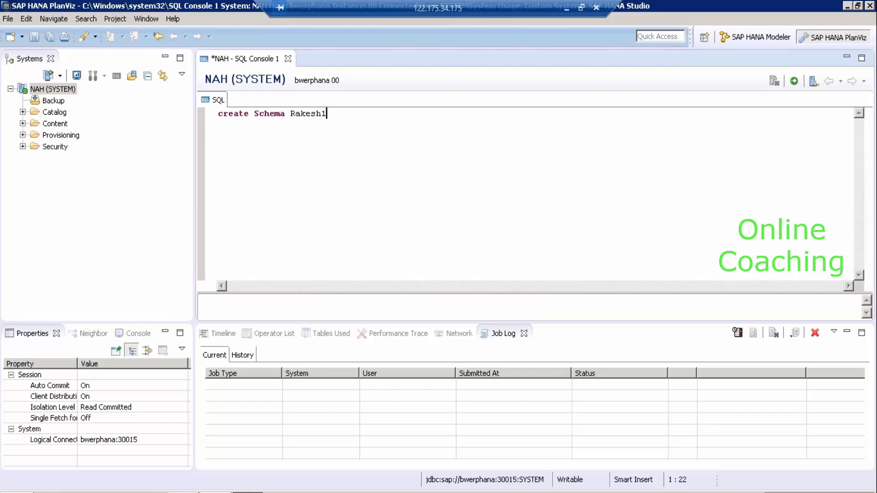
pyautogui.write(';')
pyautogui.hotkey('shift', 'Home')
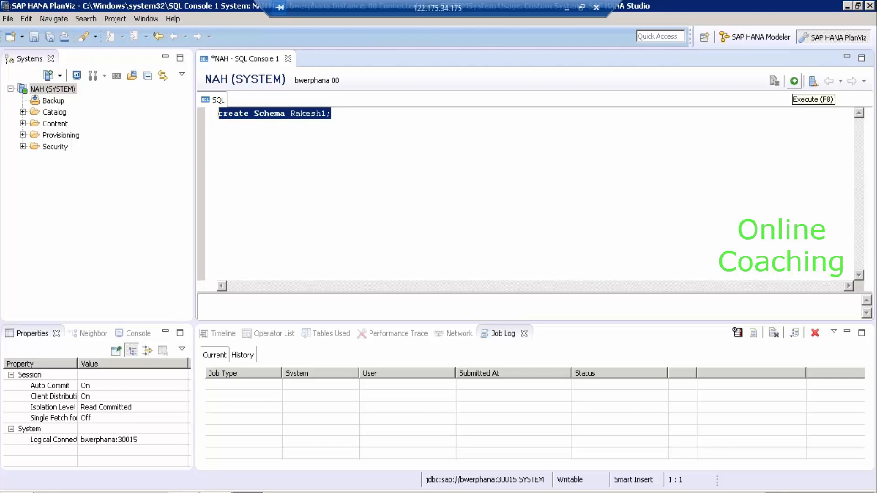
pyautogui.click(794, 81)
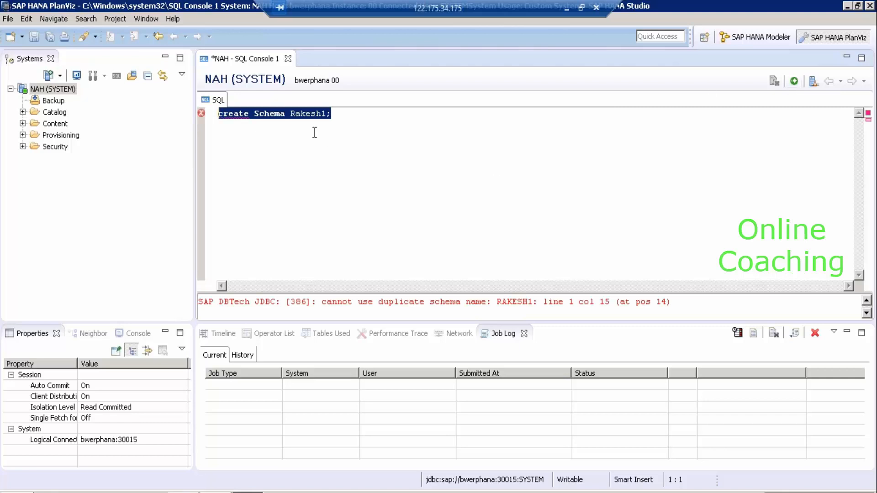
# Change the schema name to Samuel and rerun the create schema statement.
pyautogui.click(329, 114)
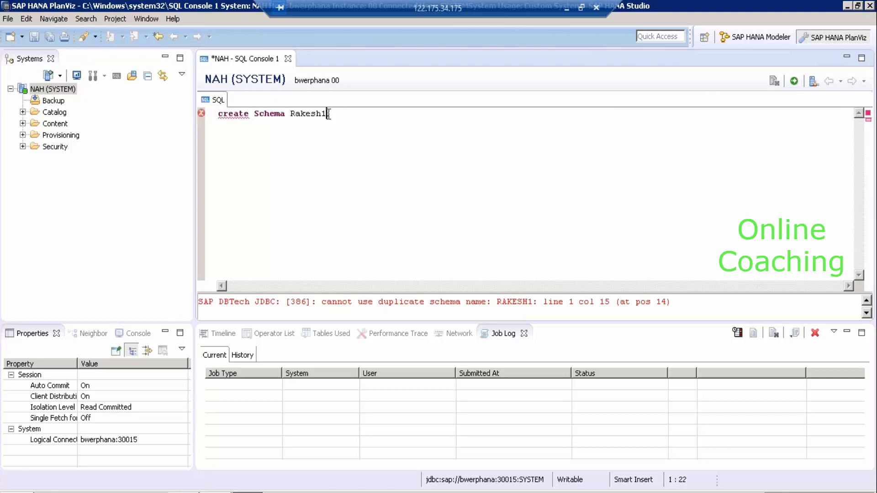
pyautogui.press('BackSpace')
pyautogui.press('BackSpace')
pyautogui.press('BackSpace')
pyautogui.press('BackSpace')
pyautogui.press('BackSpace')
pyautogui.press('BackSpace')
pyautogui.press('BackSpace')
pyautogui.press('BackSpace')
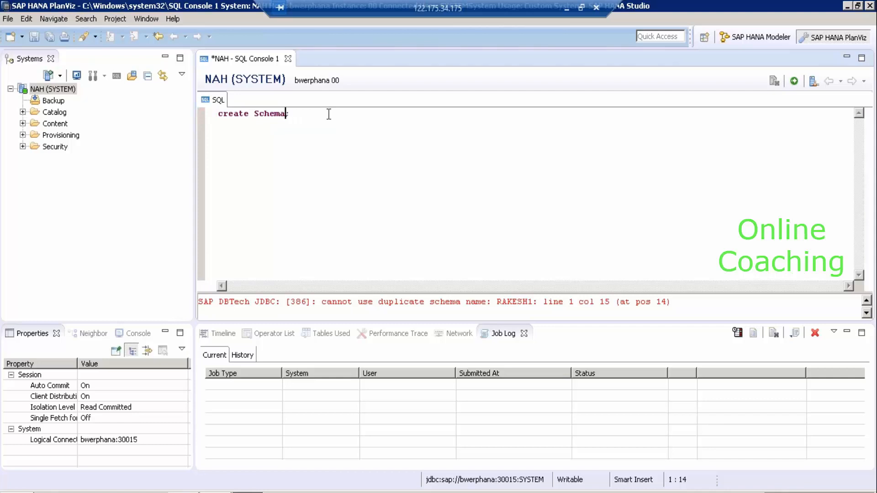
pyautogui.write('Samuel')
pyautogui.press('Left')
pyautogui.press('Left')
pyautogui.press('Left')
pyautogui.press('Left')
pyautogui.press('Left')
pyautogui.press('Left')
pyautogui.press('Left')
pyautogui.click(291, 114)
pyautogui.press('Left')
pyautogui.click(353, 116)
pyautogui.click(793, 81)
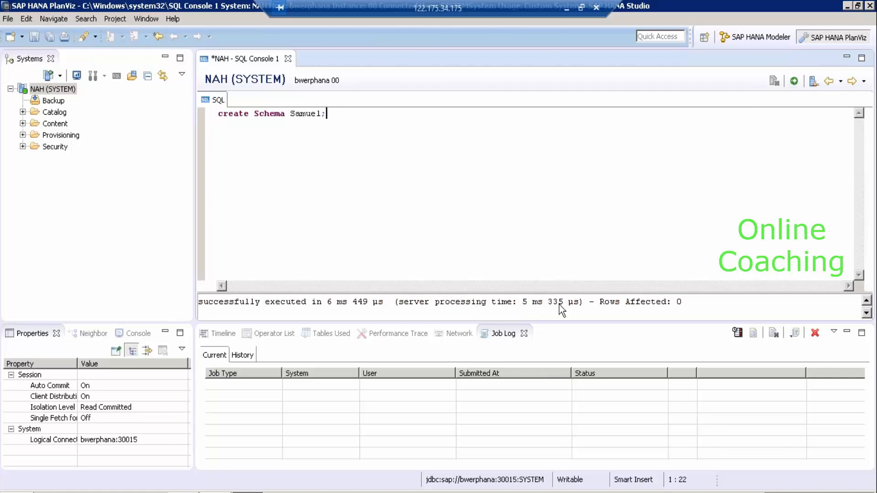
# Expand the Catalog, look through existing schemas like RAKESH1, and refresh the schema list.
pyautogui.click(22, 112)
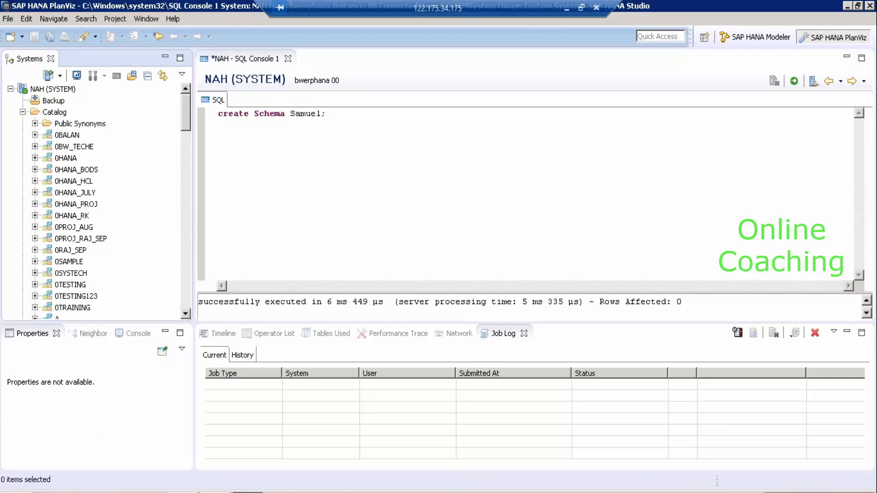
pyautogui.click(187, 299)
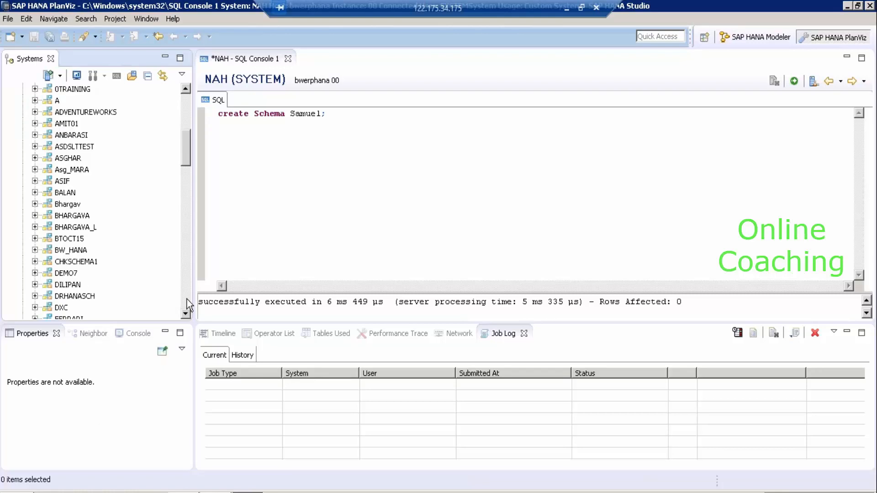
pyautogui.click(187, 299)
pyautogui.click(187, 300)
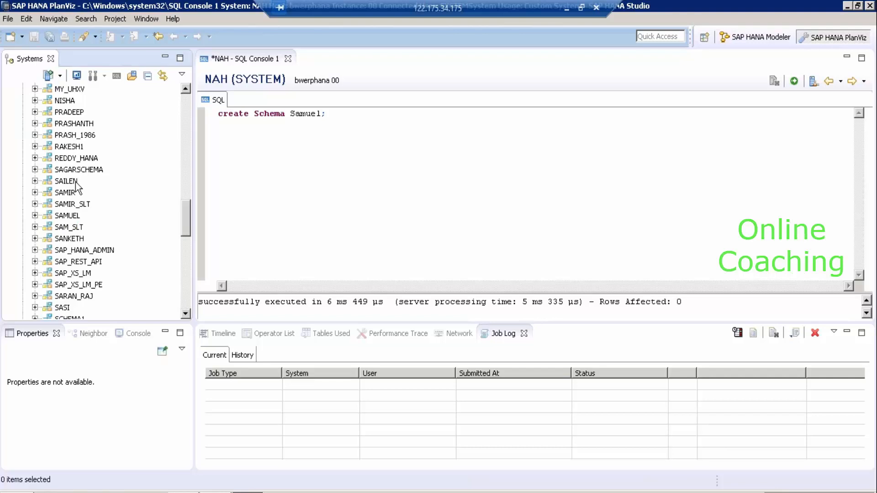
pyautogui.click(69, 147)
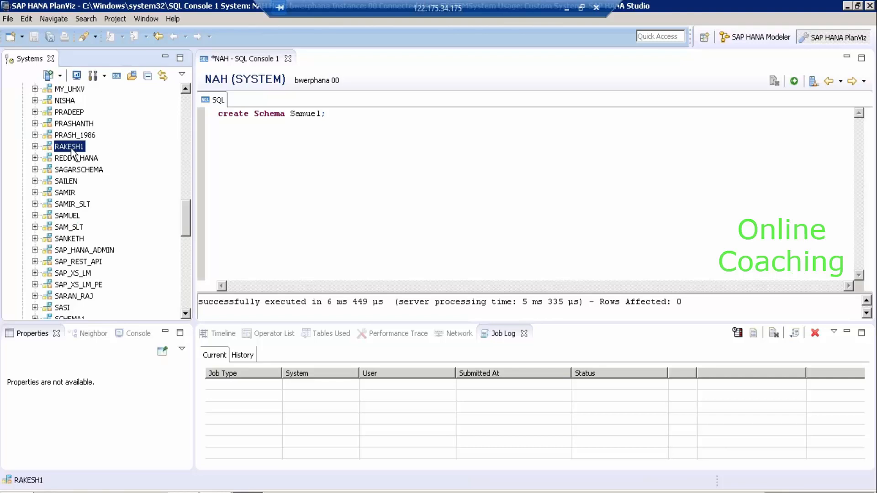
pyautogui.press('Down')
pyautogui.press('Down')
pyautogui.press('Down')
pyautogui.press('Down')
pyautogui.press('Down')
pyautogui.press('Down')
pyautogui.press('Down')
pyautogui.press('Down')
pyautogui.press('Down')
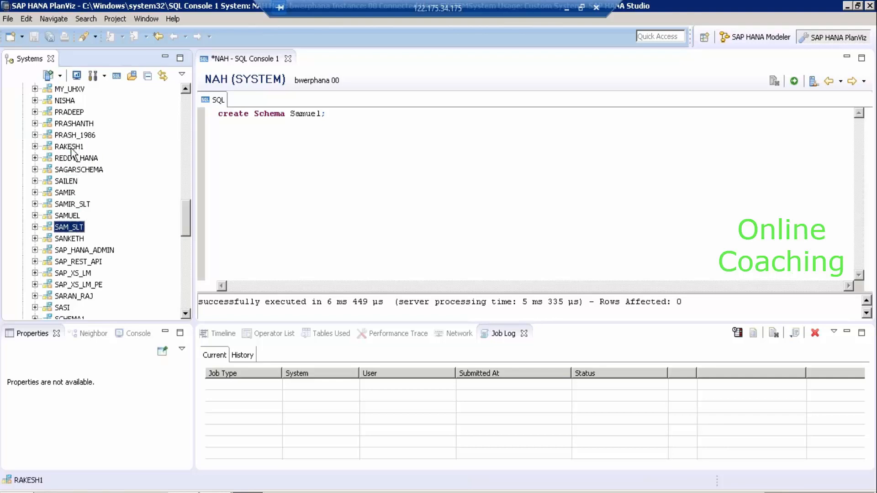
pyautogui.press('Down')
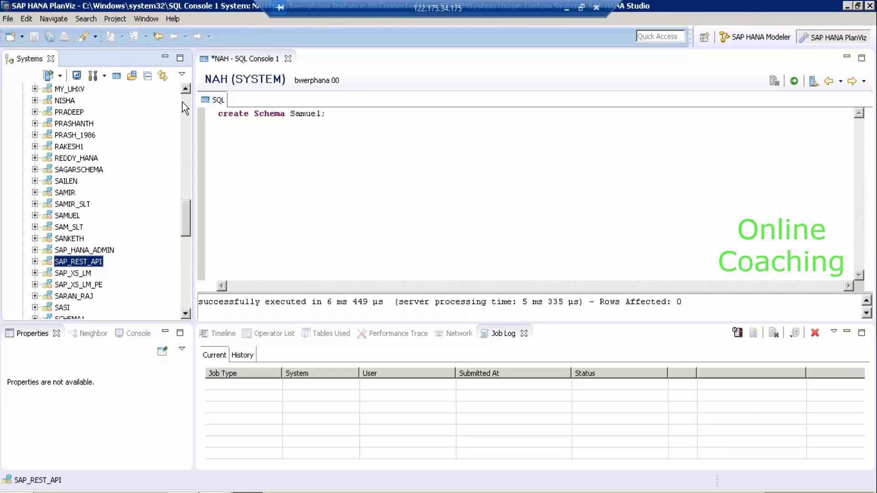
pyautogui.click(184, 107)
pyautogui.click(182, 102)
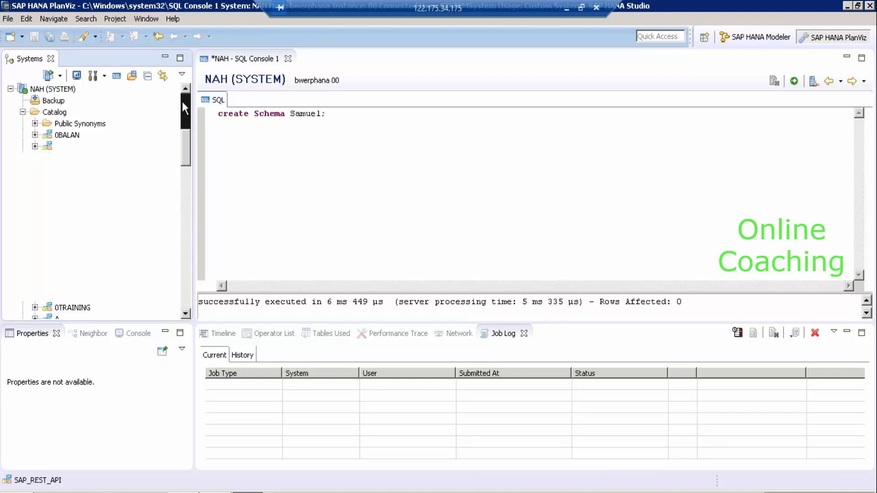
pyautogui.rightClick(57, 111)
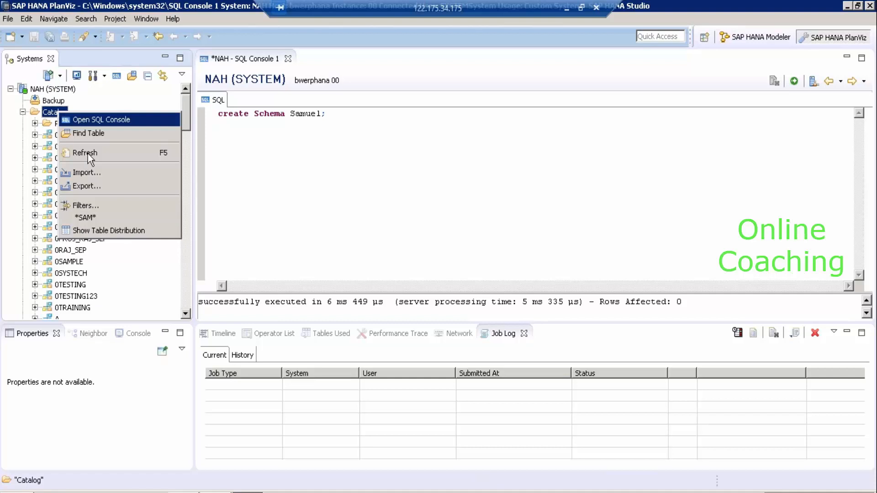
pyautogui.click(88, 152)
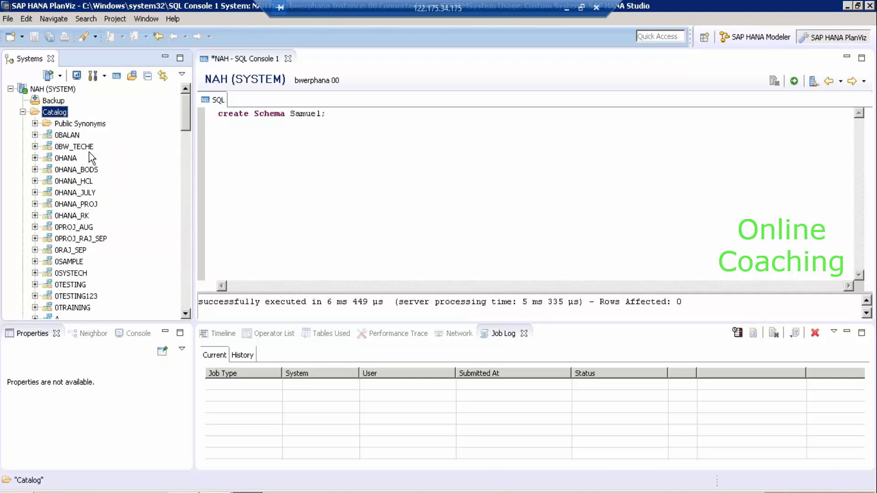
# Jump to the new SAMUEL schema by typing 'sam', expand its contents, then select NAH (SYSTEM).
pyautogui.click(73, 159)
pyautogui.write('sam')
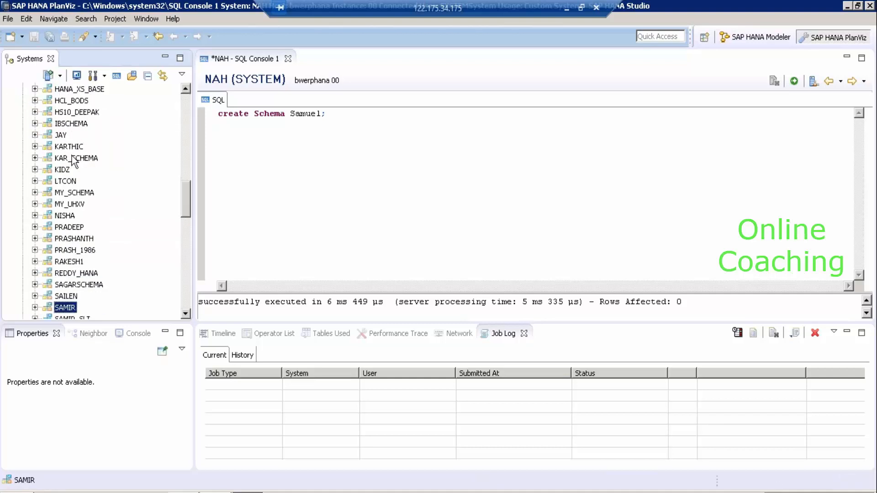
pyautogui.click(186, 314)
pyautogui.click(187, 314)
pyautogui.click(186, 314)
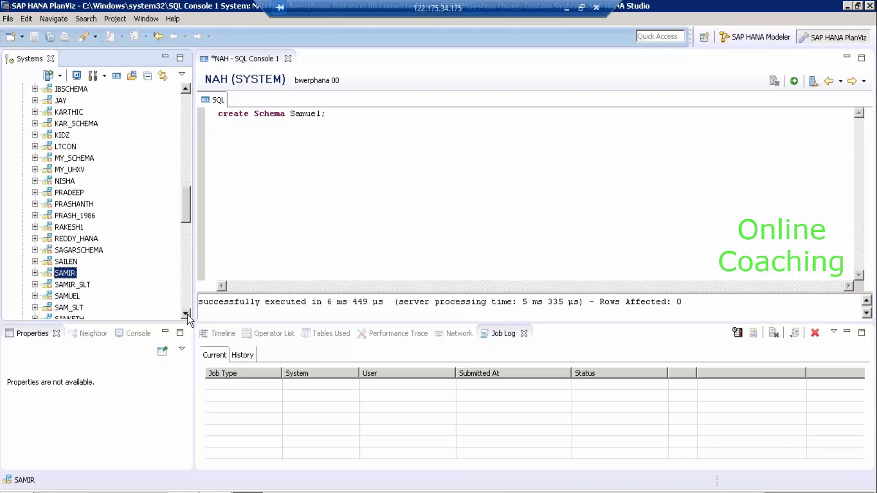
pyautogui.click(68, 296)
pyautogui.click(34, 295)
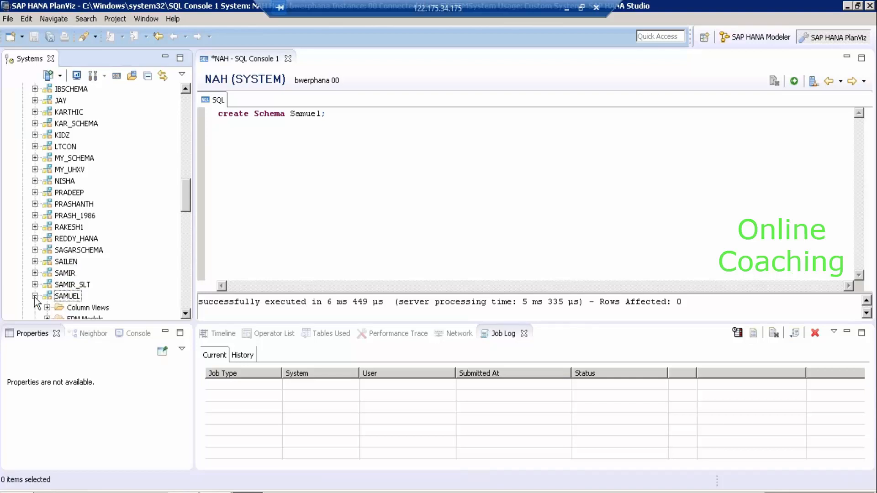
pyautogui.click(60, 298)
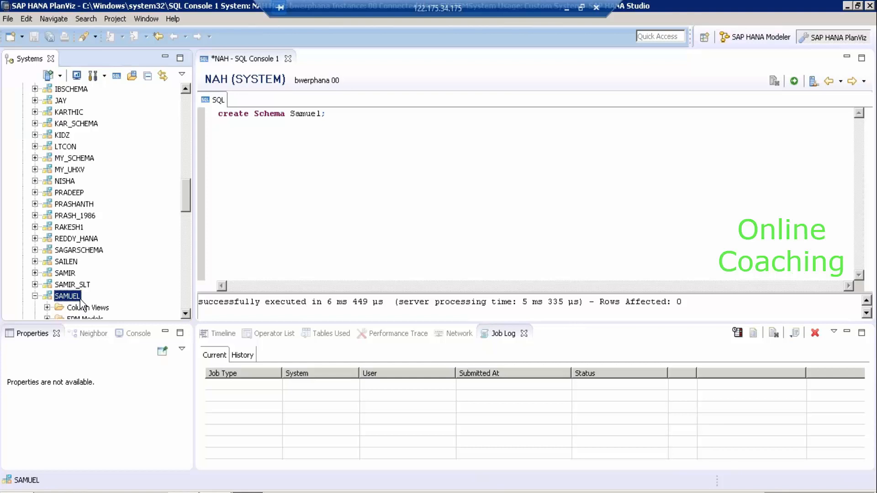
pyautogui.click(186, 97)
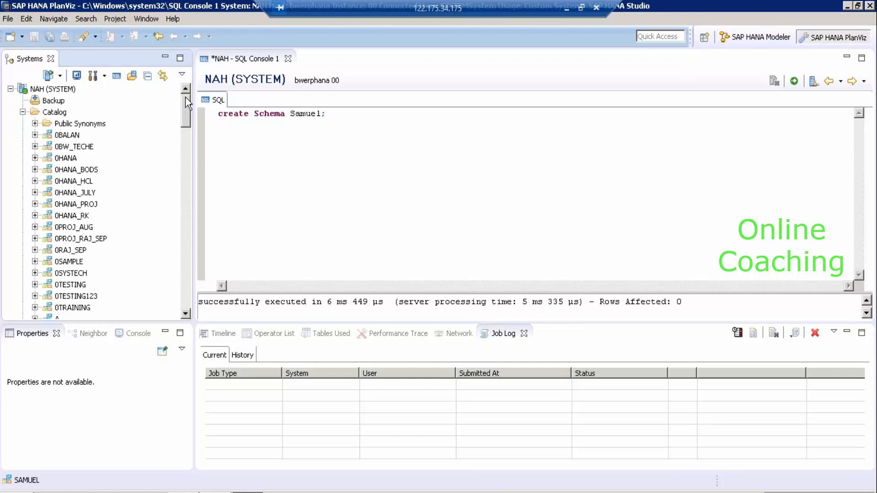
pyautogui.click(44, 87)
# Review NAH (SYSTEM) properties, including Additional Properties and host bwerphana:30015, and cancel unchanged.
pyautogui.rightClick(44, 87)
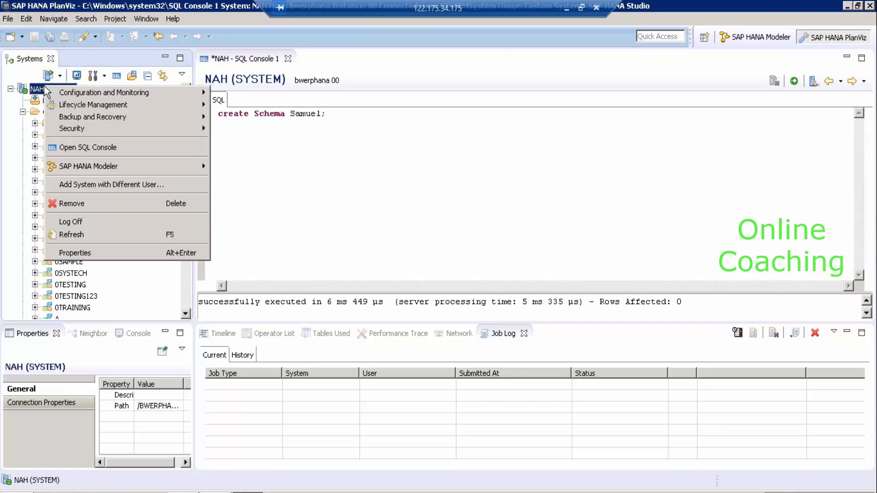
pyautogui.click(100, 253)
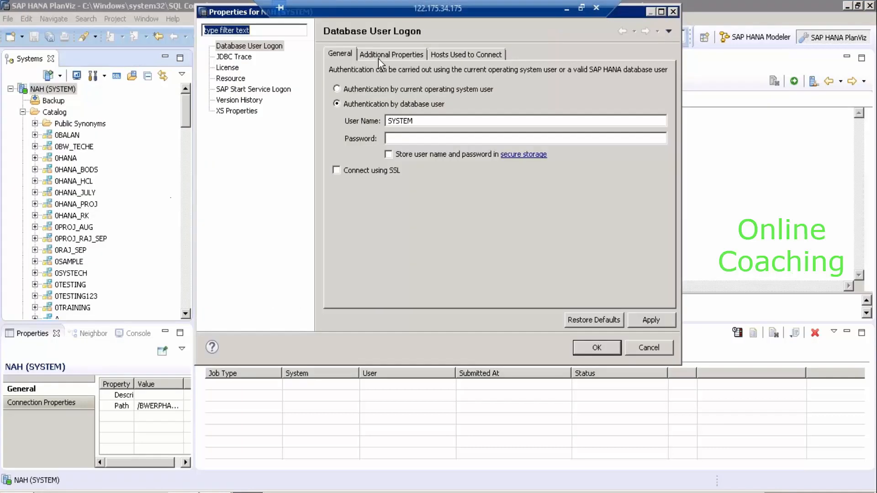
pyautogui.click(378, 58)
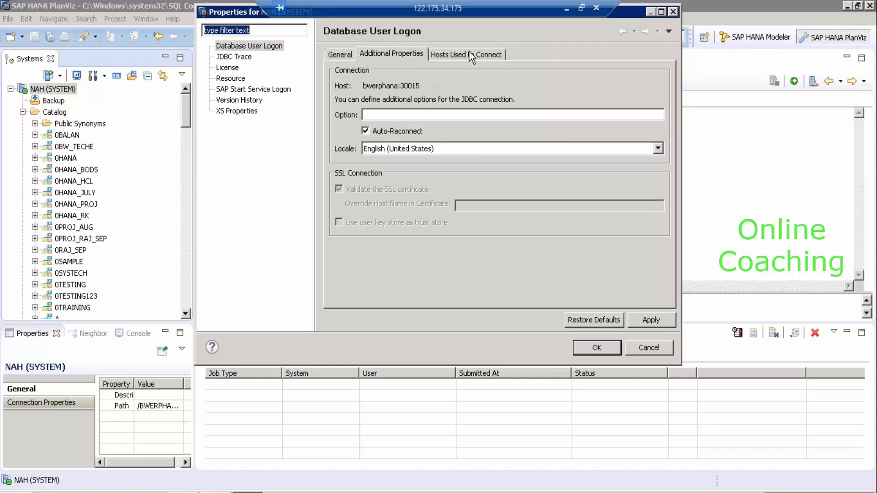
pyautogui.click(469, 51)
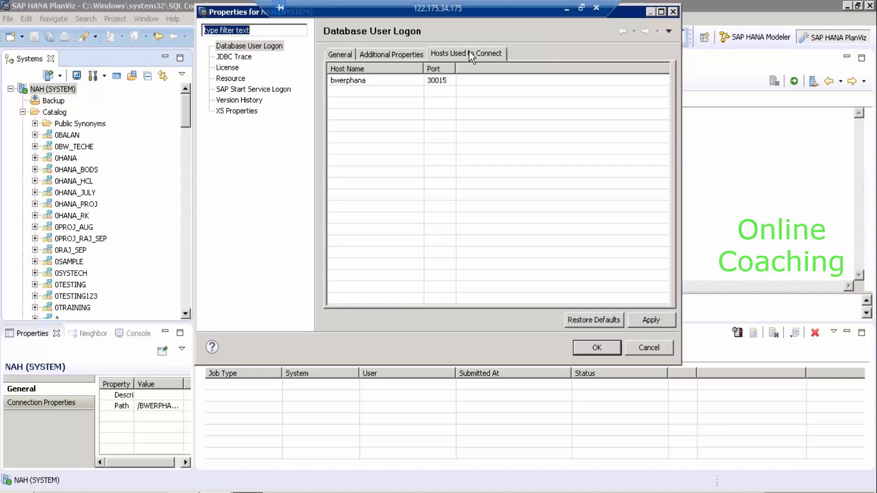
pyautogui.click(368, 81)
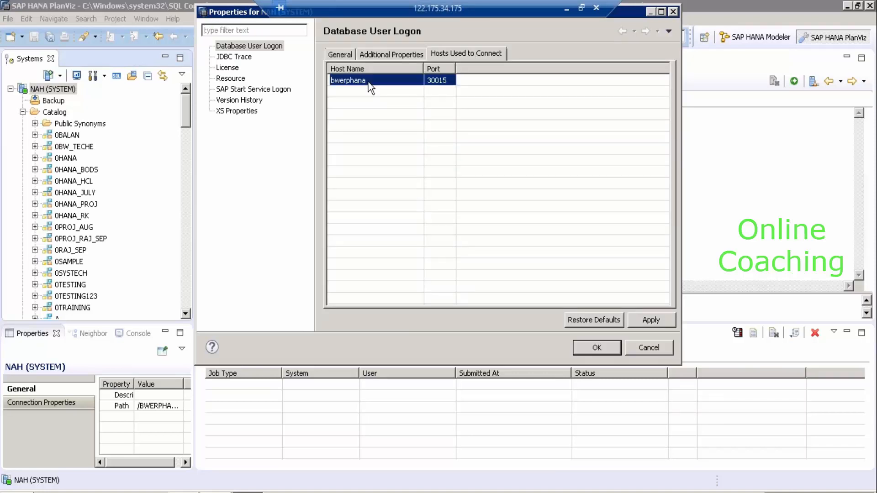
pyautogui.click(644, 346)
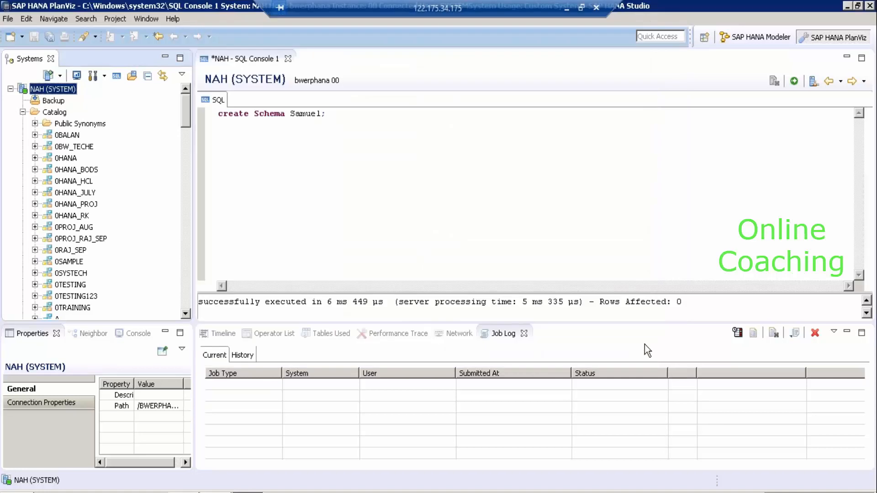
# Collapse the Catalog and NAH (SYSTEM) trees and minimise the remote desktop session.
pyautogui.click(22, 112)
pyautogui.click(11, 88)
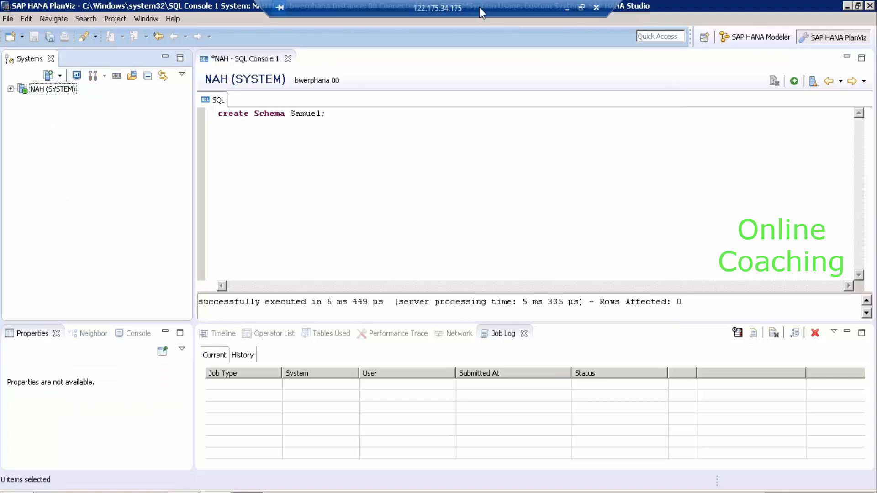
pyautogui.click(567, 9)
# Minimise HANA Studio and glance over the server's Databases in Object Explorer.
pyautogui.click(848, 6)
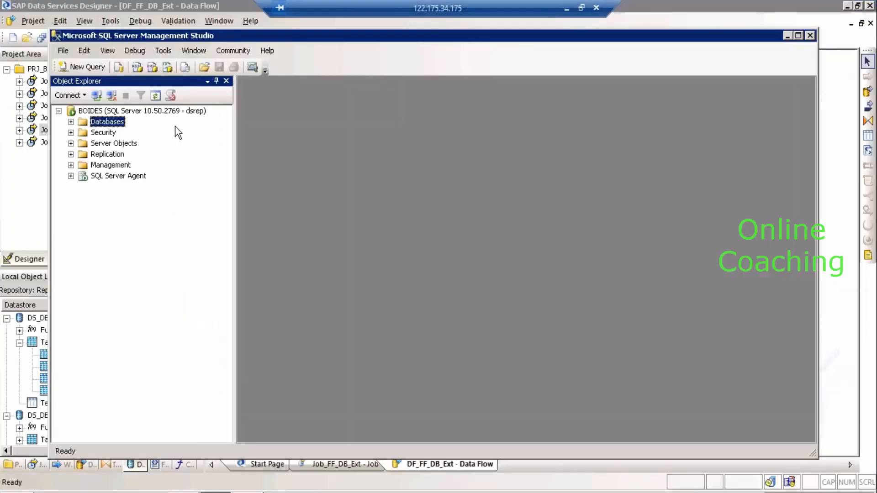
pyautogui.click(70, 123)
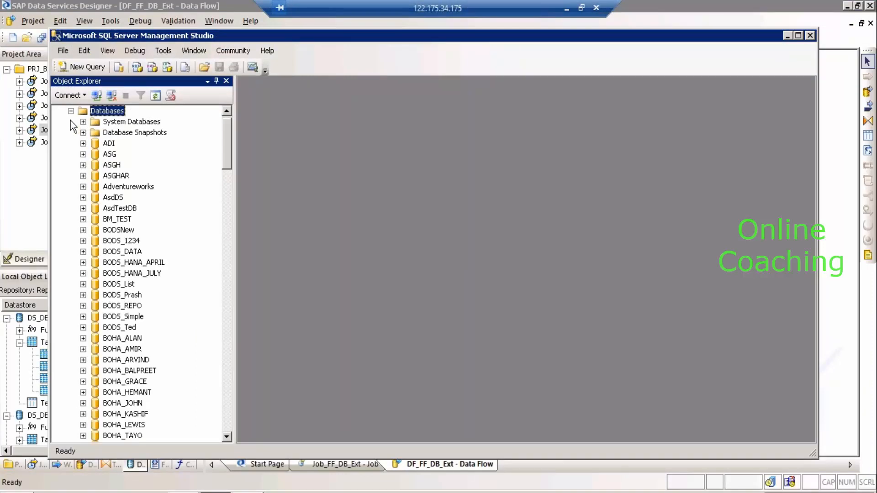
pyautogui.click(70, 121)
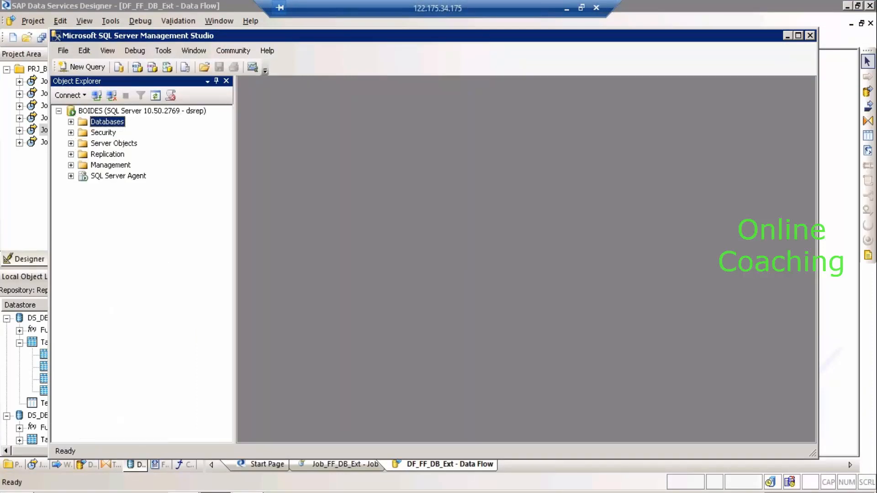
# Launch Data Services Repository Manager from the Start menu's SAP Data Services 4.2 folder.
pyautogui.press('super')
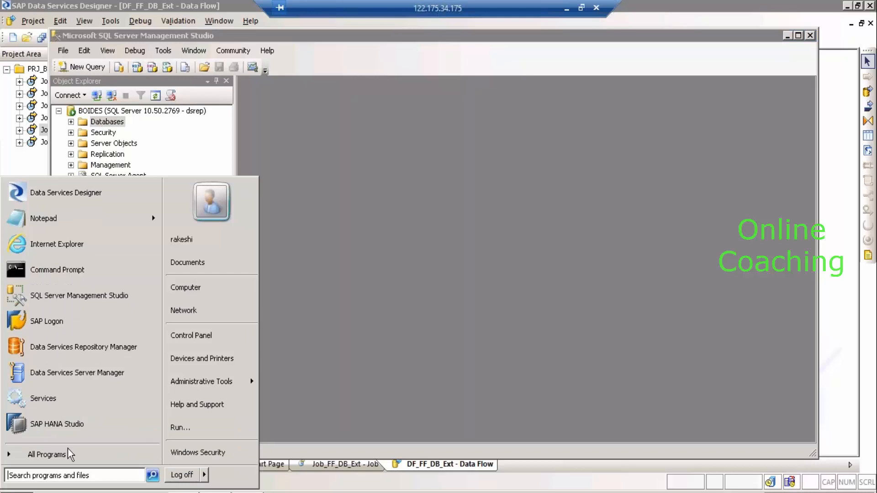
pyautogui.click(67, 452)
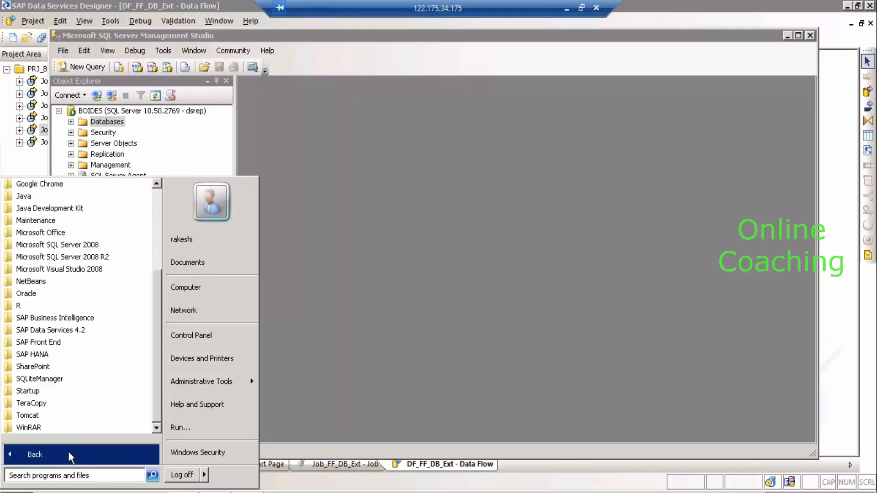
pyautogui.click(87, 331)
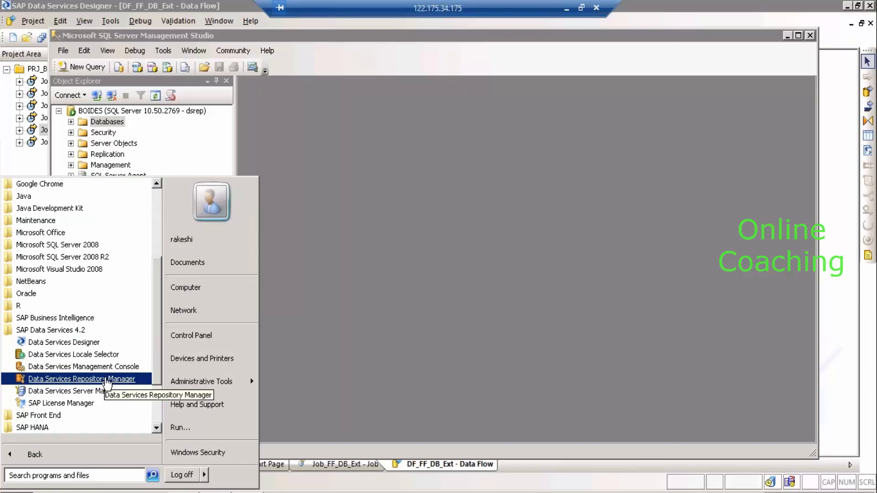
pyautogui.click(106, 379)
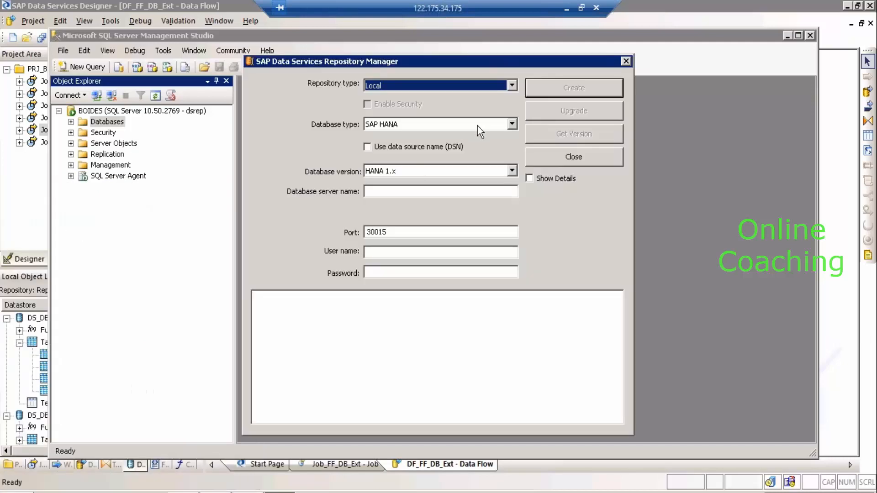
# Choose HANA 1.x as database version, enter server bwerphan, and keep SAP HANA database type.
pyautogui.click(445, 175)
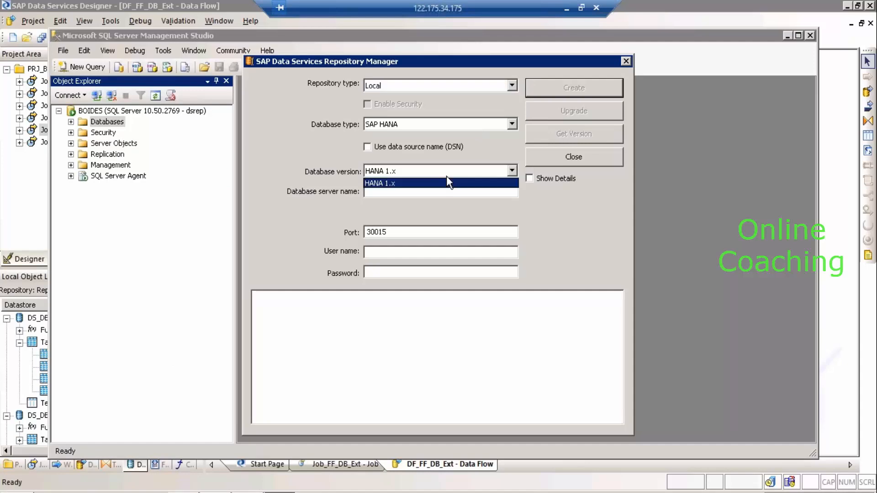
pyautogui.click(448, 183)
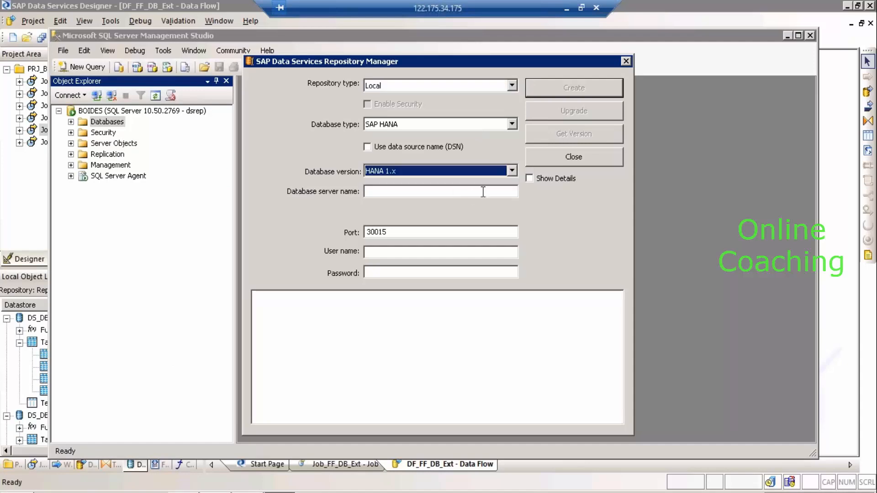
pyautogui.click(483, 192)
pyautogui.write('bw')
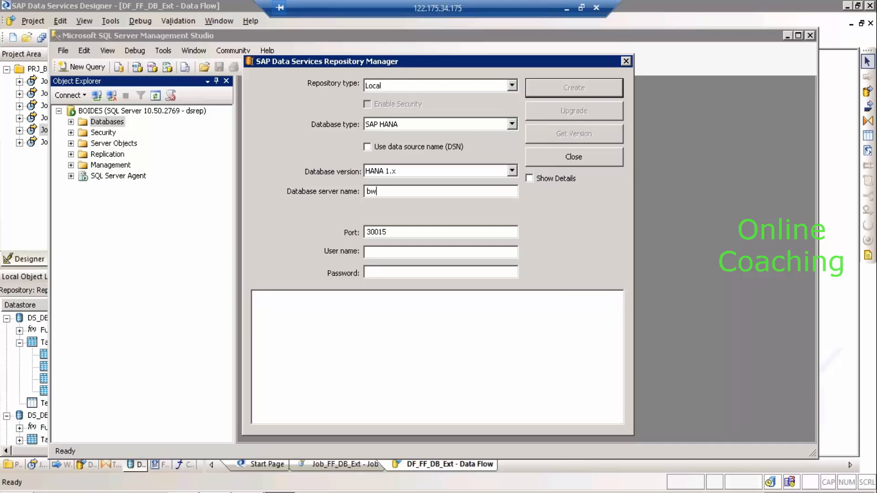
pyautogui.write('erphan')
pyautogui.click(512, 124)
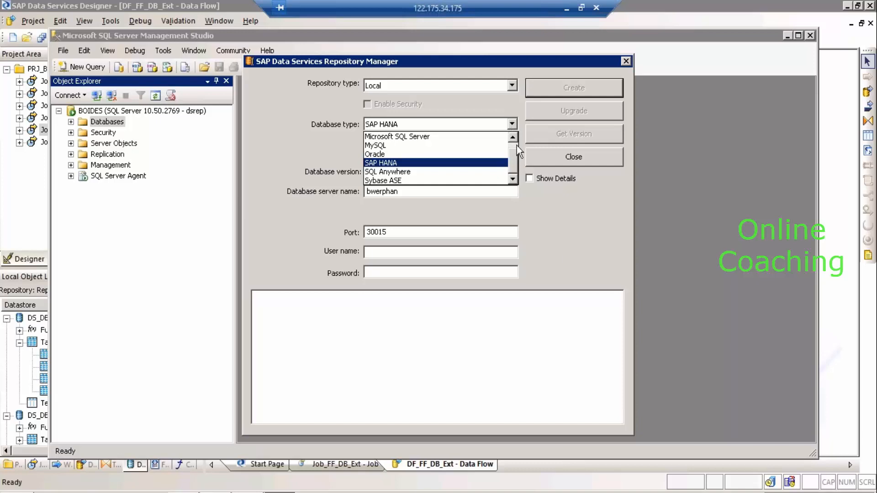
pyautogui.click(555, 251)
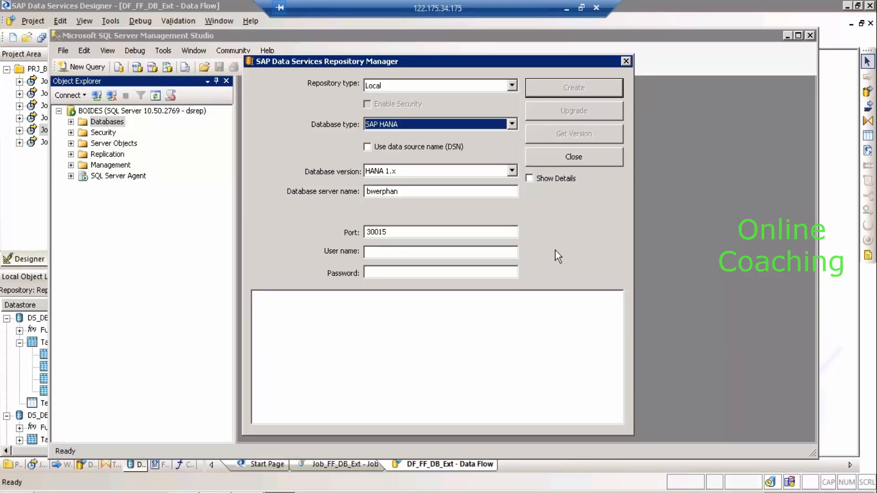
pyautogui.click(447, 251)
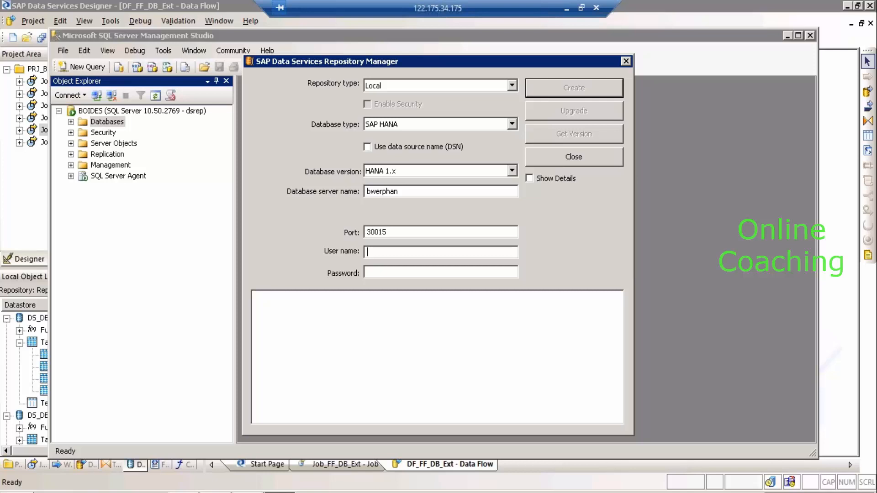
# Expand NAH (SYSTEM) and append an 'identified by' password clause to the create Schema statement.
pyautogui.click(248, 492)
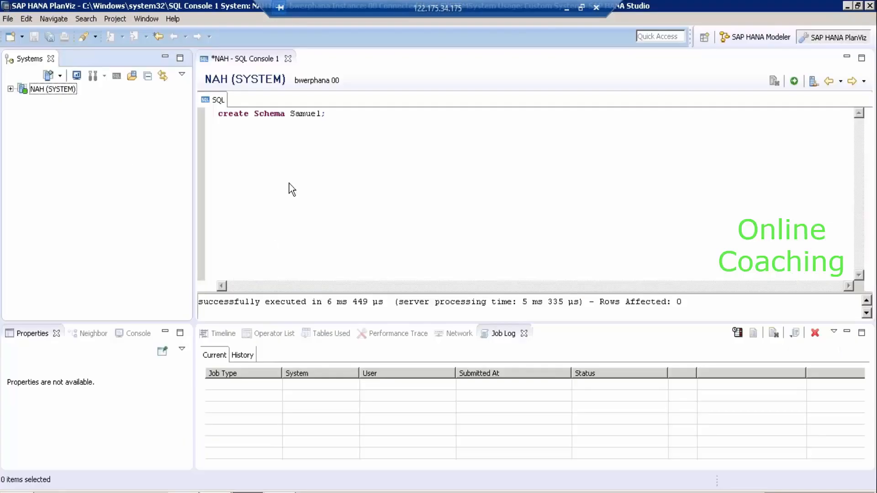
pyautogui.click(10, 89)
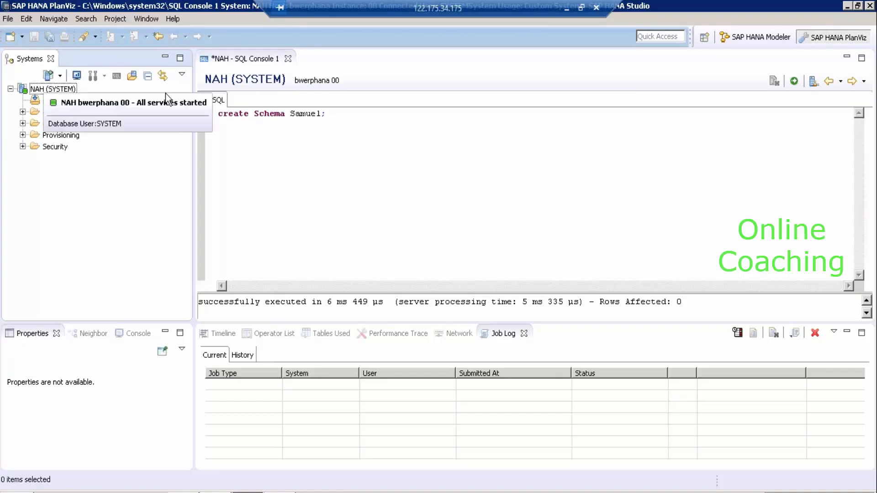
pyautogui.click(355, 118)
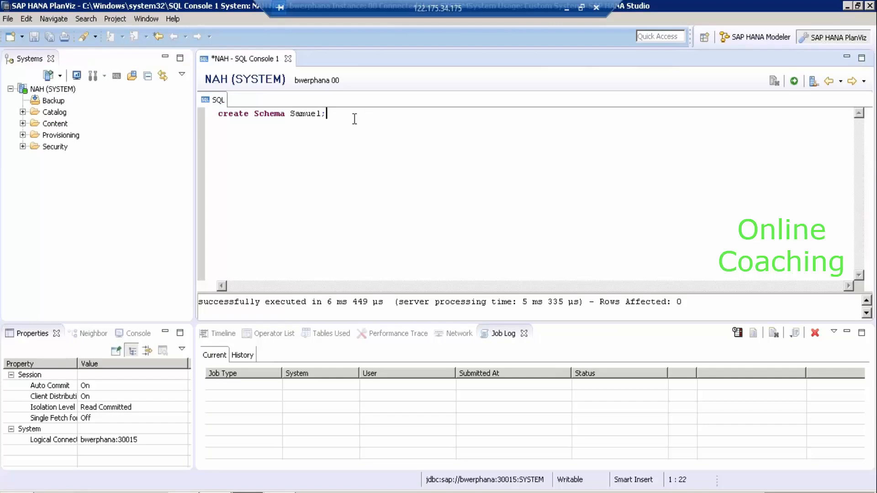
pyautogui.press('BackSpace')
pyautogui.press('BackSpace')
pyautogui.press('BackSpace')
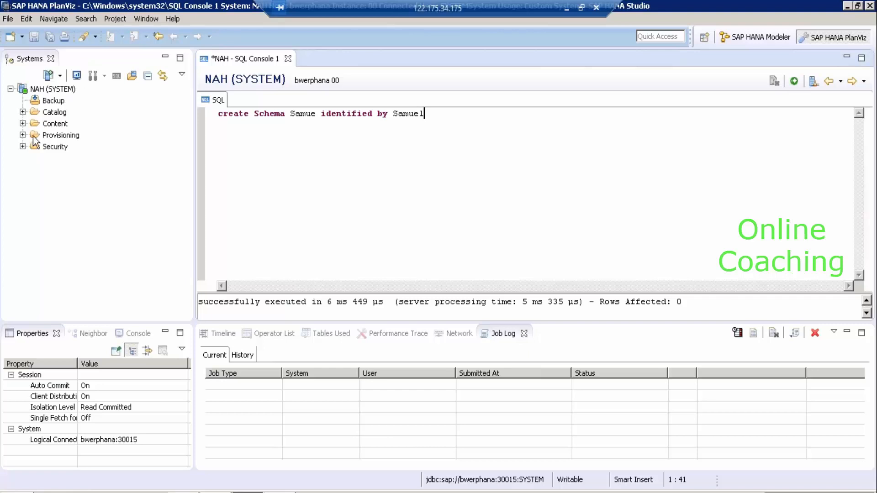
# Expand the Security folder, then return to Data Services Designer.
pyautogui.click(22, 146)
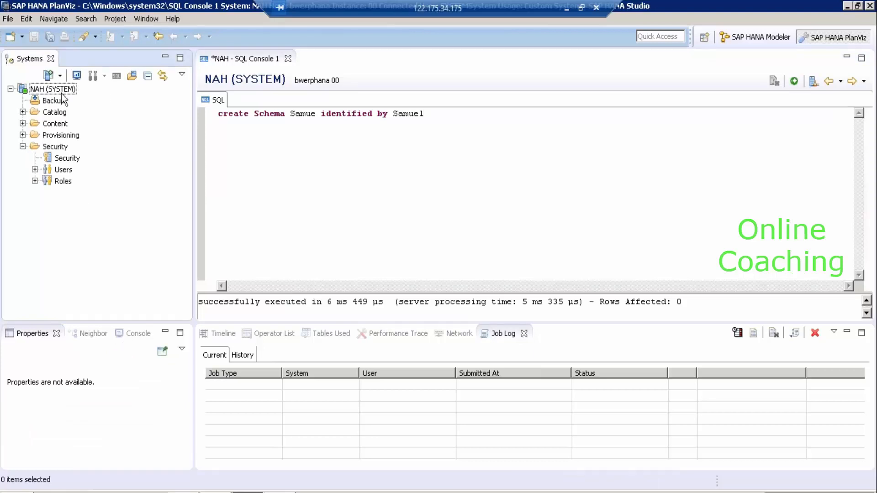
pyautogui.click(567, 8)
pyautogui.hotkey('alt', 'Tab')
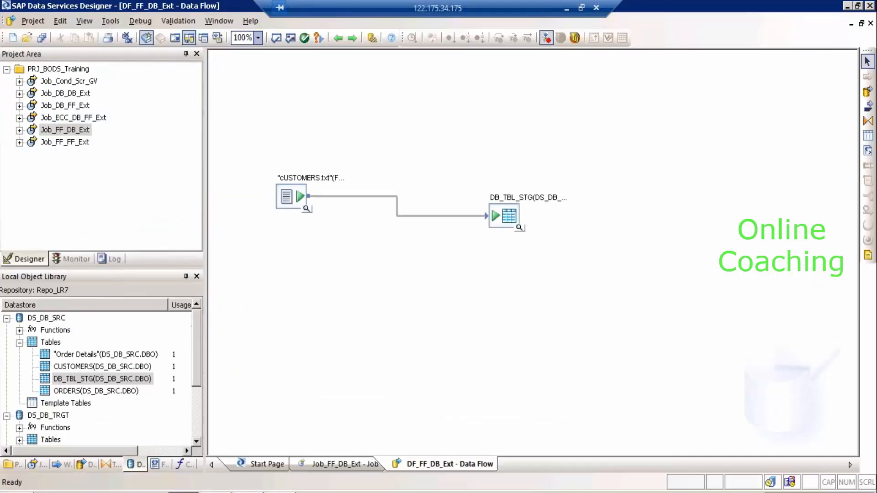
# Set the repository to Microsoft SQL Server on BOIDES with database DB_CR_DEV1, then expand SSMS Databases.
pyautogui.click(280, 492)
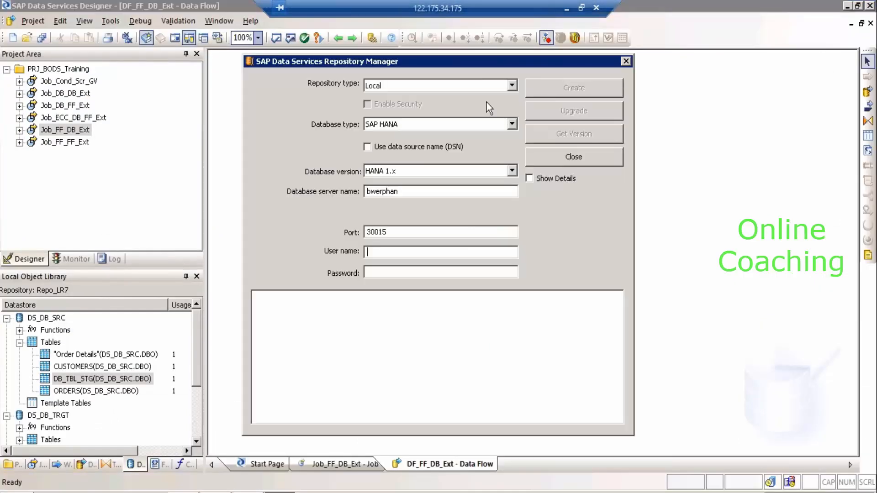
pyautogui.click(515, 119)
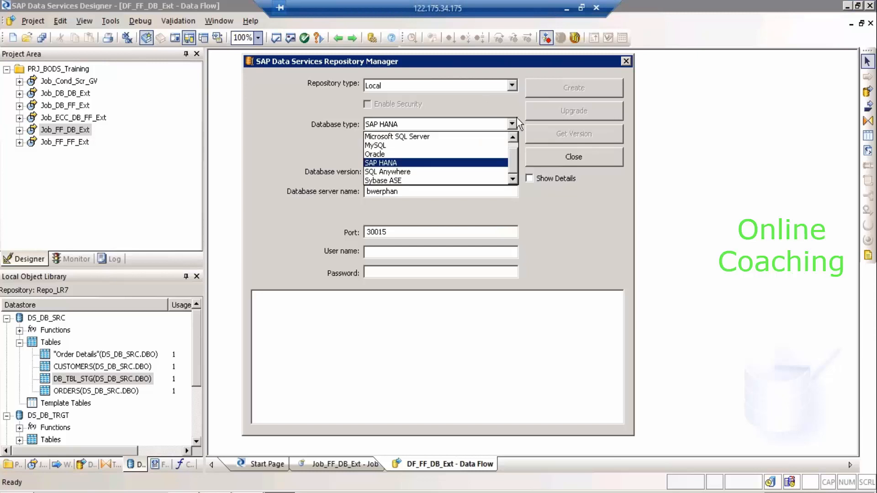
pyautogui.click(458, 137)
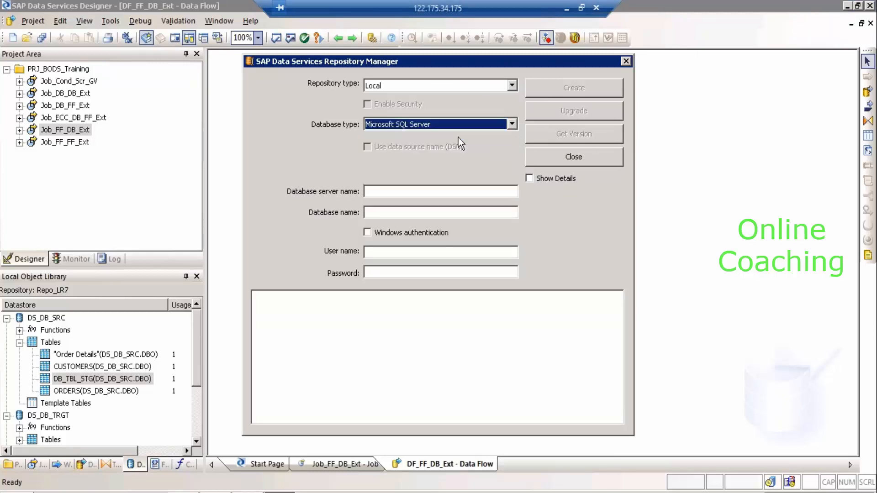
pyautogui.click(400, 193)
pyautogui.write('BOP')
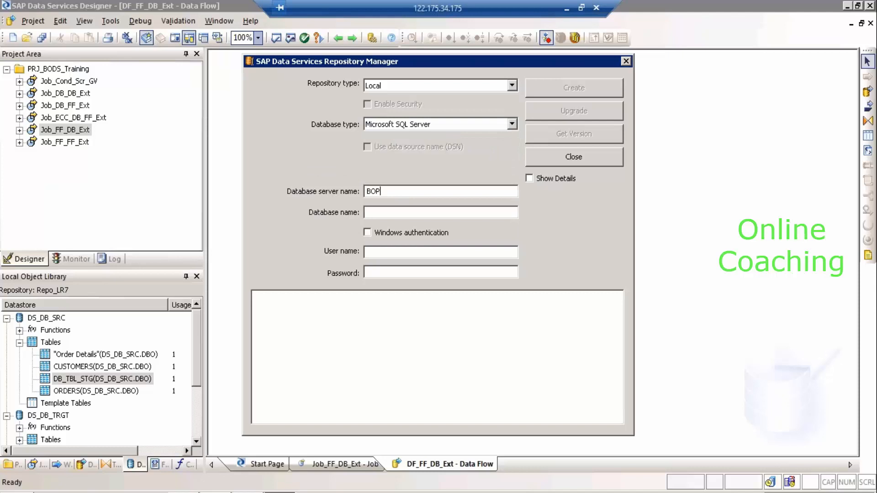
pyautogui.press('BackSpace')
pyautogui.write('IDES')
pyautogui.press('Tab')
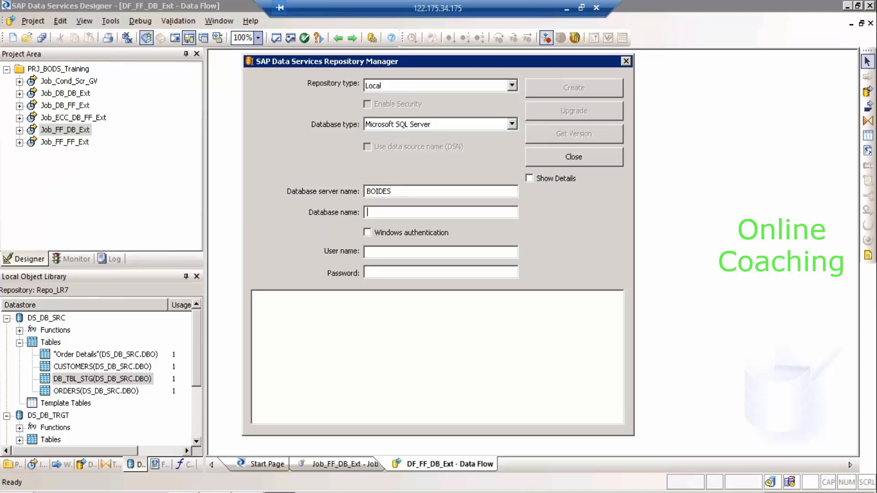
pyautogui.write('DB_CR_DEV1')
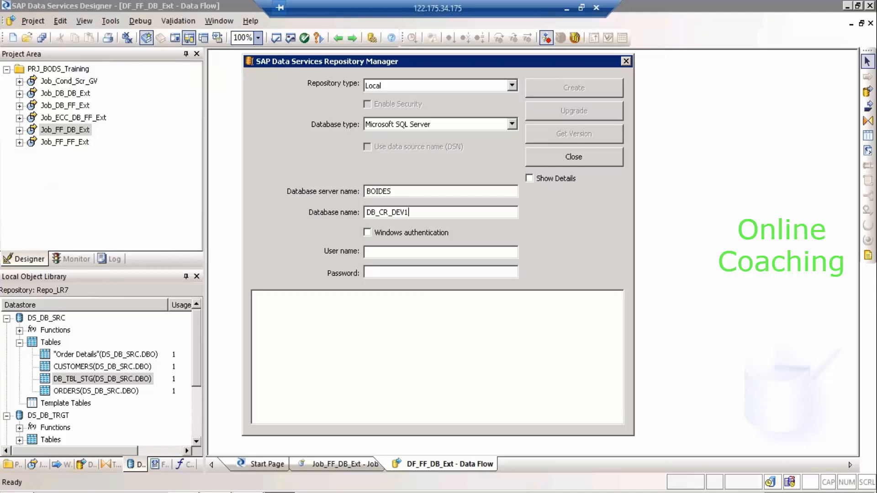
pyautogui.click(216, 492)
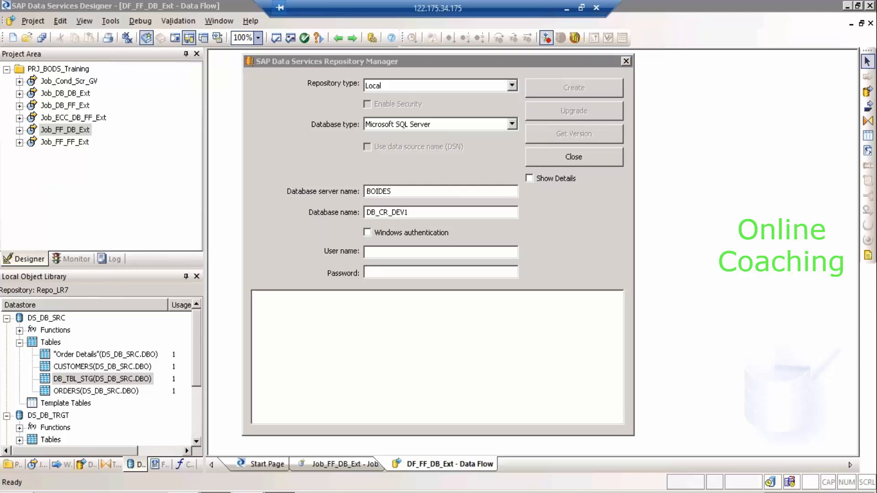
pyautogui.click(70, 122)
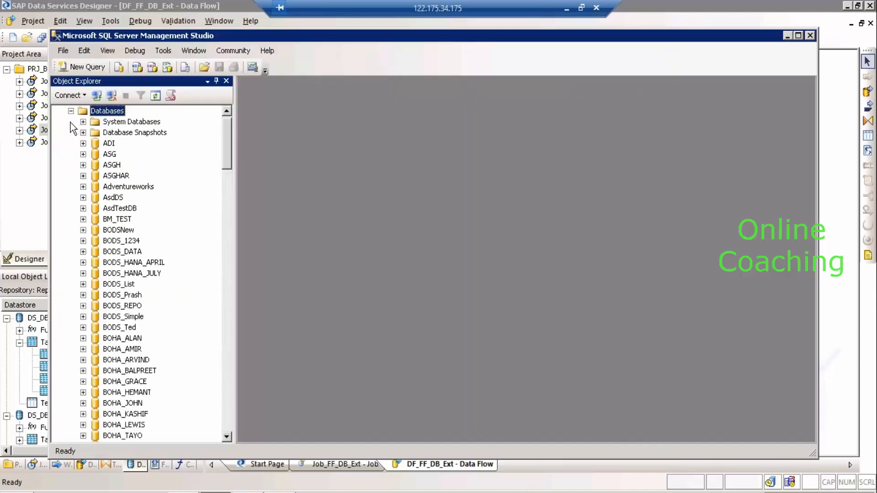
# Scroll the Databases list down to DB_CR_DEV1, select it, and return to Repository Manager.
pyautogui.click(228, 415)
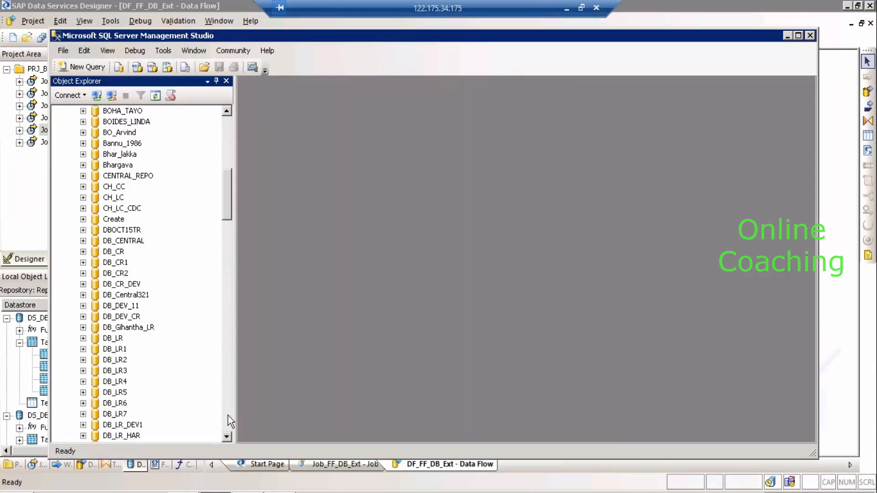
pyautogui.click(228, 415)
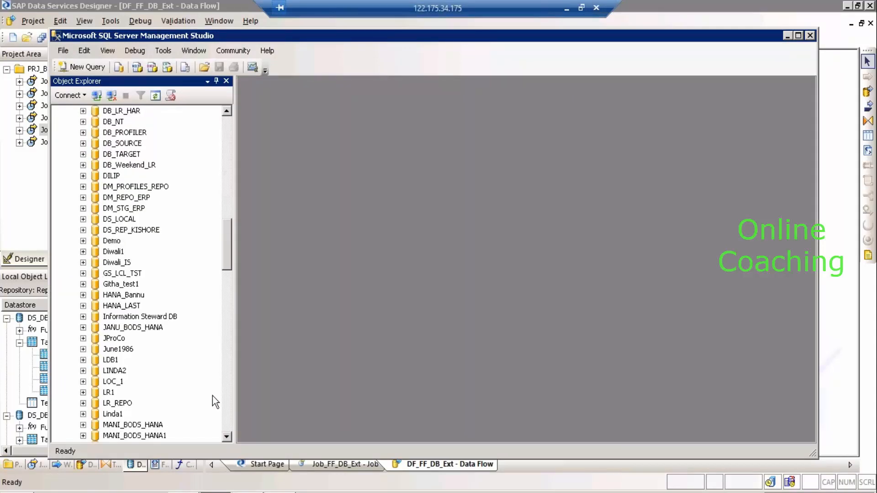
pyautogui.click(230, 110)
pyautogui.click(230, 110)
pyautogui.click(230, 109)
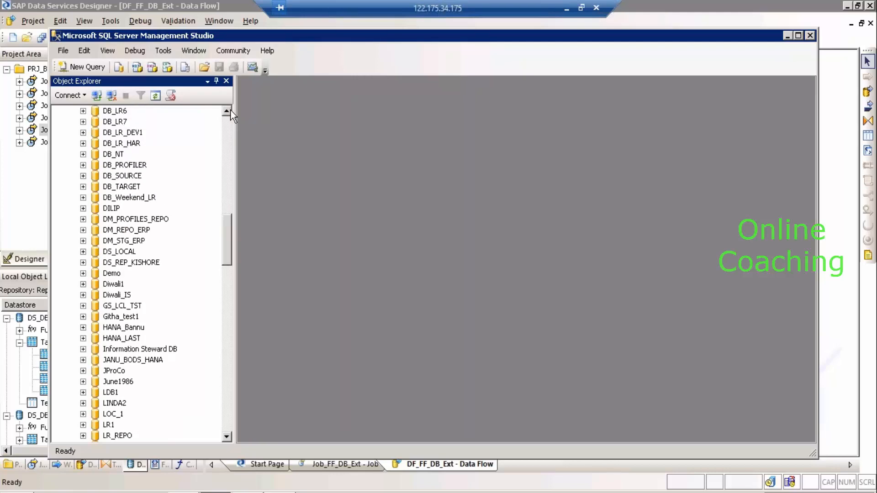
pyautogui.click(230, 110)
pyautogui.click(230, 109)
pyautogui.click(230, 110)
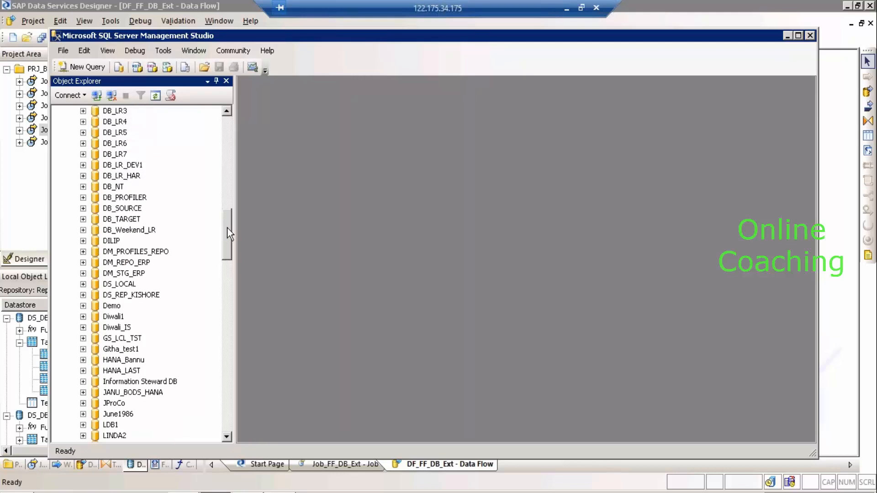
pyautogui.moveTo(226, 231); pyautogui.dragTo(225, 416)
pyautogui.click(131, 287)
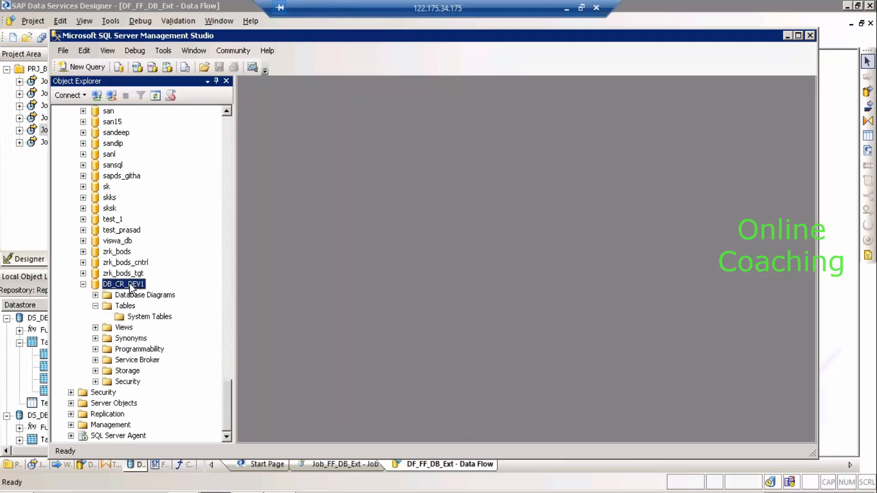
pyautogui.click(131, 287)
pyautogui.hotkey('alt', 'Tab')
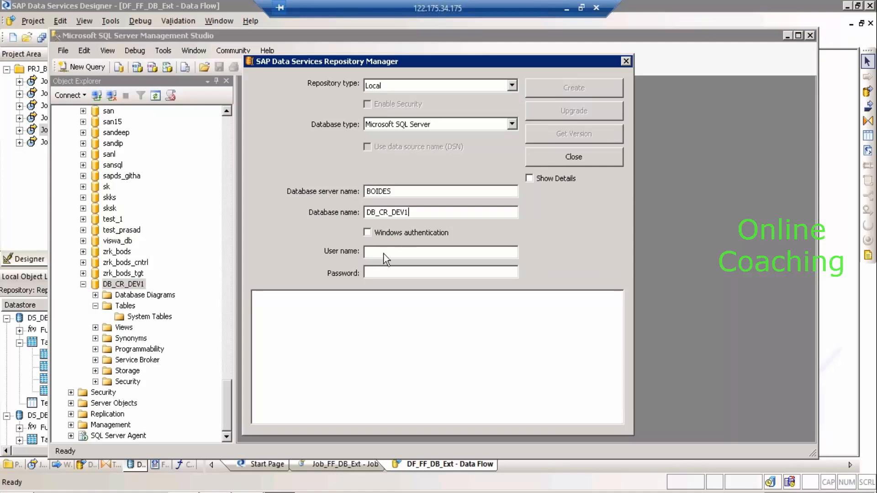
# Enter the database user name and password, then run Get Version.
pyautogui.click(385, 251)
pyautogui.press('Tab')
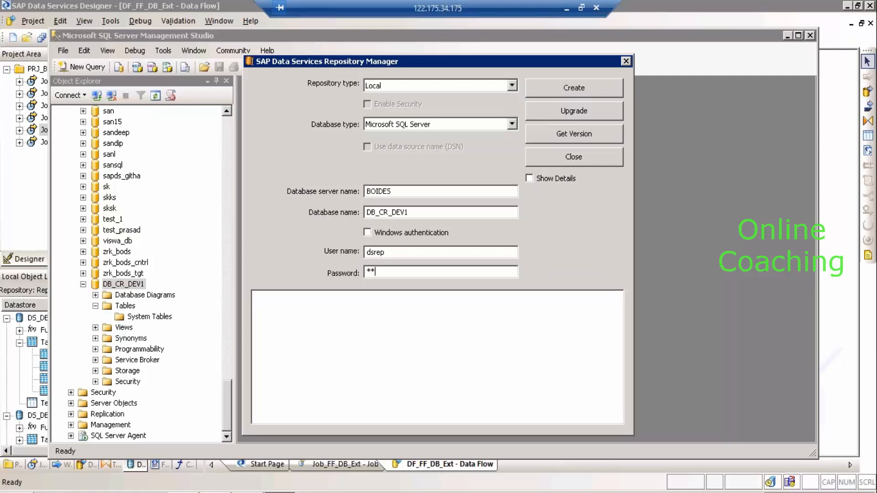
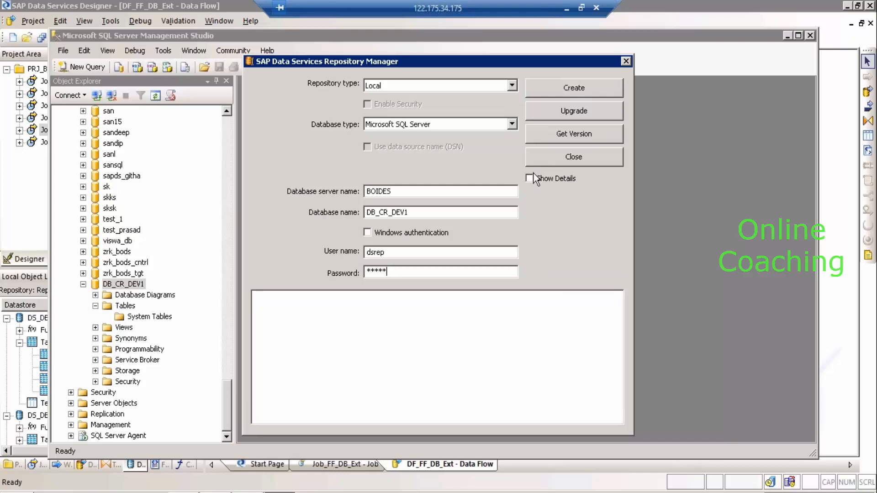
pyautogui.click(556, 139)
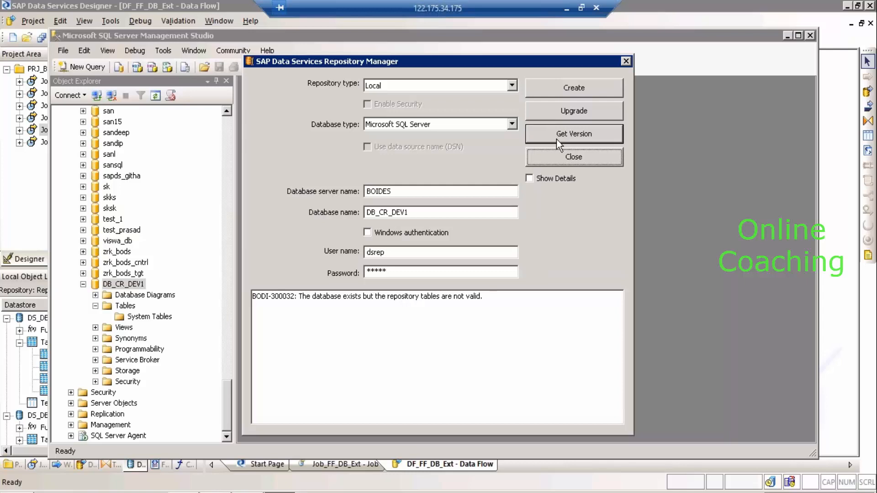
# Highlight DB_CR_DEV1 and the BODI-300032 invalid repository tables message.
pyautogui.doubleClick(424, 213)
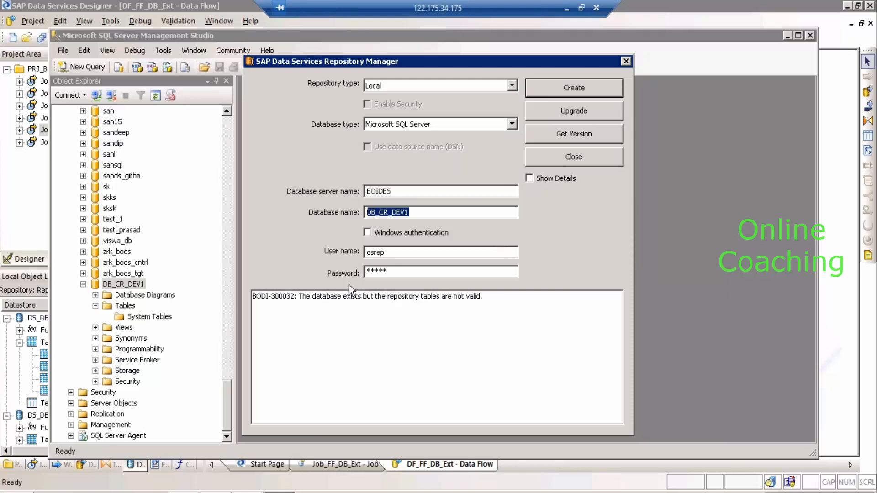
pyautogui.click(308, 296)
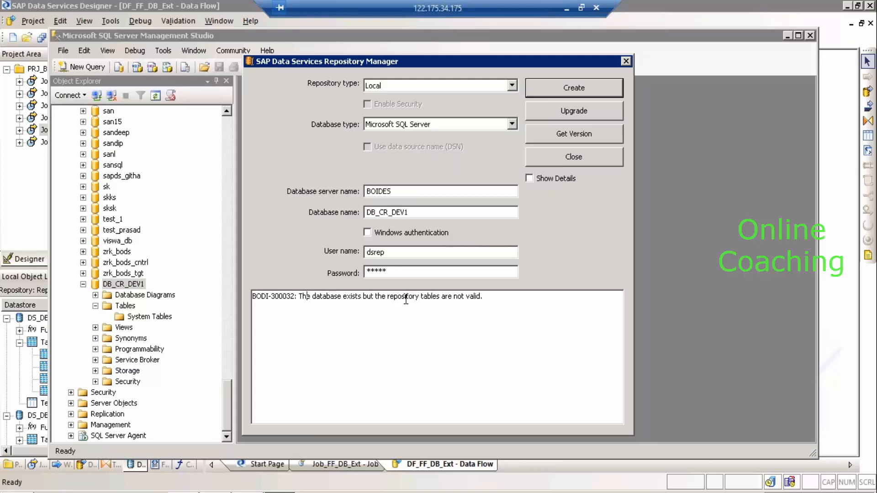
pyautogui.moveTo(487, 299); pyautogui.dragTo(298, 298)
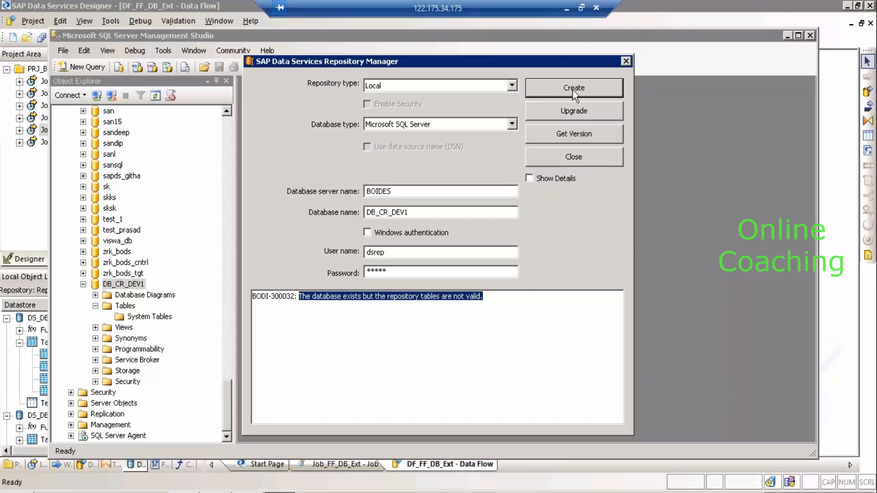
# Create a Central repository in DB_CR_DEV1 and highlight the success message.
pyautogui.click(488, 86)
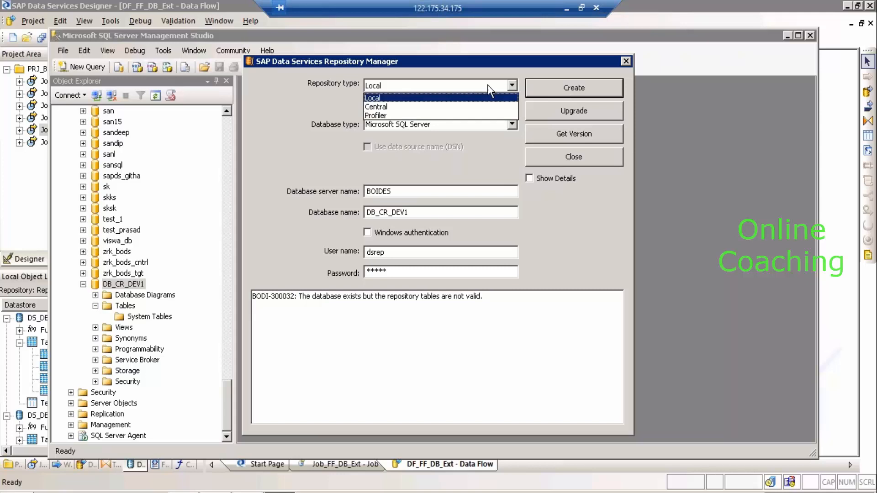
pyautogui.click(437, 109)
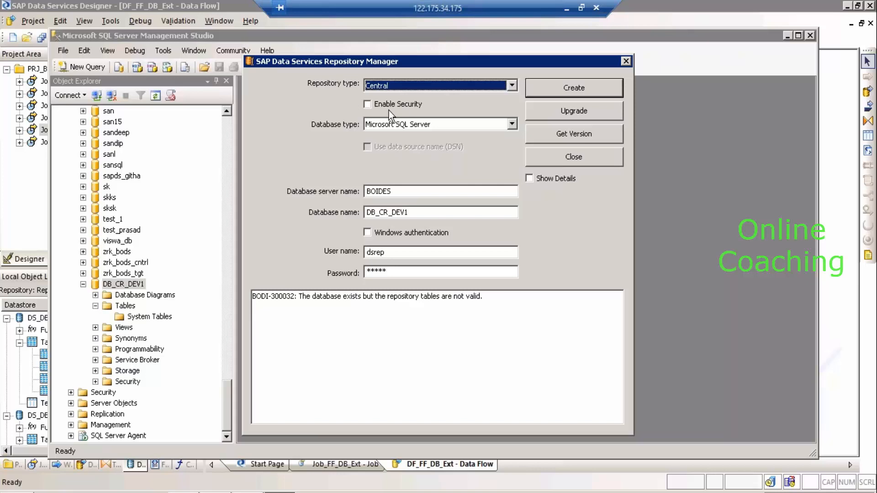
pyautogui.click(559, 86)
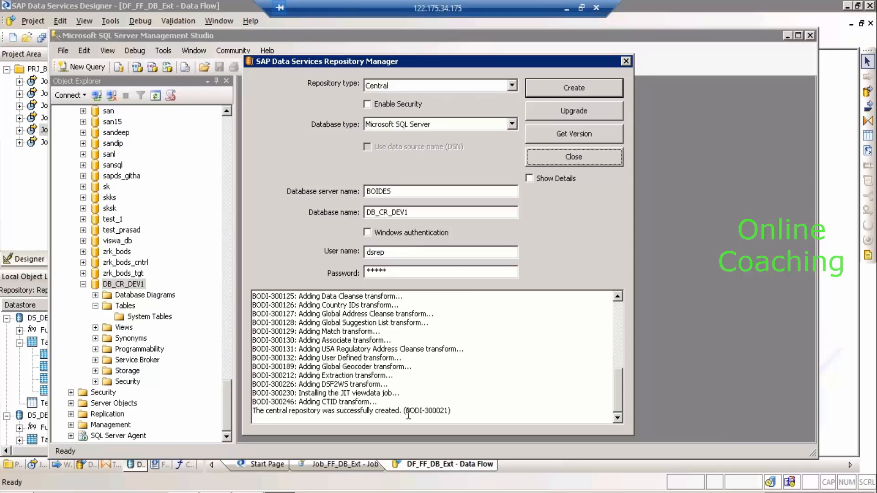
pyautogui.moveTo(399, 413); pyautogui.dragTo(256, 413)
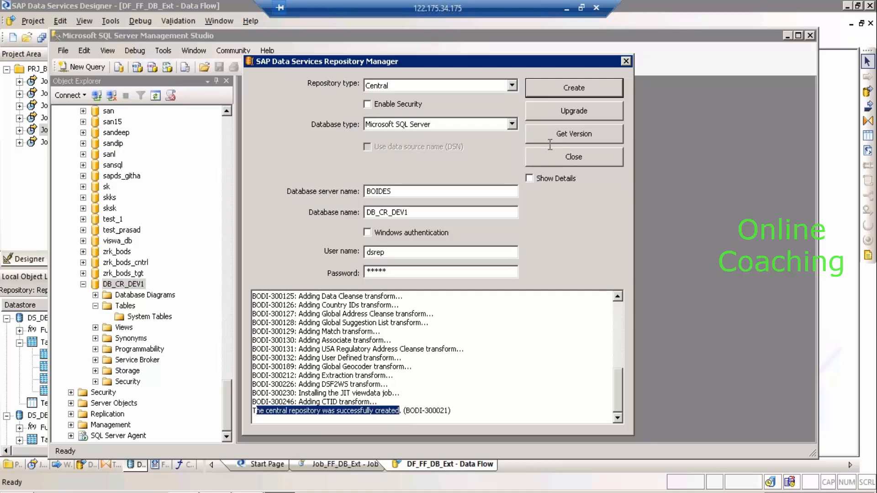
# Confirm the central repository version 14.2.2.0, close Repository Manager, and minimise the remote session.
pyautogui.click(585, 133)
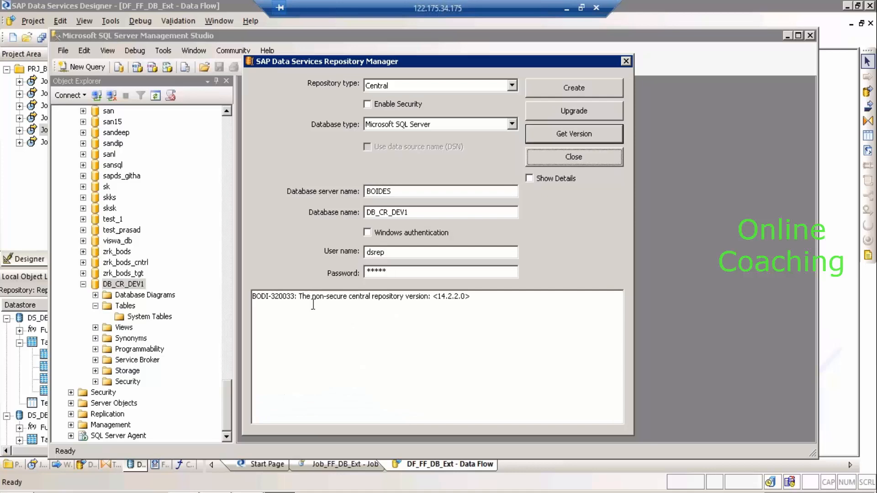
pyautogui.moveTo(301, 300); pyautogui.dragTo(426, 309)
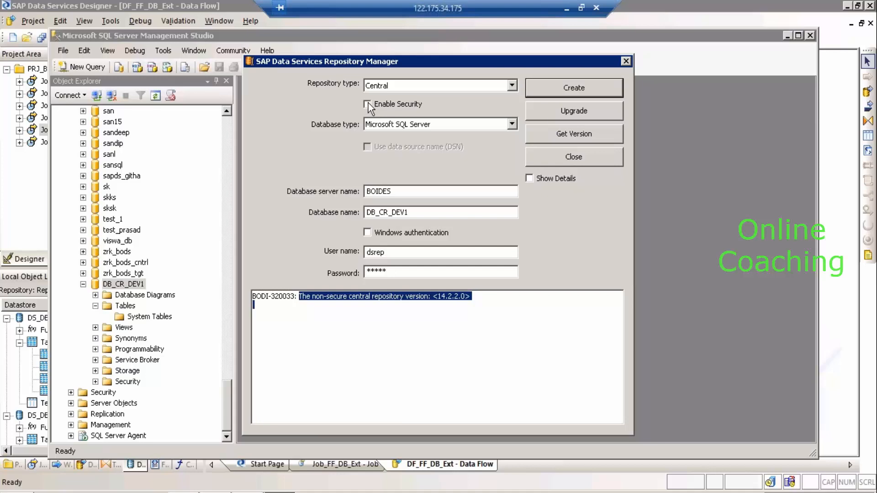
pyautogui.click(569, 158)
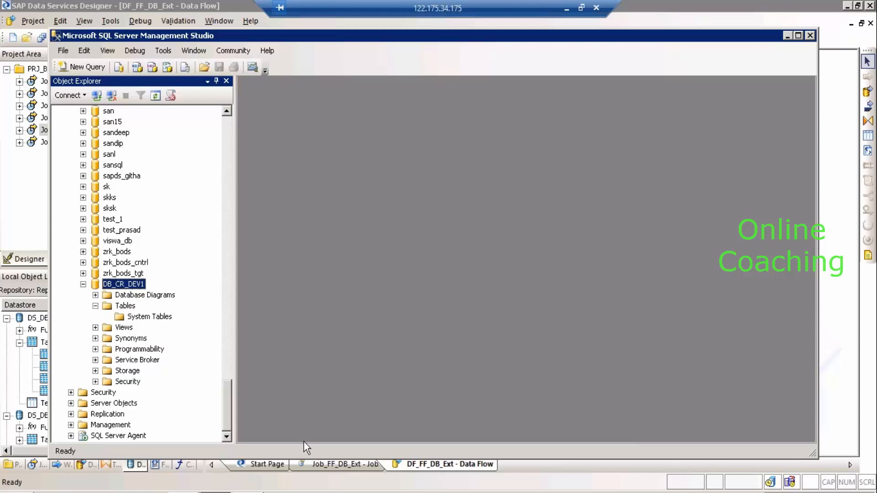
pyautogui.click(566, 9)
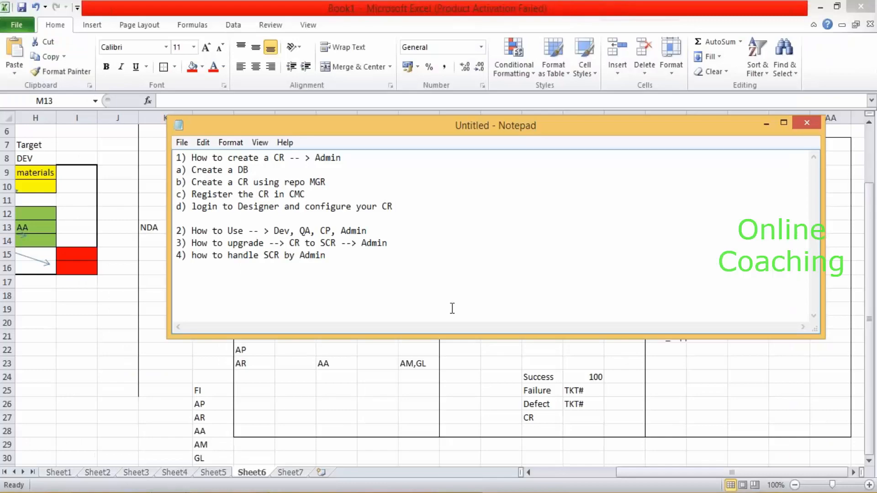
# After highlighting the create-CR and register-in-CMC notes, launch Central Management Console from BI platform 4.
pyautogui.moveTo(335, 182); pyautogui.dragTo(192, 182)
pyautogui.moveTo(308, 196); pyautogui.dragTo(191, 195)
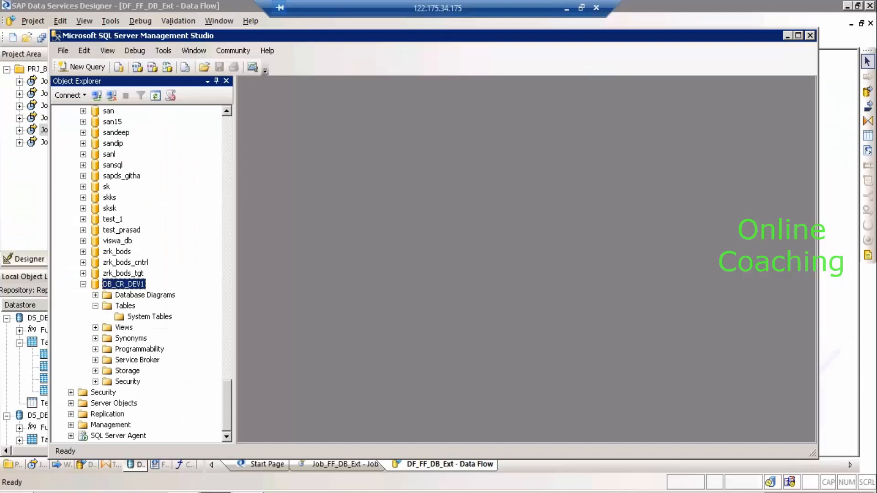
pyautogui.click(18, 492)
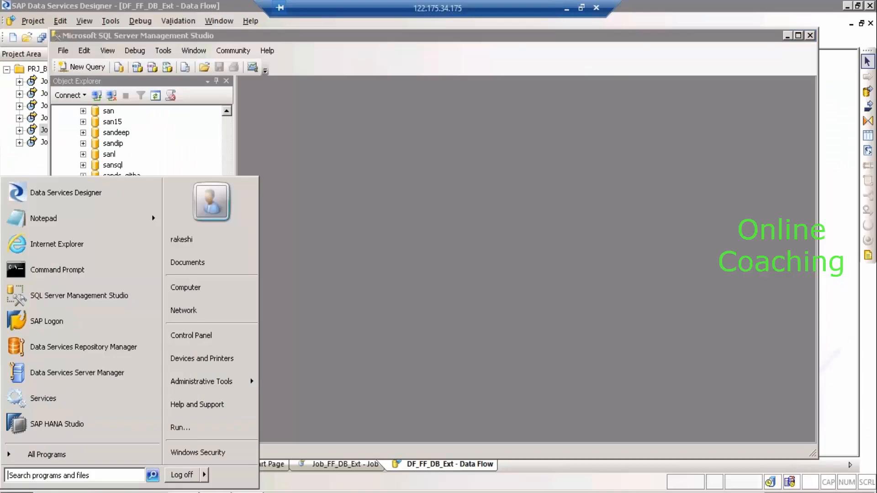
pyautogui.click(64, 456)
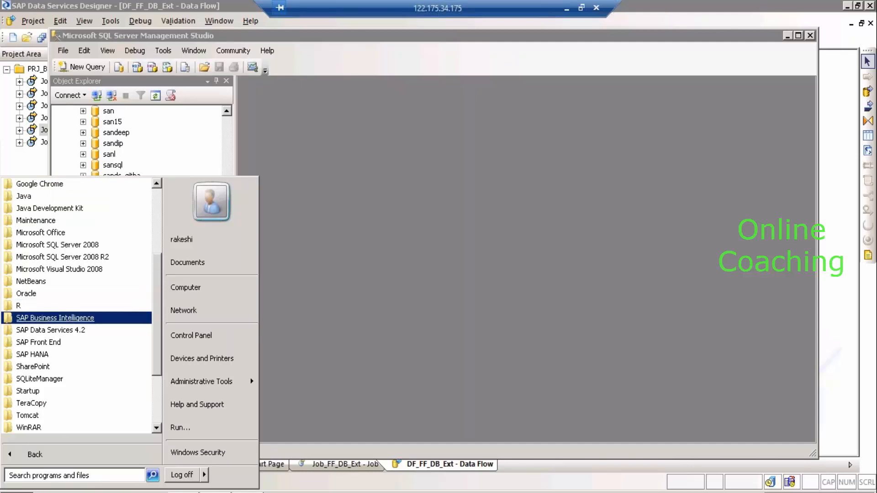
pyautogui.click(89, 319)
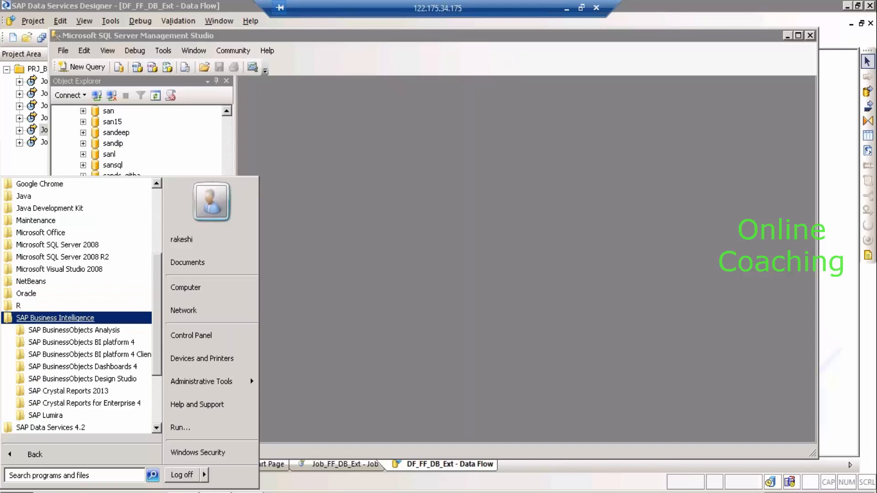
pyautogui.click(101, 343)
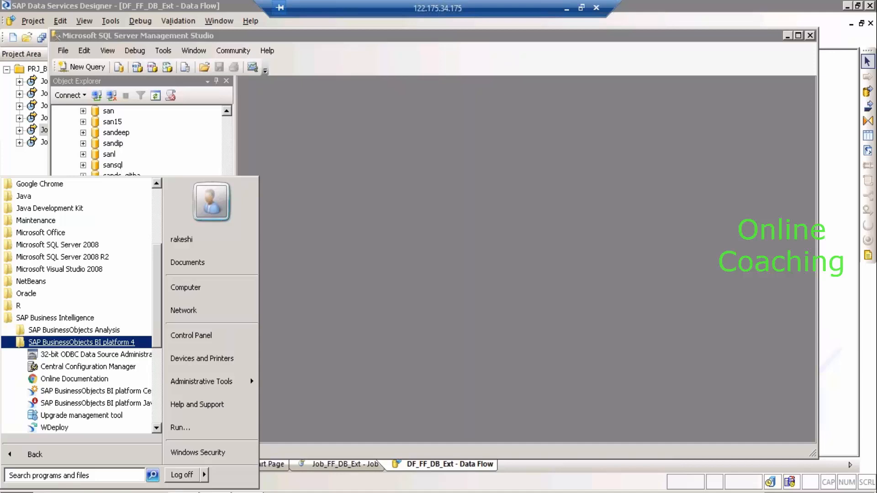
pyautogui.click(112, 392)
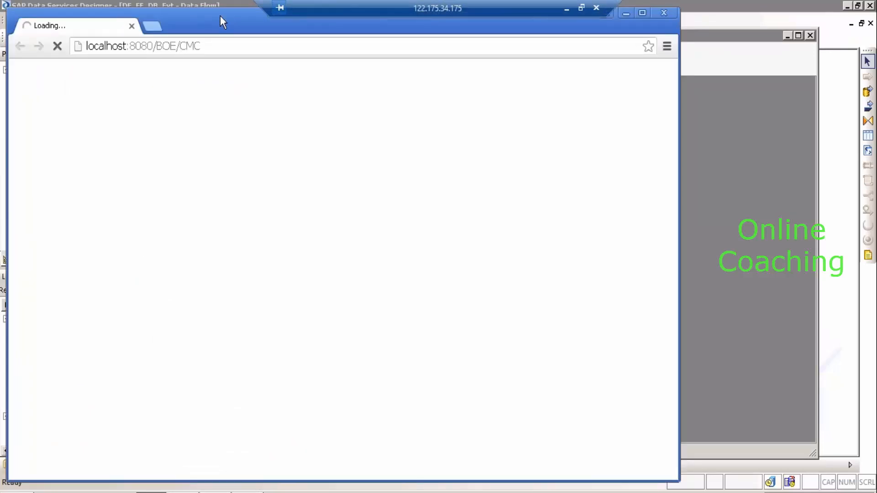
# Maximize Chrome and log on to the CMC as Administrator, declining to save the password.
pyautogui.doubleClick(220, 16)
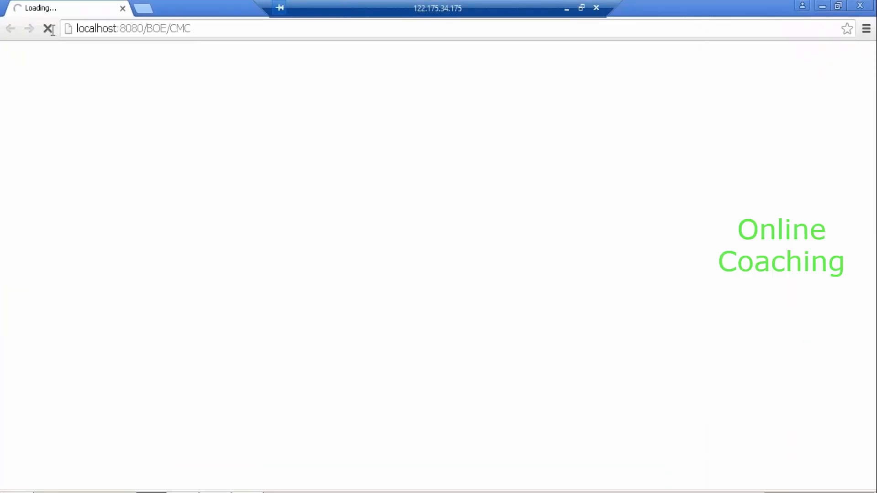
pyautogui.moveTo(117, 28); pyautogui.dragTo(53, 30)
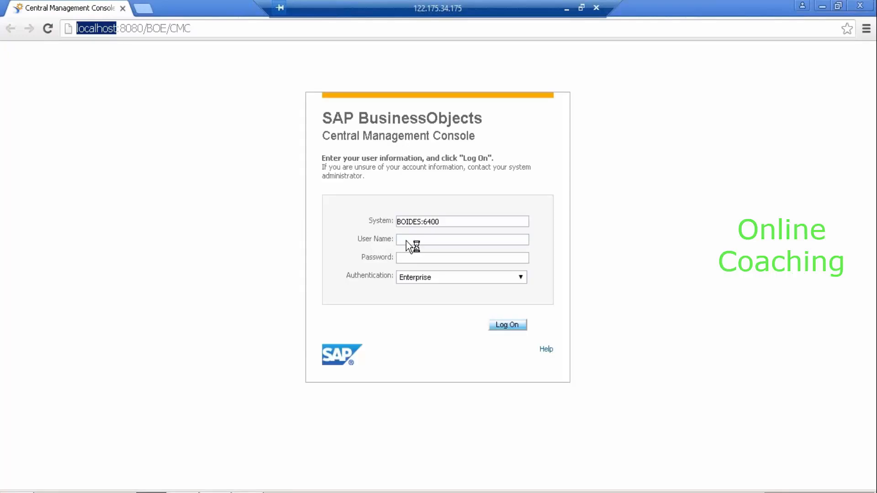
pyautogui.click(406, 241)
pyautogui.write('Adminis')
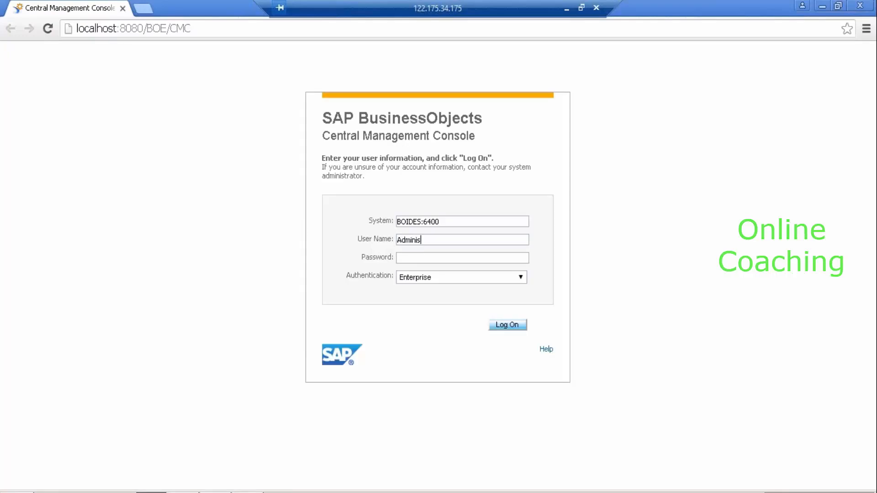
pyautogui.write('trator')
pyautogui.press('Tab')
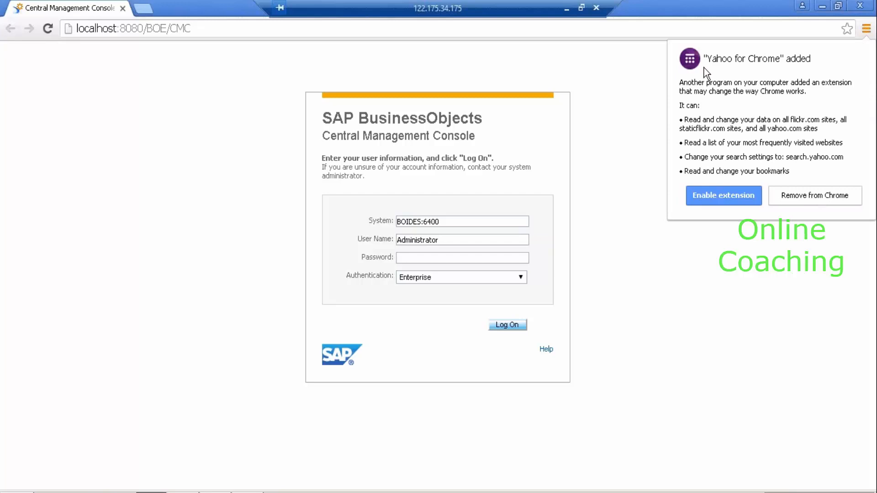
pyautogui.click(457, 258)
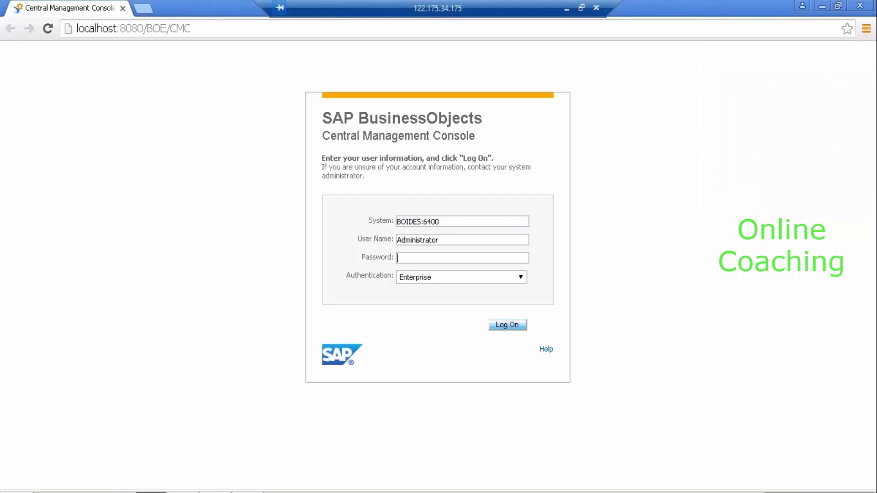
pyautogui.write('•••••••••')
pyautogui.click(516, 329)
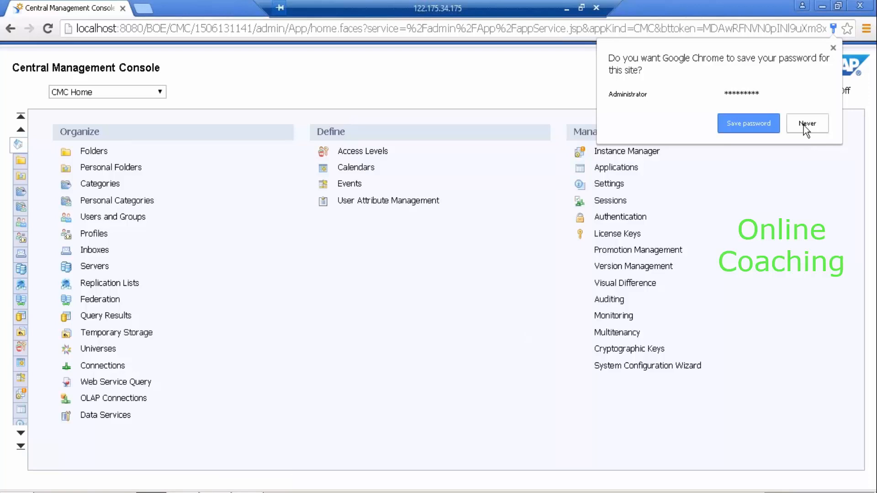
pyautogui.click(805, 124)
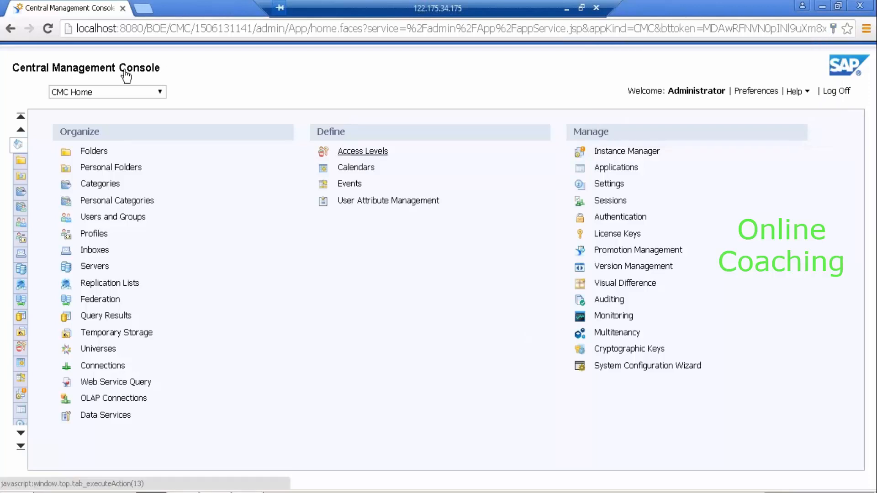
# Switch the CMC to the Data Services area and open the 'Configure a new Data Services repository' form.
pyautogui.click(130, 92)
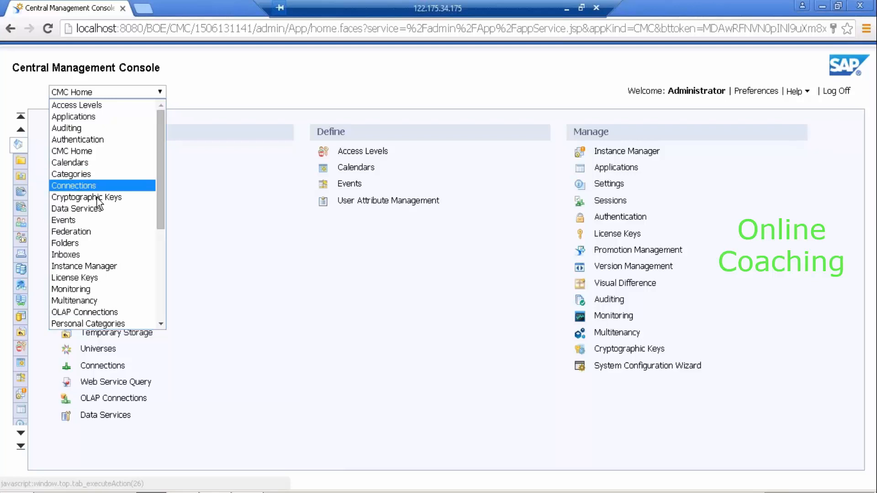
pyautogui.click(76, 209)
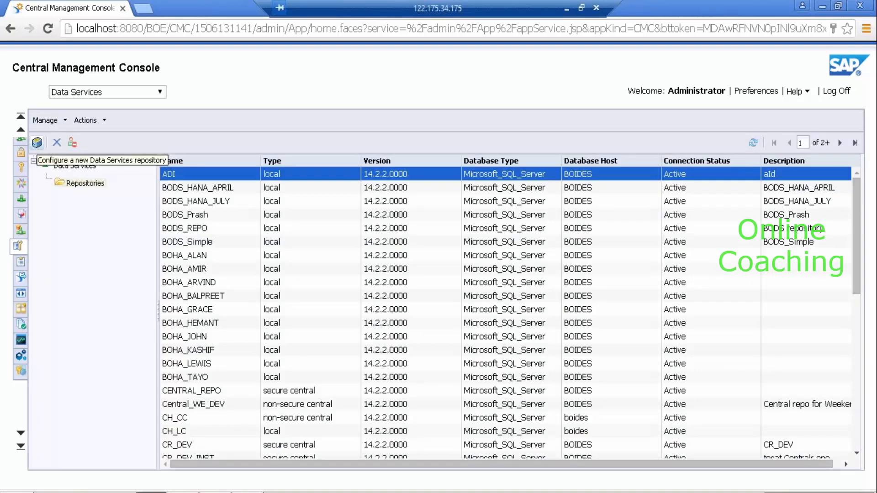
pyautogui.click(37, 143)
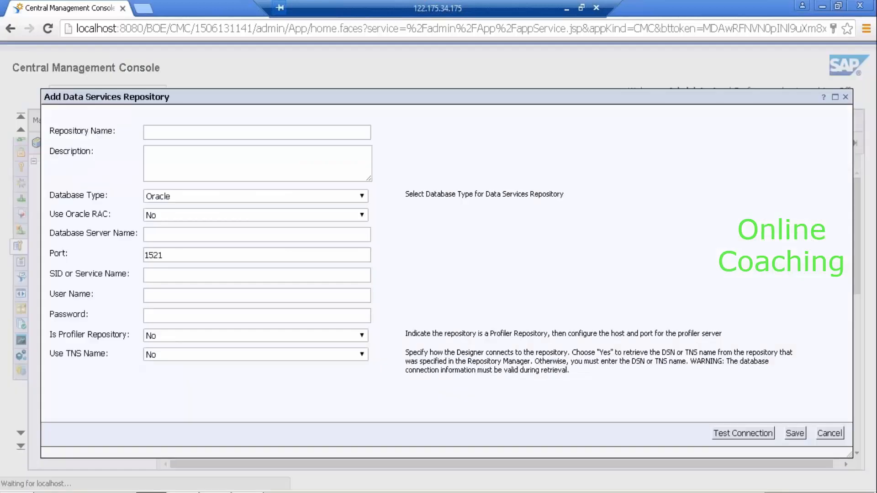
# Name the repository CR_DEV, describe it 'Development Central repo_ Sales', and choose Microsoft SQL Server.
pyautogui.click(155, 132)
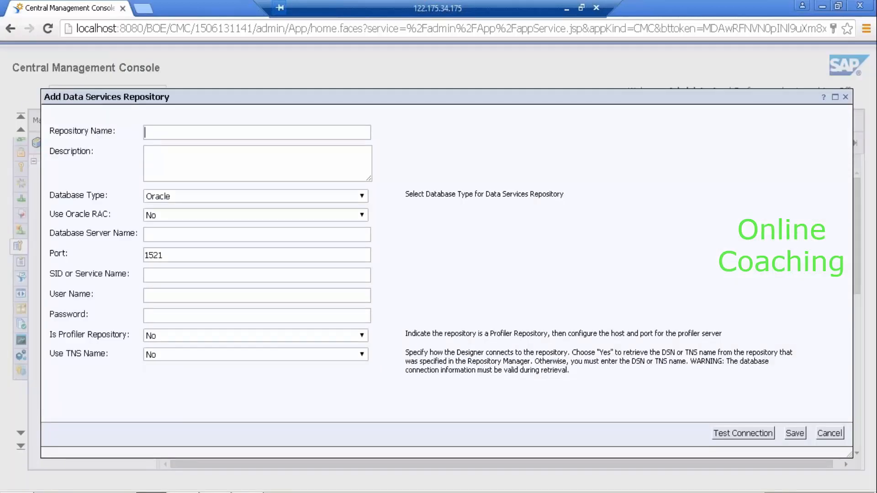
pyautogui.write('CR_DEV')
pyautogui.click(189, 155)
pyautogui.write('Development')
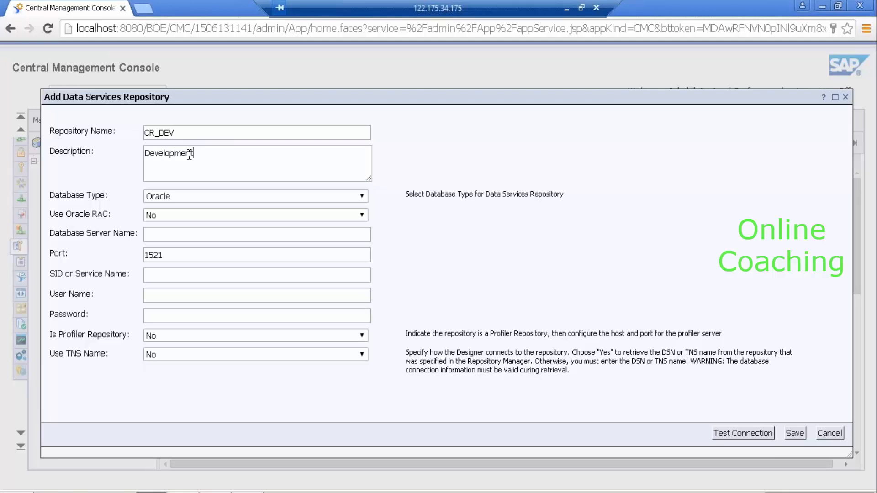
pyautogui.write(' Central repo_ Sales')
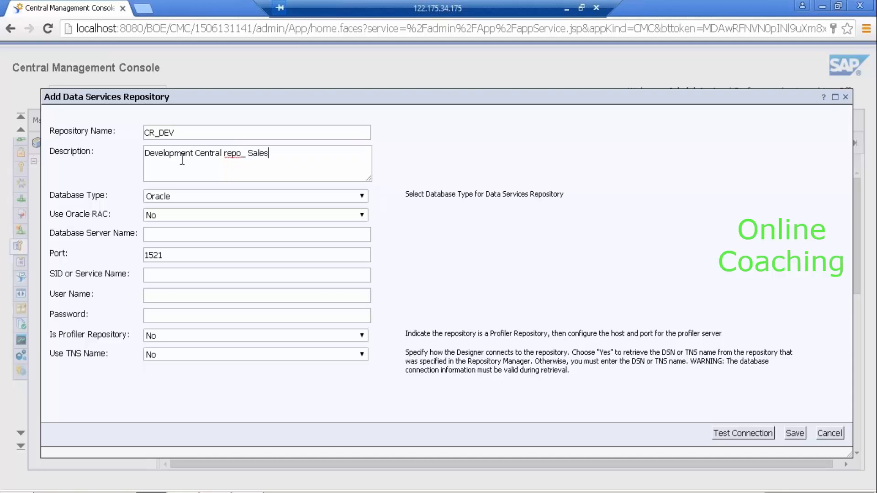
pyautogui.click(201, 197)
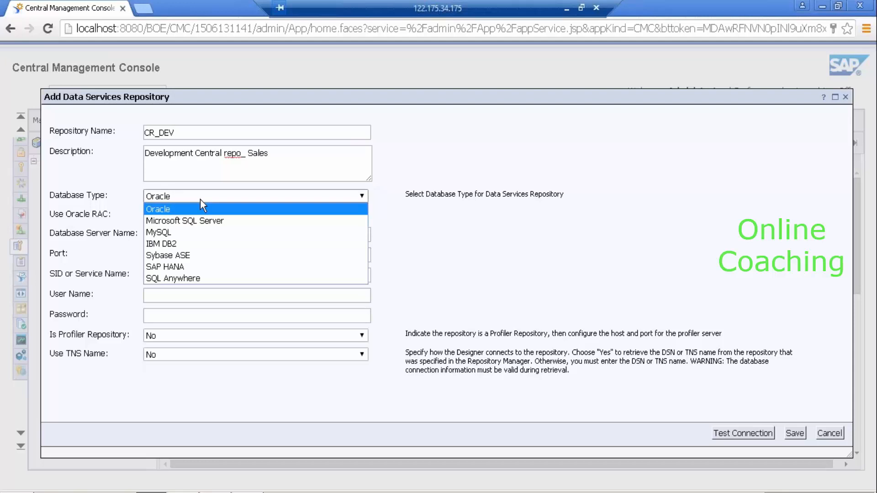
pyautogui.click(201, 221)
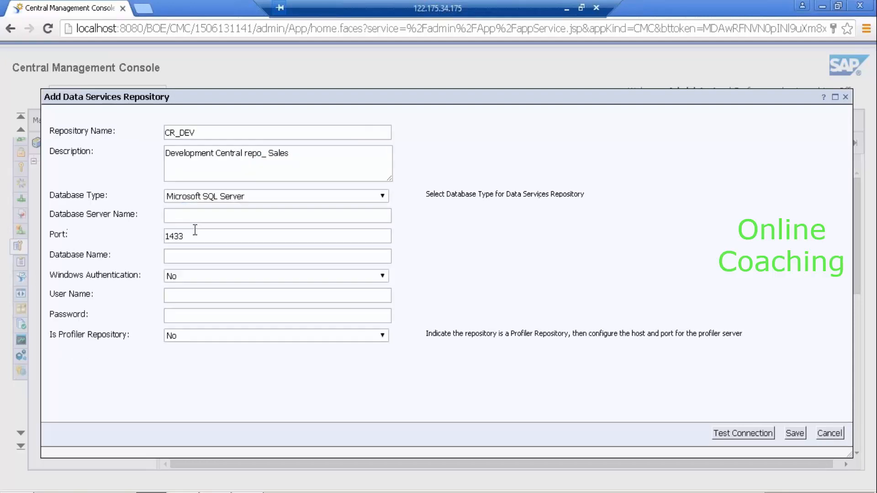
# Enter server BOIDES, port 1433, database DB_CR_DEV1, and the dsrep database user with its password.
pyautogui.click(192, 220)
pyautogui.write('BOIDES')
pyautogui.press('Tab')
pyautogui.press('Tab')
pyautogui.write('DB_CR_DEV1')
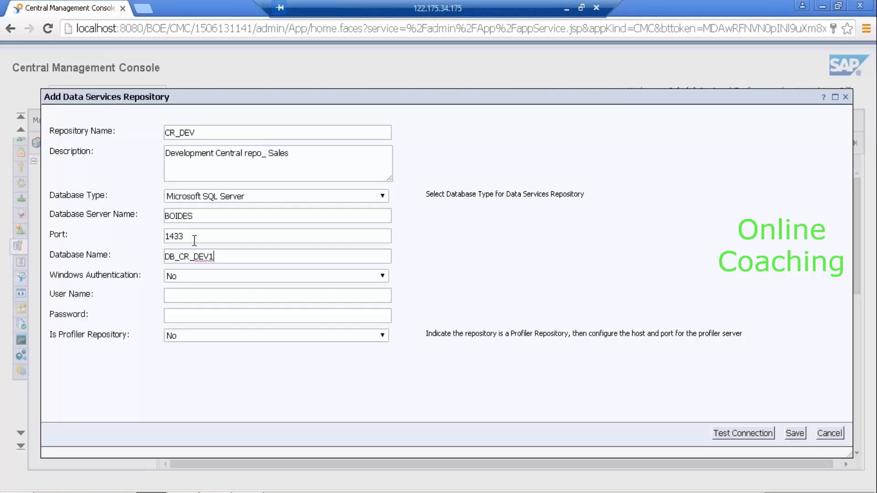
pyautogui.moveTo(199, 237); pyautogui.dragTo(116, 242)
pyautogui.click(191, 295)
pyautogui.press('Tab')
# Test the connection, rename the duplicate to CR_DEV1, retest successfully and save the repository.
pyautogui.click(745, 434)
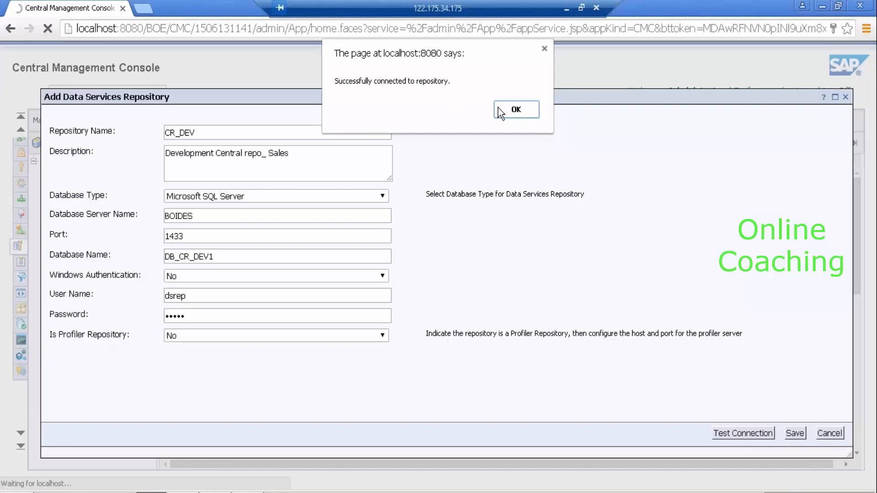
pyautogui.click(515, 110)
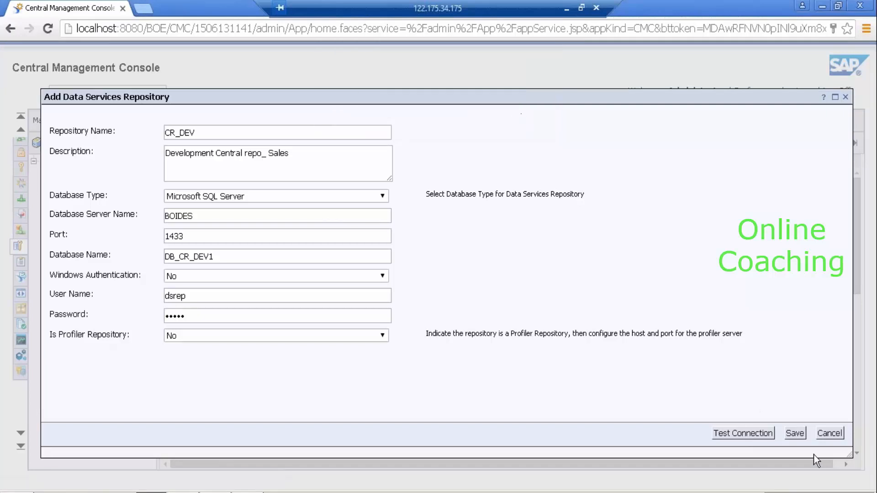
pyautogui.click(795, 433)
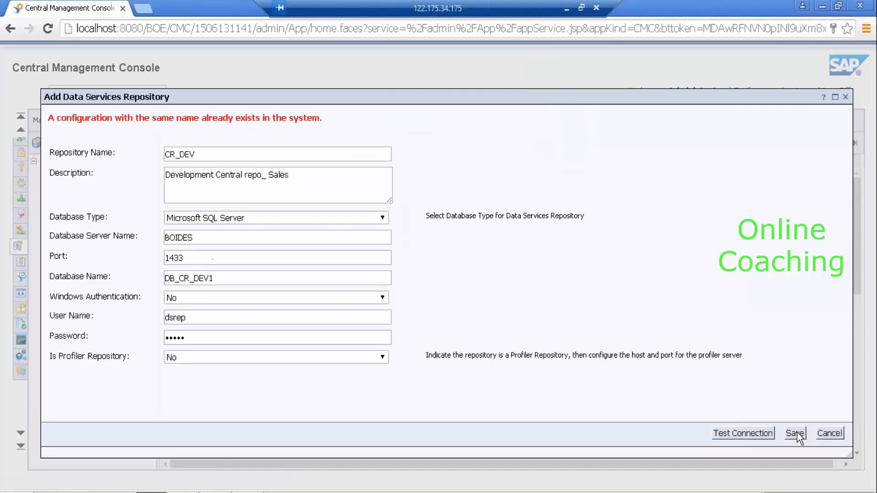
pyautogui.click(253, 157)
pyautogui.write('1')
pyautogui.click(736, 435)
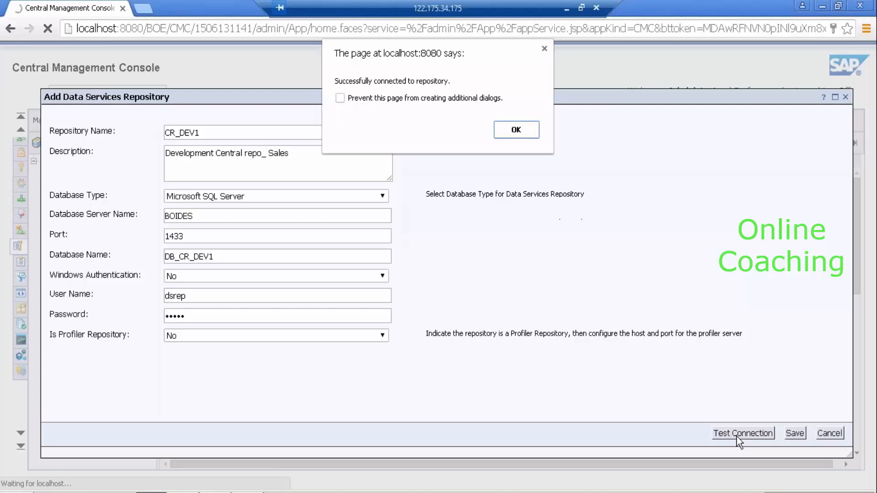
pyautogui.click(519, 130)
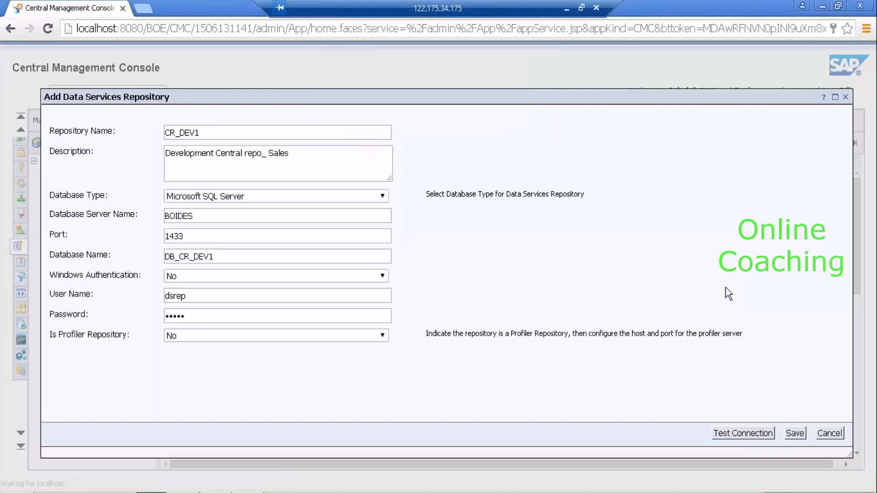
pyautogui.click(798, 434)
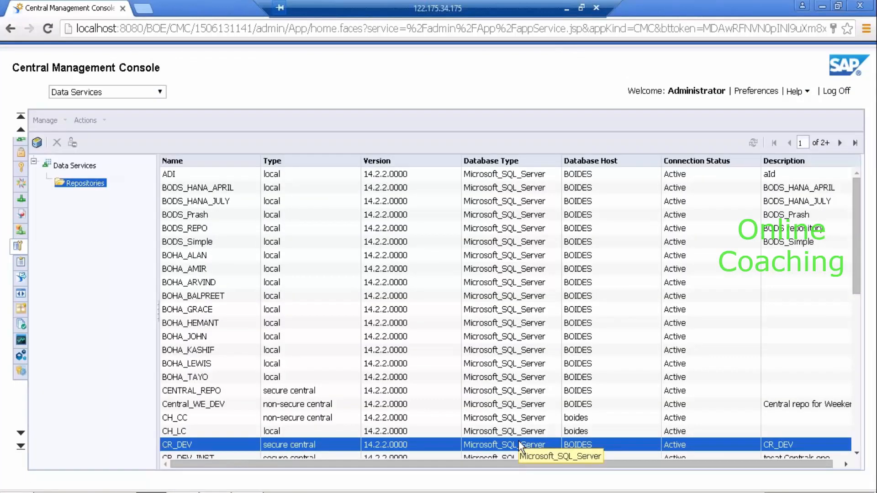
# Locate CR_DEV1 in the repository list and review its properties without making changes.
pyautogui.press('Down')
pyautogui.press('Down')
pyautogui.press('Down')
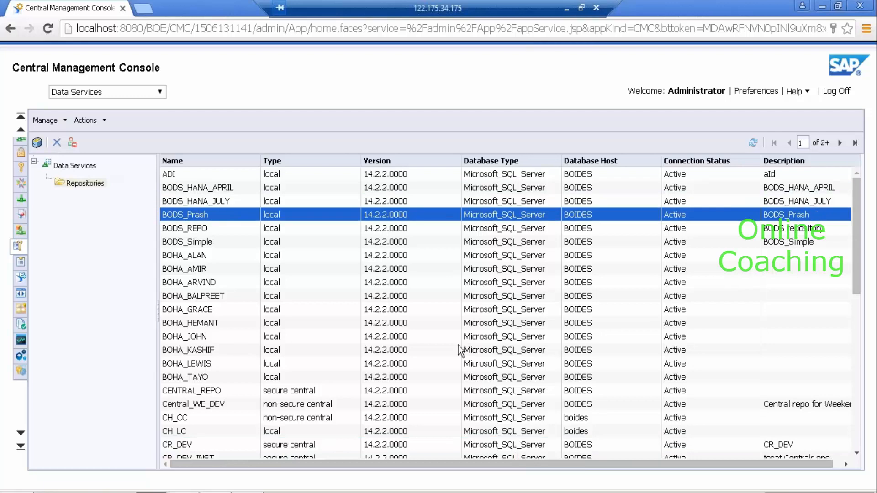
pyautogui.scroll(-3, 853, 451)
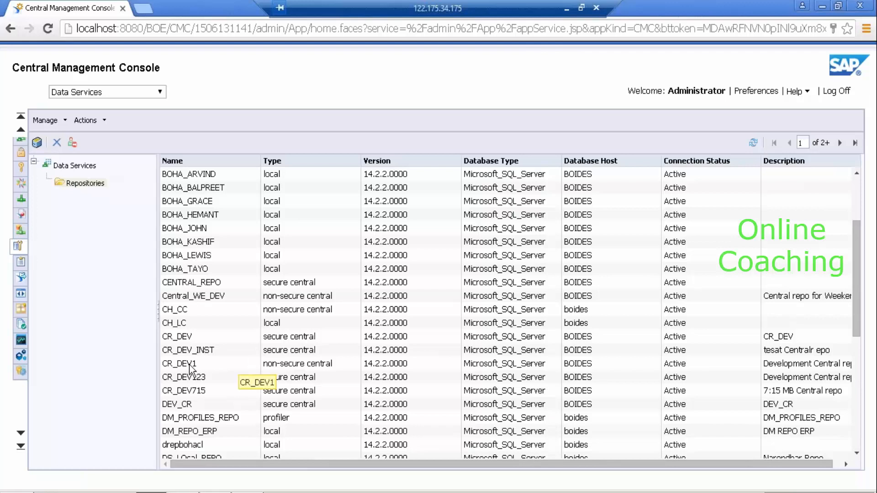
pyautogui.click(267, 359)
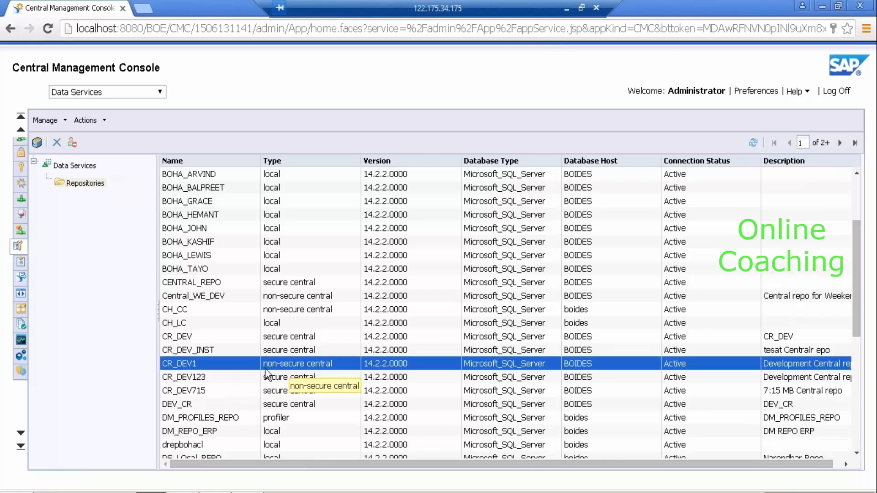
pyautogui.doubleClick(309, 363)
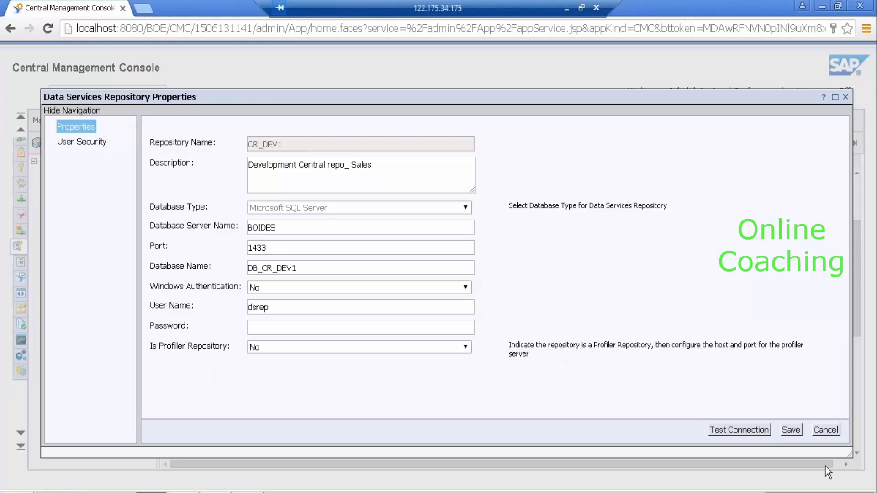
pyautogui.click(826, 430)
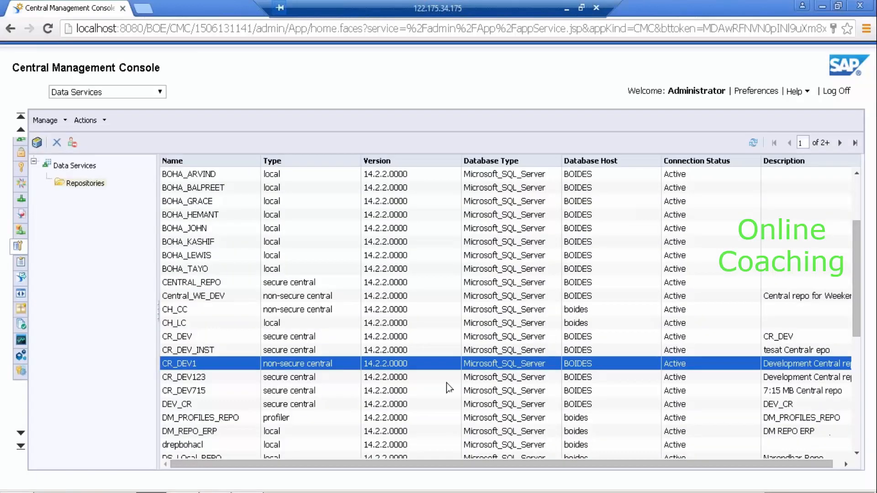
# Highlight the Notepad line about logging in to Designer.
pyautogui.click(567, 7)
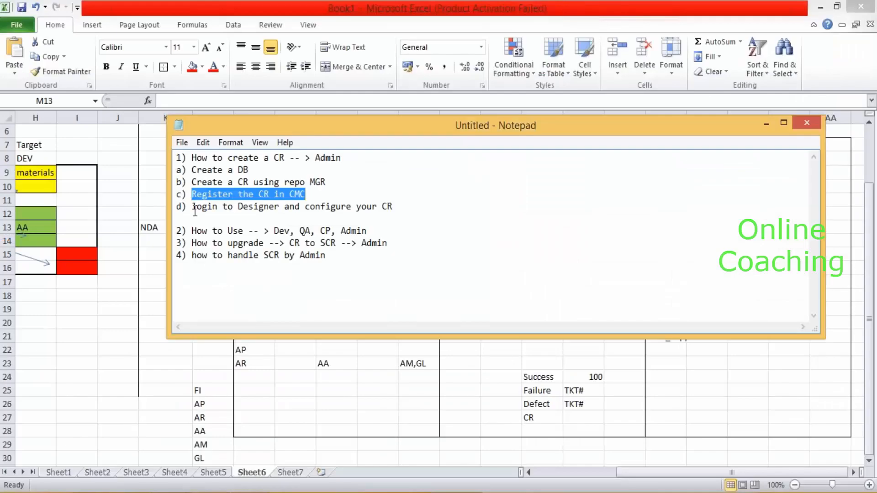
pyautogui.moveTo(195, 210); pyautogui.dragTo(400, 207)
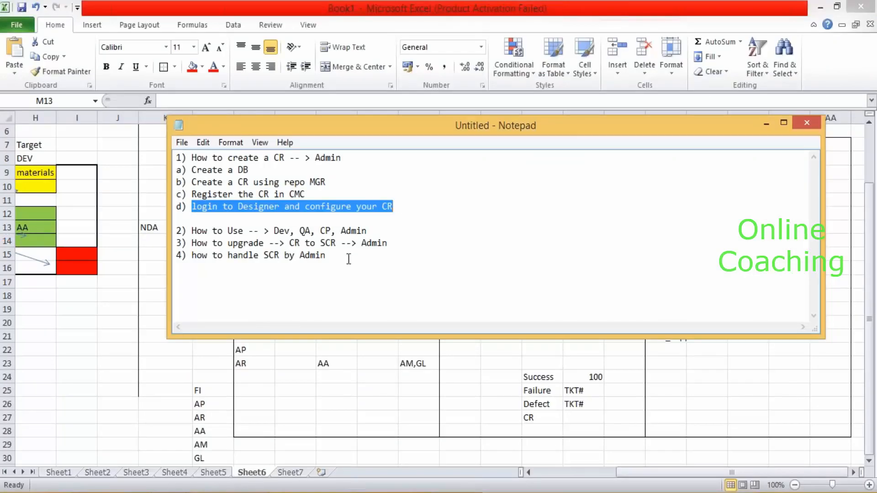
pyautogui.click(219, 492)
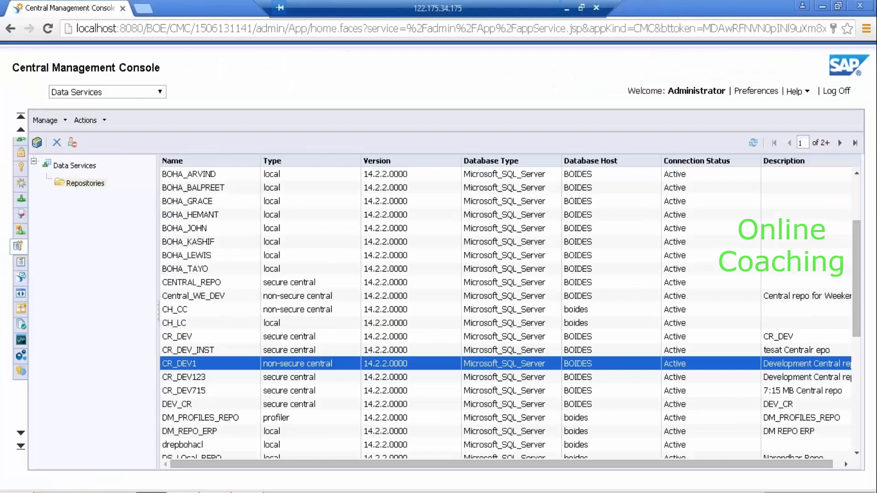
# Close all Designer workspace windows and show the Start Page again.
pyautogui.click(184, 492)
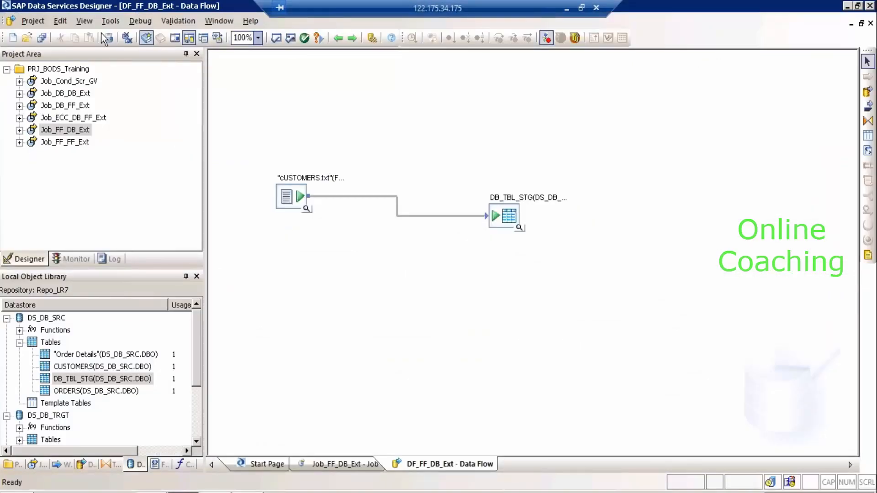
pyautogui.click(126, 40)
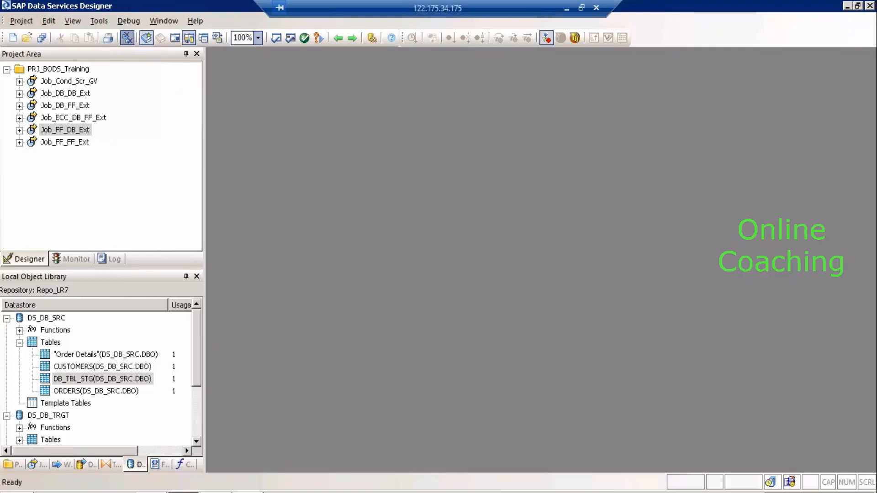
pyautogui.click(194, 20)
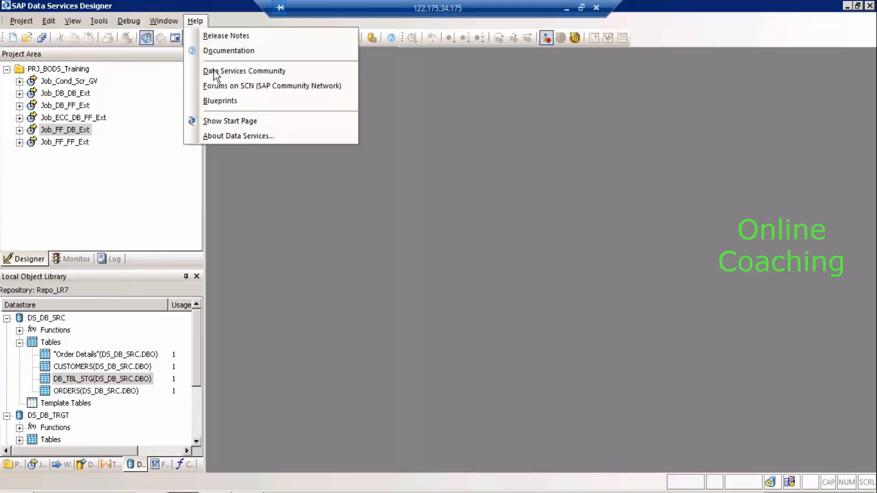
pyautogui.click(226, 123)
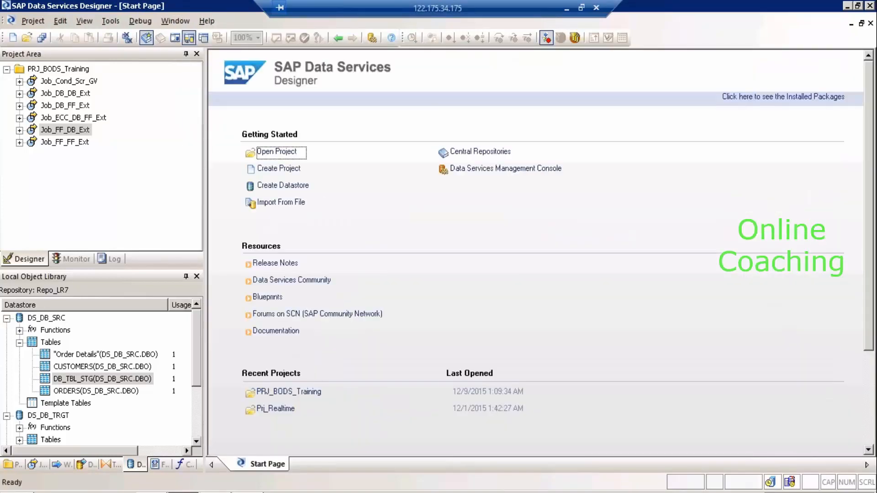
# Start adding a connection in Tools > Central Repositories and log on to list available repositories.
pyautogui.click(110, 20)
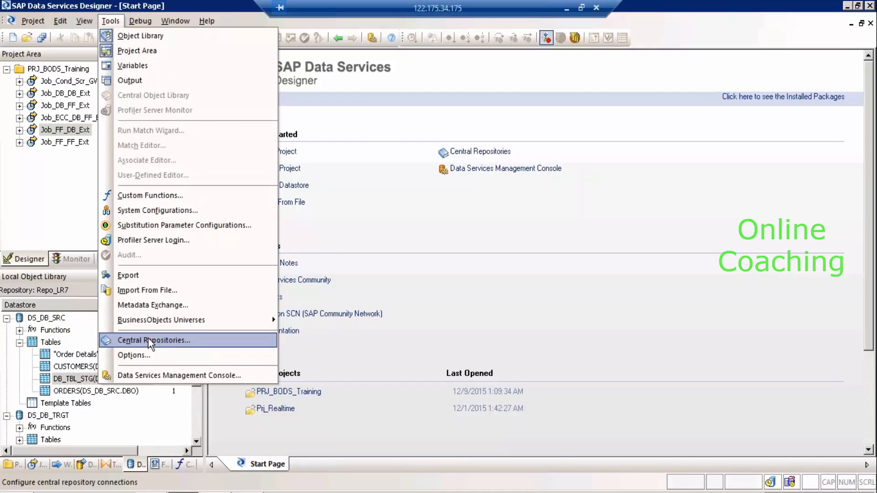
pyautogui.click(148, 340)
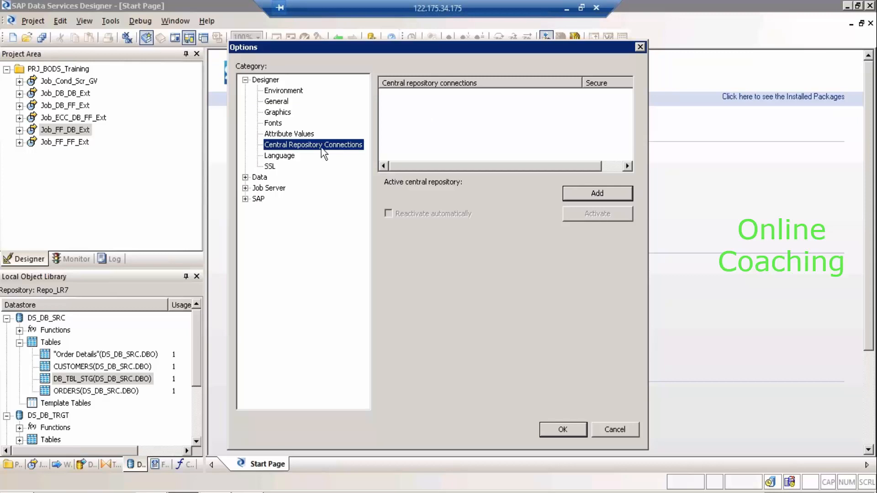
pyautogui.click(599, 192)
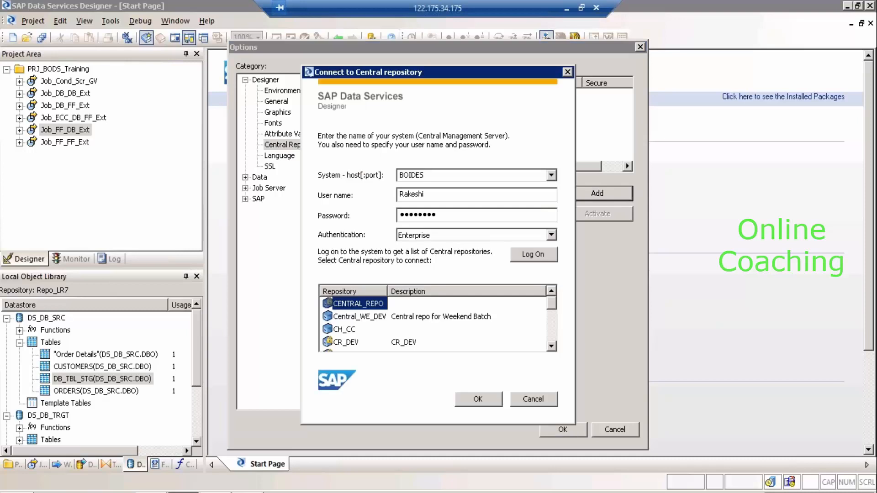
pyautogui.click(543, 254)
# Select CR_DEV1 from the repository list and connect with its repository password.
pyautogui.doubleClick(552, 346)
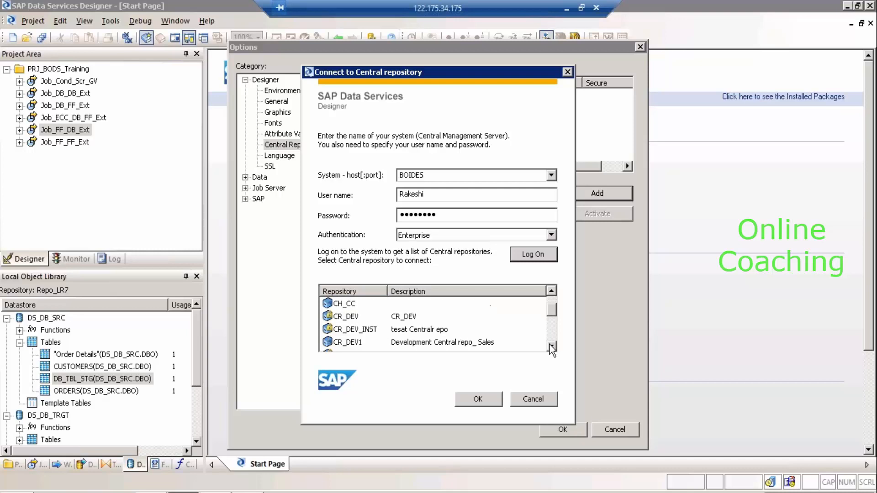
pyautogui.click(359, 344)
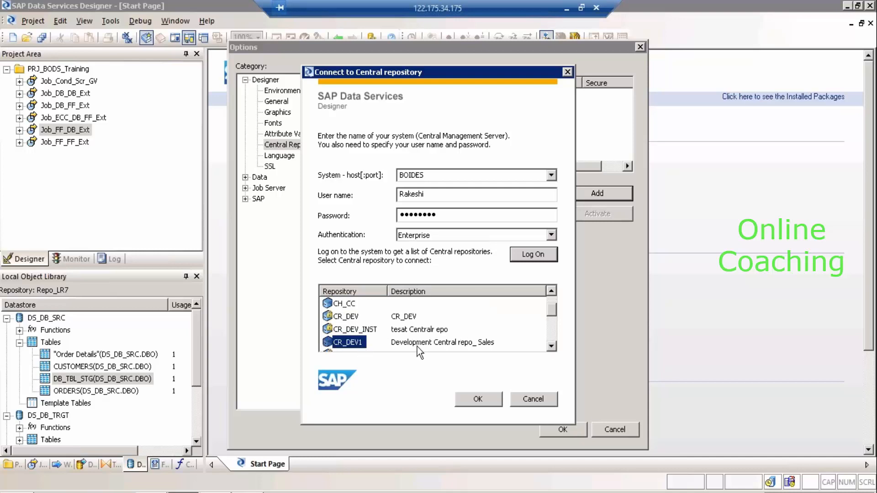
pyautogui.click(463, 342)
pyautogui.click(332, 342)
pyautogui.click(349, 334)
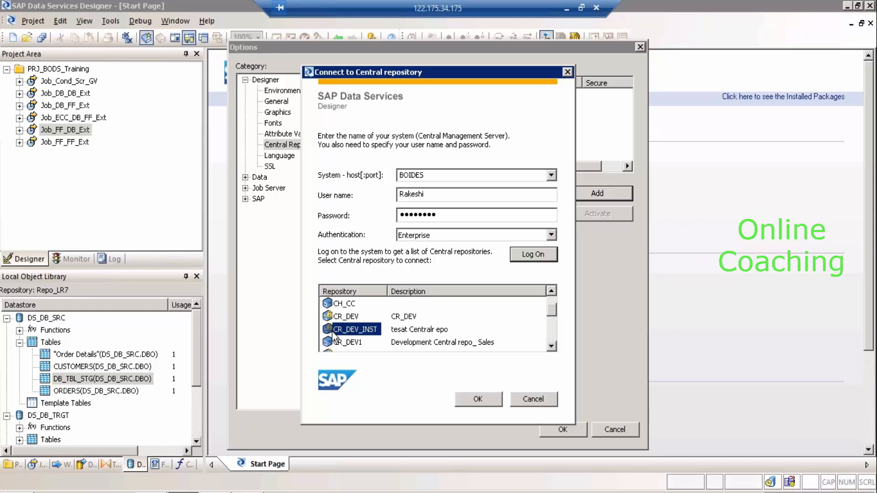
pyautogui.click(334, 343)
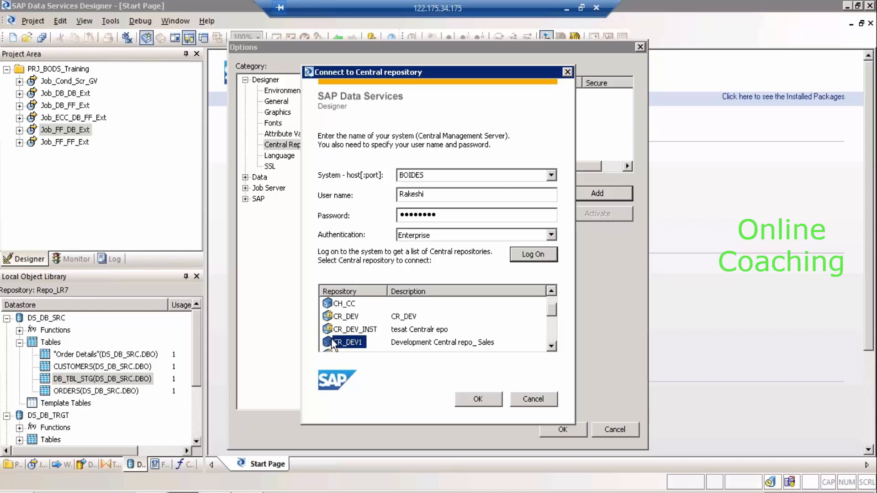
pyautogui.click(360, 333)
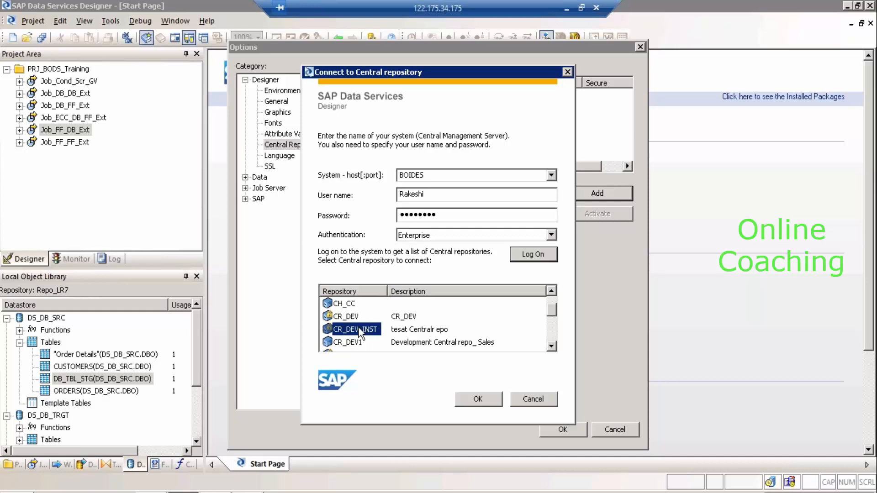
pyautogui.click(350, 345)
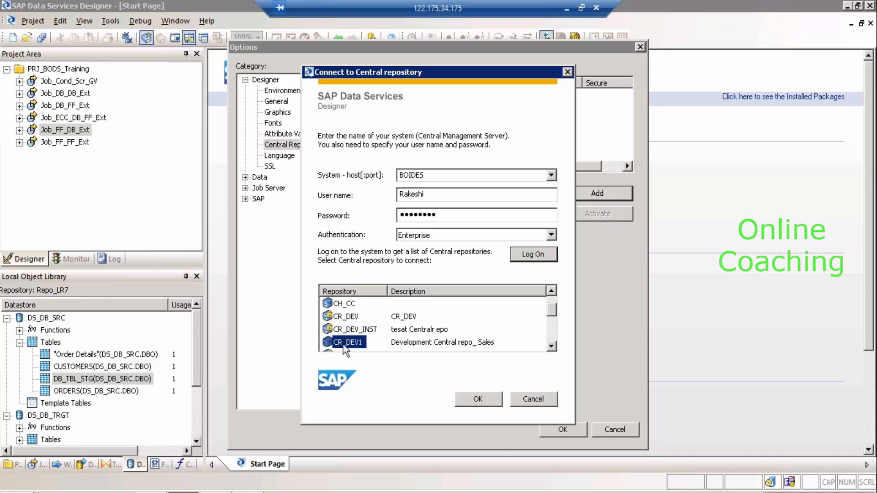
pyautogui.click(488, 396)
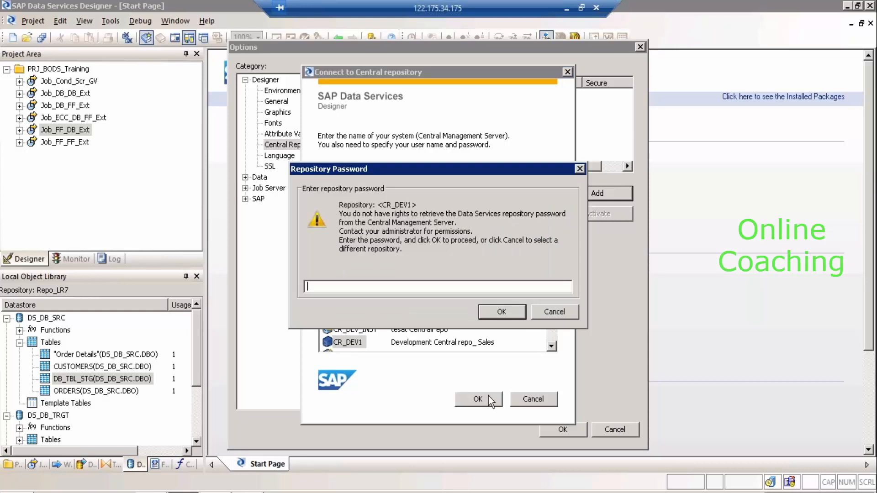
pyautogui.write('••••••')
pyautogui.press('Return')
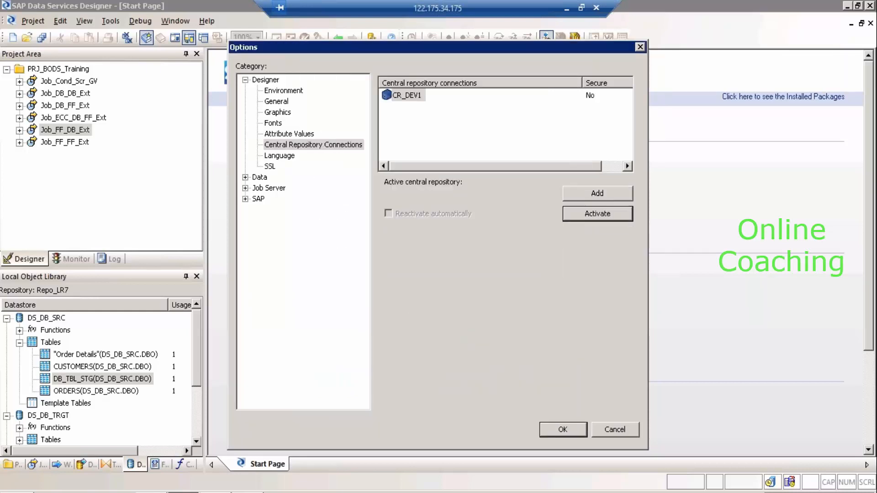
# Activate the CR_DEV1 connection and close Options with OK.
pyautogui.click(409, 95)
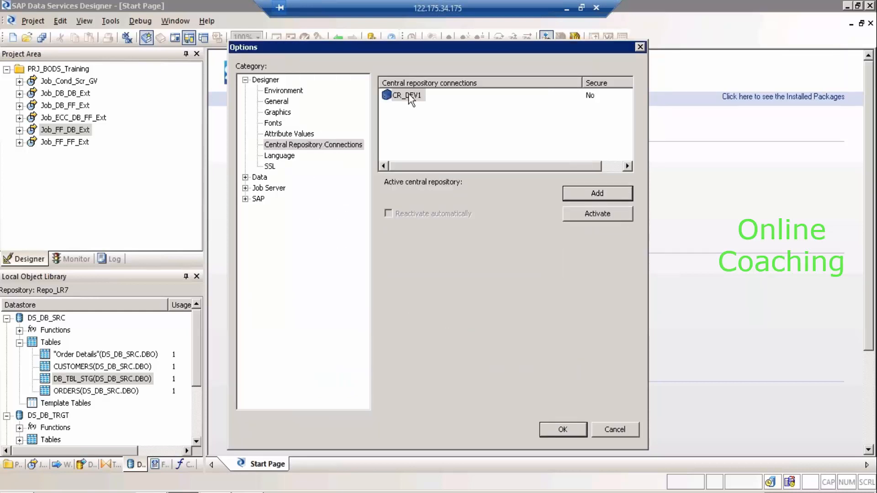
pyautogui.click(410, 95)
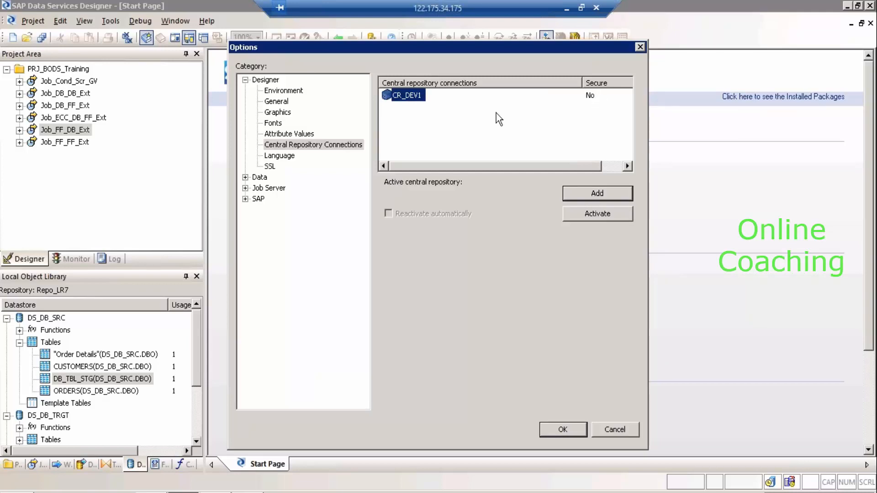
pyautogui.click(610, 218)
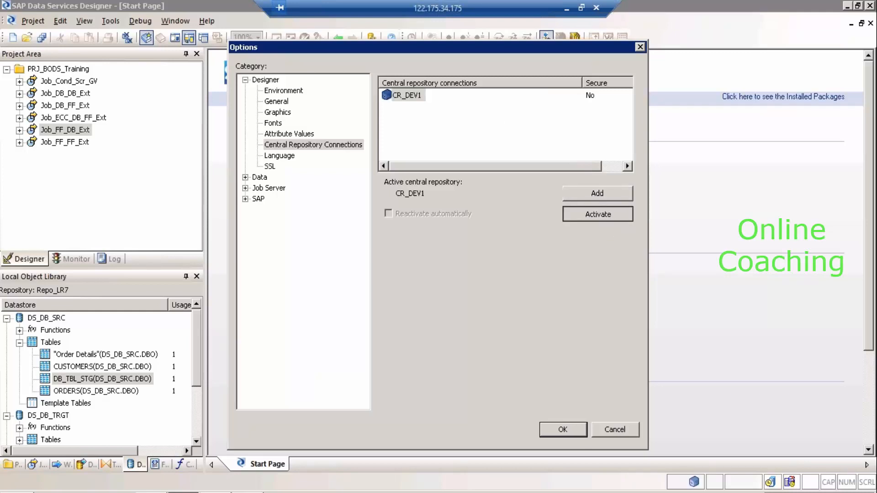
pyautogui.click(562, 430)
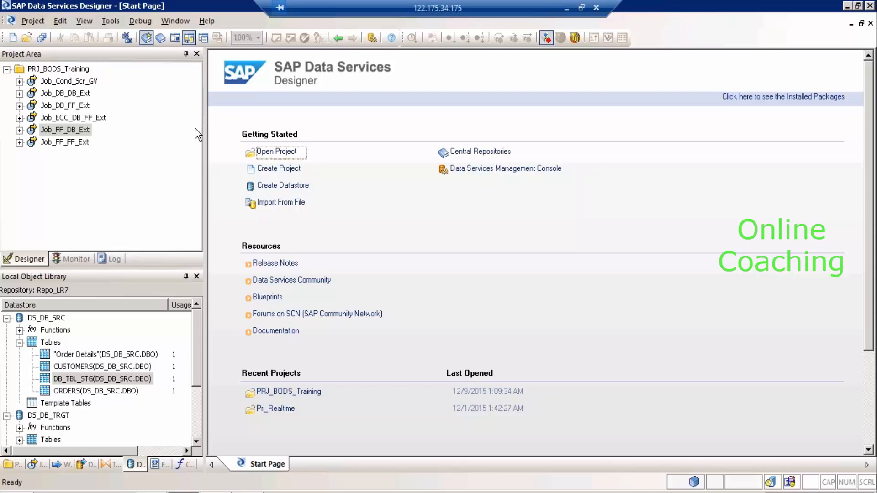
# Try adding a CR_DEV central repository connection, which is refused with access denied.
pyautogui.click(110, 20)
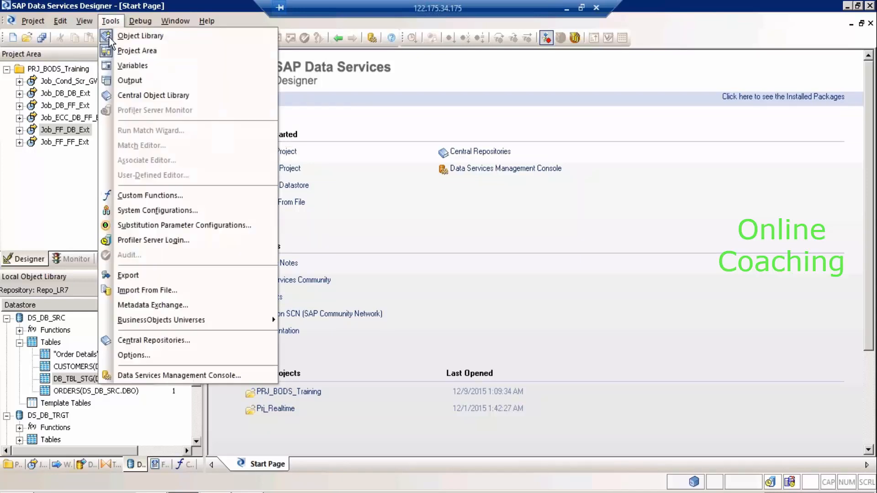
pyautogui.click(154, 343)
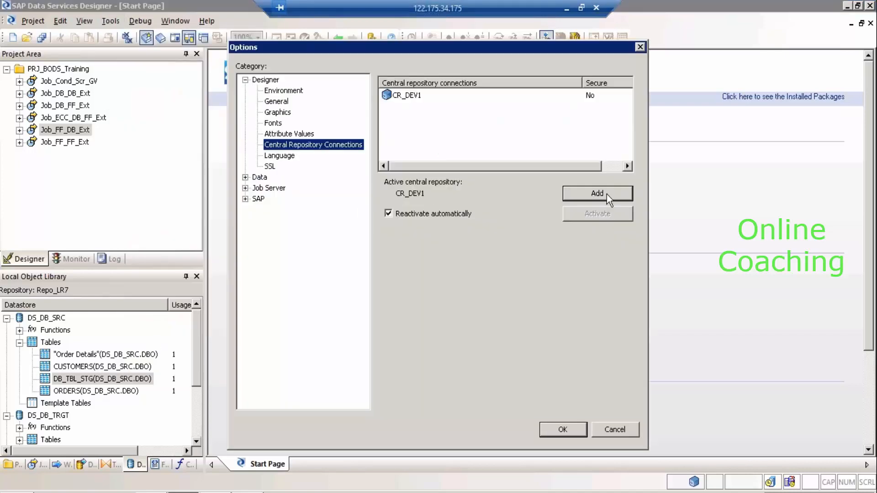
pyautogui.click(607, 194)
pyautogui.click(607, 194)
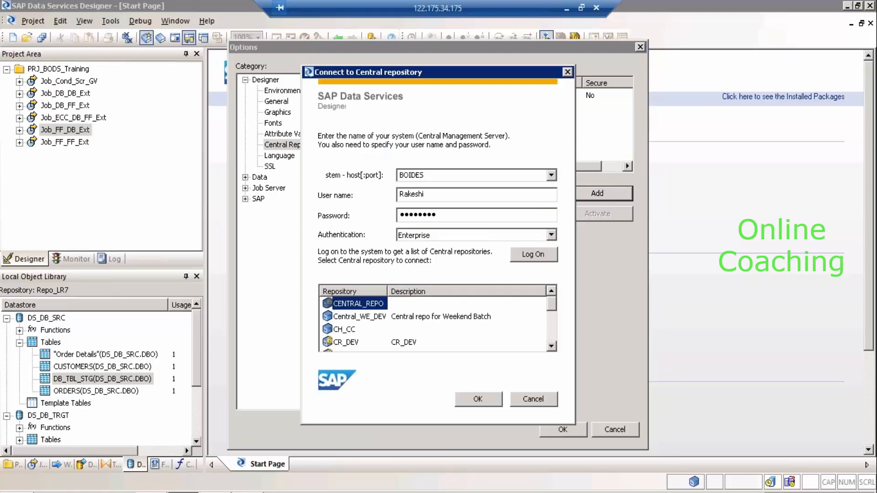
pyautogui.click(347, 344)
pyautogui.click(492, 402)
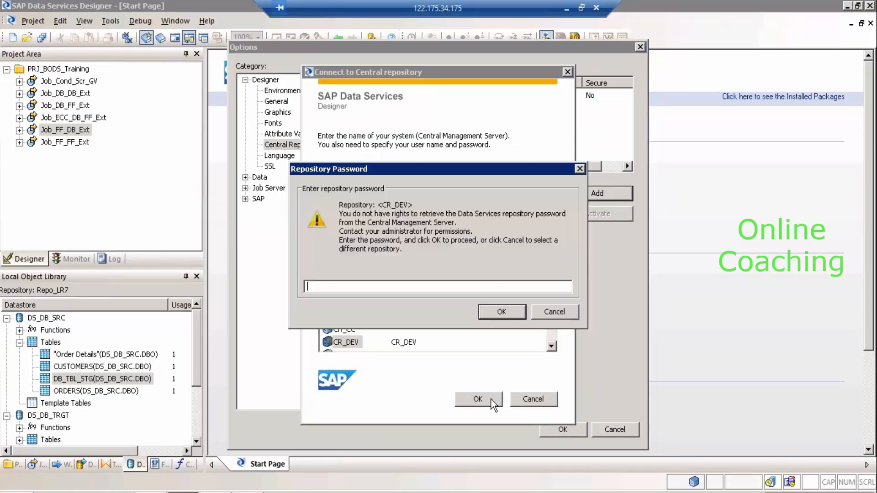
pyautogui.write('***')
pyautogui.press('Return')
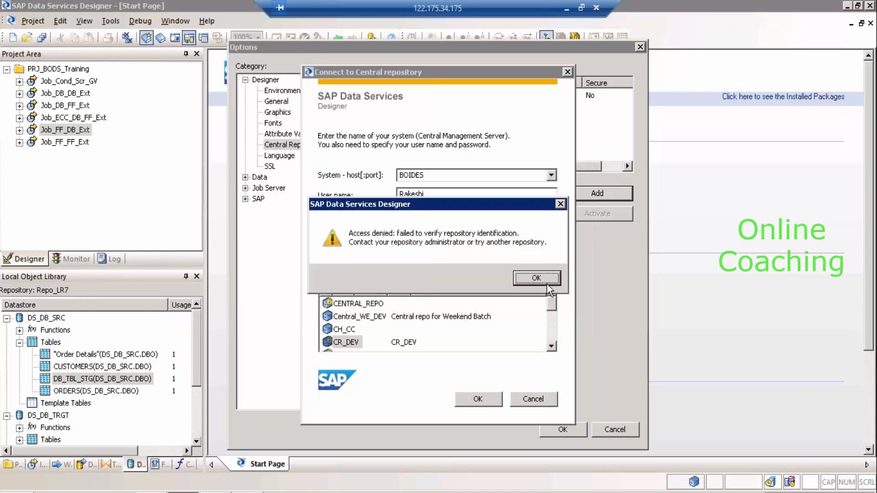
pyautogui.click(546, 282)
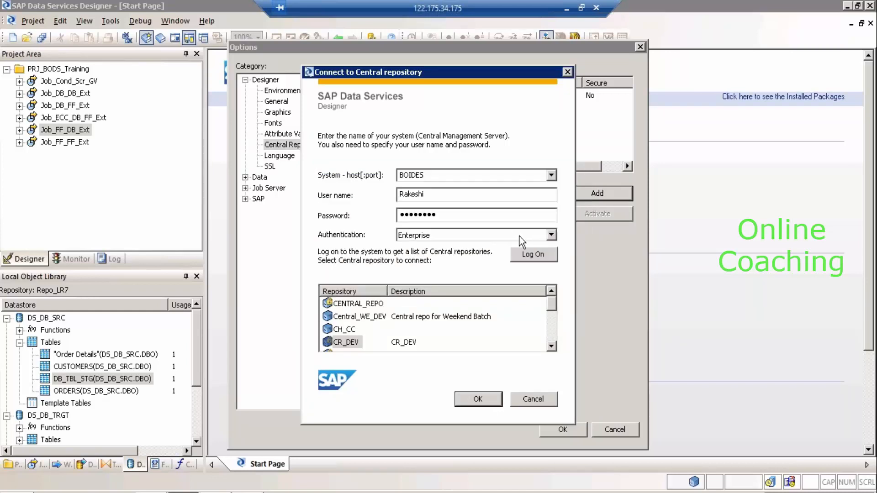
pyautogui.click(355, 343)
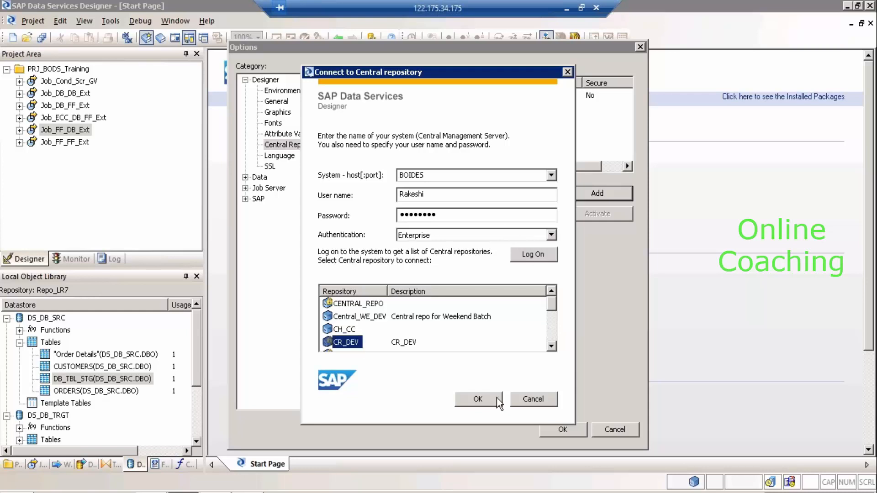
pyautogui.click(477, 399)
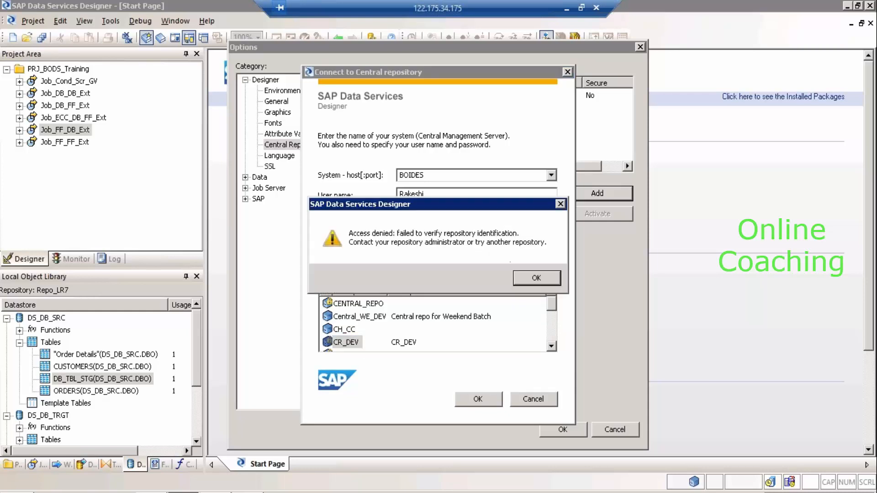
pyautogui.click(533, 277)
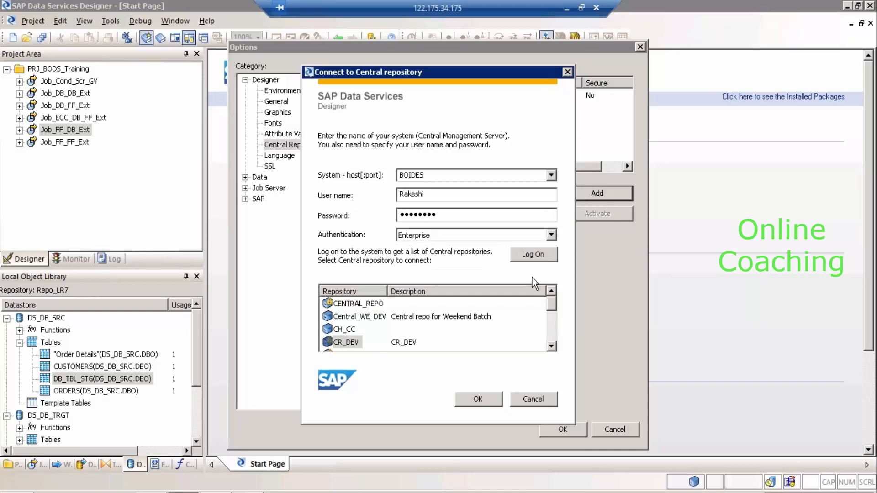
# Connect to CR_DEV123 with its repository password, leaving CR_DEV1 selected as active.
pyautogui.click(552, 345)
pyautogui.click(552, 345)
pyautogui.click(553, 346)
pyautogui.click(552, 345)
pyautogui.click(553, 346)
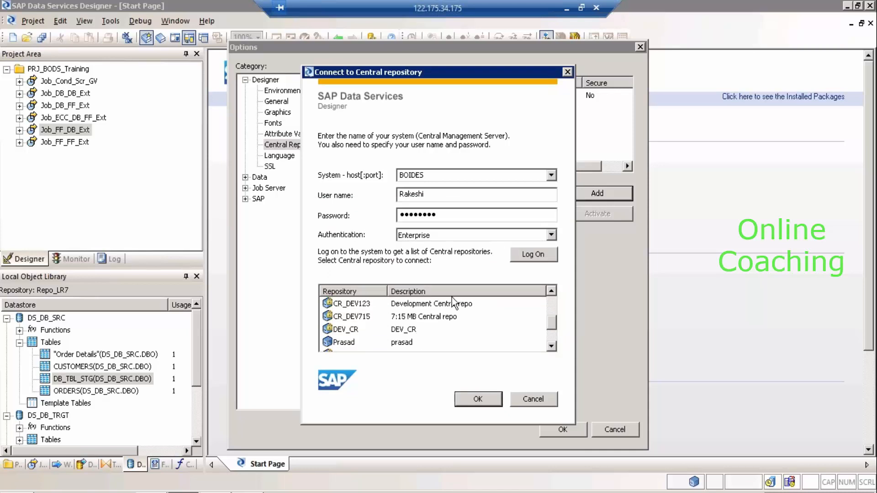
pyautogui.click(358, 307)
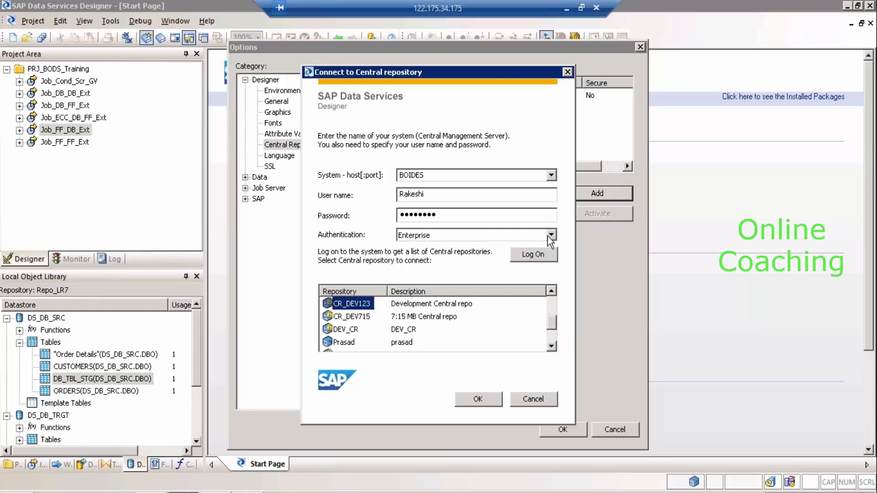
pyautogui.click(528, 253)
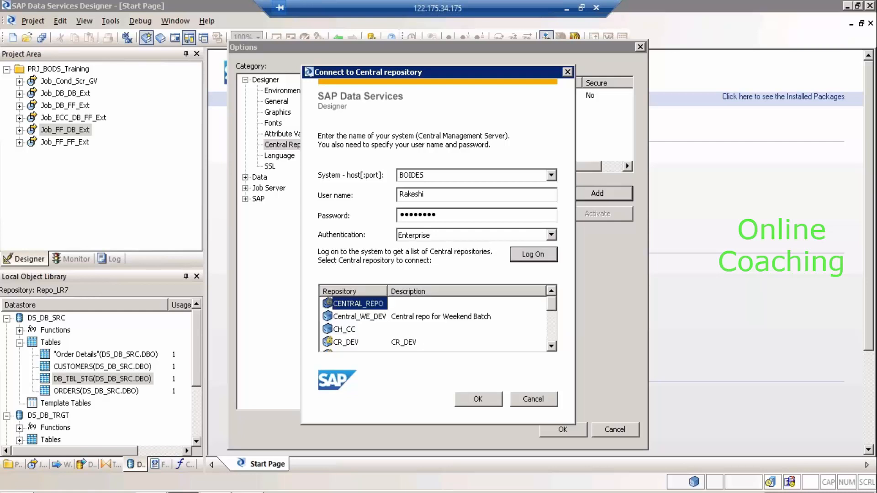
pyautogui.click(552, 327)
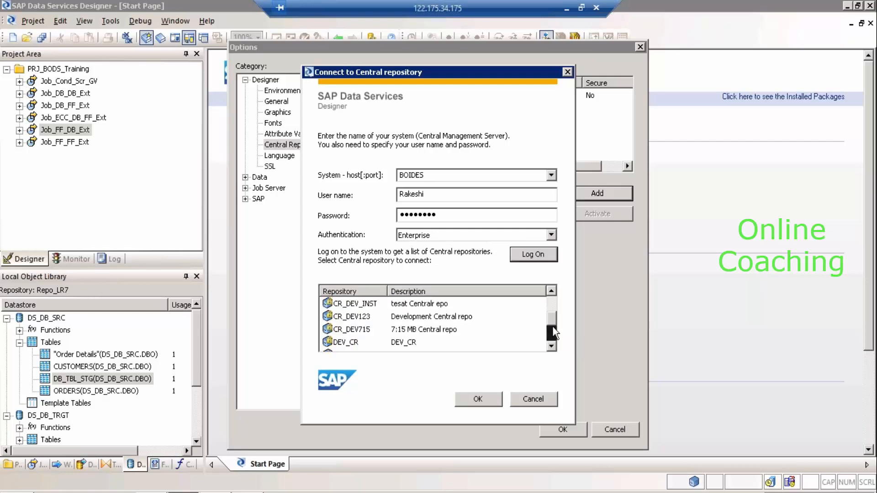
pyautogui.click(356, 317)
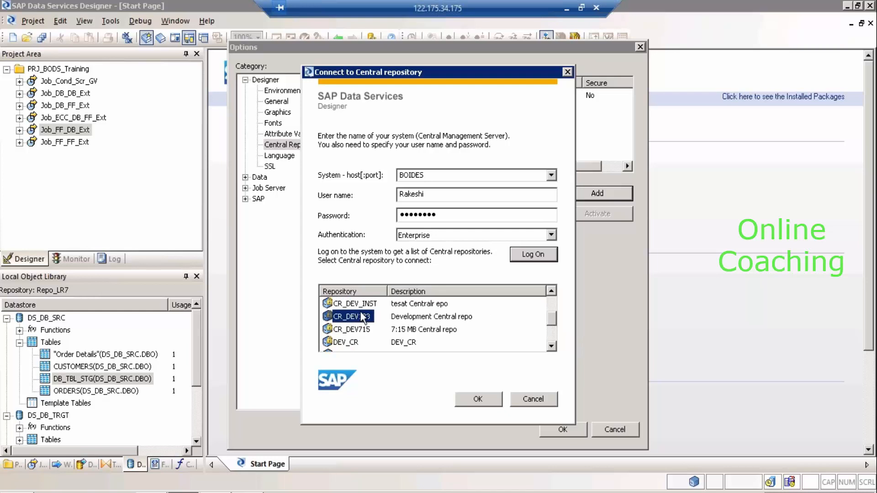
pyautogui.click(476, 399)
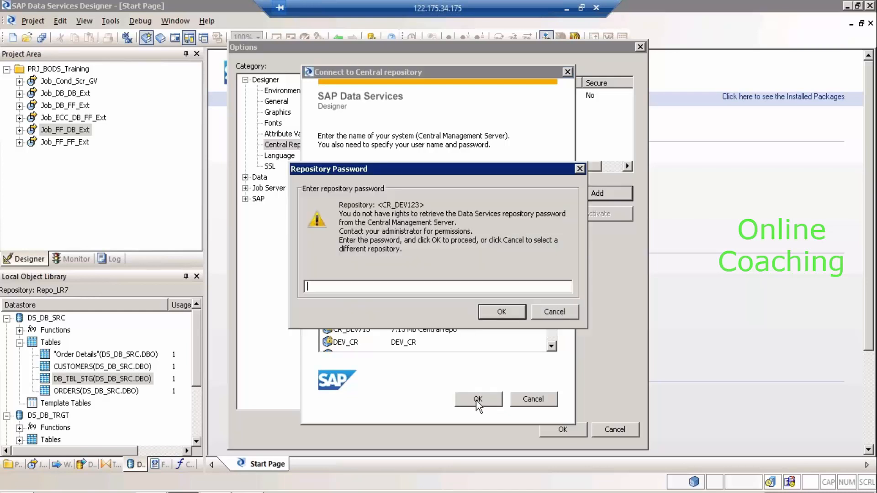
pyautogui.write('******')
pyautogui.press('Return')
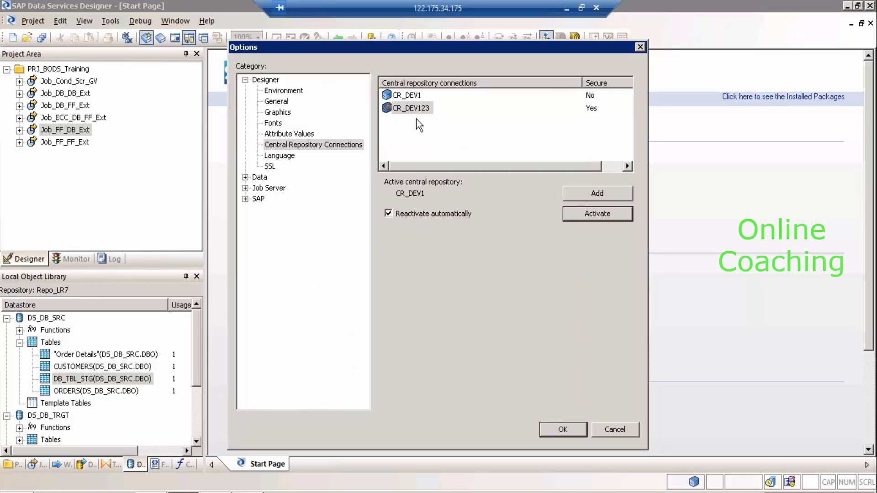
pyautogui.click(407, 96)
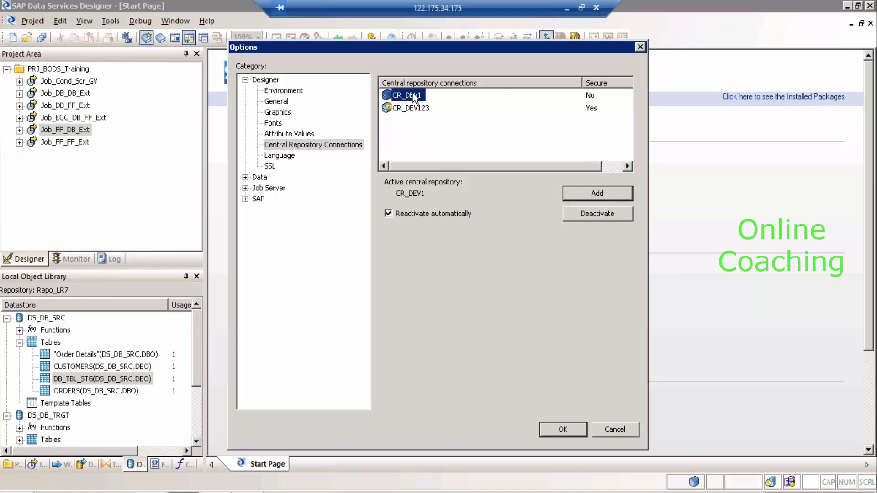
pyautogui.click(418, 109)
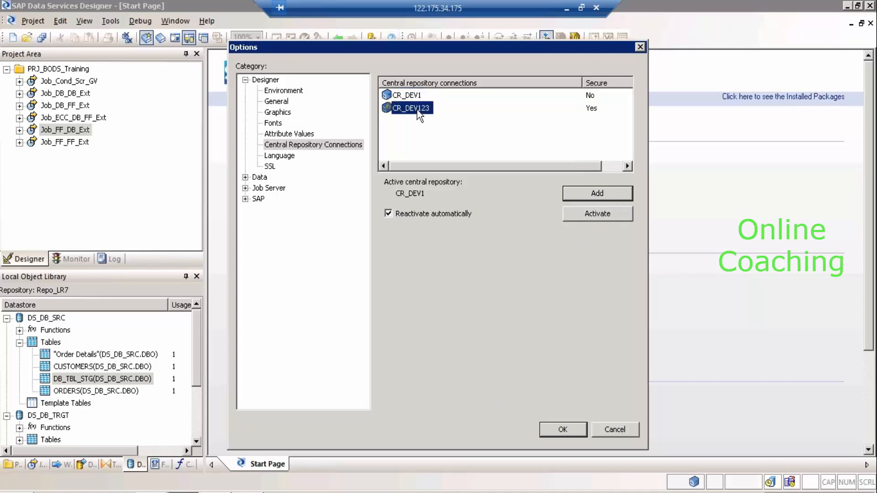
pyautogui.click(413, 96)
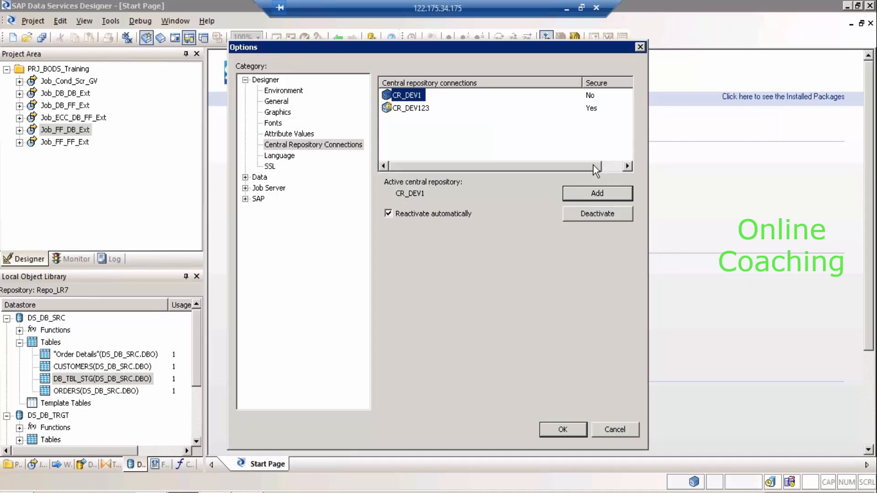
# Close Options, show the Central Object Library for CR_DEV1, and widen the project and library panels.
pyautogui.click(625, 427)
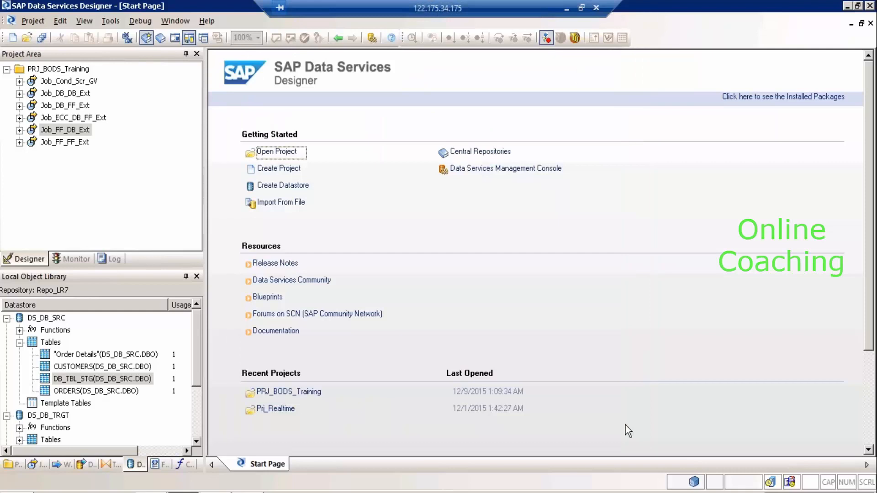
pyautogui.click(161, 40)
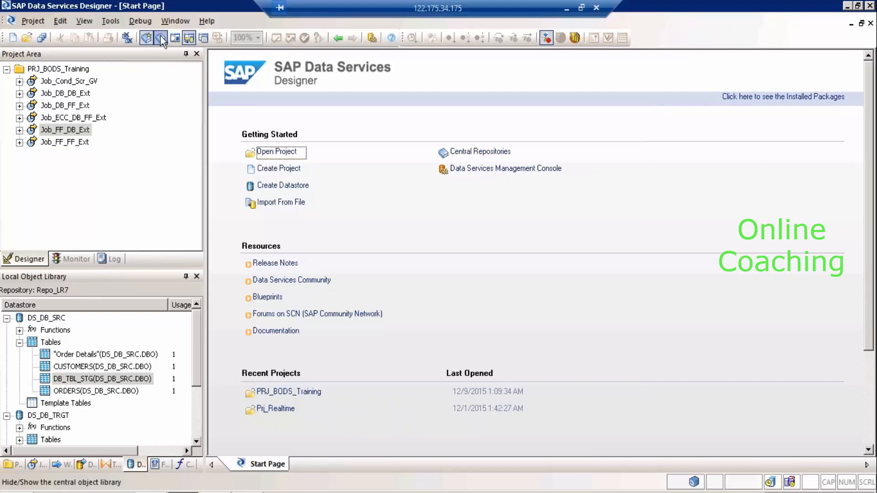
pyautogui.click(161, 40)
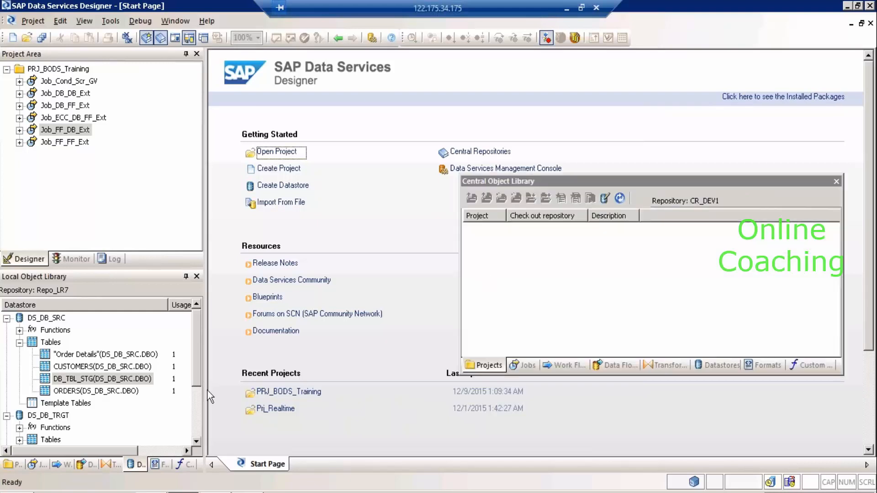
pyautogui.moveTo(205, 394); pyautogui.dragTo(377, 389)
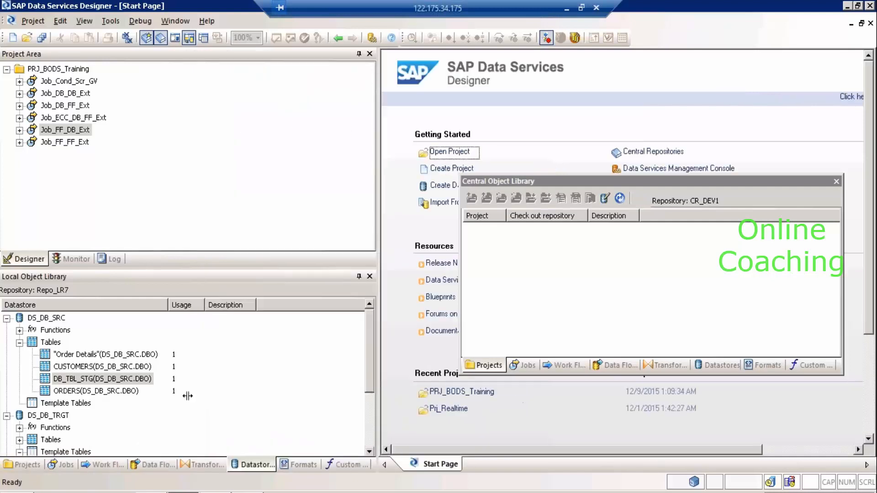
# Browse the Projects, Jobs and Custom Functions tabs in both the local and central libraries.
pyautogui.click(27, 464)
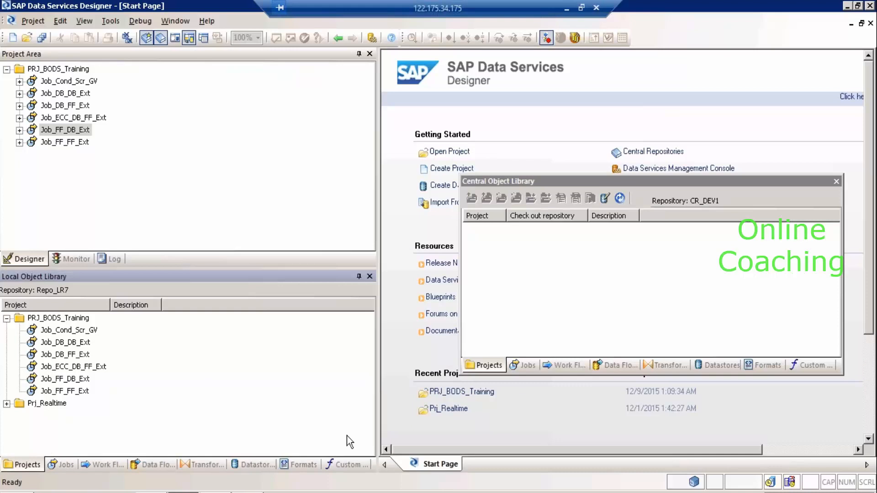
pyautogui.click(524, 366)
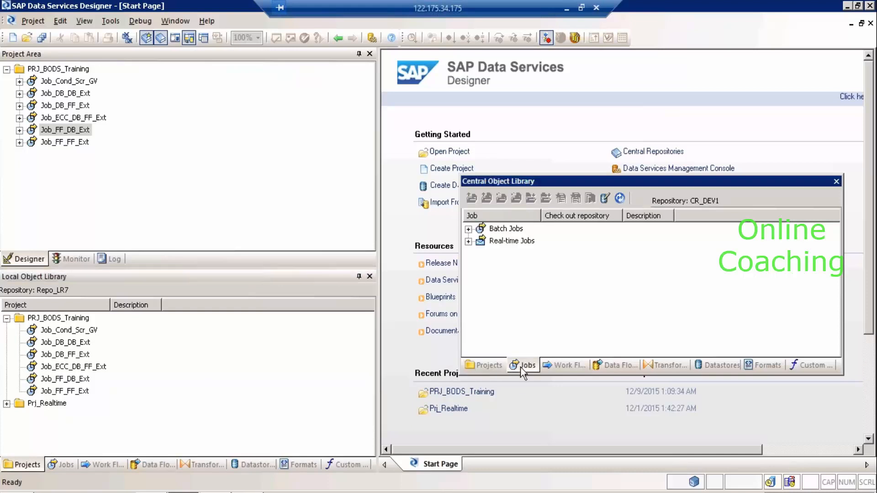
pyautogui.click(64, 465)
pyautogui.click(352, 470)
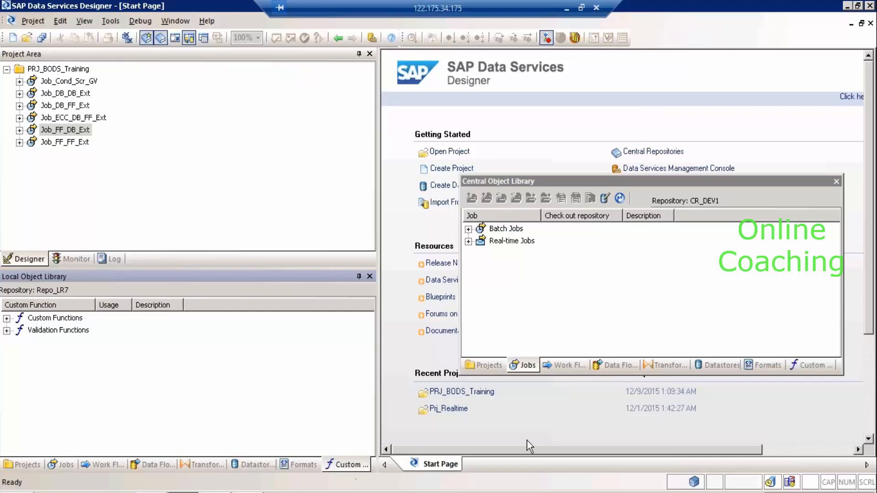
pyautogui.click(822, 369)
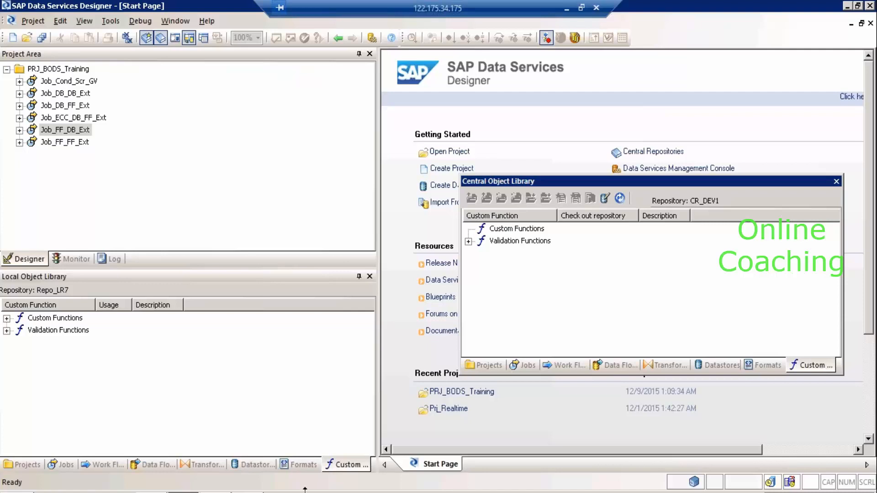
pyautogui.click(28, 464)
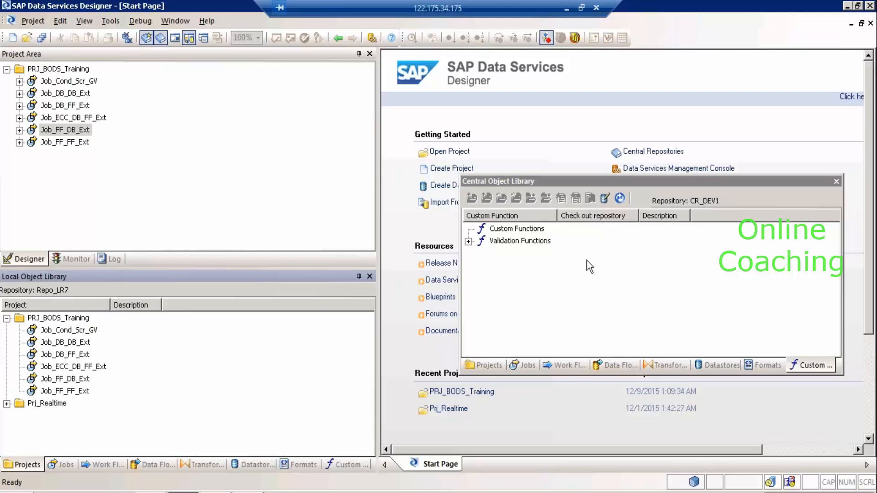
pyautogui.click(486, 366)
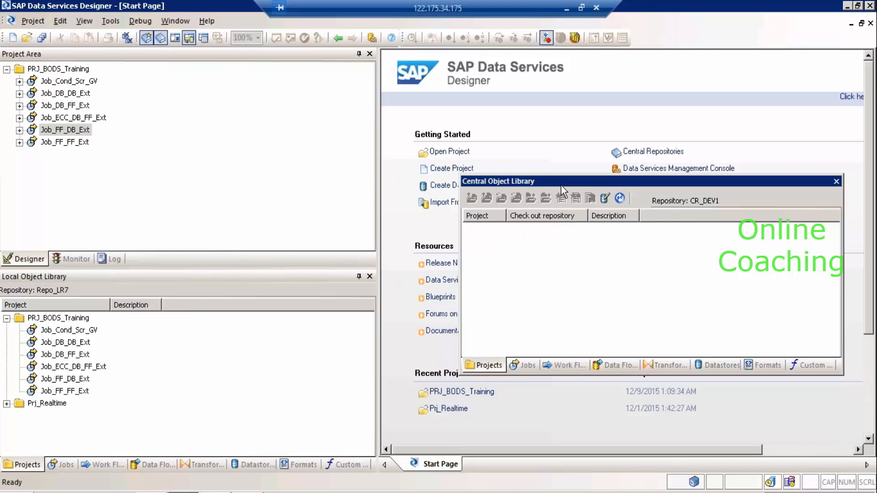
# Append '(NOn-SAP)' to the first topic line in Notepad and switch back to Designer.
pyautogui.click(566, 9)
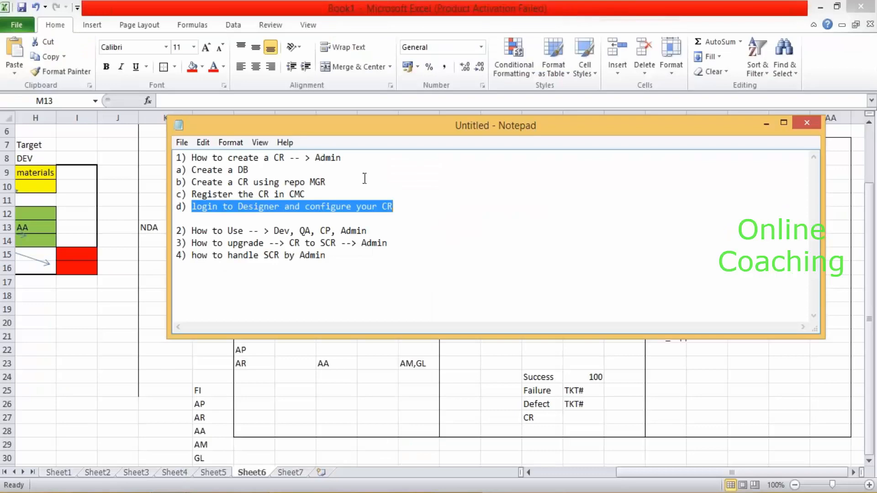
pyautogui.moveTo(354, 158); pyautogui.dragTo(173, 163)
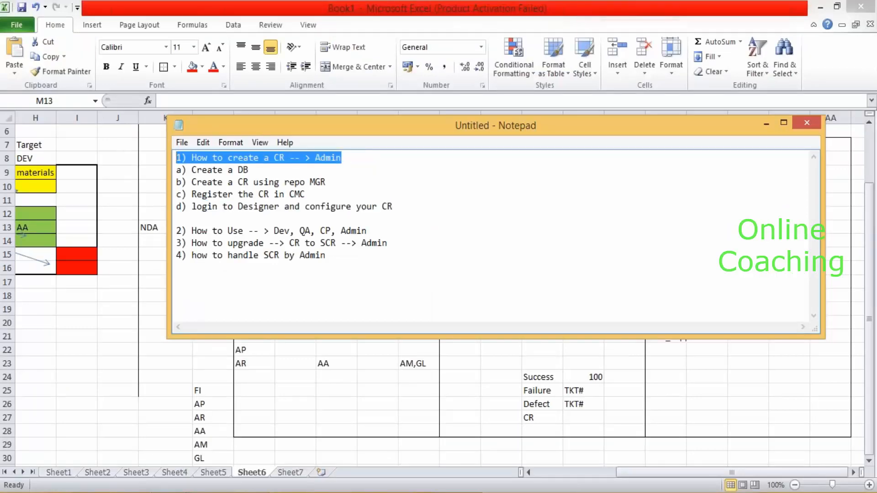
pyautogui.click(363, 160)
pyautogui.write('(N')
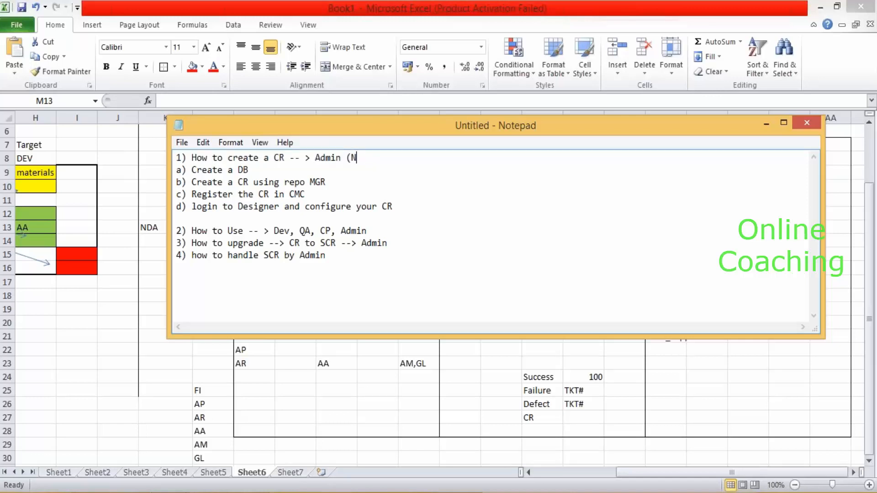
pyautogui.write('On-SAP)')
pyautogui.hotkey('alt', 'Tab')
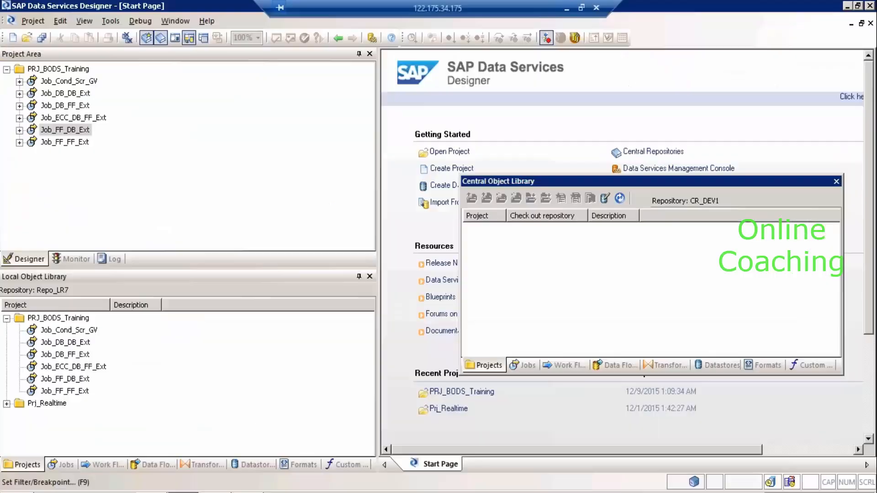
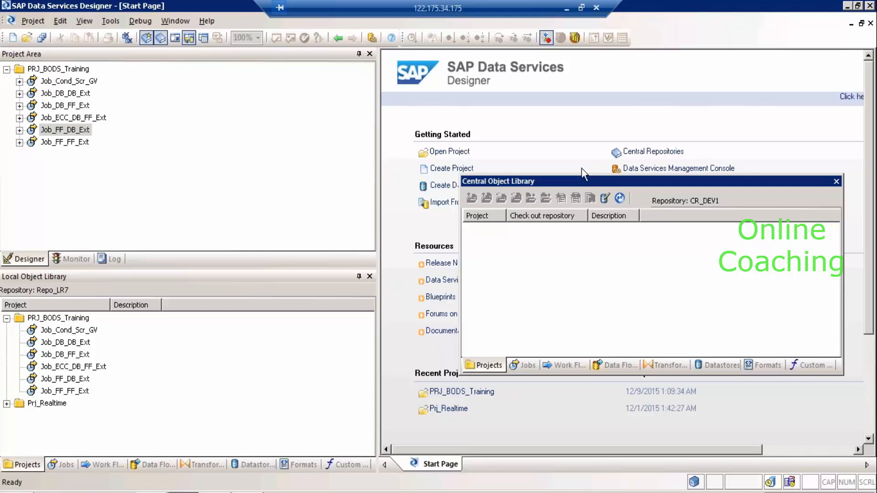
# Review the DEV AP block, QA_LR box, NDA cell and CP_C box in the Excel repository diagram.
pyautogui.click(566, 8)
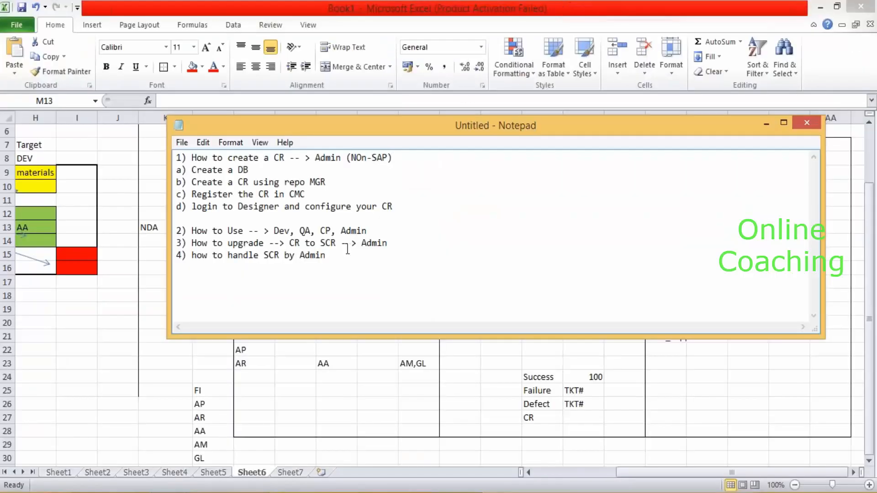
pyautogui.click(178, 358)
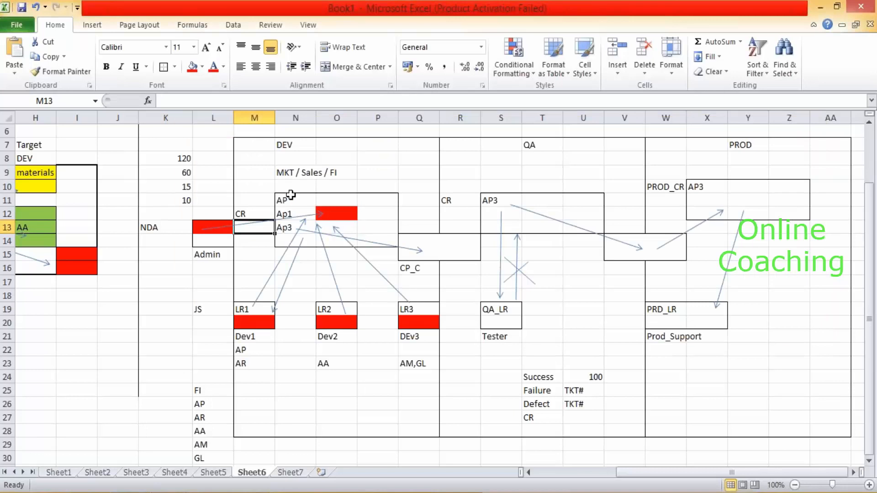
pyautogui.moveTo(291, 195); pyautogui.dragTo(387, 240)
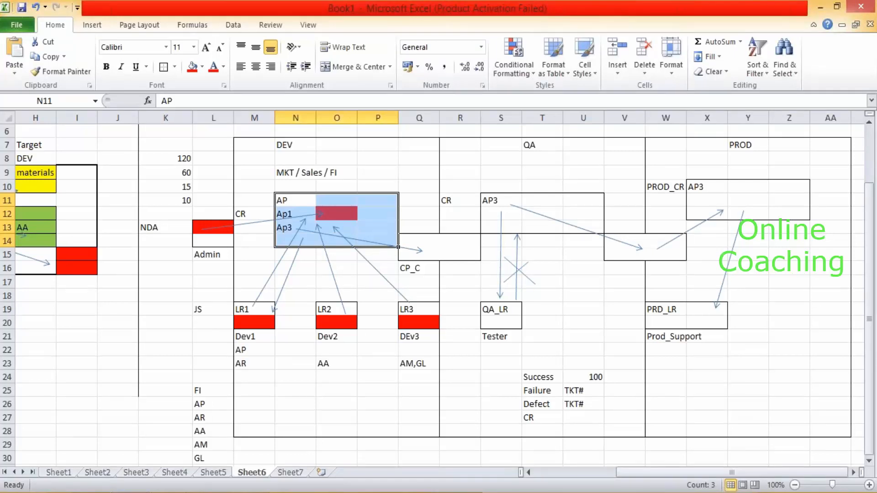
pyautogui.click(502, 316)
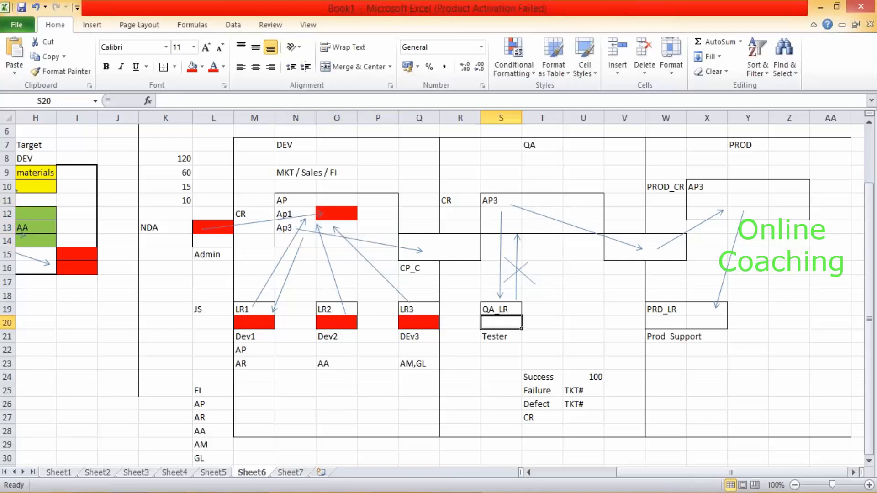
pyautogui.click(222, 232)
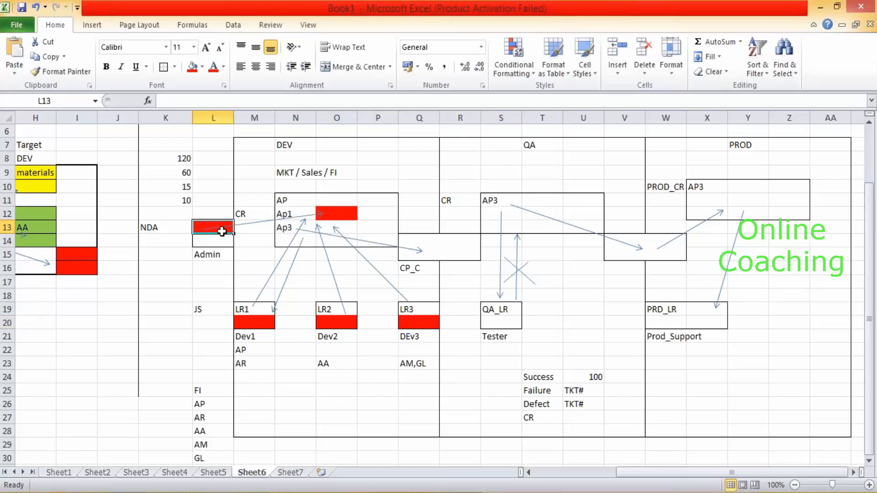
pyautogui.click(445, 250)
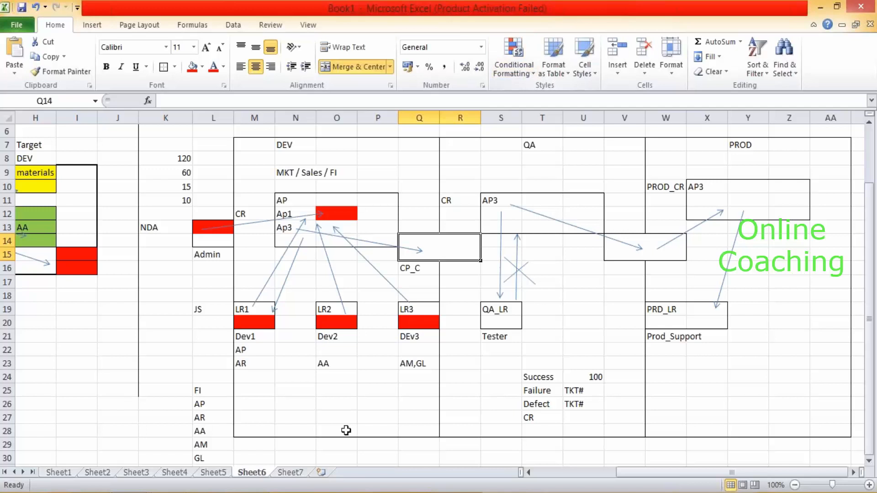
# Back in Designer, widen the Start Page by moving the panel splitter left, then return to Excel.
pyautogui.click(218, 492)
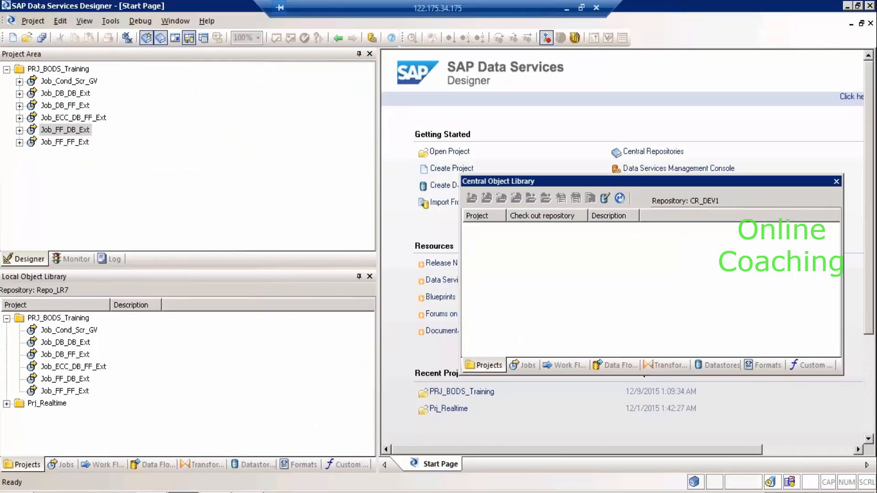
pyautogui.moveTo(363, 378); pyautogui.dragTo(230, 385)
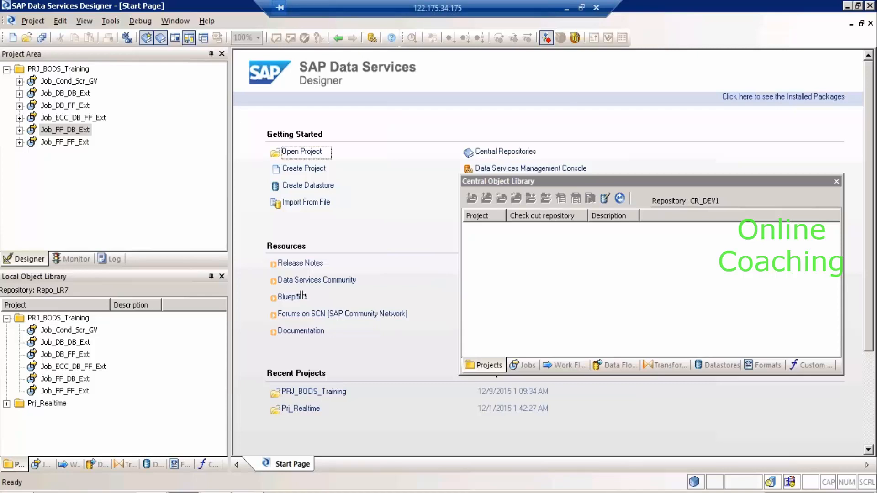
pyautogui.click(566, 9)
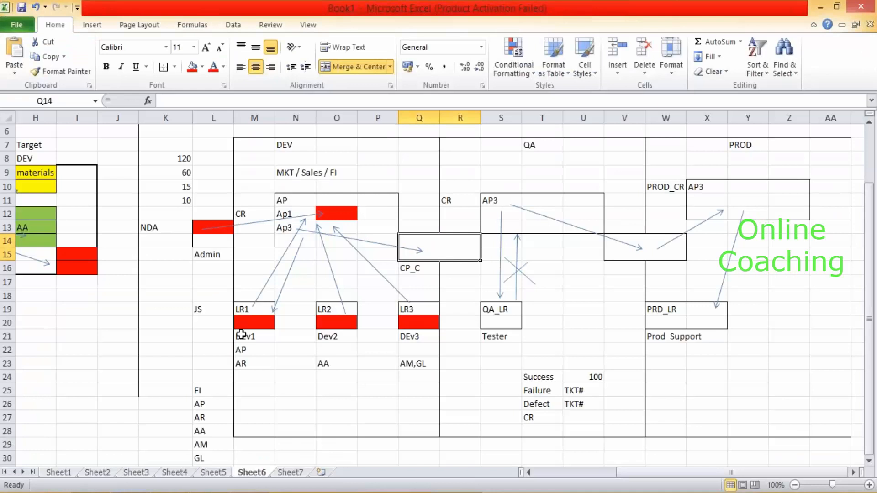
# Select the NDA-to-Ap1 arrow and cells O12 and K14 in the repository diagram.
pyautogui.click(212, 227)
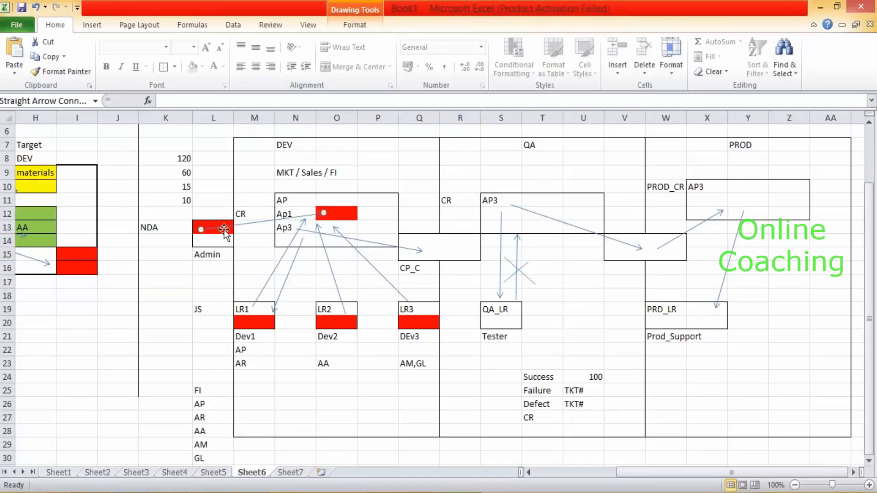
pyautogui.click(344, 216)
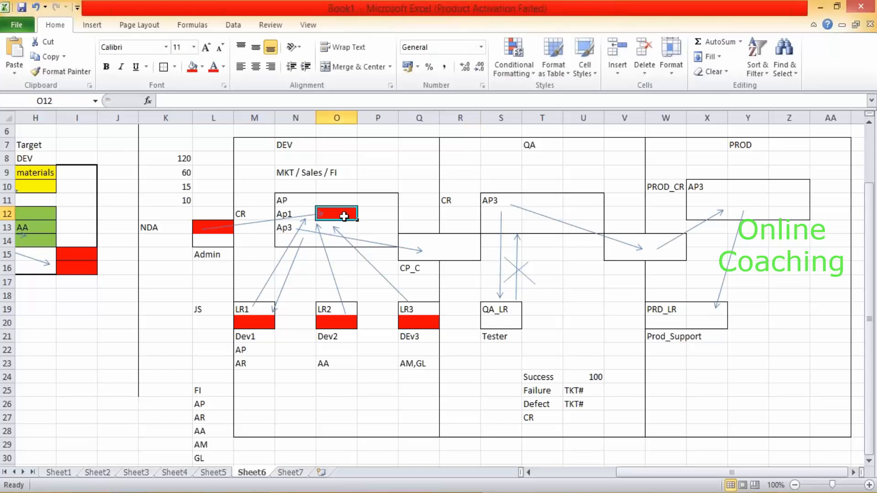
pyautogui.click(166, 238)
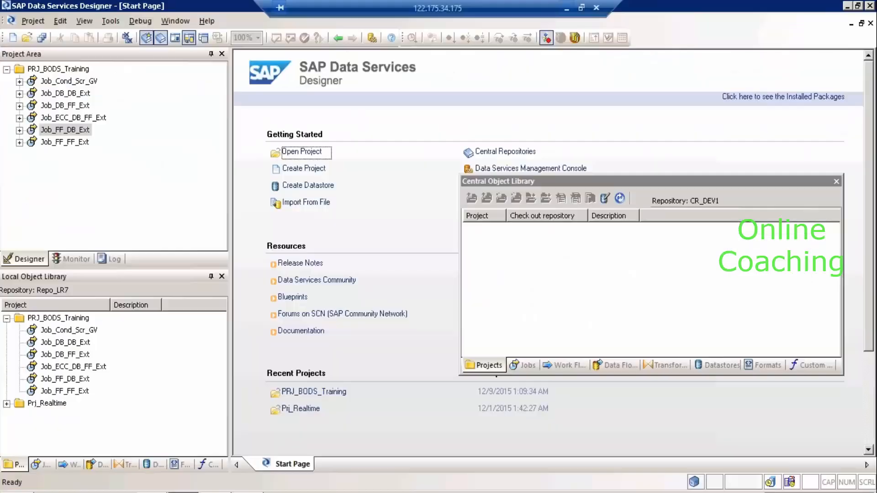
# Show the local datastores with DS_DB_SRC and DS_DB_TRGT collapsed.
pyautogui.click(165, 448)
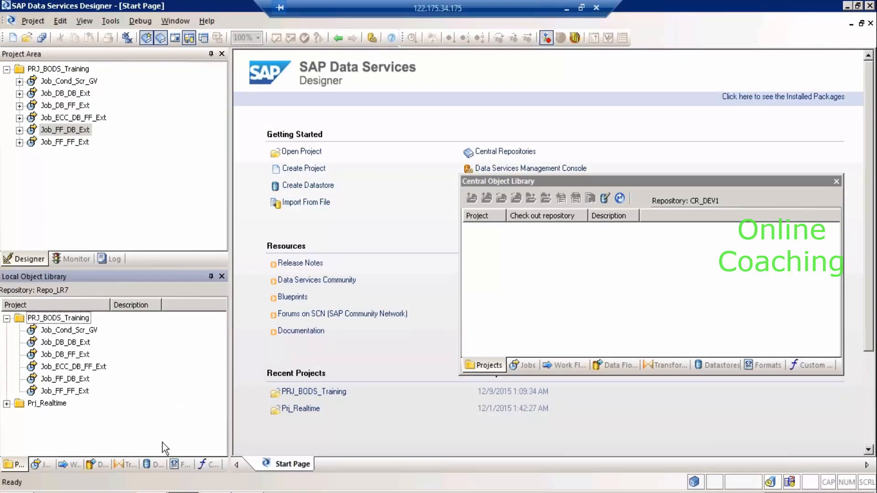
pyautogui.click(155, 465)
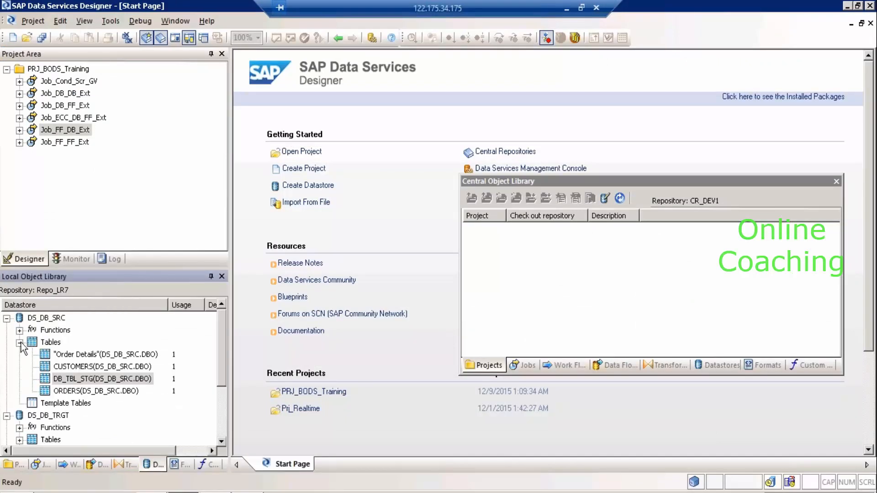
pyautogui.click(6, 317)
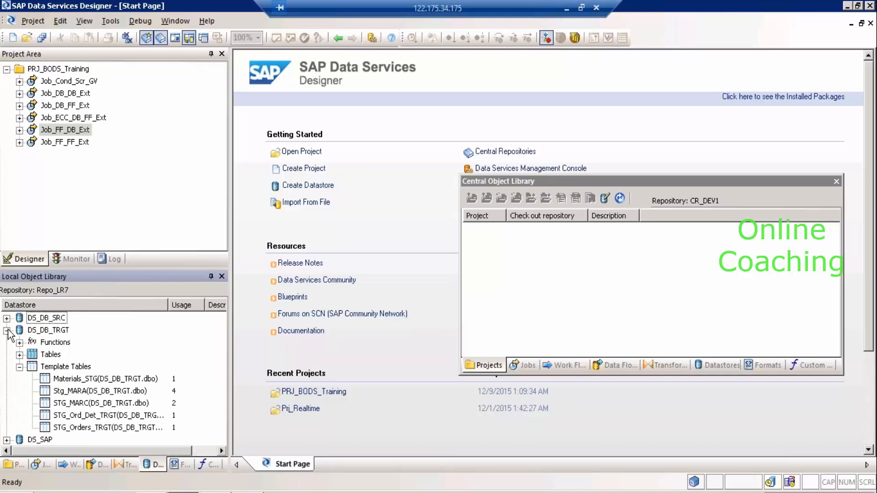
pyautogui.click(6, 331)
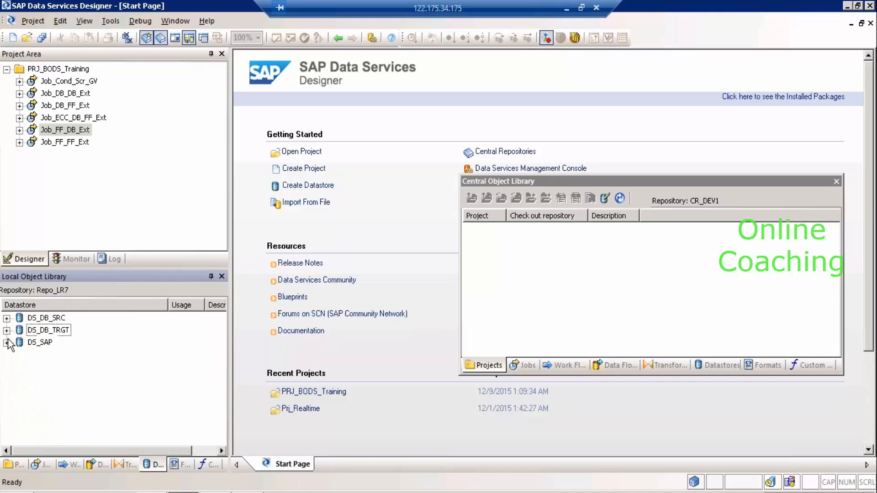
# Recheck local projects, return to datastores, and move the Central Object Library window up and left.
pyautogui.click(16, 464)
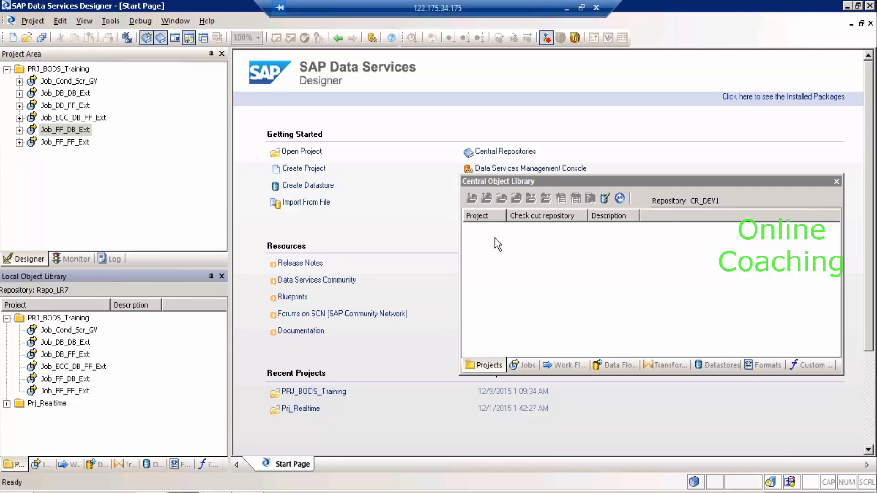
pyautogui.click(152, 464)
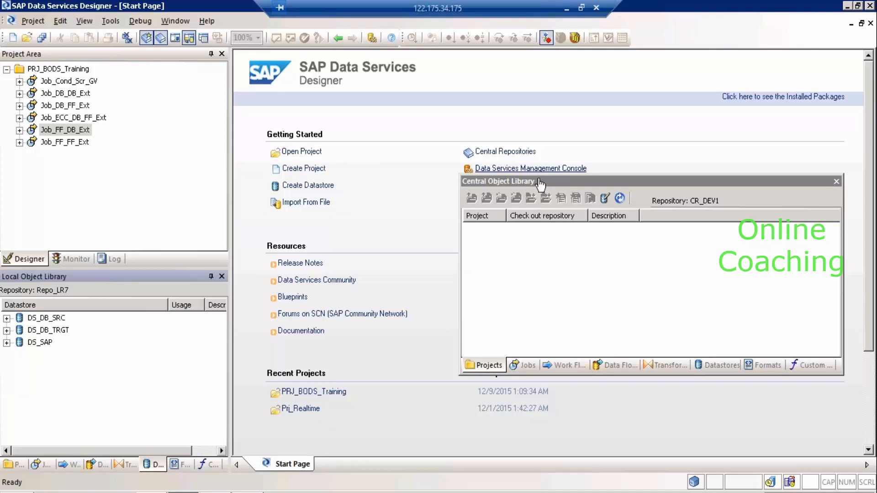
pyautogui.moveTo(543, 180); pyautogui.dragTo(451, 119)
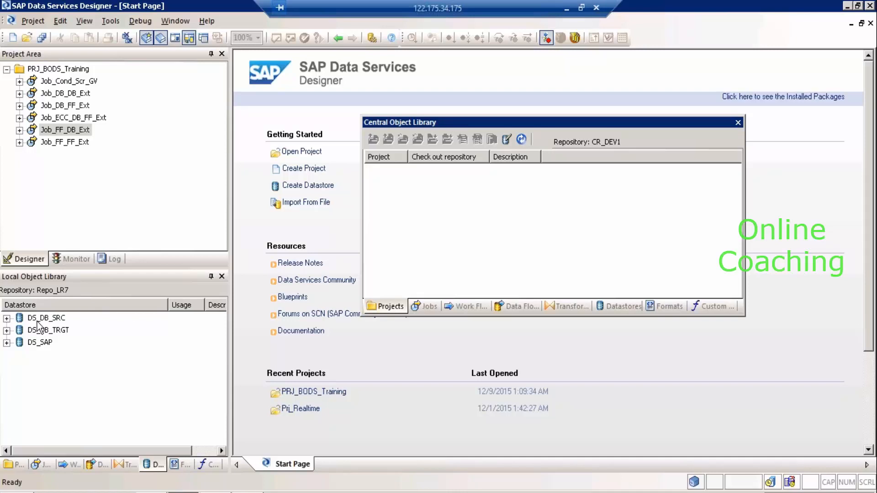
pyautogui.click(567, 9)
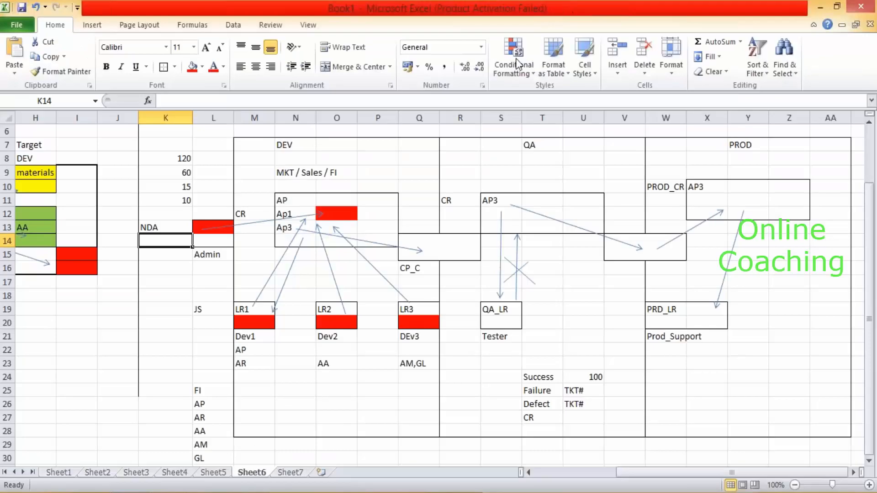
pyautogui.click(212, 227)
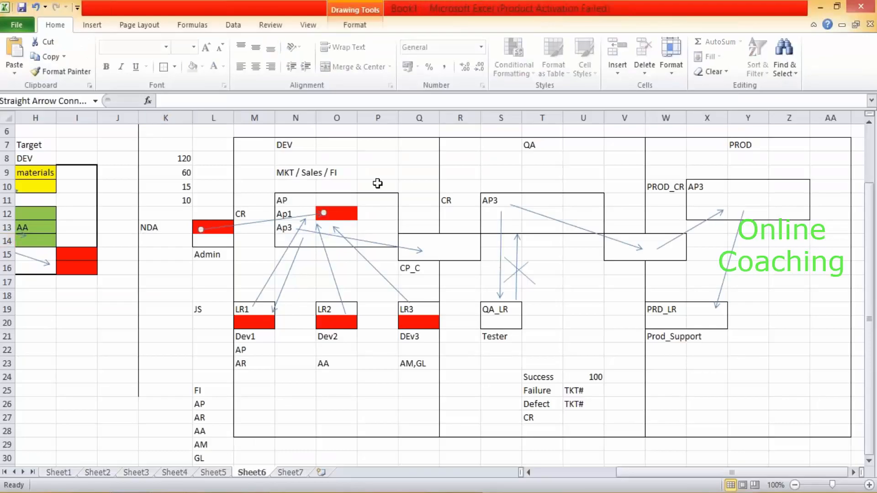
pyautogui.click(341, 212)
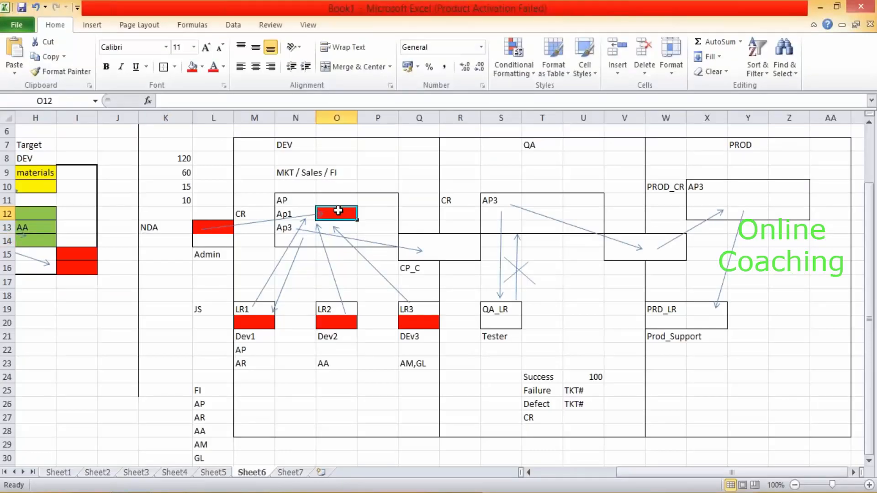
pyautogui.click(256, 322)
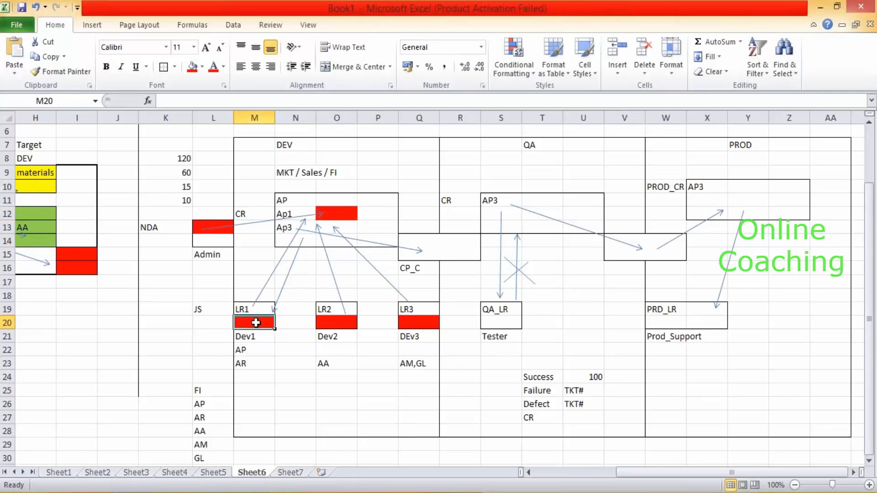
pyautogui.click(451, 252)
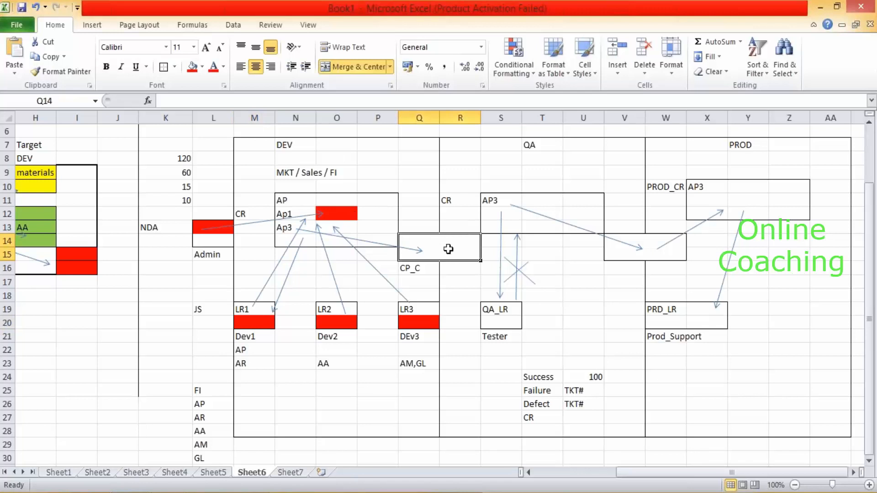
pyautogui.click(536, 199)
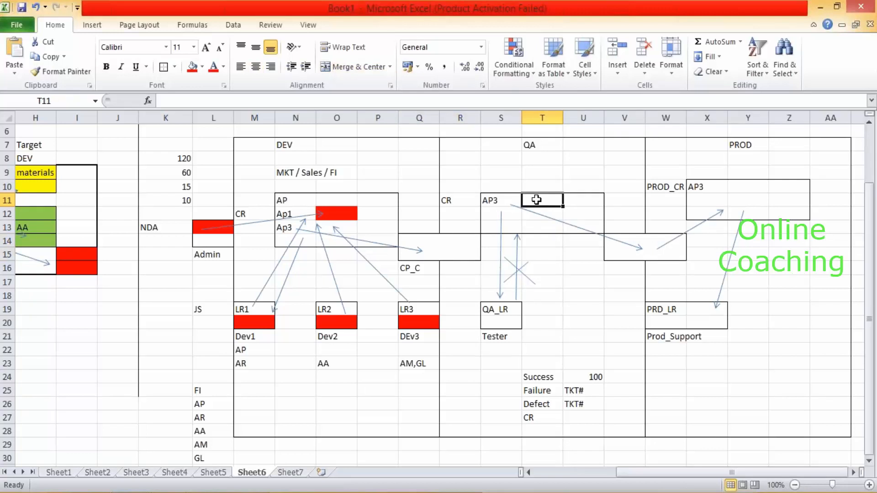
pyautogui.hotkey('alt', 'Tab')
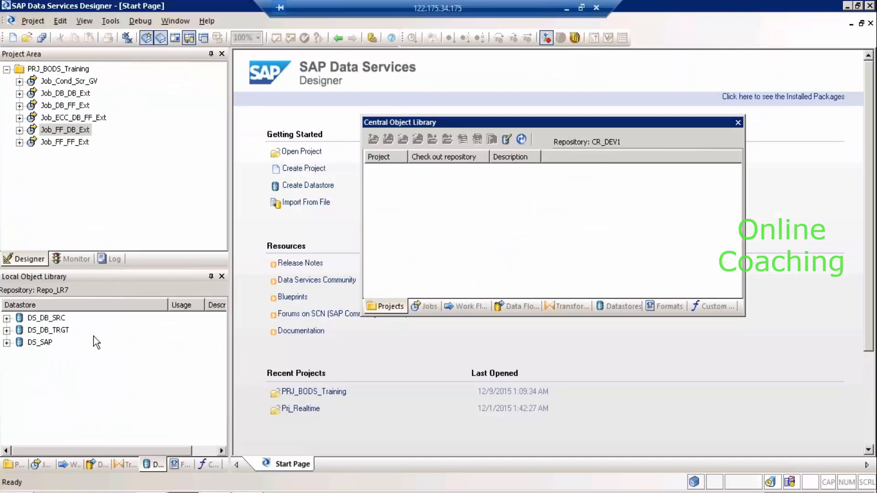
# Open the Job_Cond_Scr_GV job in the workspace to show its Scr_initial script.
pyautogui.click(56, 320)
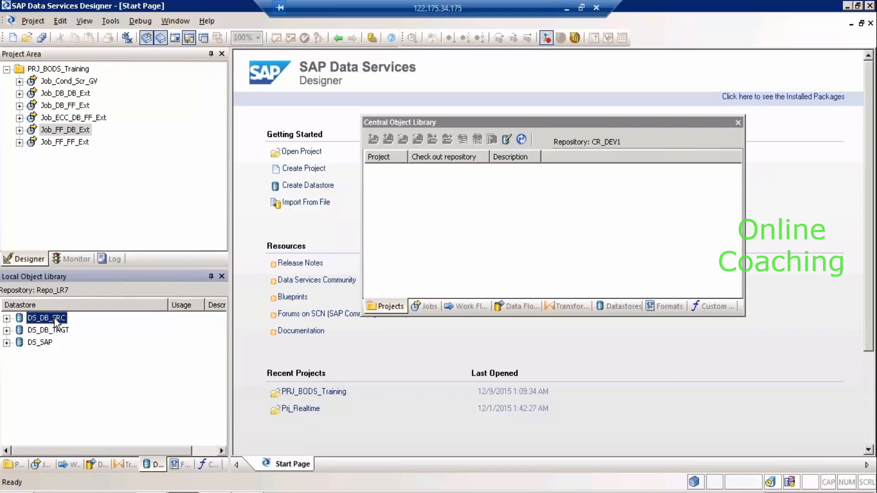
pyautogui.rightClick(56, 319)
pyautogui.click(50, 47)
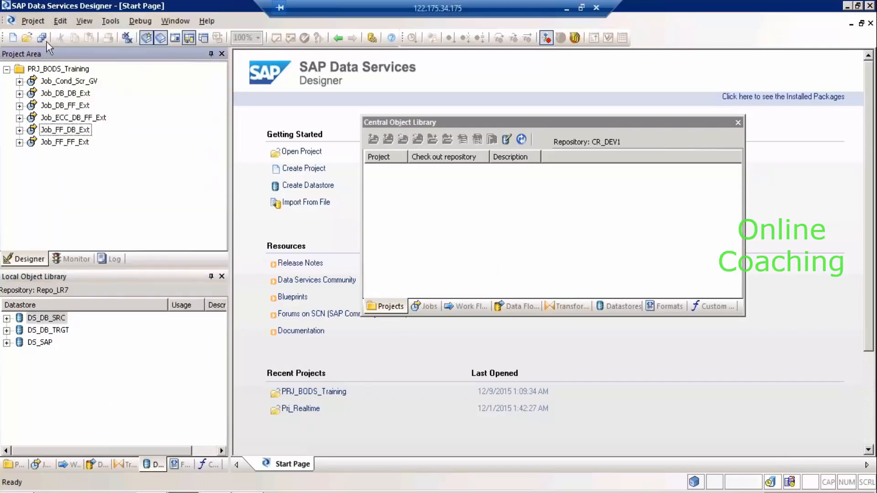
pyautogui.rightClick(51, 81)
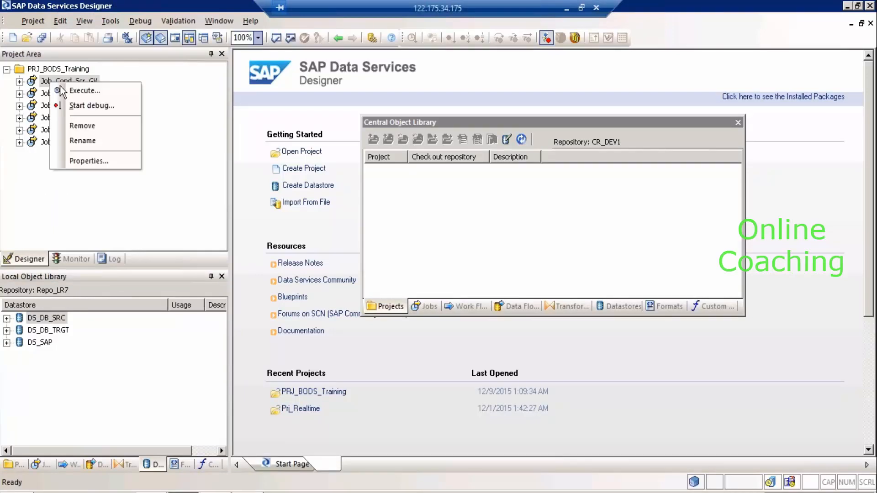
pyautogui.click(44, 82)
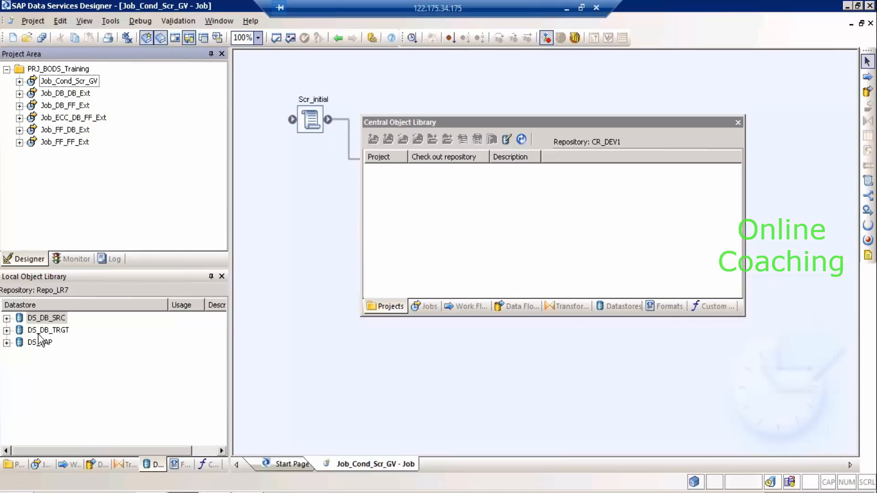
# Inspect the Prj_Realtime project's actions in the local Projects list without choosing one.
pyautogui.click(15, 465)
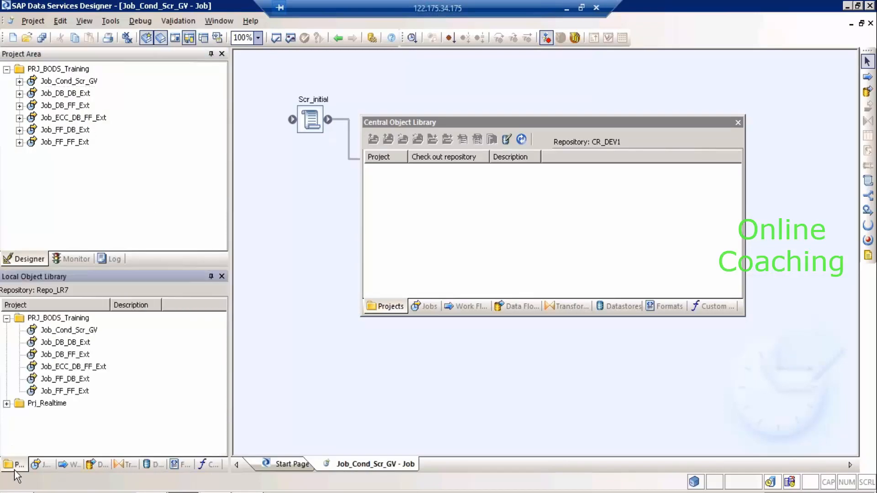
pyautogui.click(55, 404)
pyautogui.rightClick(54, 403)
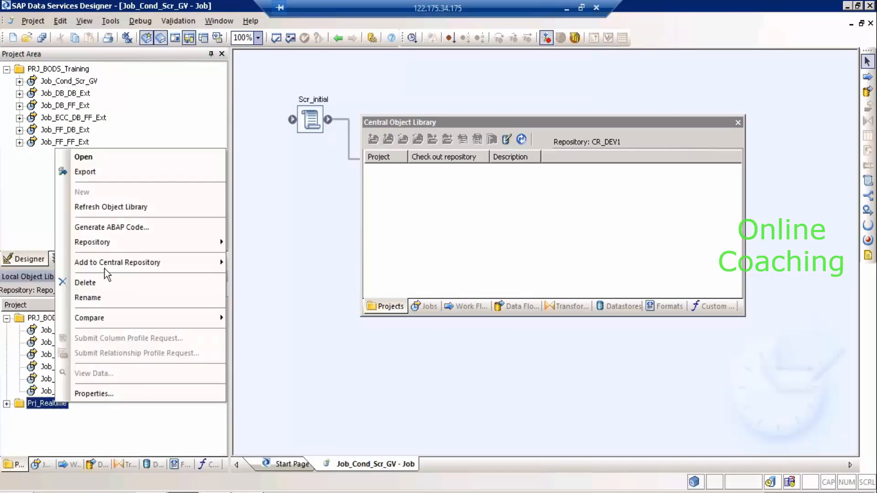
pyautogui.moveTo(148, 261)
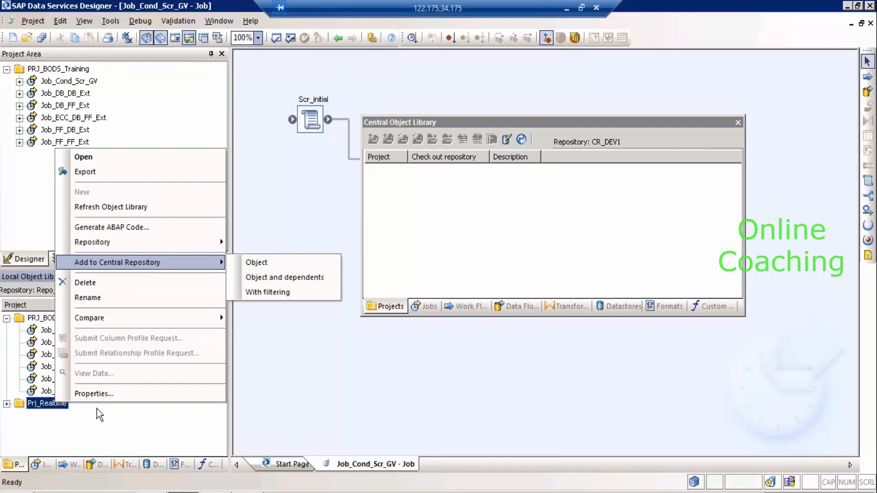
pyautogui.click(81, 426)
# Inspect the Job_DB_DB_Ext job's actions, then bring up DS_DB_SRC's actions under Datastores.
pyautogui.click(45, 469)
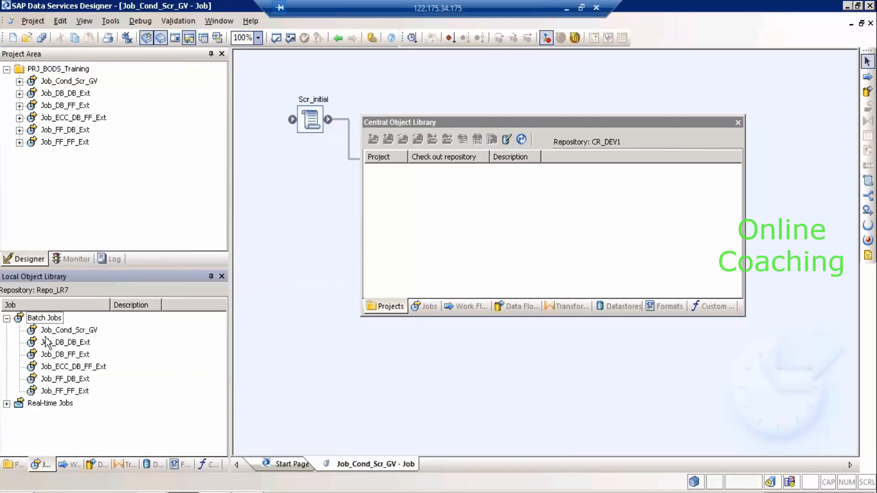
pyautogui.click(46, 342)
pyautogui.rightClick(46, 342)
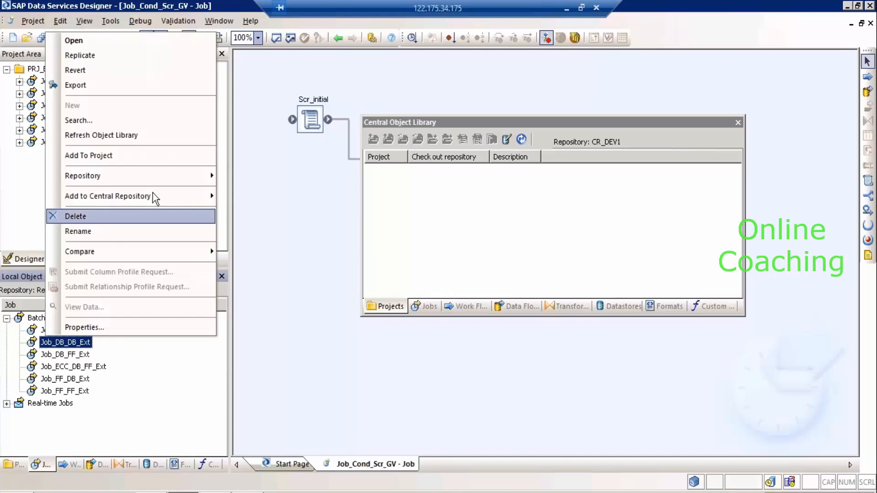
pyautogui.click(142, 434)
pyautogui.click(148, 465)
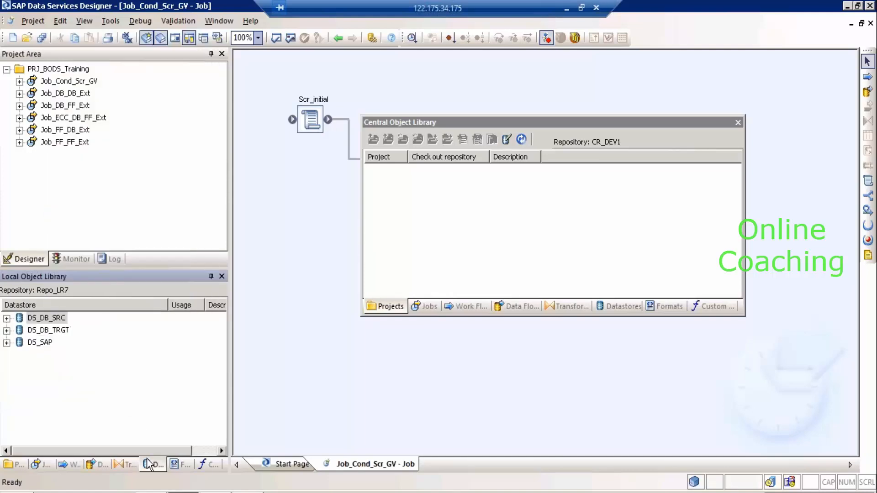
pyautogui.click(33, 319)
pyautogui.rightClick(33, 322)
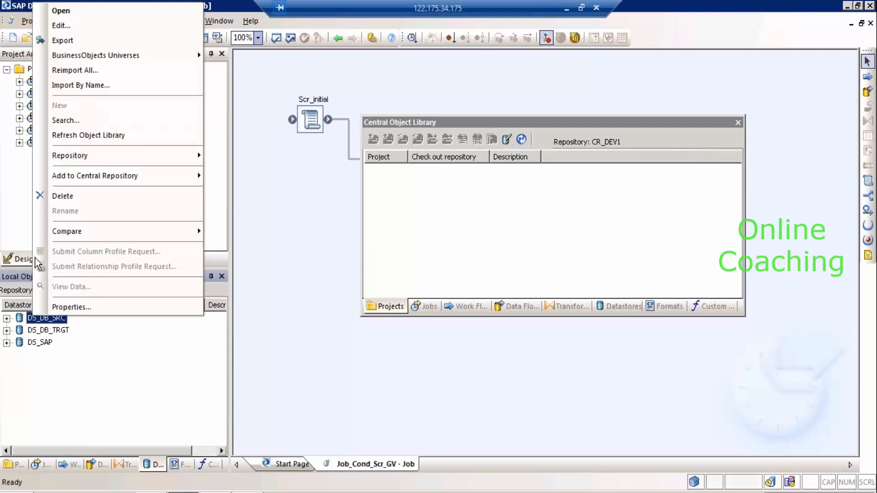
# Start adding DS_DB_SRC alone to the central repository, then cancel.
pyautogui.moveTo(120, 184)
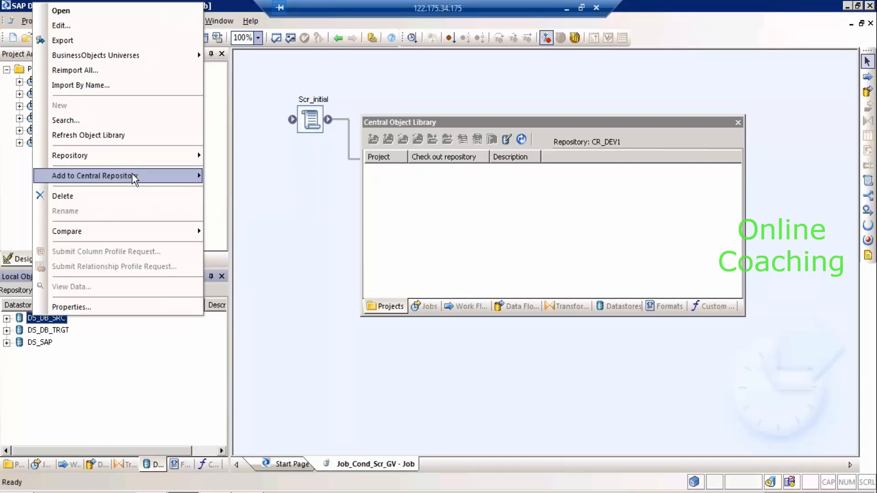
pyautogui.moveTo(192, 176)
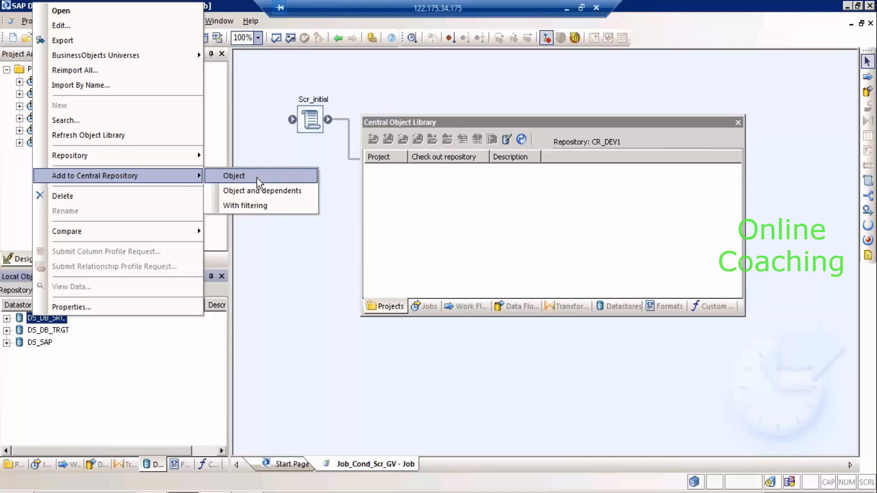
pyautogui.click(257, 176)
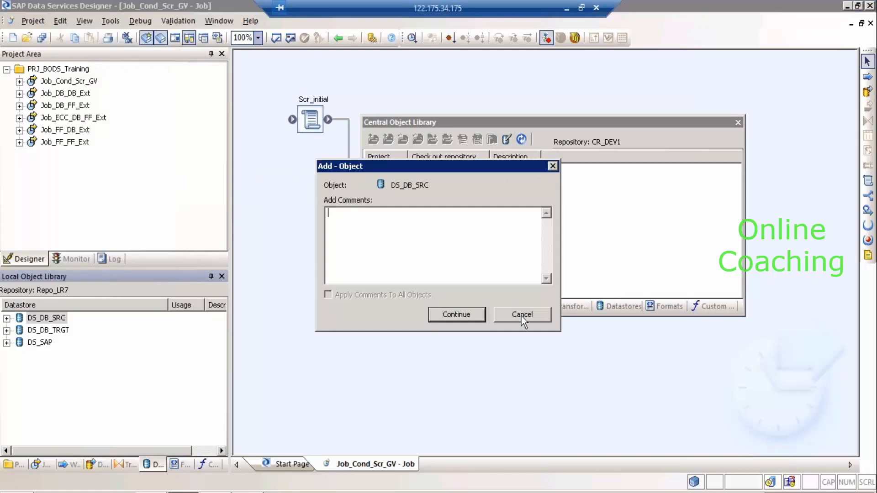
pyautogui.click(522, 315)
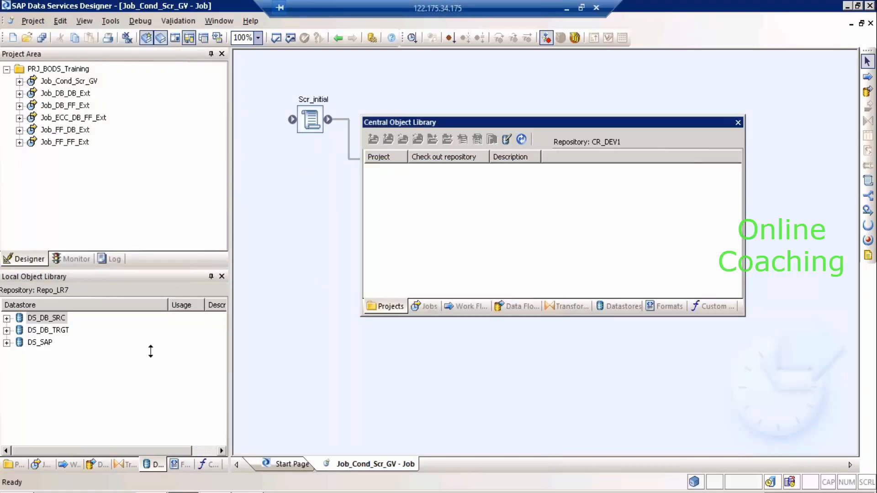
# Expand DS_DB_SRC and select its tables from Order Details through ORDERS.
pyautogui.click(6, 317)
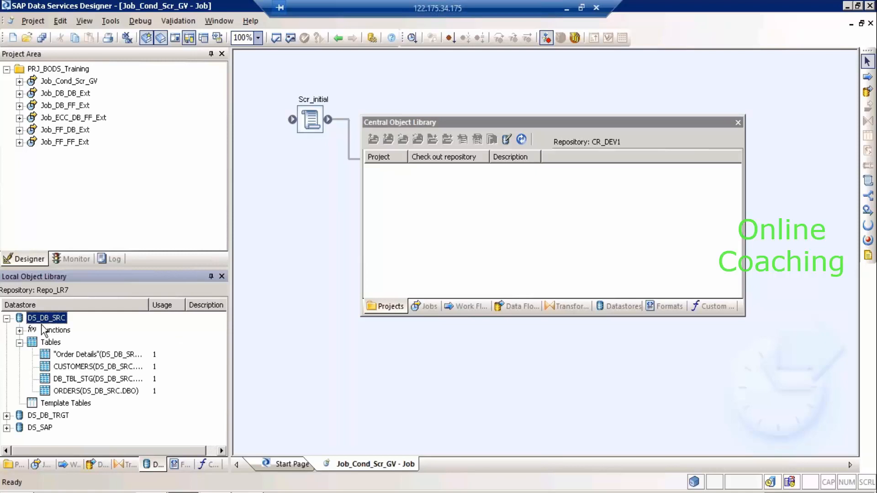
pyautogui.click(69, 355)
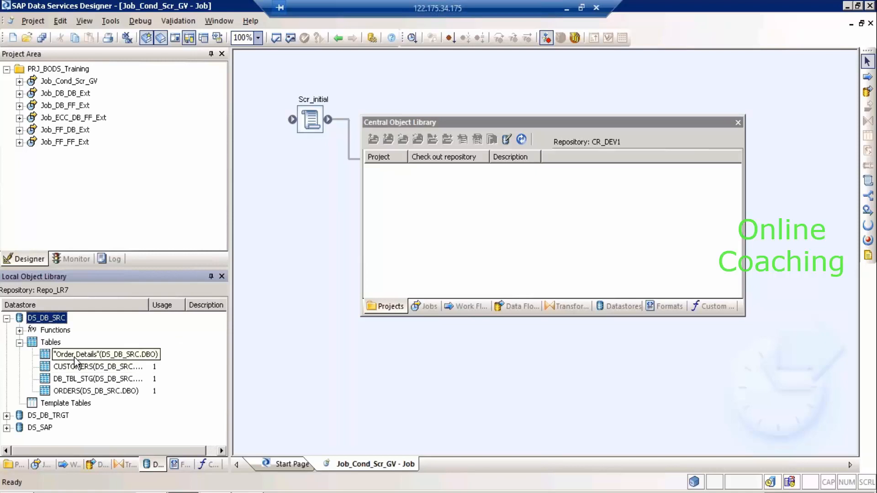
pyautogui.keyDown('shift'); pyautogui.click(76, 392); pyautogui.keyUp('shift')
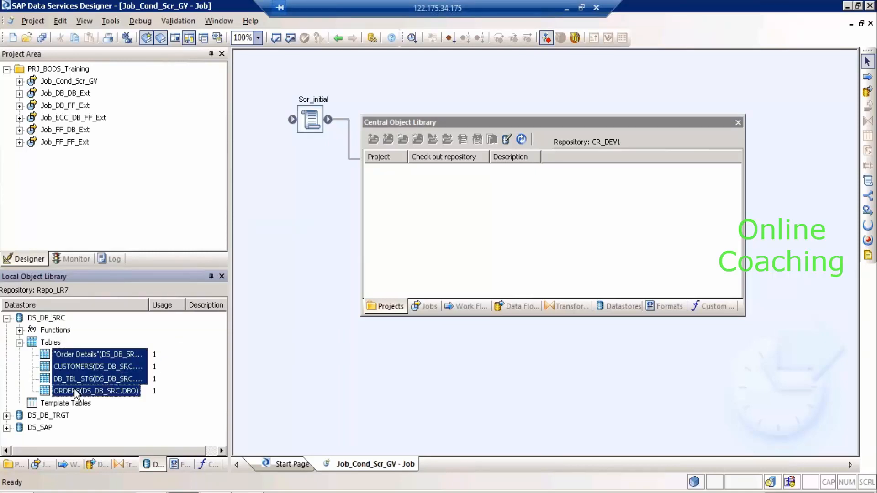
# Add DS_DB_SRC as an object, commenting 'Adding oinly with the Objects / Added on 12/9 / added as admin role.'.
pyautogui.rightClick(45, 319)
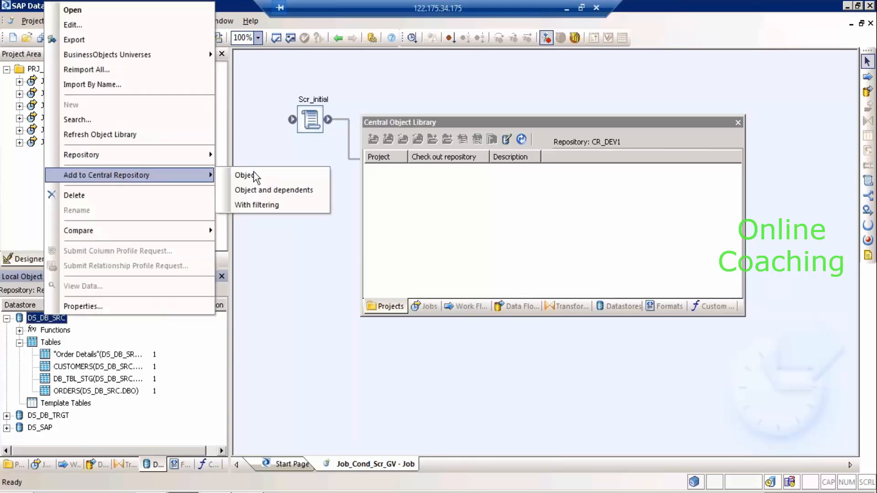
pyautogui.click(253, 174)
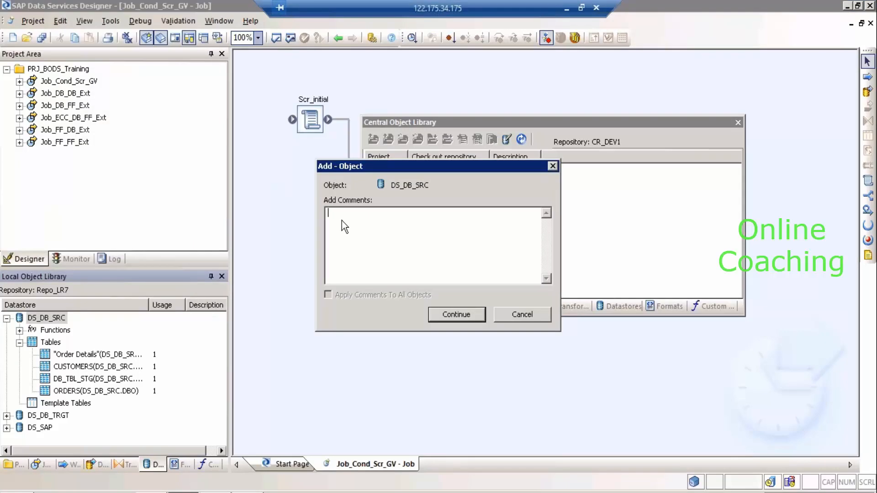
pyautogui.write('Adding oinly with the Objects')
pyautogui.press('Return')
pyautogui.write('Added on 12/9')
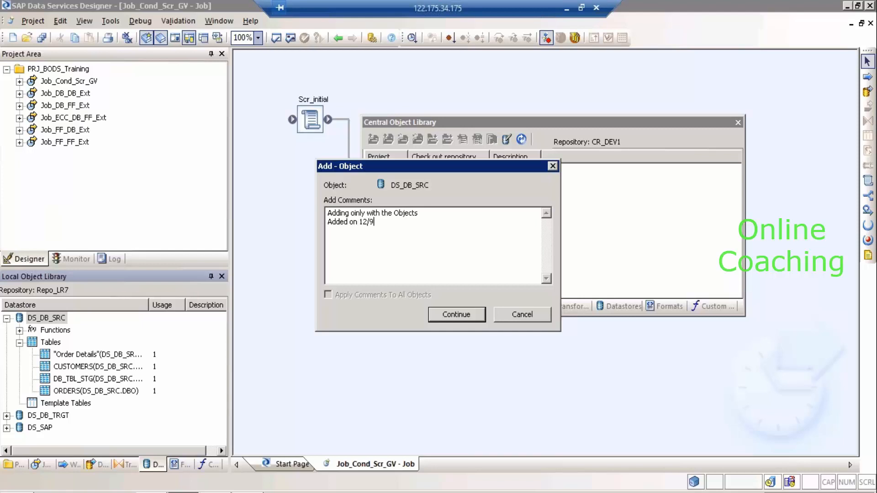
pyautogui.press('Return')
pyautogui.write('added as admin role.')
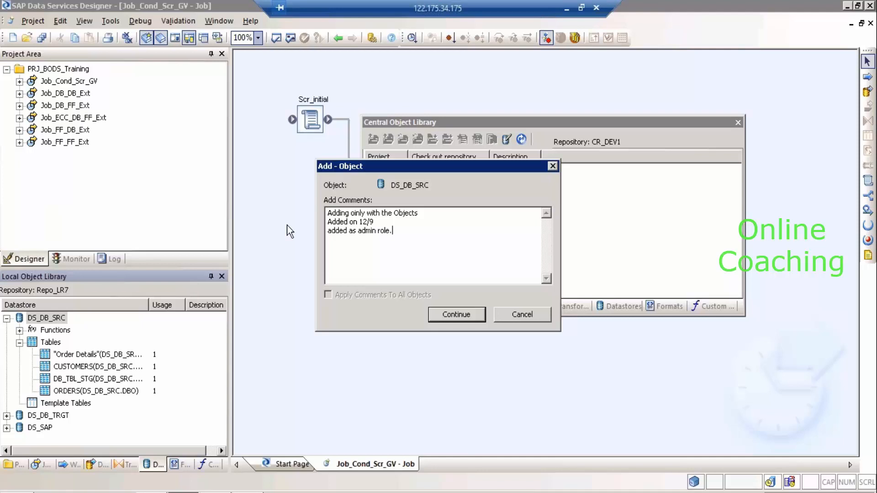
pyautogui.moveTo(400, 231); pyautogui.dragTo(309, 213)
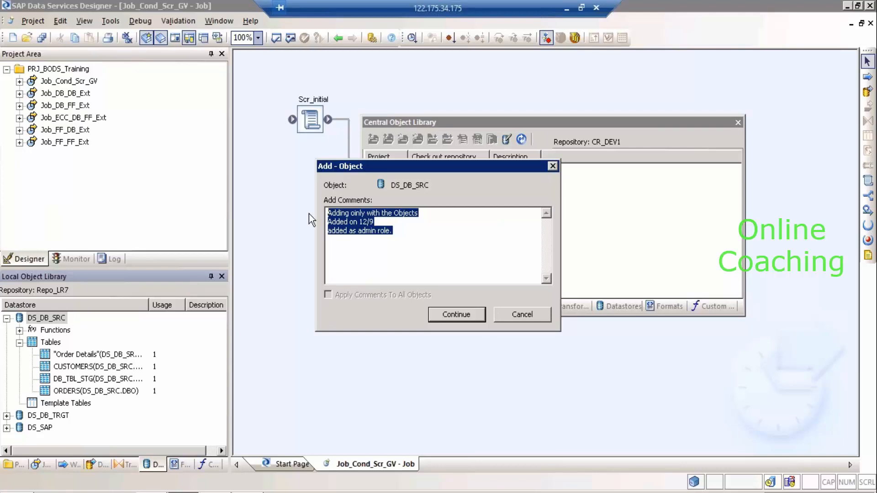
# Add the user's name as a fourth comment line and start a new line below it.
pyautogui.click(405, 237)
pyautogui.write('Rakesh')
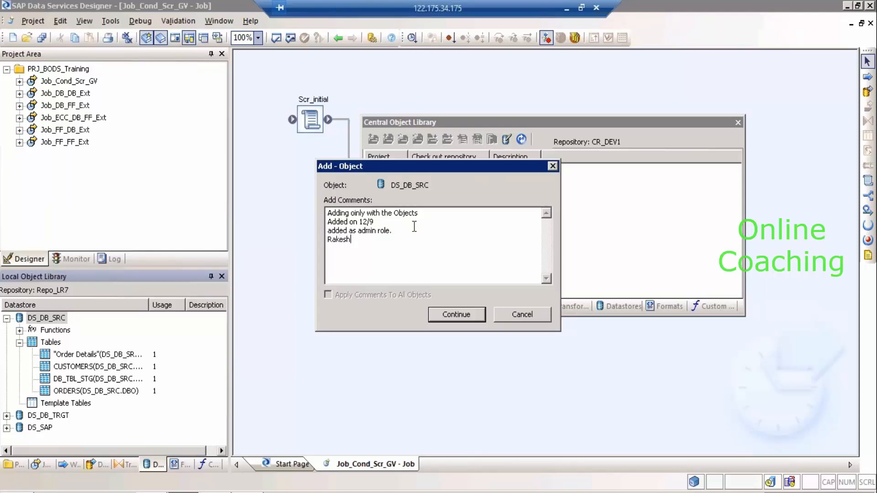
pyautogui.hotkey('ctrl', 'a')
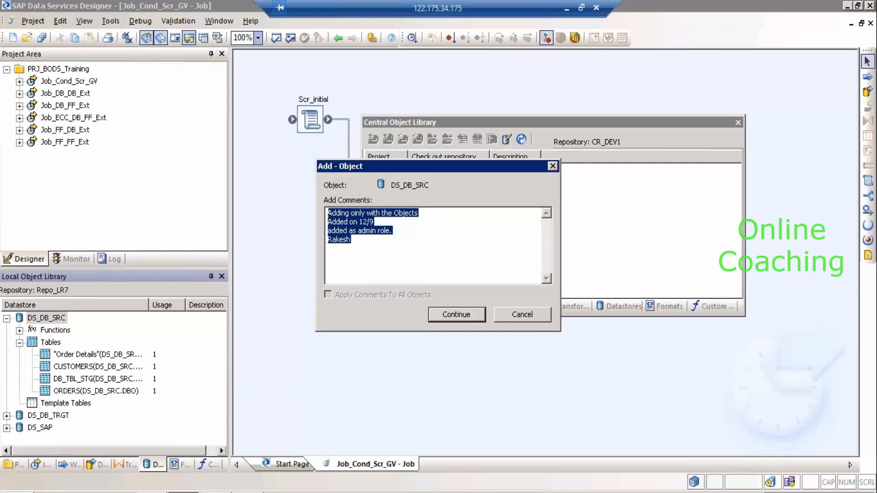
pyautogui.click(390, 246)
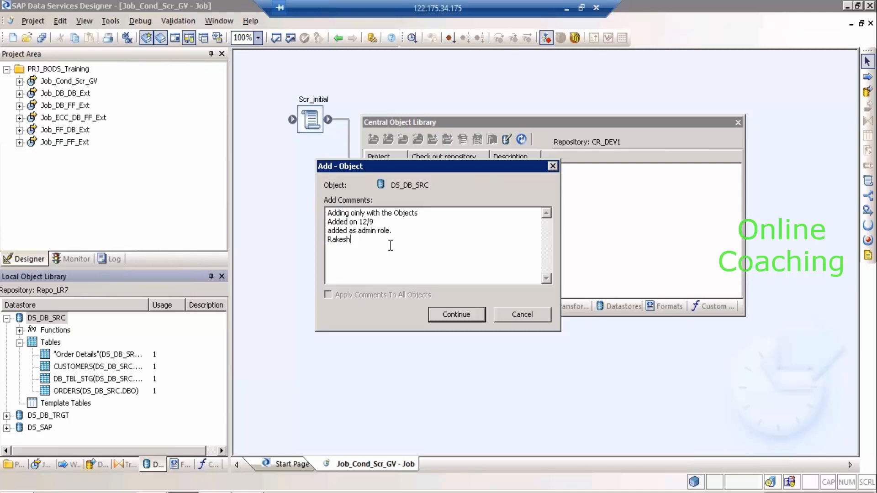
pyautogui.press('Return')
pyautogui.press('Return')
# Type then delete a 'CR1000 Completed and uploaded for testing' line, and confirm adding DS_DB_SRC.
pyautogui.write('CR1000')
pyautogui.write(' Completed')
pyautogui.write(' and upda')
pyautogui.press('BackSpace')
pyautogui.press('BackSpace')
pyautogui.write('loaded for ')
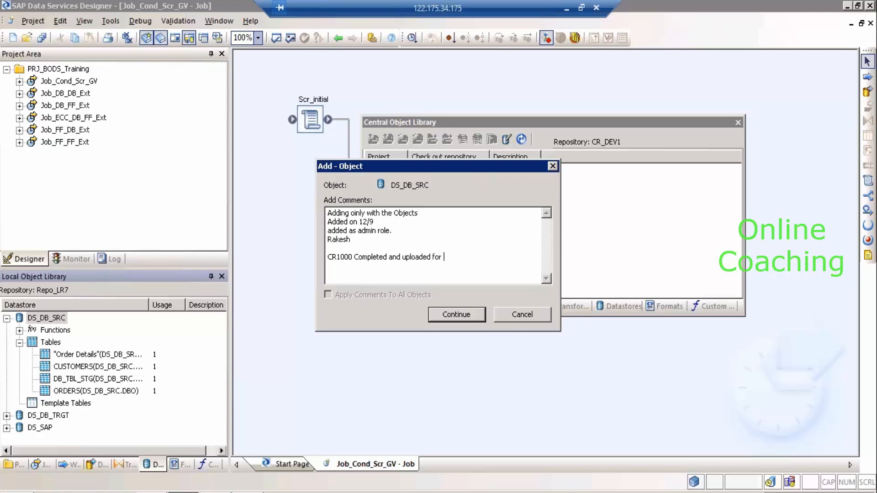
pyautogui.write('testing')
pyautogui.moveTo(475, 257); pyautogui.dragTo(321, 252)
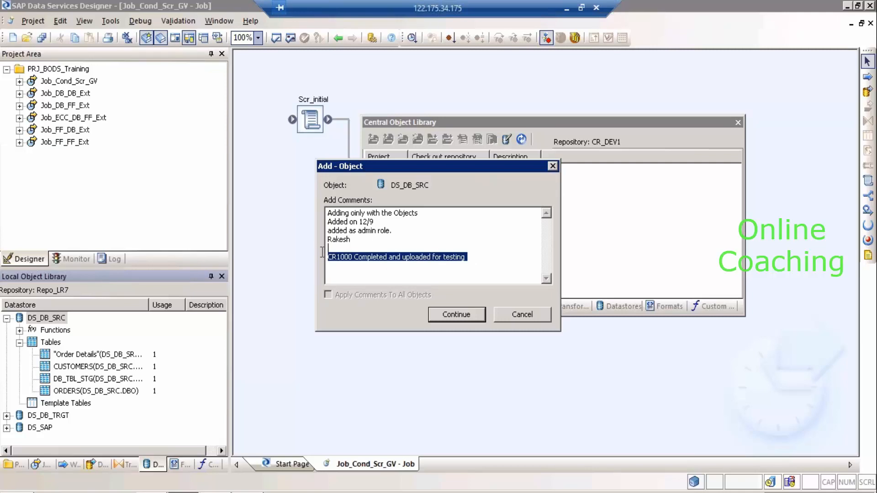
pyautogui.press('Delete')
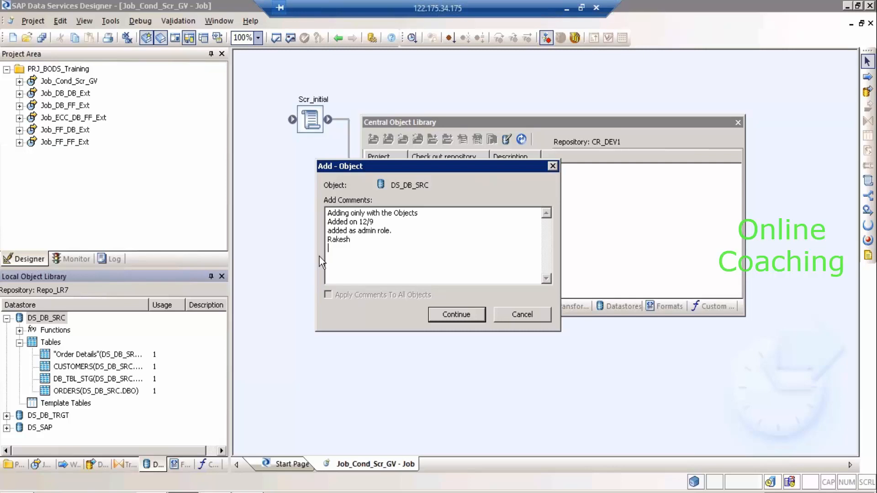
pyautogui.click(448, 315)
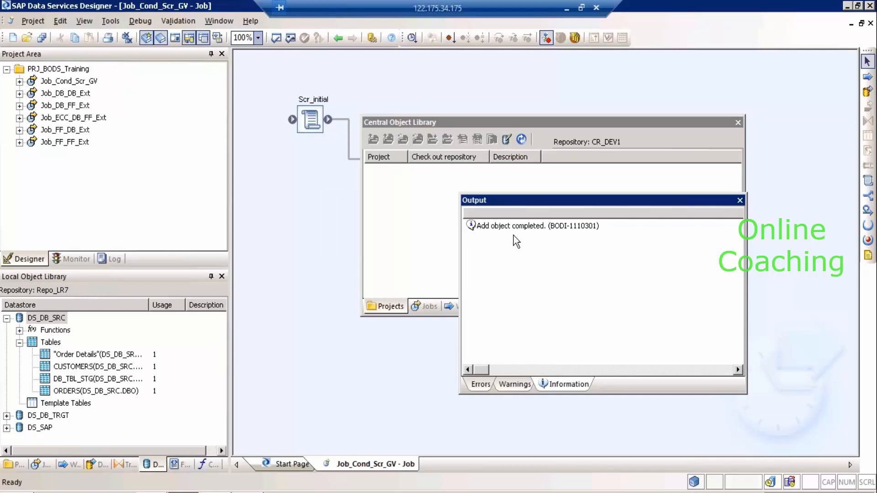
# Dismiss the add message, inspect DS_DB_SRC's empty folders in CR_DEV1, and select local DS_DB_TRGT.
pyautogui.click(523, 229)
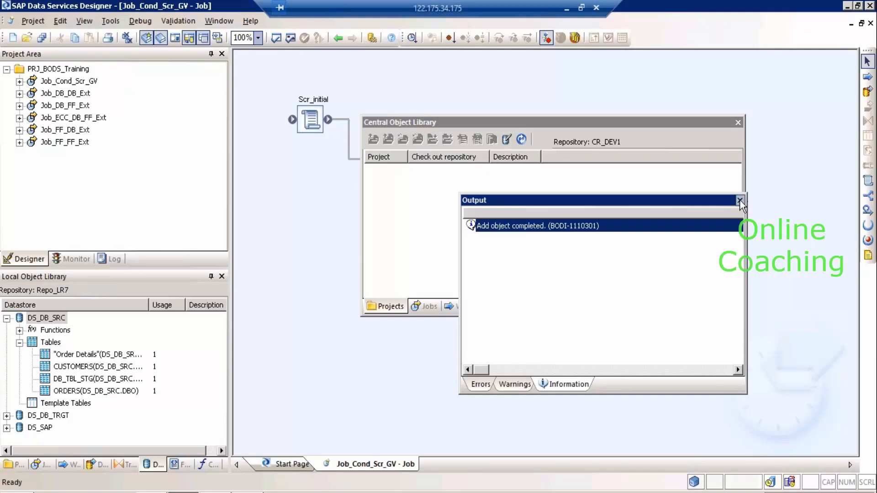
pyautogui.click(740, 200)
pyautogui.click(606, 311)
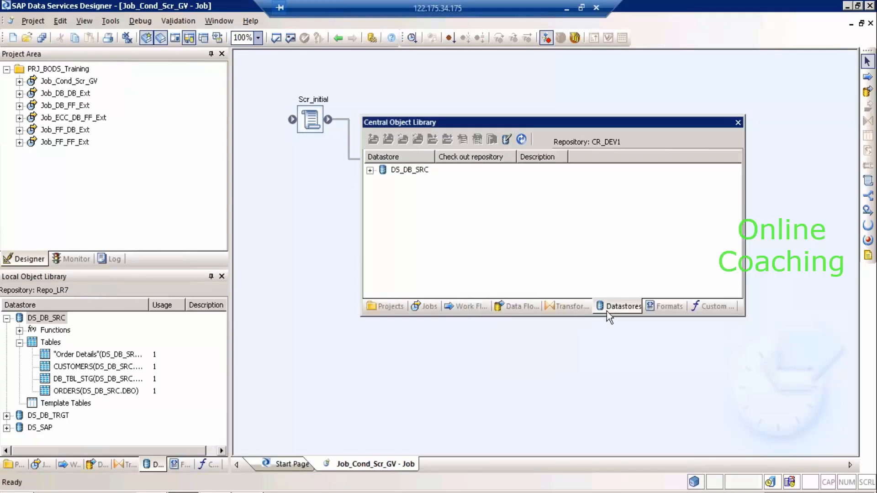
pyautogui.click(370, 170)
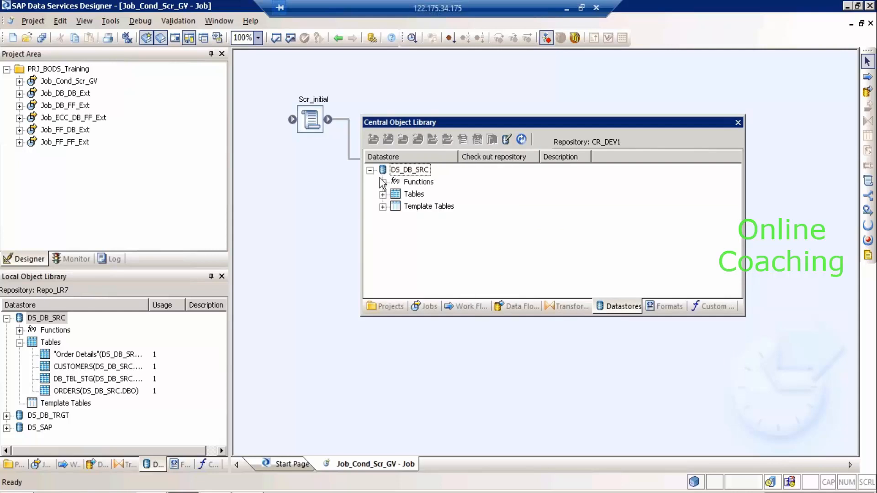
pyautogui.click(383, 195)
pyautogui.click(383, 207)
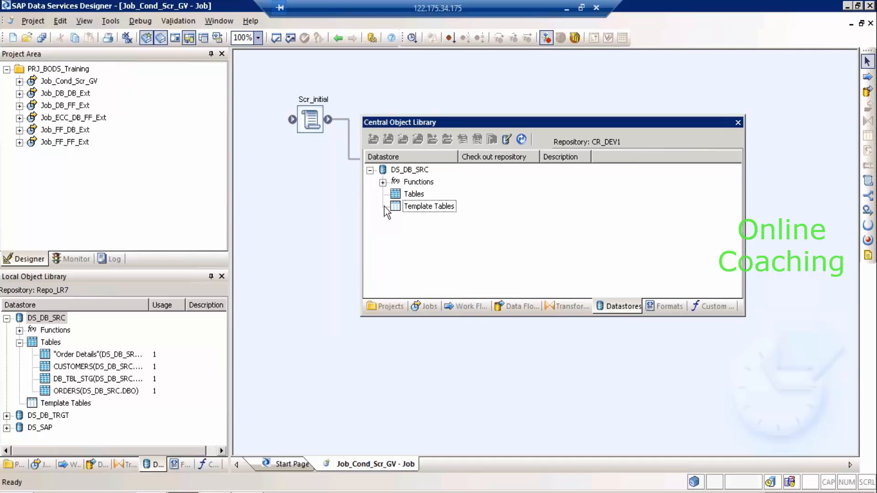
pyautogui.click(7, 318)
pyautogui.click(45, 331)
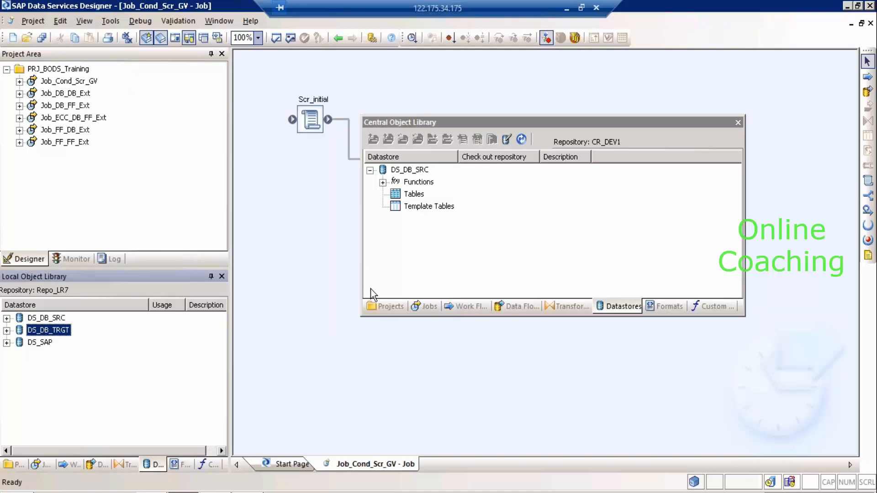
# Add DS_DB_TRGT with dependents, commenting 'With Objects and deps' plus the user's name, applied to all objects.
pyautogui.rightClick(49, 335)
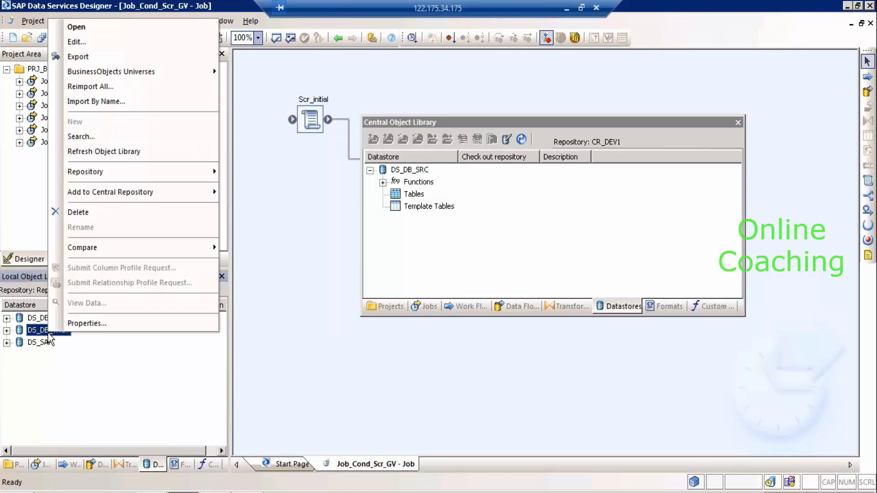
pyautogui.moveTo(115, 193)
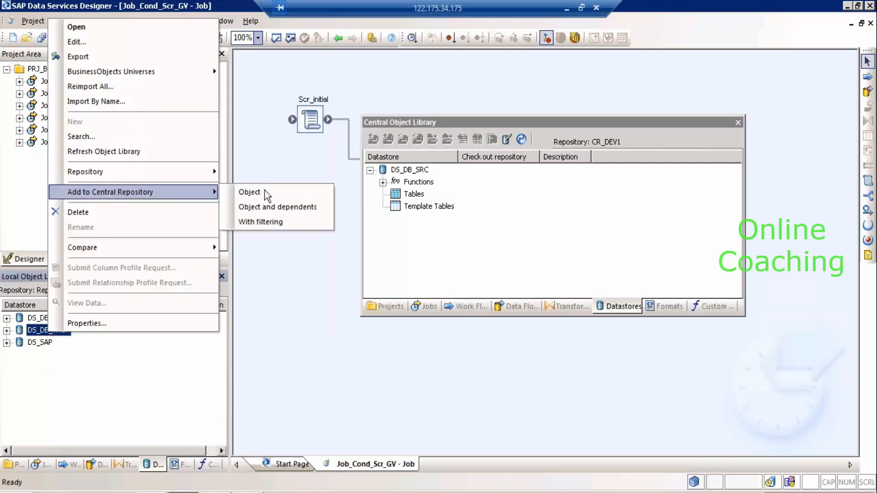
pyautogui.click(270, 207)
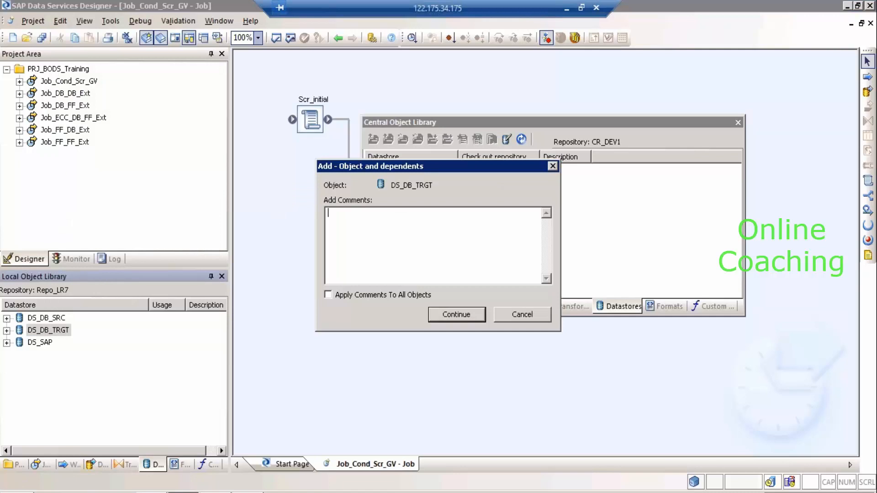
pyautogui.write('With Objects and deps Rakesh')
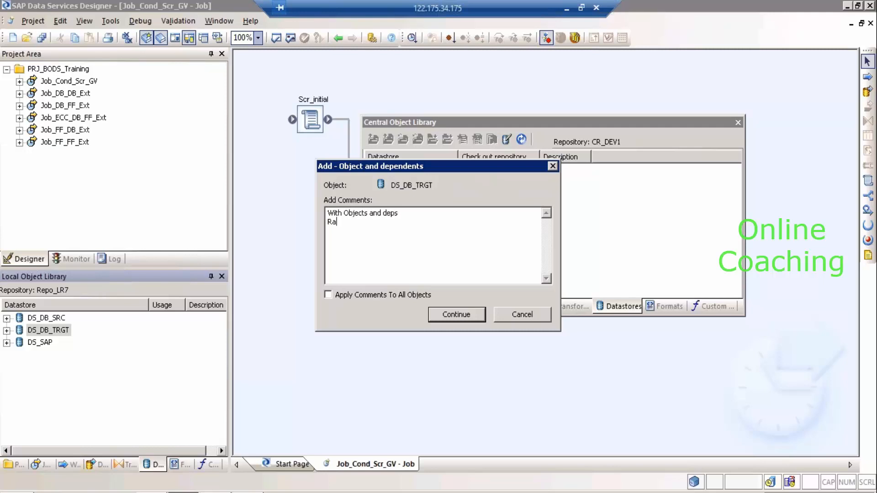
pyautogui.press('Return')
pyautogui.hotkey('ctrl', 'a')
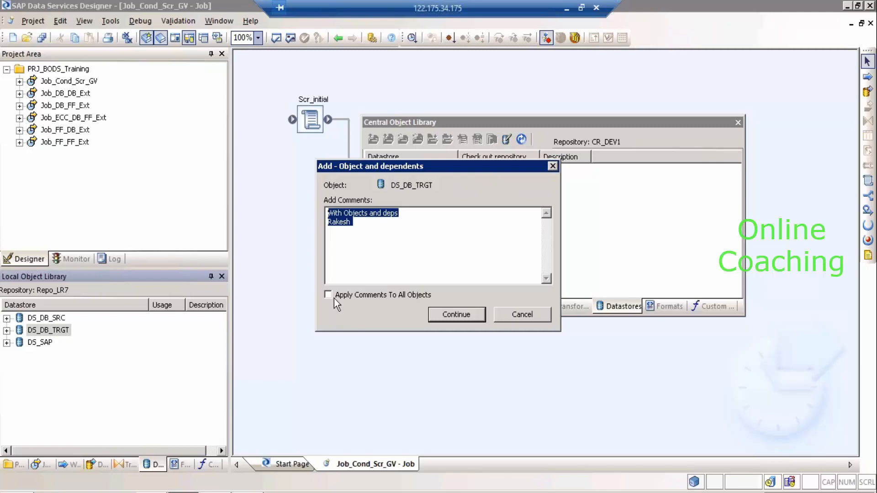
pyautogui.click(327, 295)
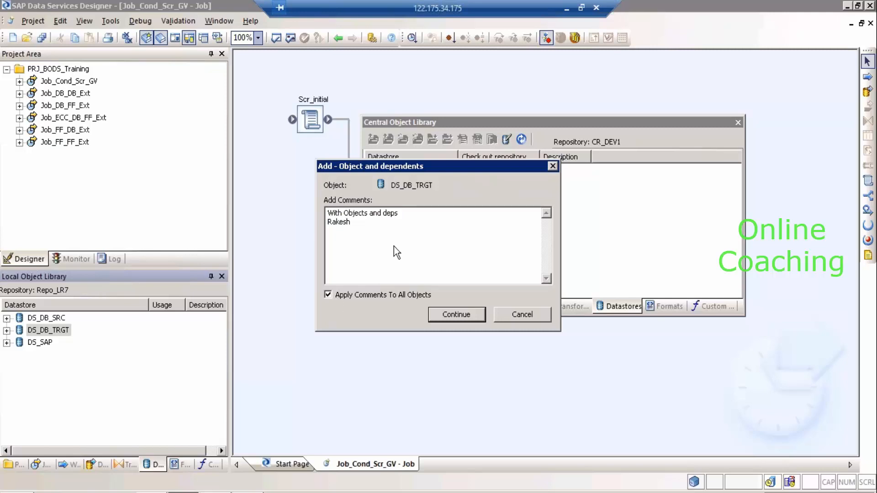
pyautogui.click(467, 313)
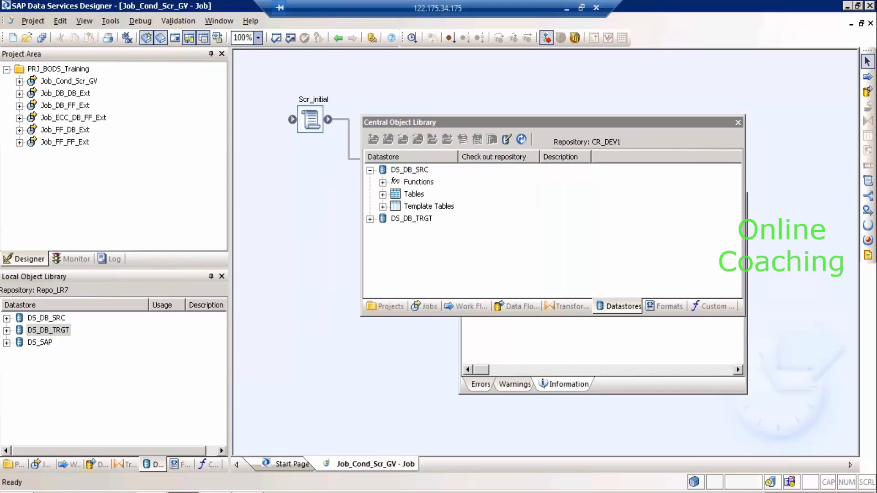
# Expand DS_DB_TRGT in CR_DEV1 to view its five template tables, then collapse both datastores.
pyautogui.click(370, 219)
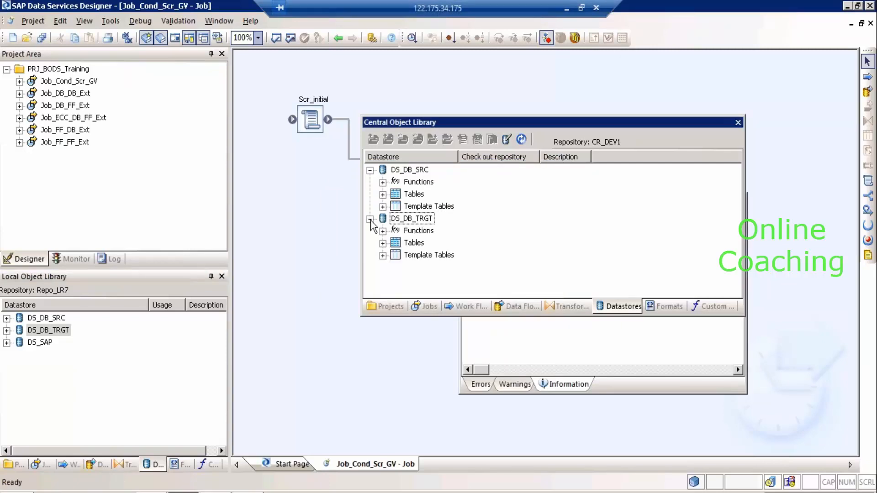
pyautogui.click(383, 242)
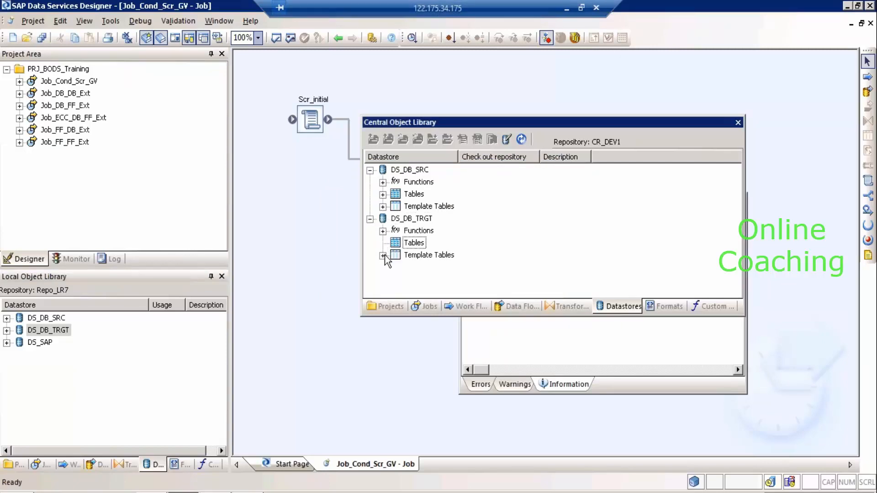
pyautogui.click(383, 256)
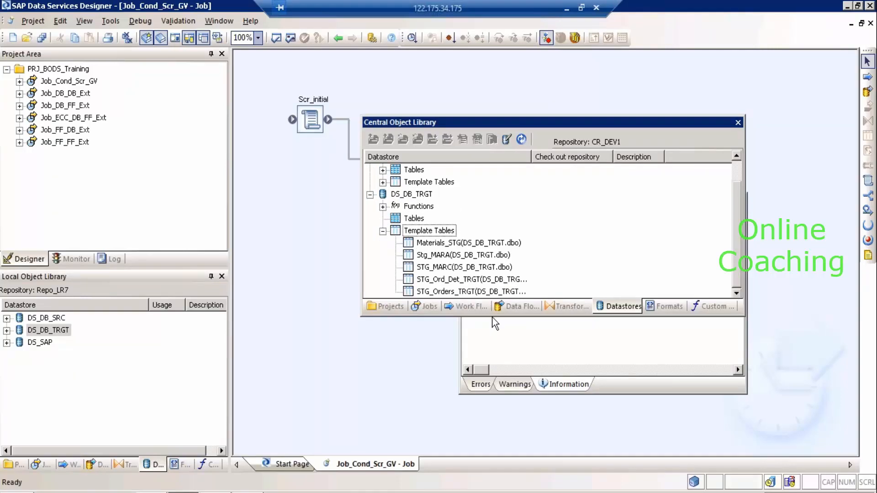
pyautogui.click(382, 231)
pyautogui.click(370, 219)
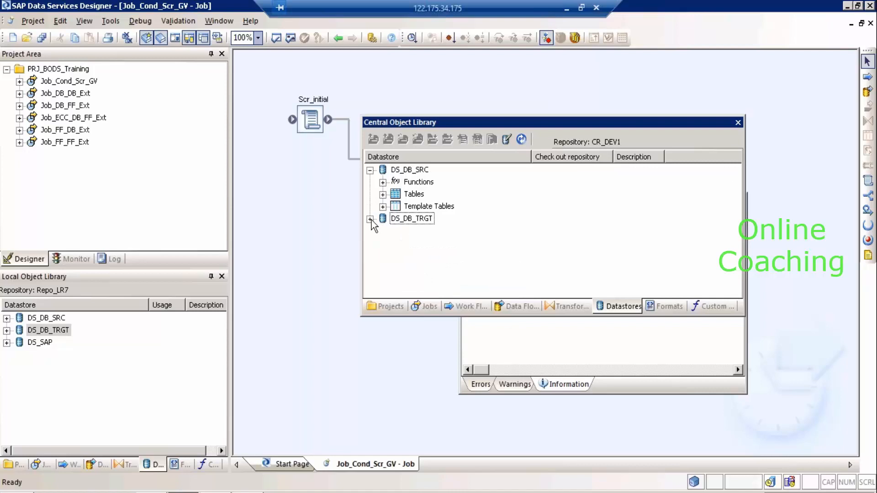
pyautogui.click(370, 170)
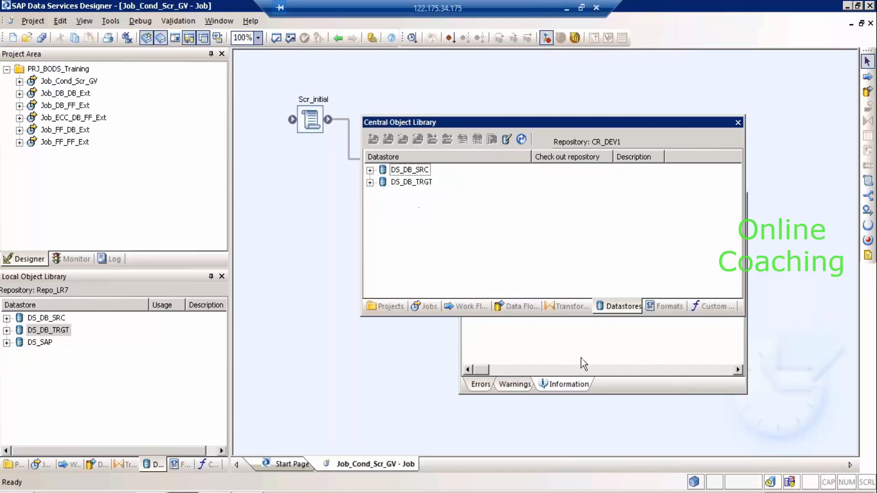
# Close the add-completed report and select the DS_SAP datastore in the local library.
pyautogui.click(598, 355)
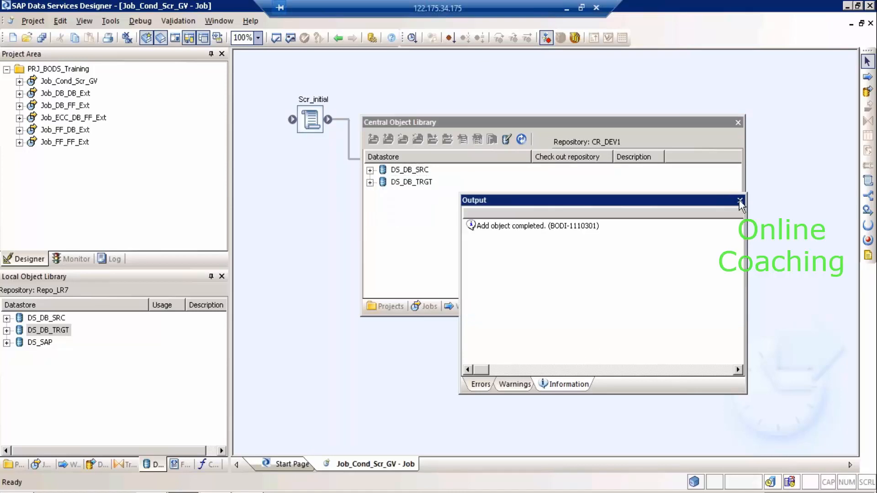
pyautogui.click(740, 201)
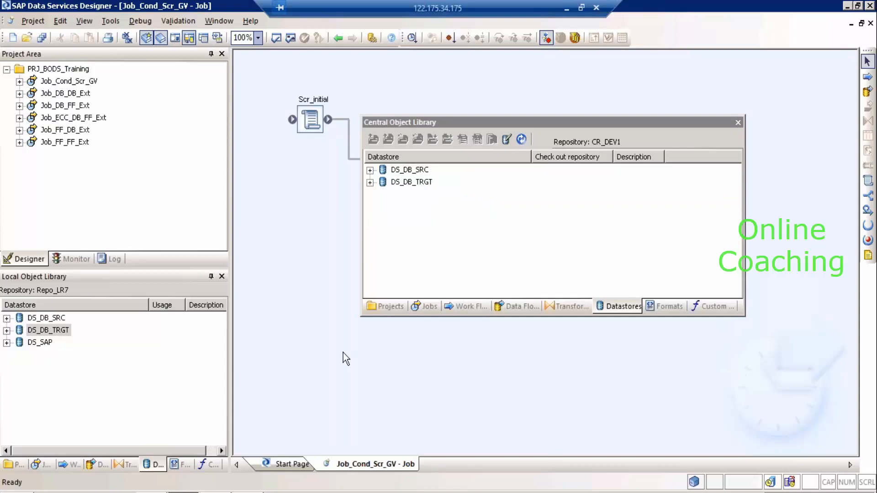
pyautogui.click(33, 342)
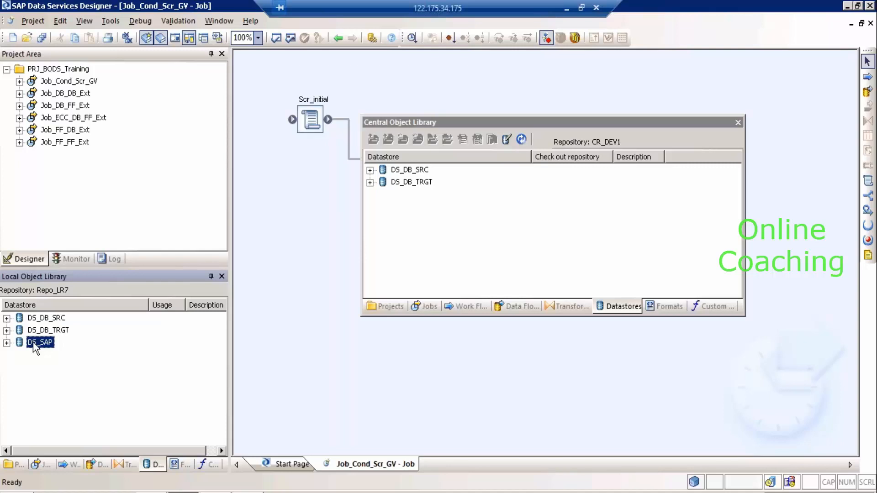
# Begin adding DS_SAP to the central repository with filtering, keeping DS_SAP set to create.
pyautogui.rightClick(34, 347)
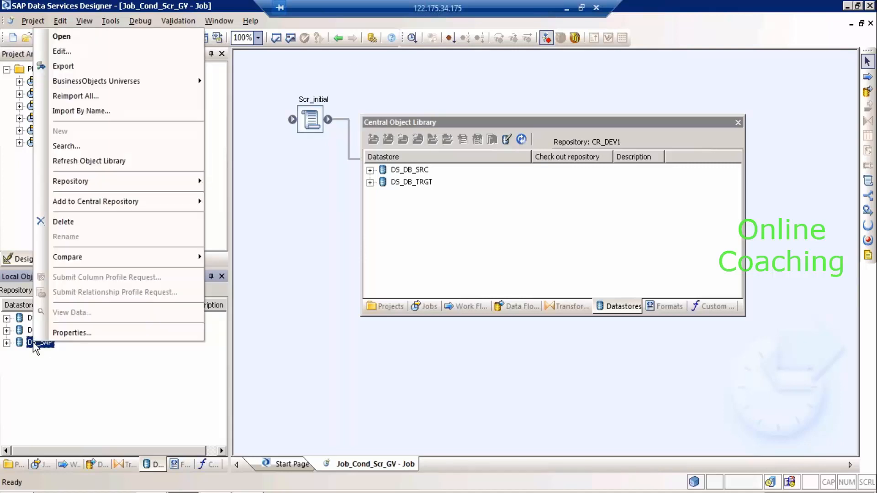
pyautogui.moveTo(137, 199)
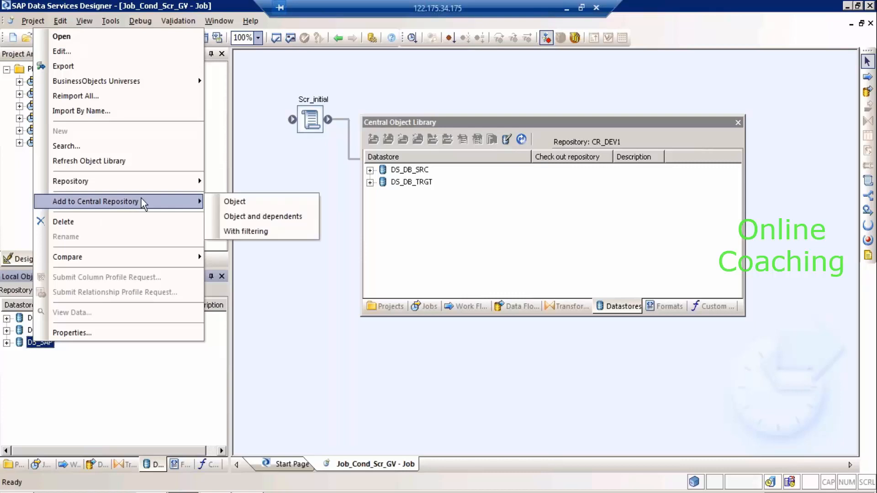
pyautogui.click(270, 230)
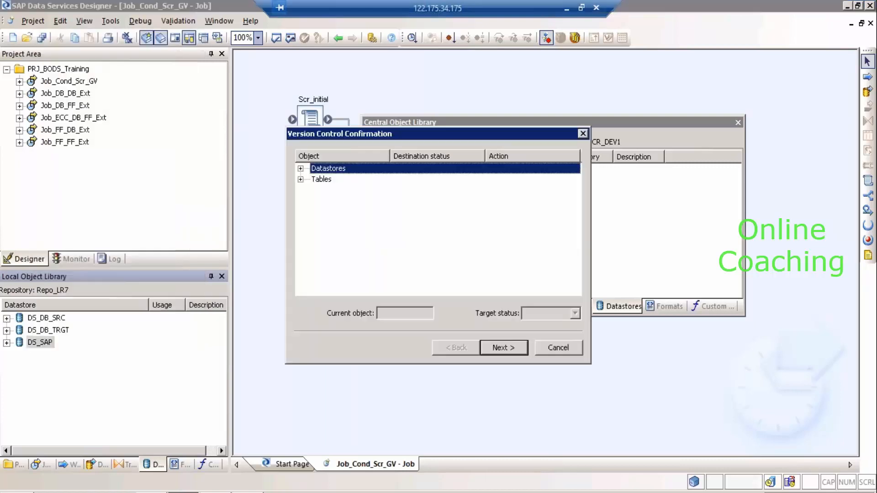
pyautogui.click(301, 168)
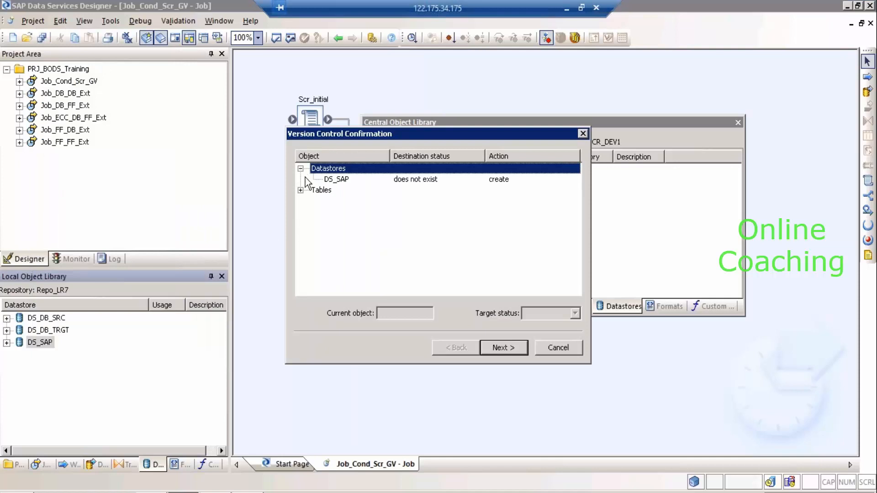
pyautogui.click(333, 180)
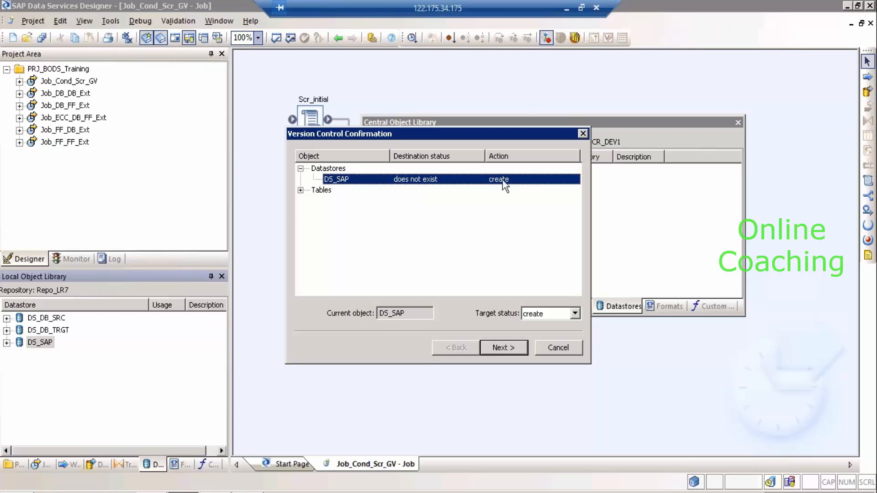
pyautogui.click(557, 314)
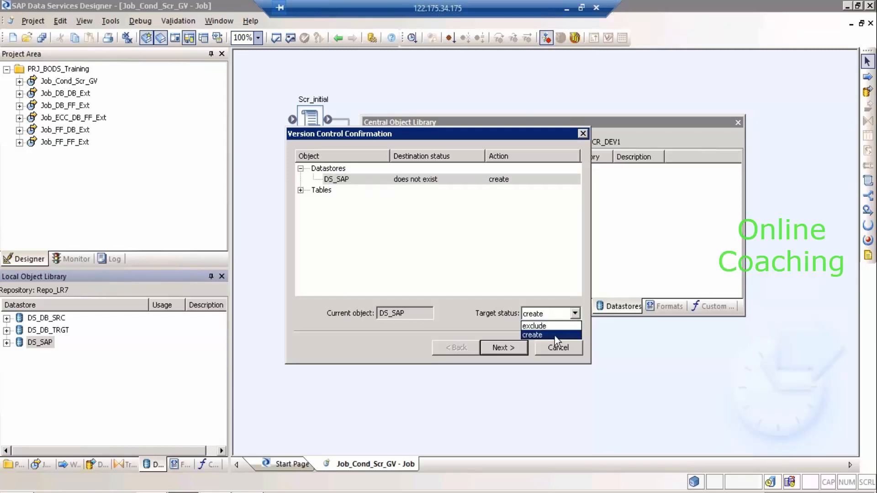
pyautogui.click(555, 335)
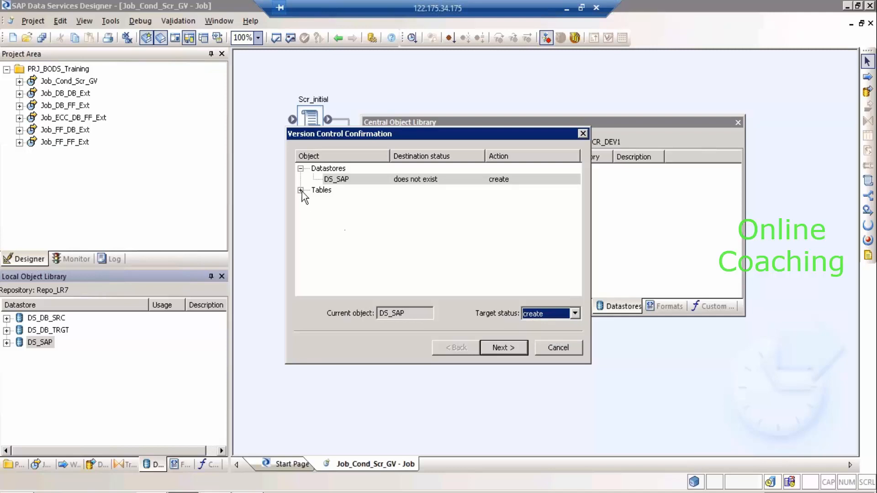
# Keep the MARA table and set the MARC table to exclude from the check-in.
pyautogui.click(301, 191)
pyautogui.click(341, 201)
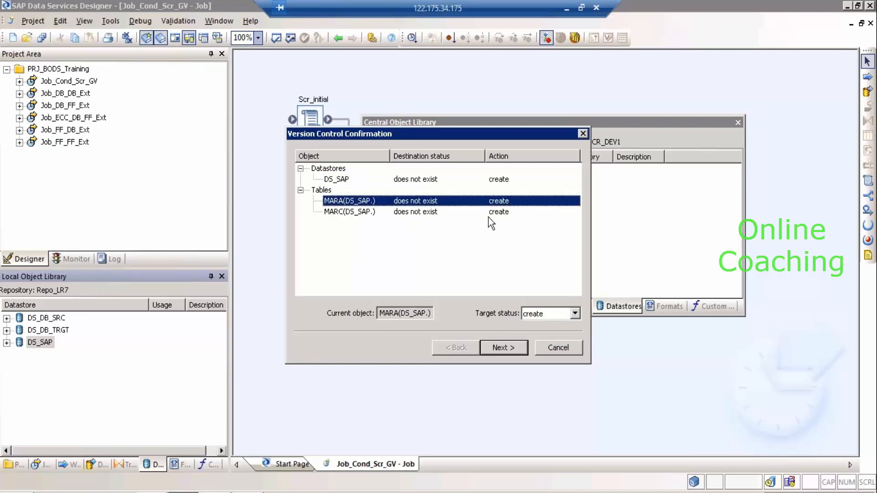
pyautogui.click(338, 211)
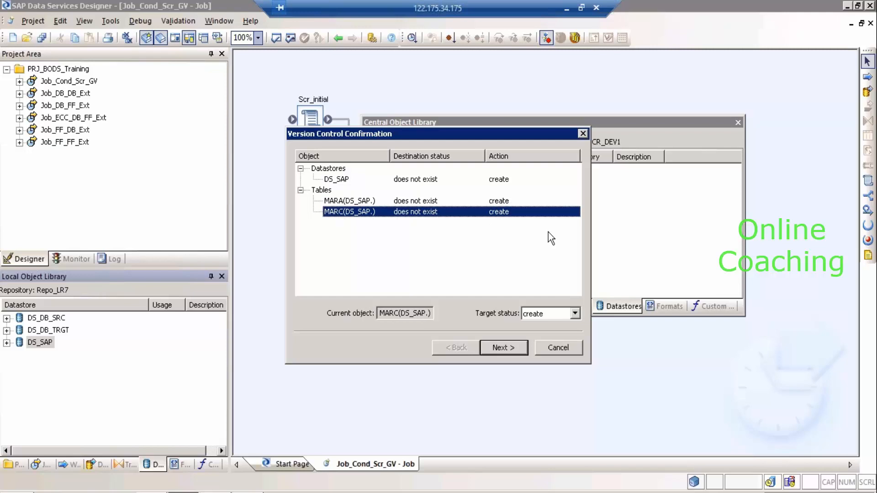
pyautogui.click(536, 317)
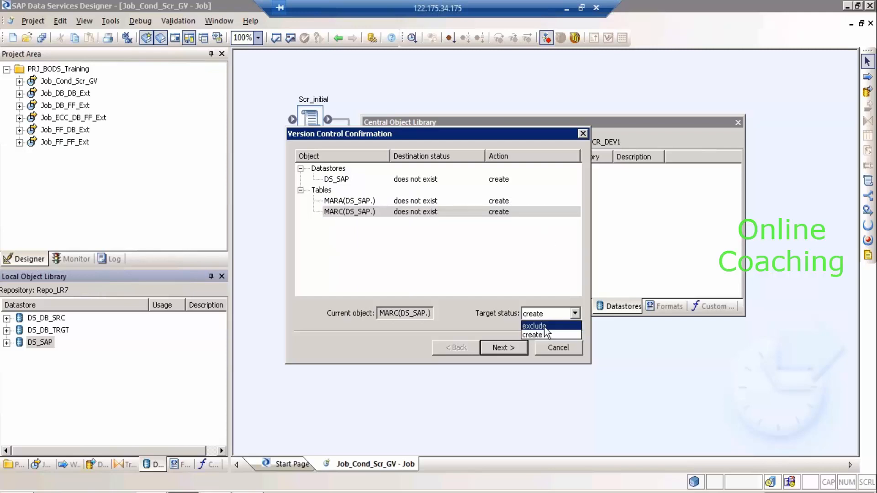
pyautogui.click(534, 326)
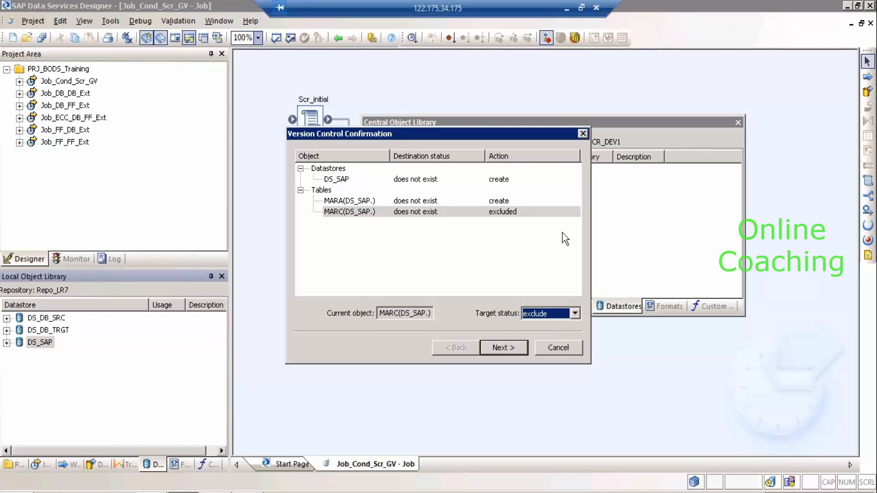
# Finish the add with the comment 'Added with Filter.. Excluding MArc'.
pyautogui.click(503, 348)
pyautogui.click(503, 347)
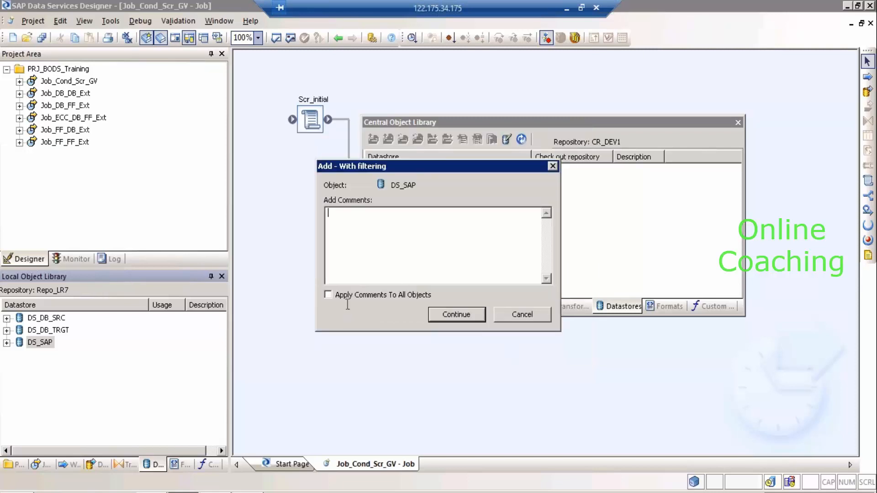
pyautogui.write('Added with Filter.. Excluding MA')
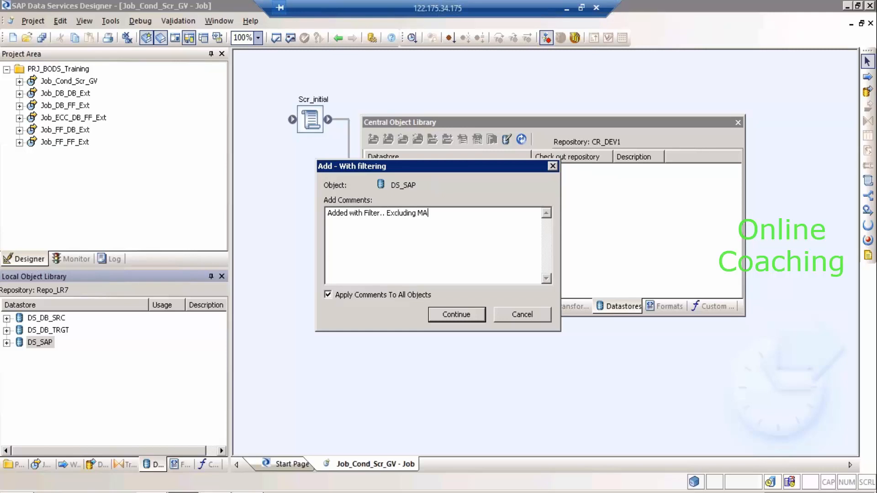
pyautogui.write('rcx')
pyautogui.press('BackSpace')
pyautogui.press('BackSpace')
pyautogui.write('c')
pyautogui.click(453, 314)
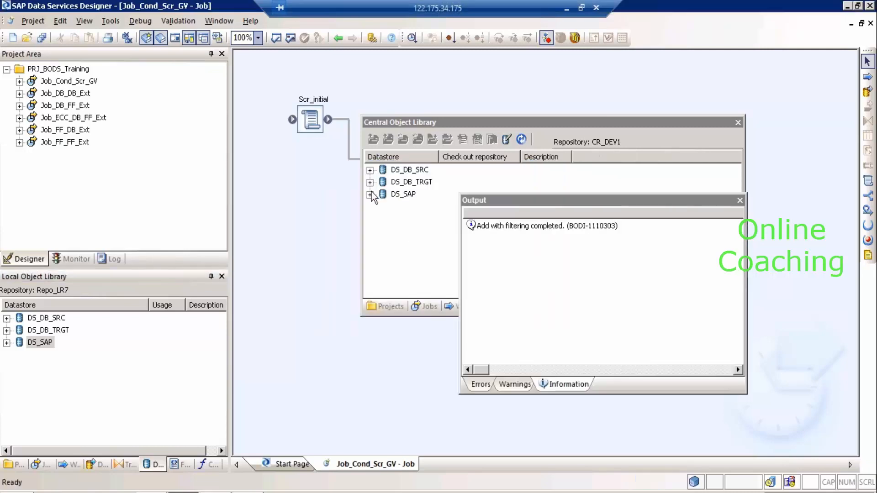
# Compare DS_SAP tables: central holds only MARA, local holds MARA and MARC.
pyautogui.click(370, 195)
pyautogui.click(370, 194)
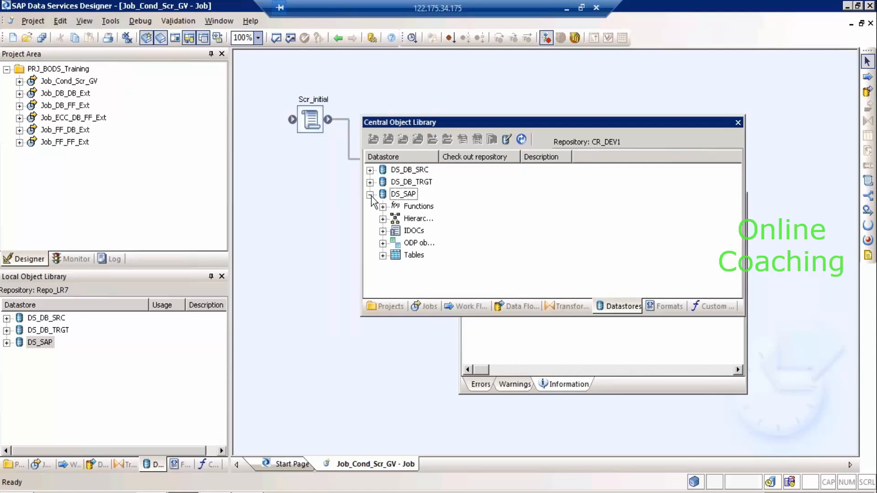
pyautogui.click(382, 256)
pyautogui.click(409, 269)
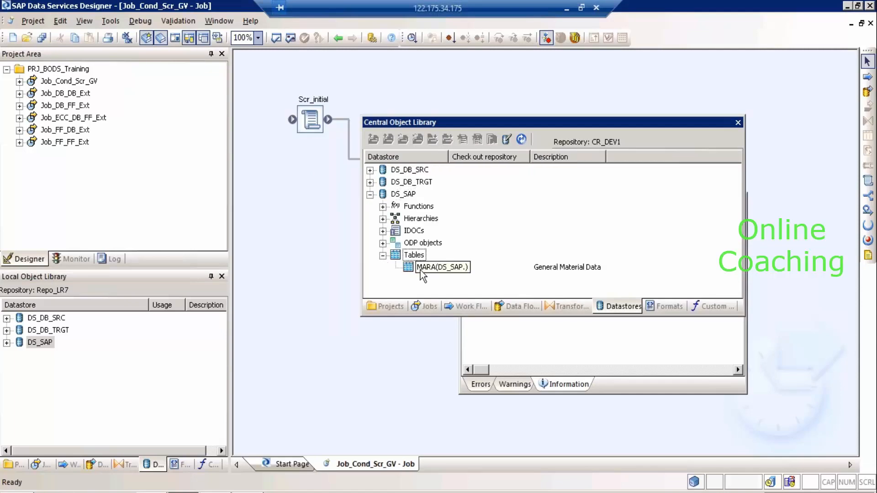
pyautogui.click(7, 343)
pyautogui.click(19, 404)
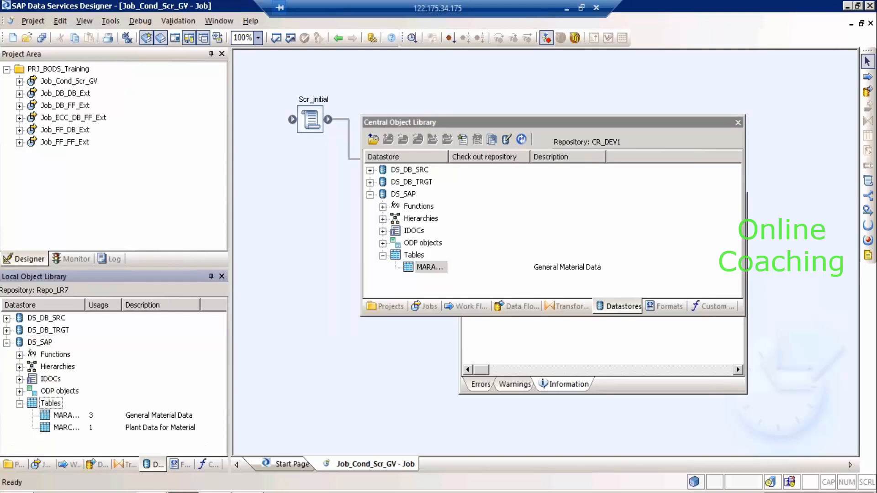
# Close the Output window, collapse local DS_SAP, and select Job_Cond_Scr_GV in local Jobs.
pyautogui.click(491, 353)
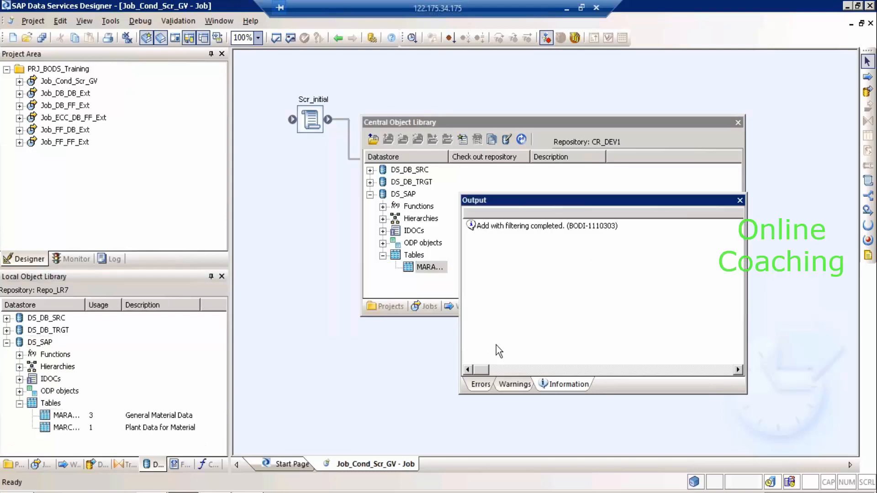
pyautogui.click(740, 201)
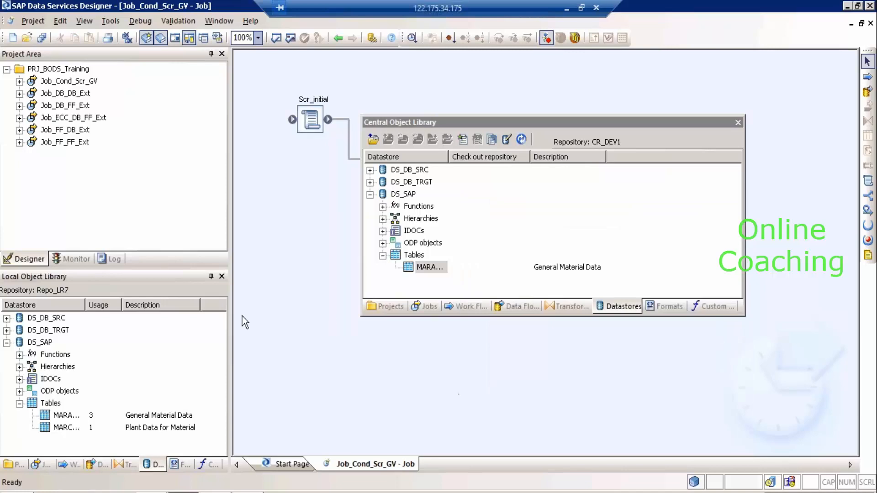
pyautogui.click(12, 343)
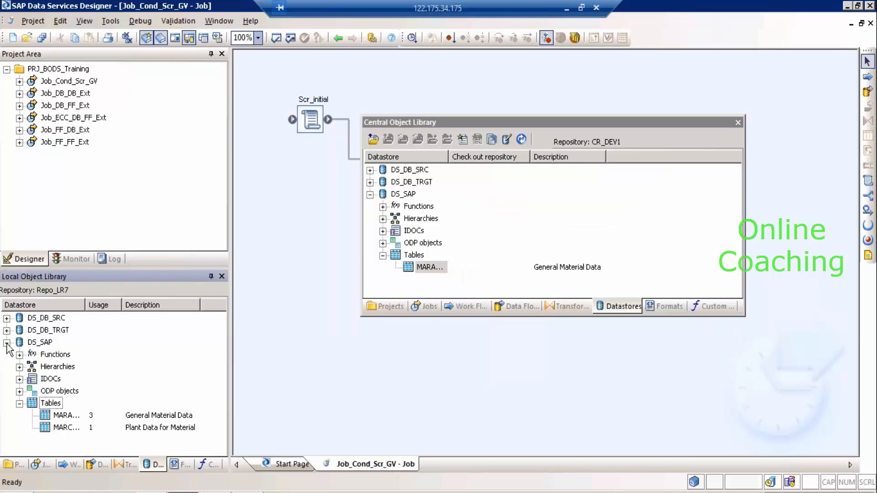
pyautogui.click(6, 342)
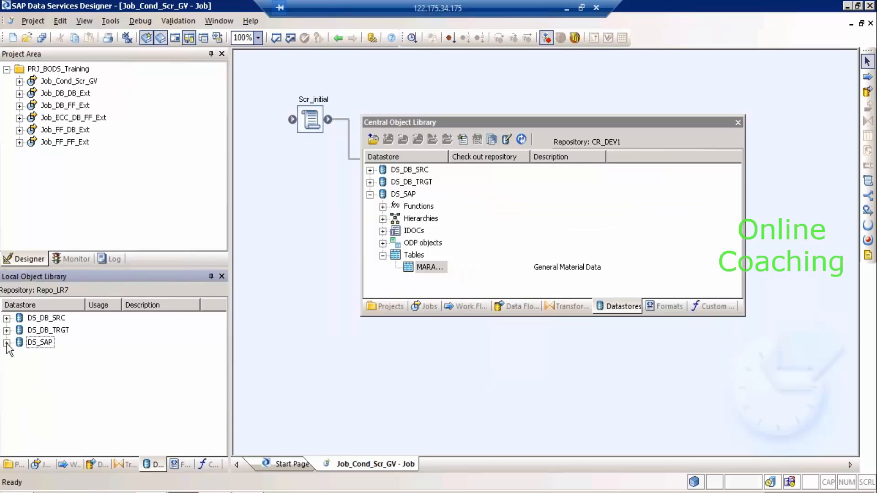
pyautogui.click(46, 463)
pyautogui.click(62, 331)
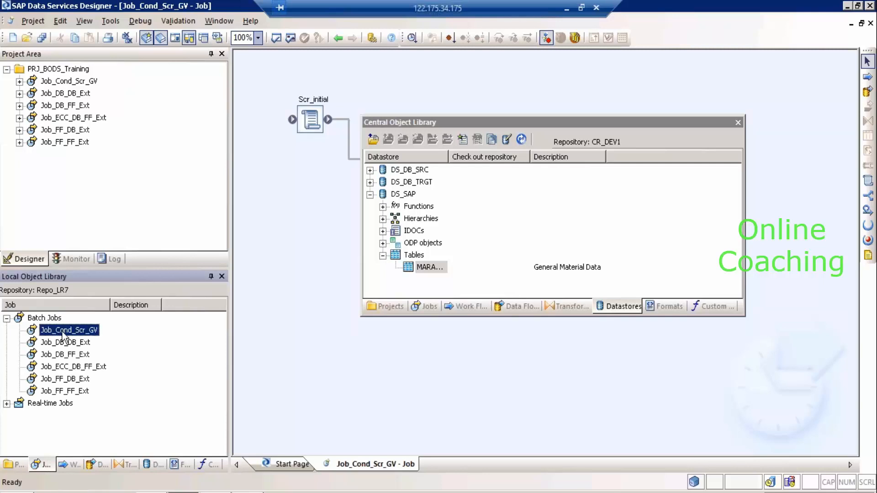
# Add Job_Cond_Scr_GV with dependents, proceeding past objects already in the repository.
pyautogui.rightClick(62, 332)
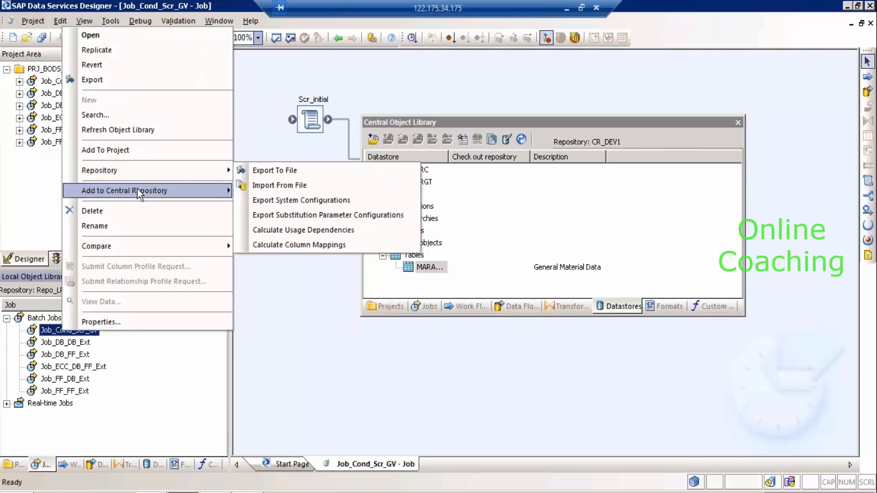
pyautogui.moveTo(136, 191)
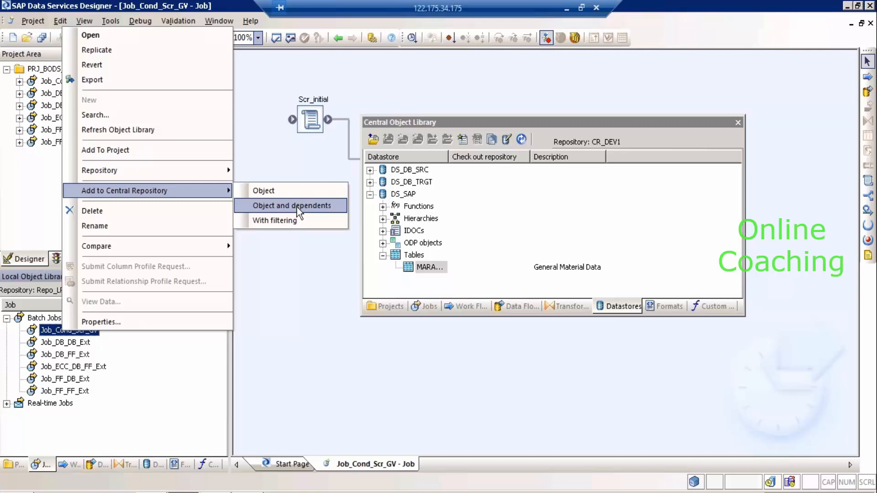
pyautogui.click(297, 207)
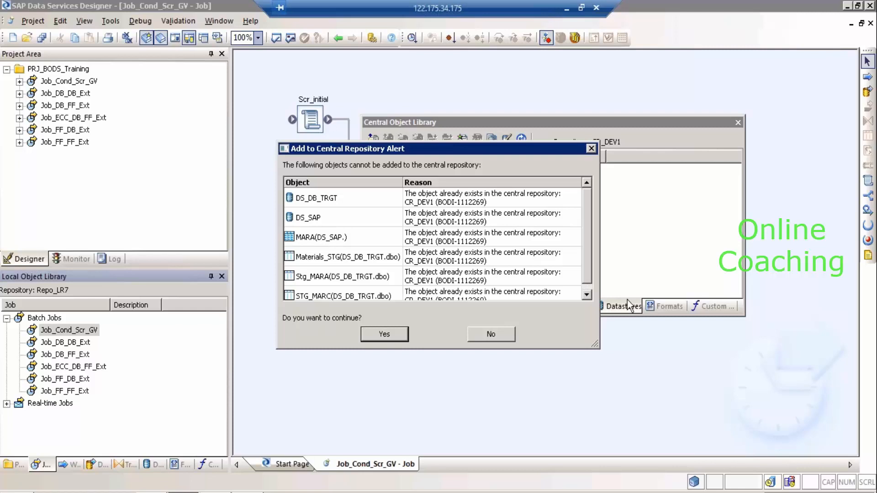
pyautogui.scroll(-1, 591, 291)
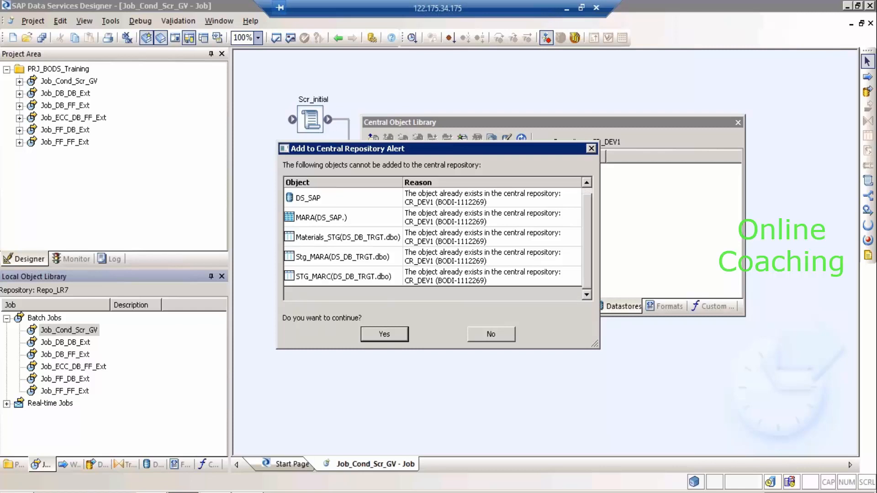
pyautogui.click(401, 336)
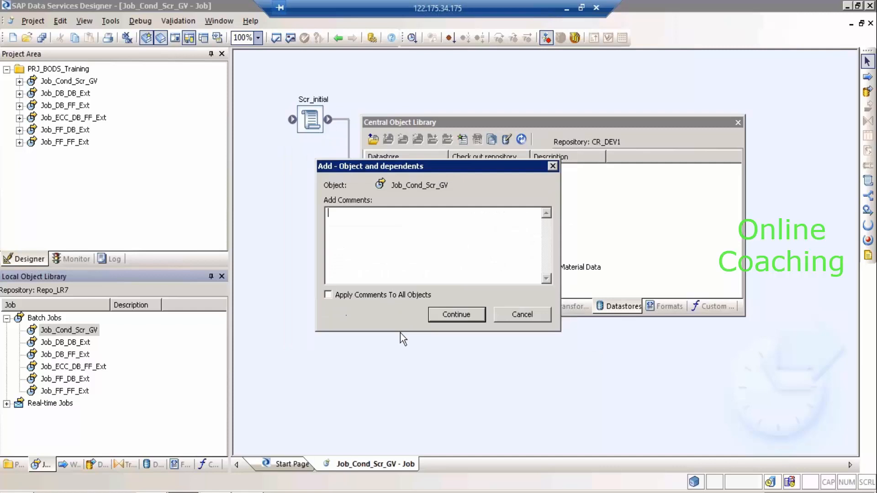
# Confirm the add with the comment 'Aded with Dep' applied to all objects.
pyautogui.click(374, 295)
pyautogui.click(390, 248)
pyautogui.write('Aded with Dep')
pyautogui.click(457, 314)
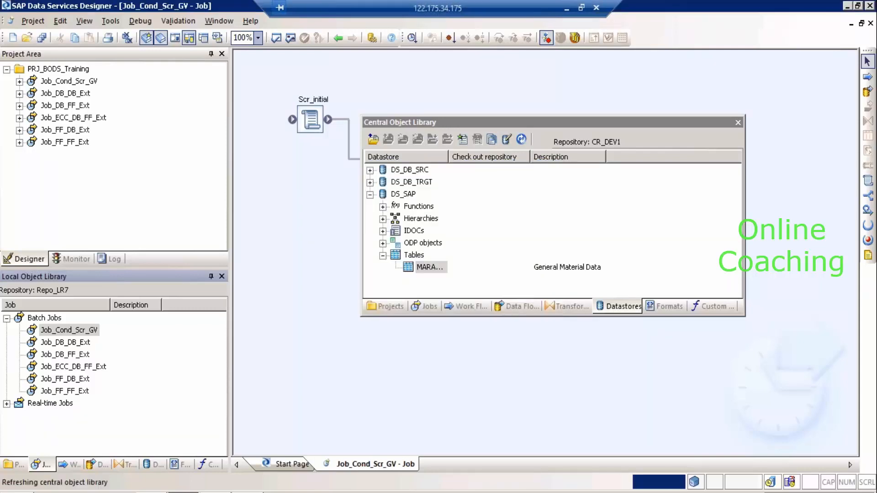
pyautogui.click(430, 308)
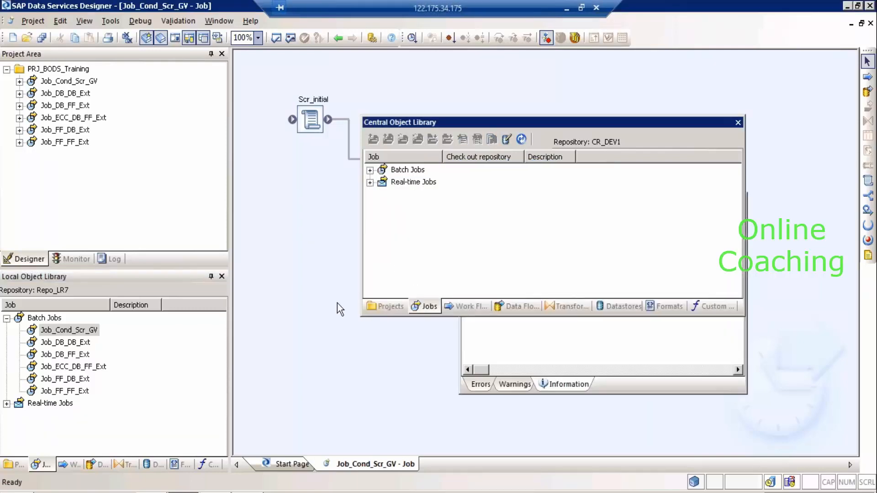
# Check Job_Cond_Scr_GV under central Batch Jobs and the four central data flows.
pyautogui.click(74, 332)
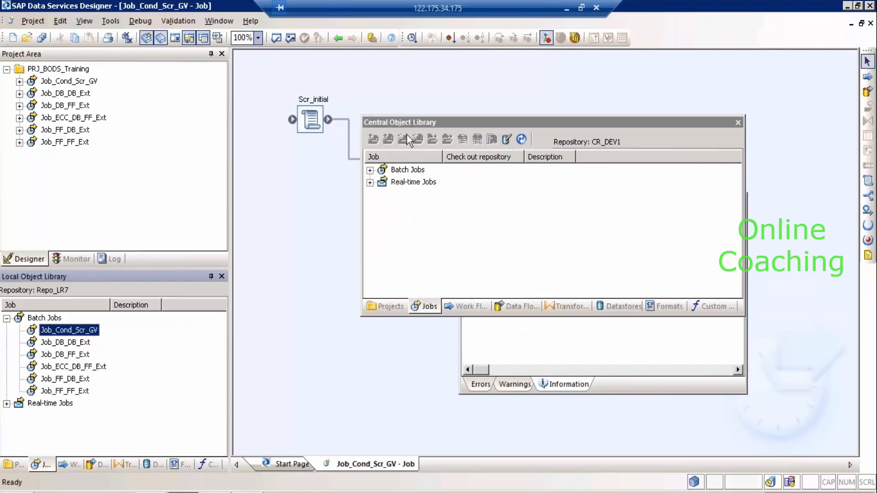
pyautogui.click(369, 170)
pyautogui.click(432, 182)
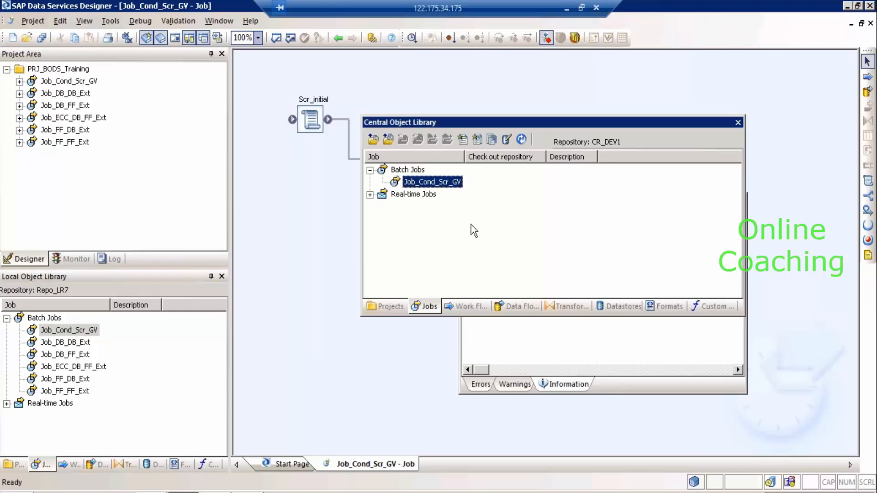
pyautogui.click(518, 307)
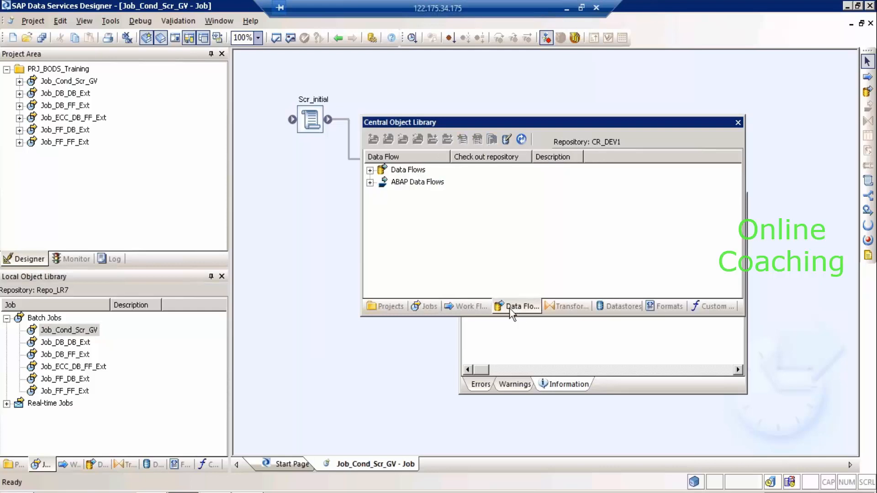
pyautogui.click(370, 170)
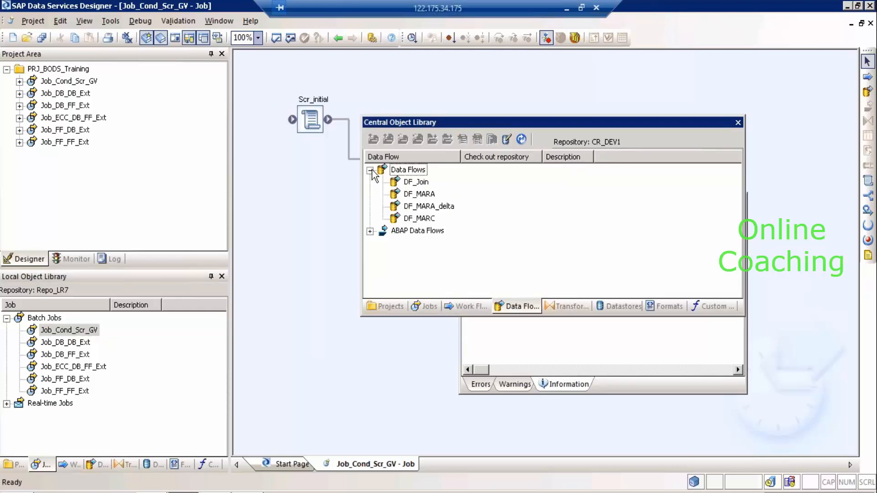
pyautogui.click(427, 183)
pyautogui.keyDown('shift'); pyautogui.click(430, 220); pyautogui.keyUp('shift')
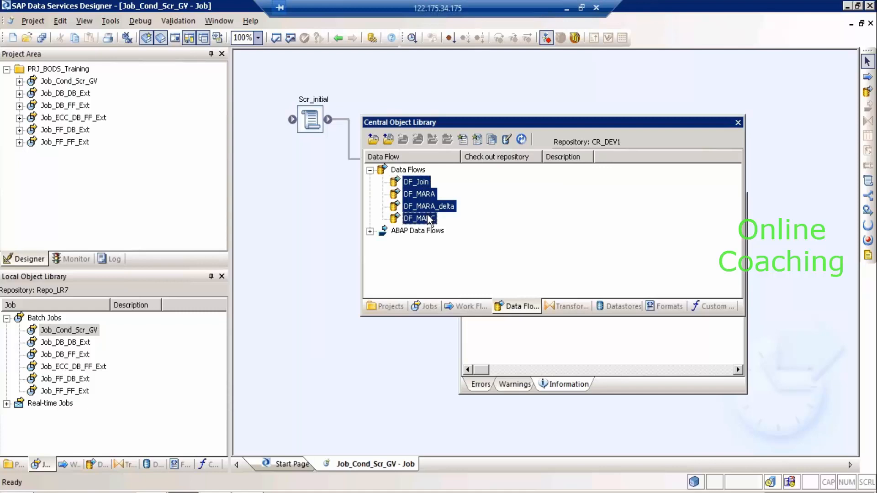
# Review central datastores with MARC, flat file formats and projects, then close the library.
pyautogui.click(571, 309)
pyautogui.click(623, 308)
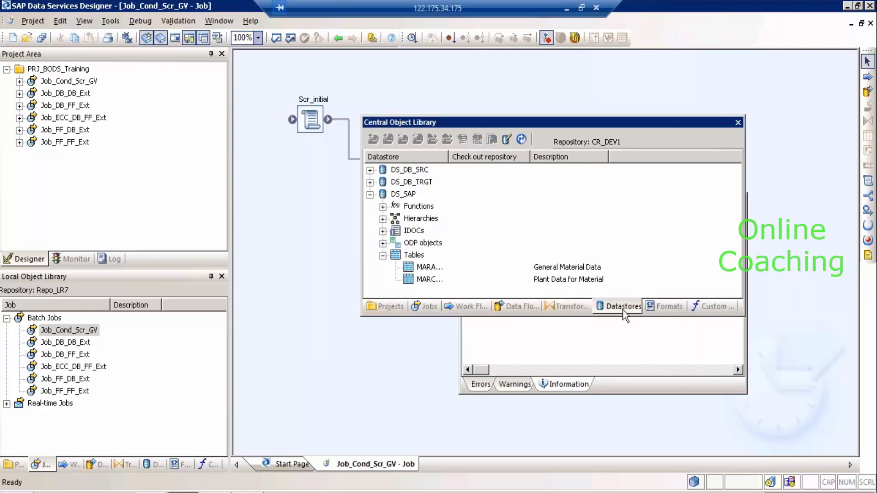
pyautogui.click(428, 279)
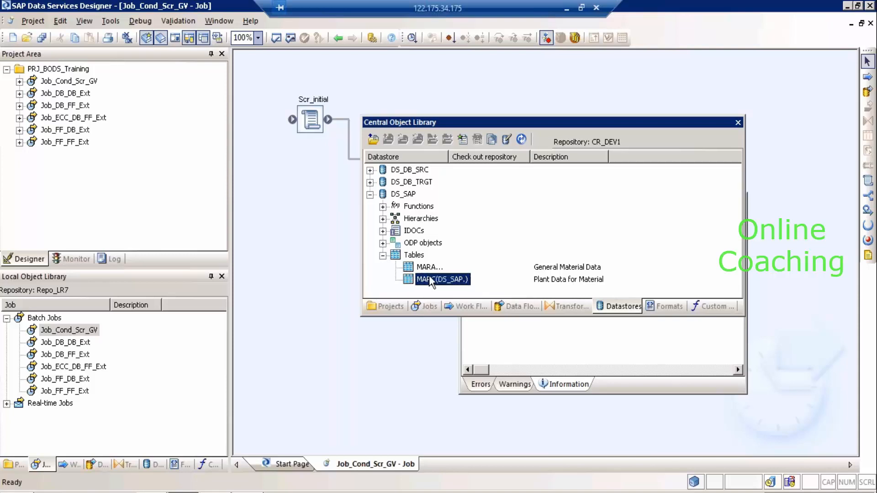
pyautogui.click(658, 309)
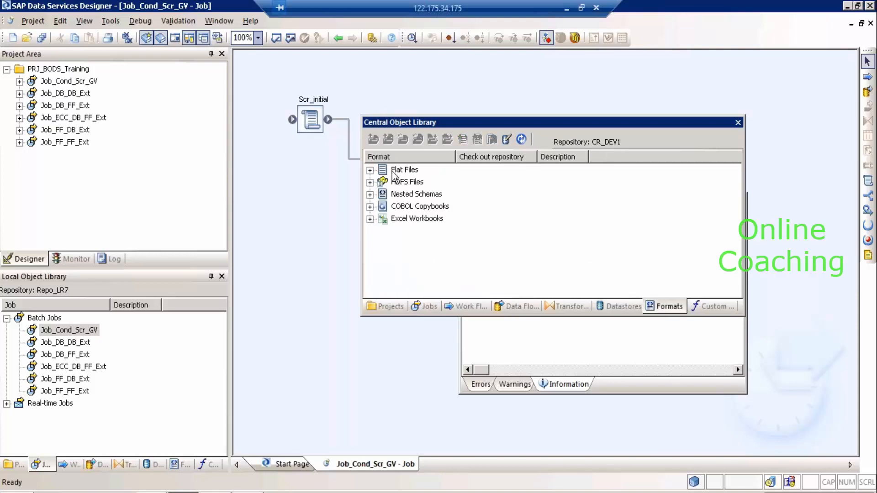
pyautogui.click(370, 170)
pyautogui.click(383, 308)
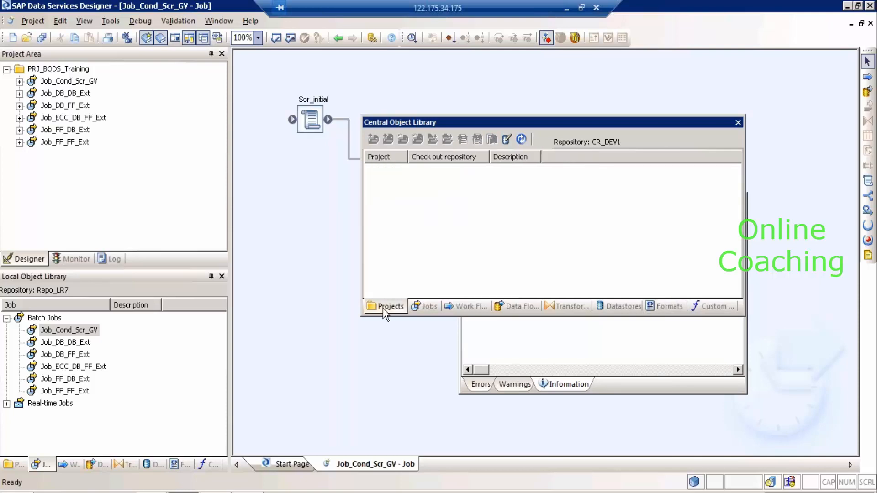
pyautogui.click(434, 305)
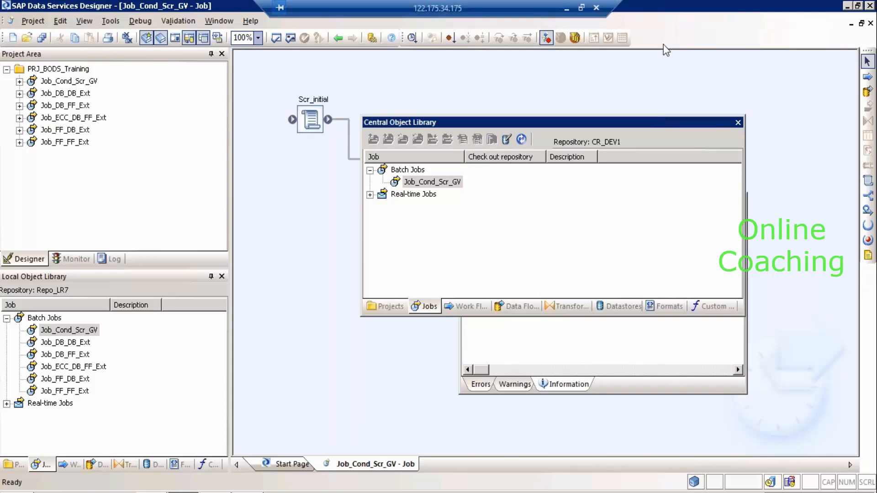
pyautogui.click(738, 124)
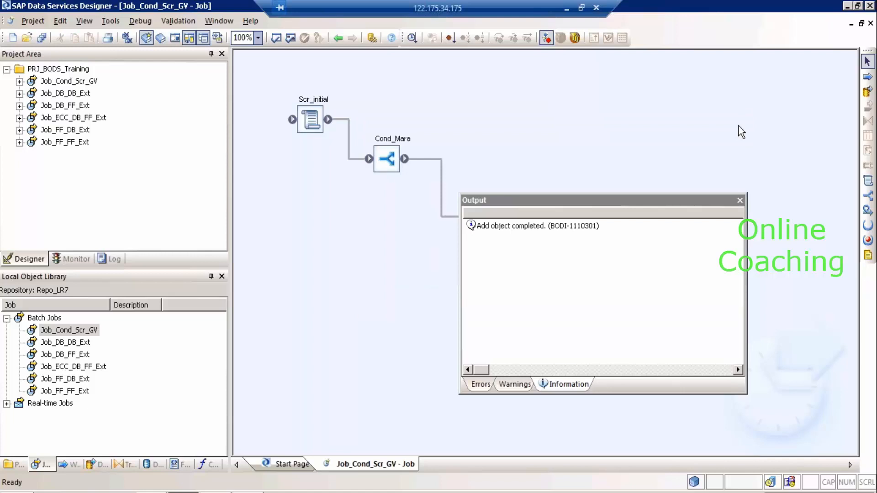
# Close the Output window, select PRJ_BODS_Training locally, and reopen the Central Object Library.
pyautogui.click(739, 200)
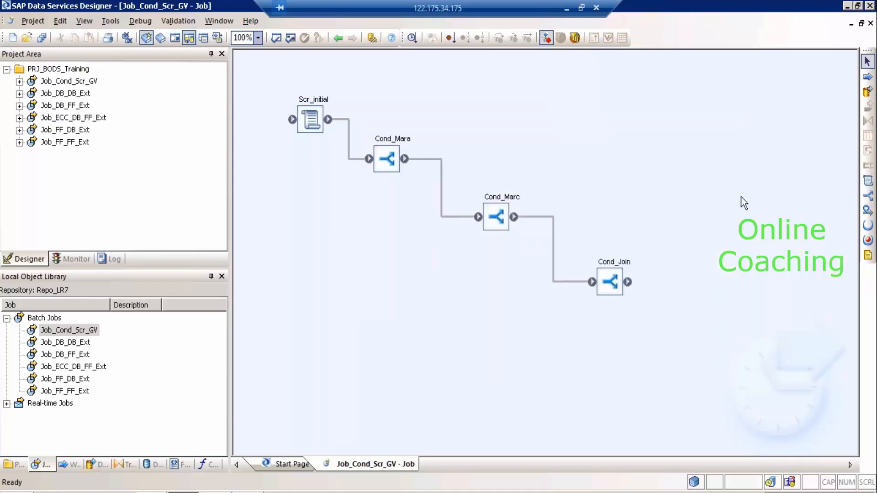
pyautogui.click(12, 463)
pyautogui.click(78, 320)
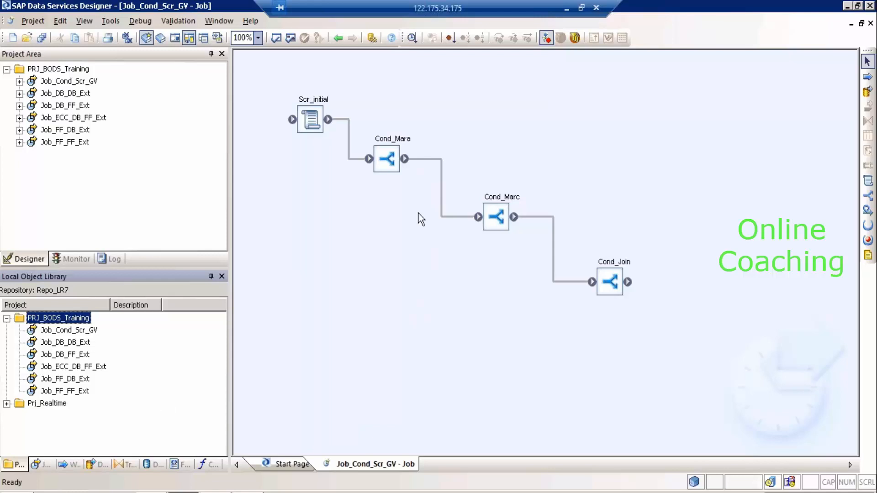
pyautogui.click(159, 39)
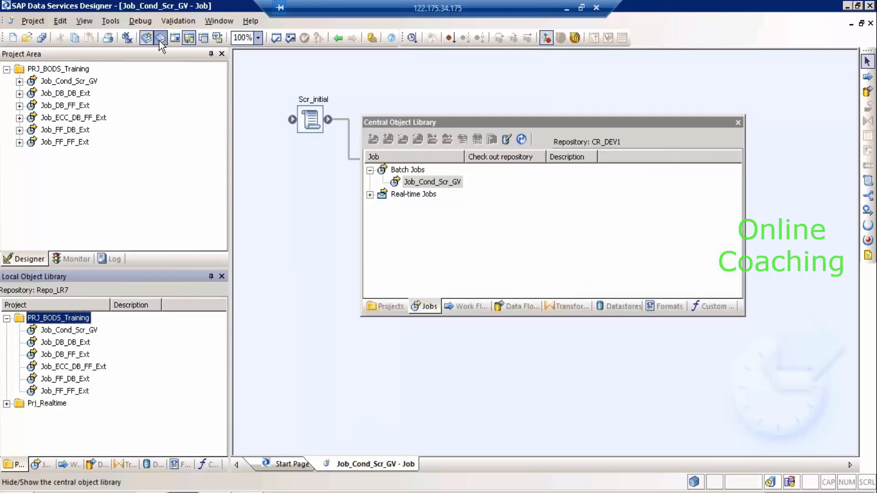
# List central datastores DS_DB_SRC, DS_DB_TRGT and collapsed DS_SAP; select Job_Cond_Scr_GV locally.
pyautogui.click(609, 309)
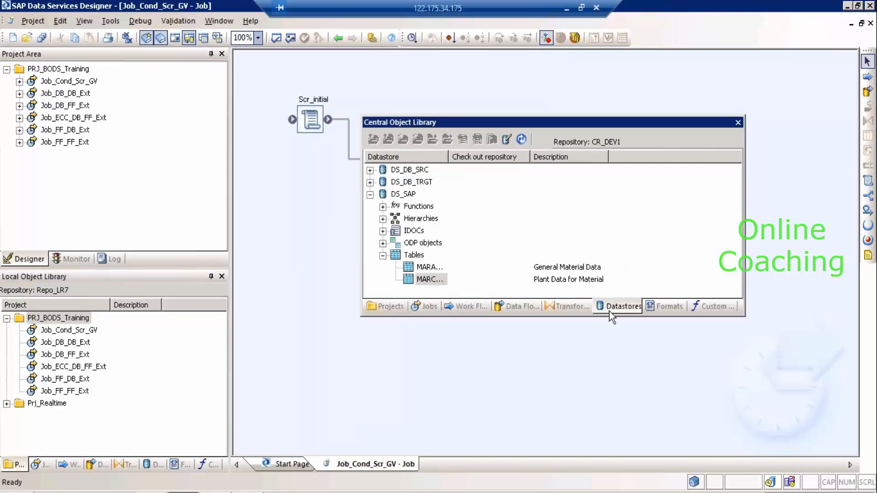
pyautogui.click(370, 195)
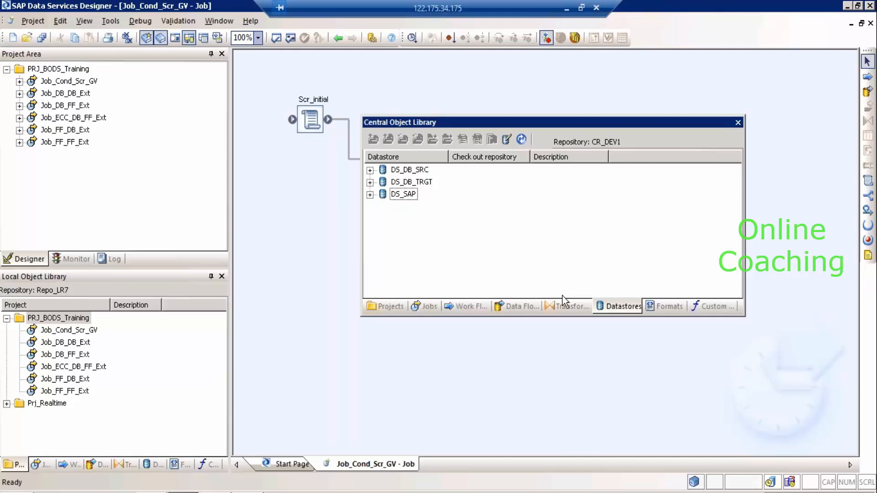
pyautogui.click(87, 331)
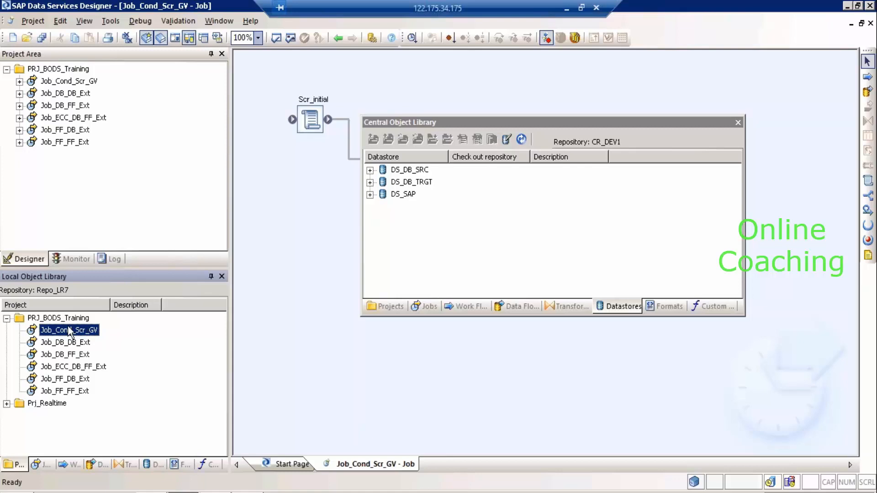
pyautogui.press('Up')
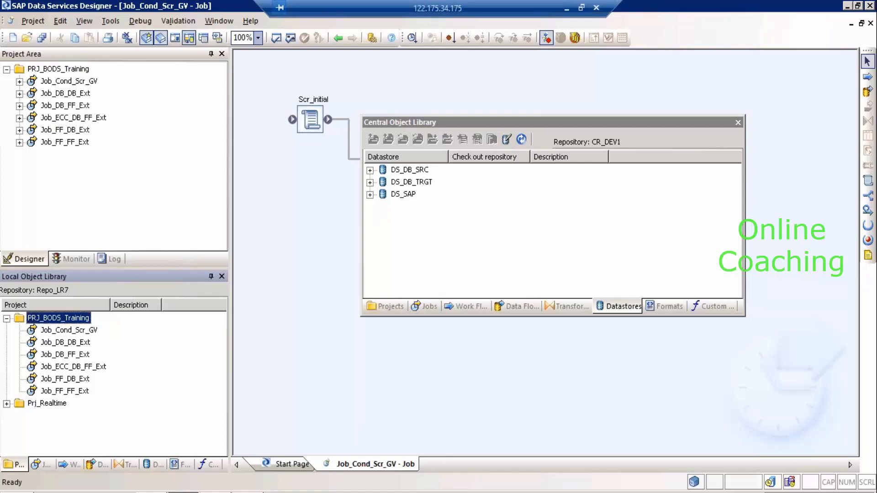
pyautogui.click(74, 333)
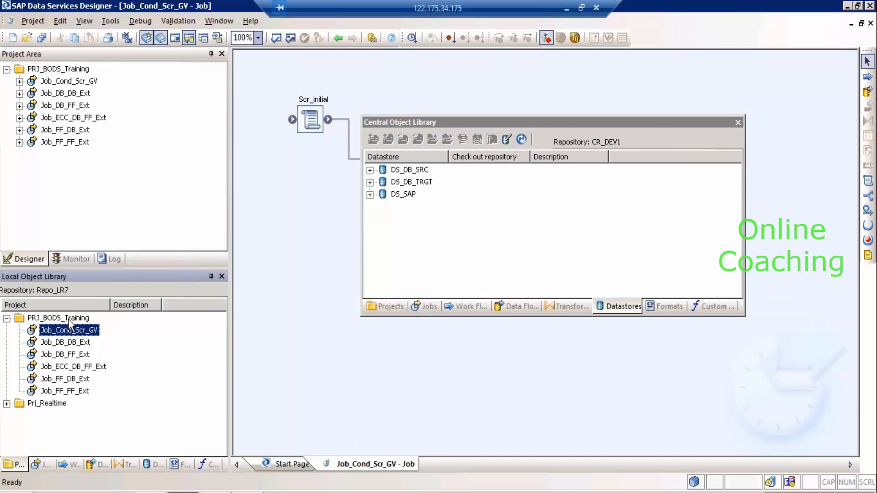
# Glance at PRJ_BODS_Training's central options, select Job_Cond_Scr_GV, then minimise the remote session.
pyautogui.rightClick(69, 321)
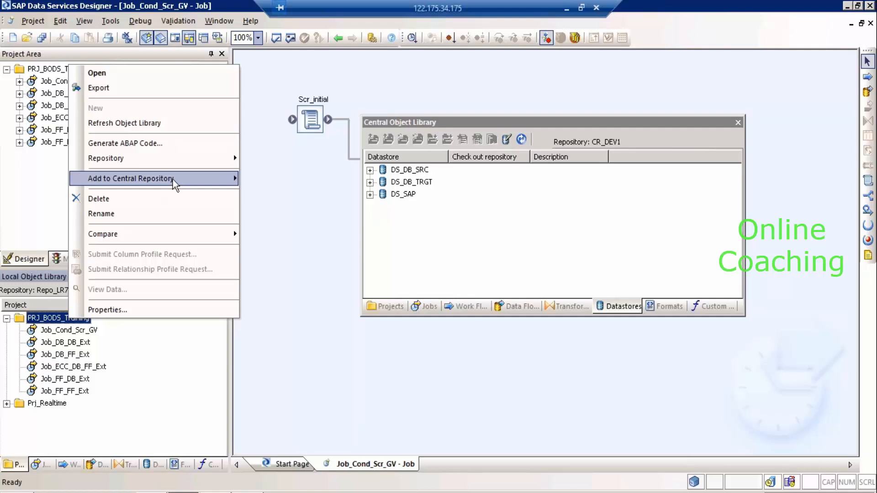
pyautogui.moveTo(174, 185)
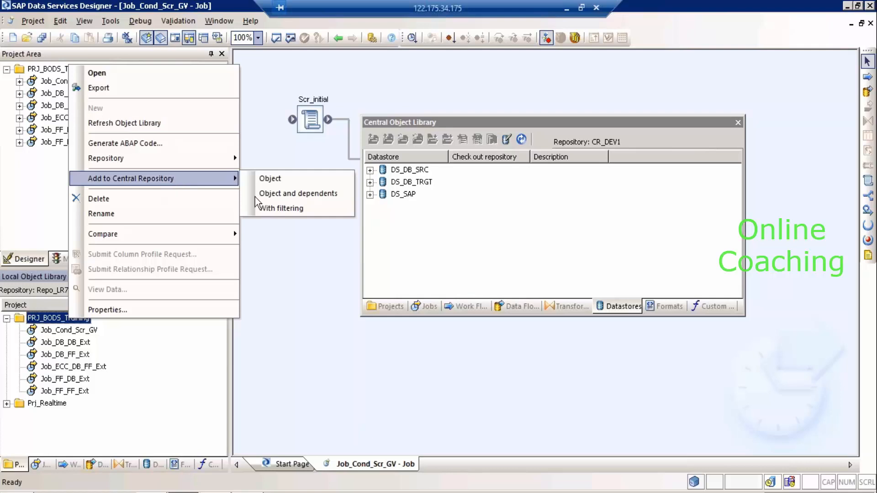
pyautogui.click(301, 229)
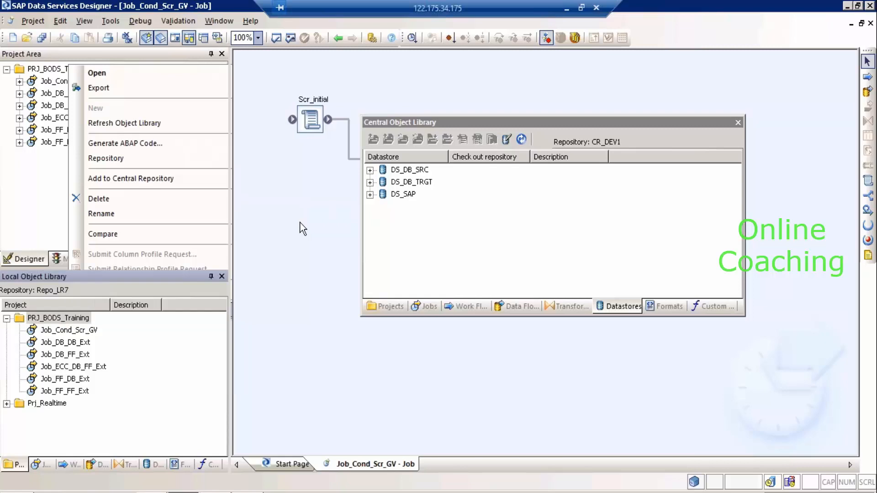
pyautogui.click(57, 319)
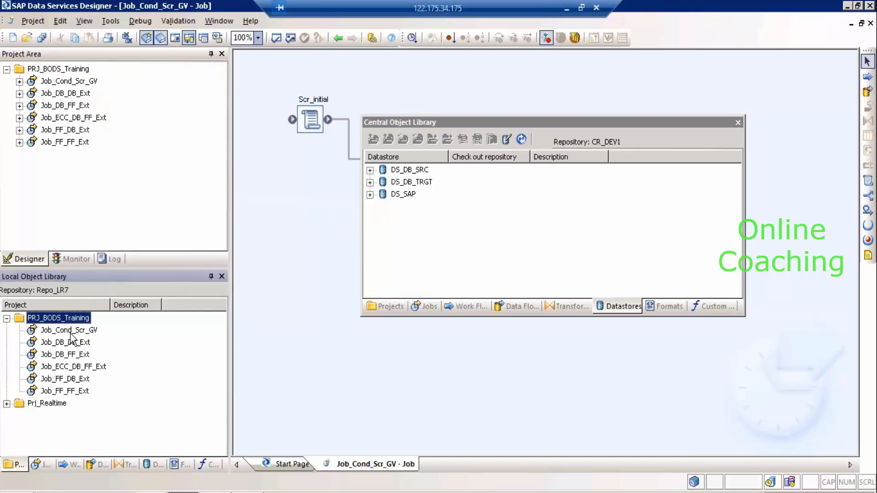
pyautogui.click(70, 333)
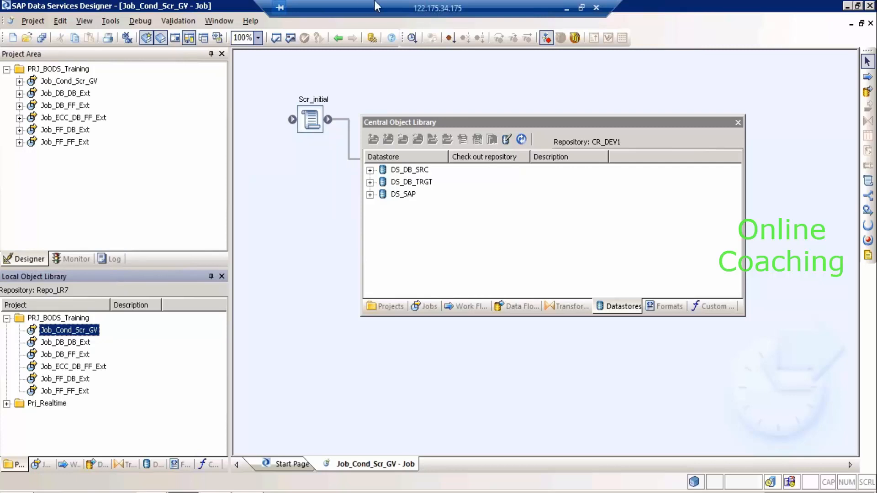
pyautogui.click(567, 8)
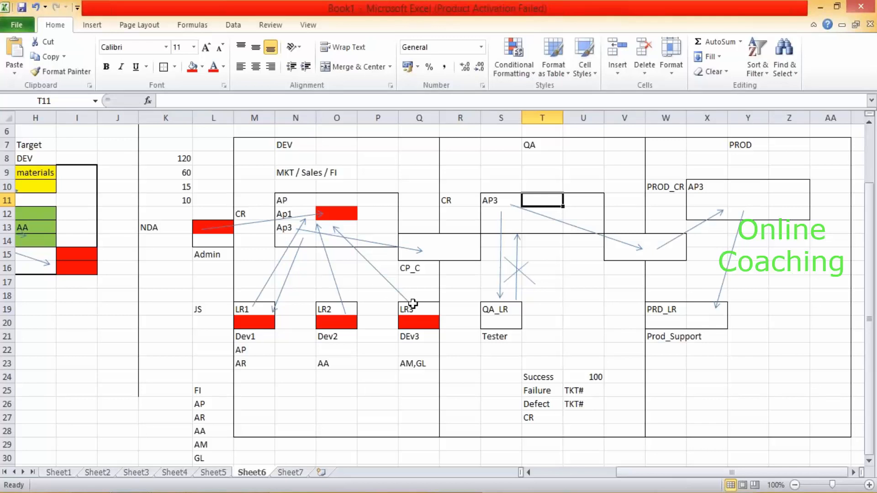
# Bring the remote SAP Data Services Designer session back to the front from the taskbar.
pyautogui.click(198, 492)
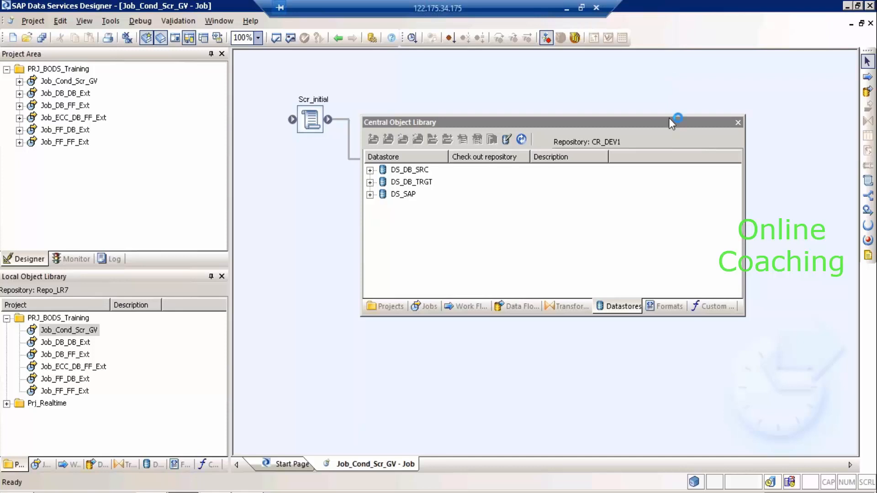
# Check out DS_DB_SRC, DS_DB_TRGT and DS_SAP from CR_DEV1 as objects.
pyautogui.click(395, 174)
pyautogui.keyDown('shift'); pyautogui.click(403, 194); pyautogui.keyUp('shift')
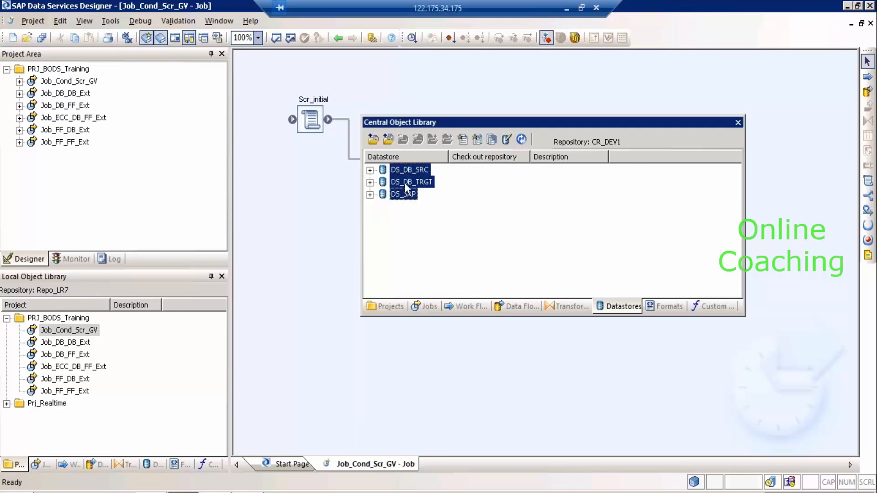
pyautogui.rightClick(405, 184)
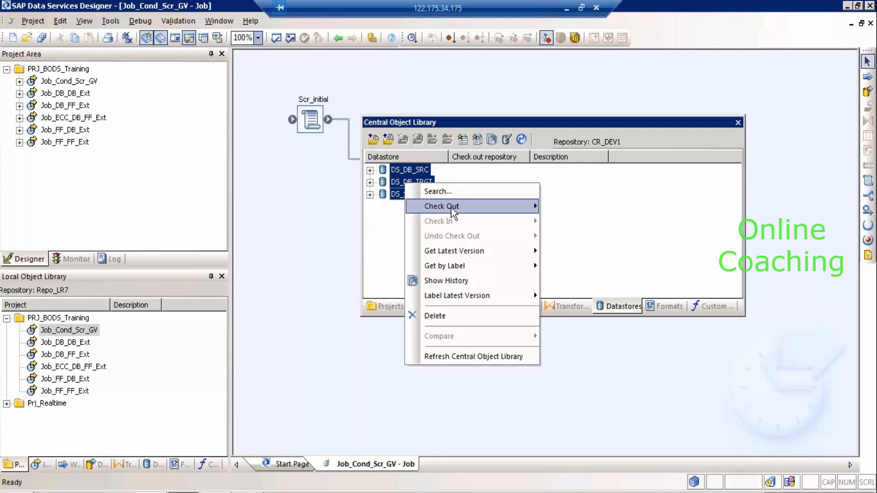
pyautogui.moveTo(453, 208)
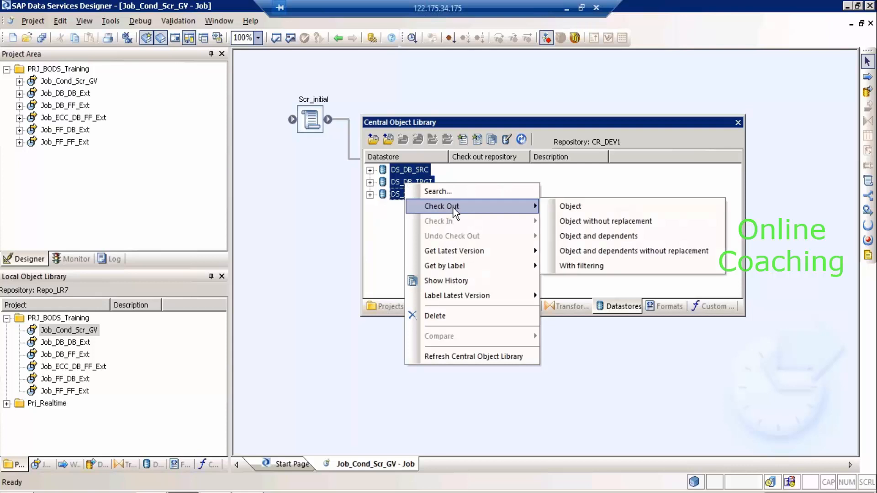
pyautogui.click(601, 207)
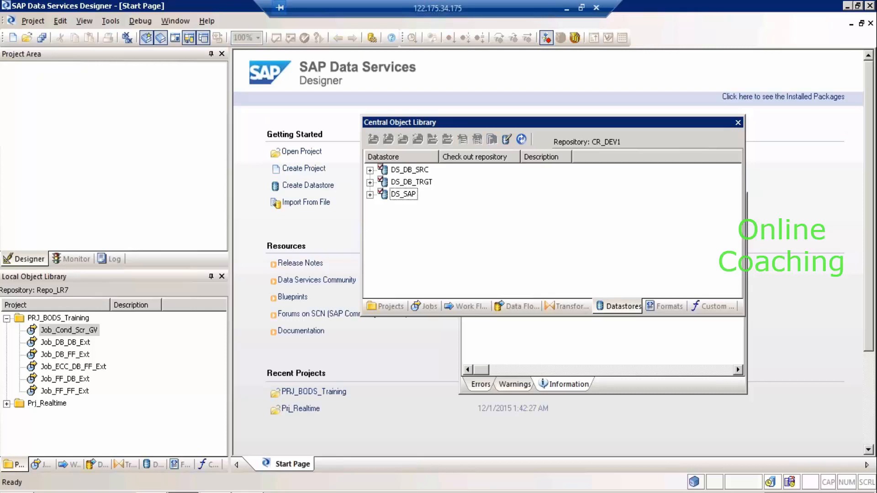
# Undo the check-out of all three datastores including their dependents.
pyautogui.click(411, 170)
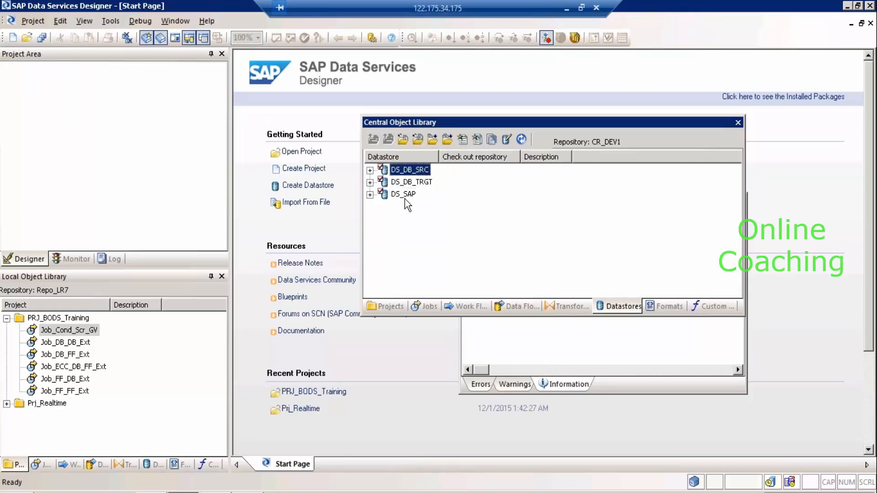
pyautogui.keyDown('shift'); pyautogui.click(404, 198); pyautogui.keyUp('shift')
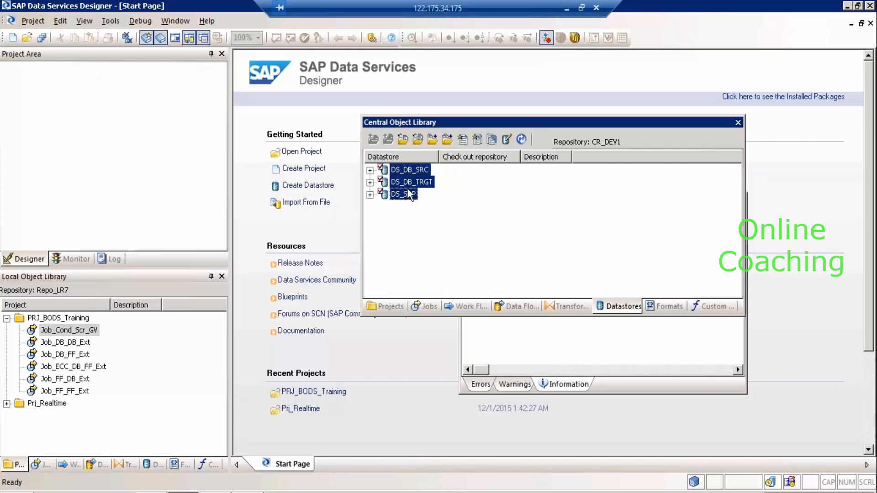
pyautogui.rightClick(408, 194)
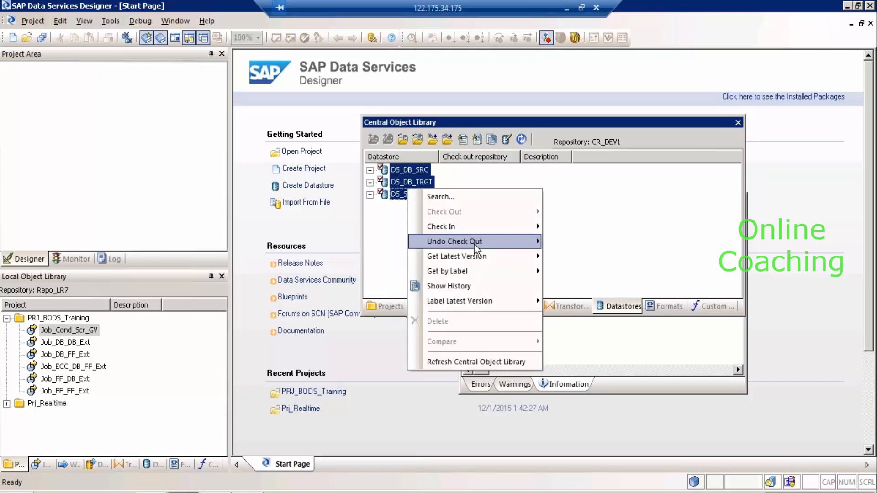
pyautogui.moveTo(488, 245)
pyautogui.click(594, 257)
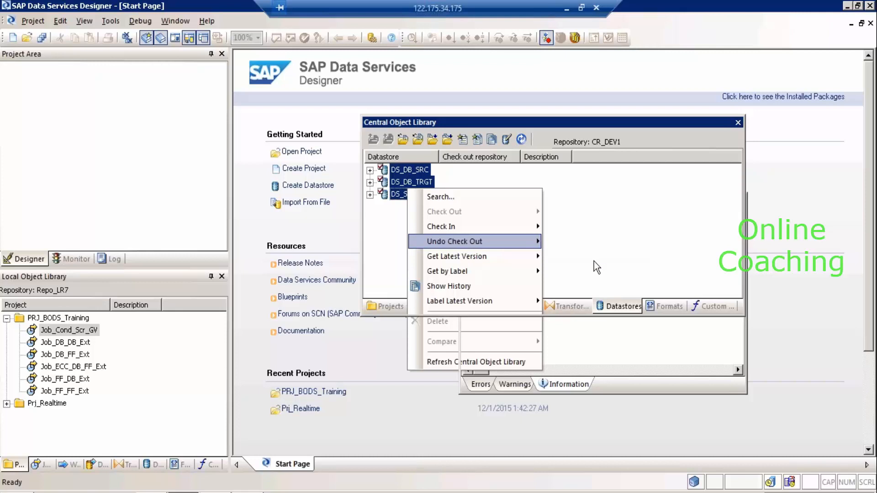
pyautogui.click(496, 304)
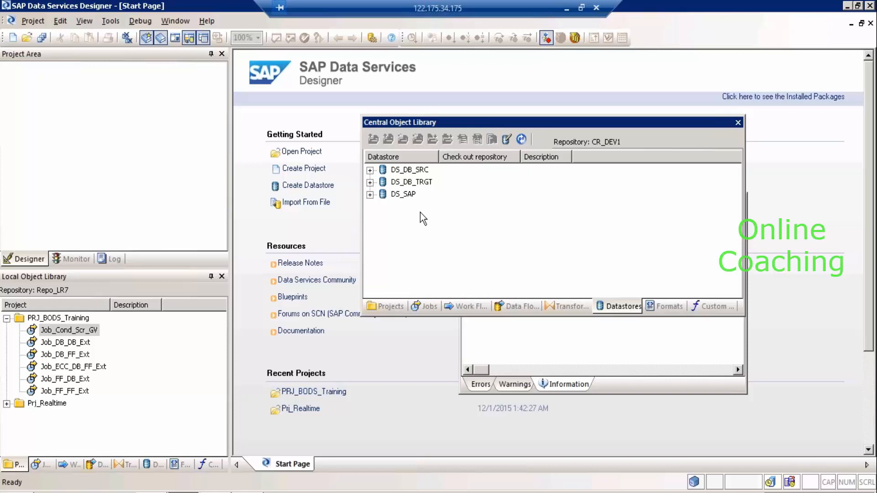
# Select Job_Cond_Scr_GV locally and show the central Jobs list with it under Batch Jobs.
pyautogui.click(59, 321)
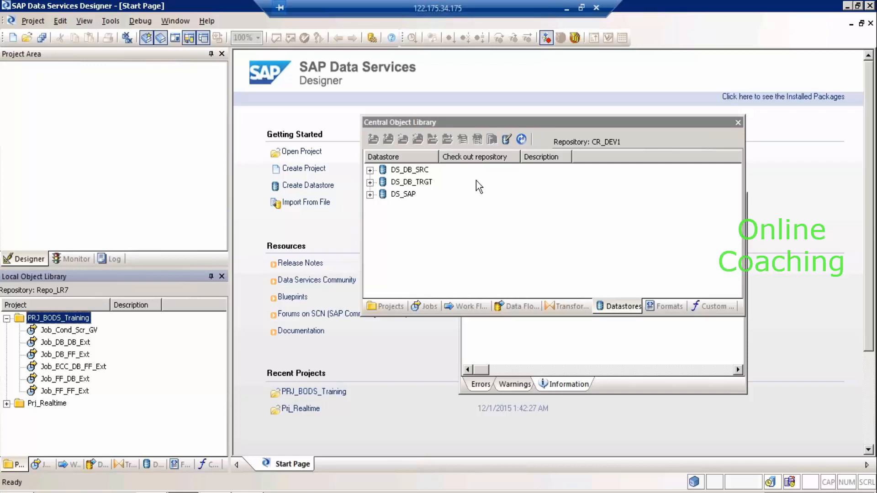
pyautogui.click(70, 331)
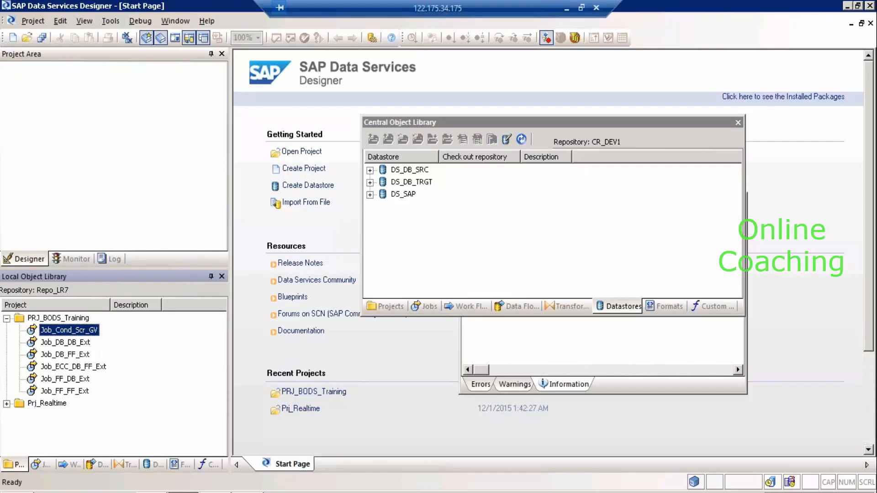
pyautogui.rightClick(69, 330)
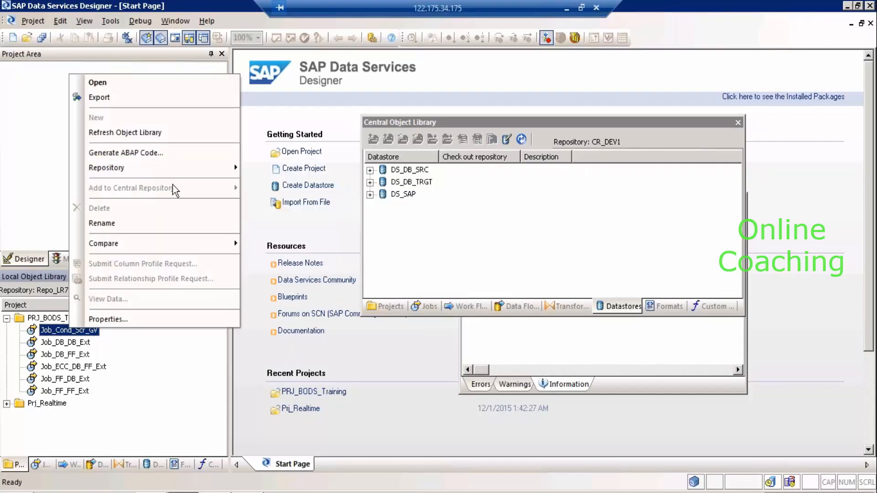
pyautogui.click(433, 306)
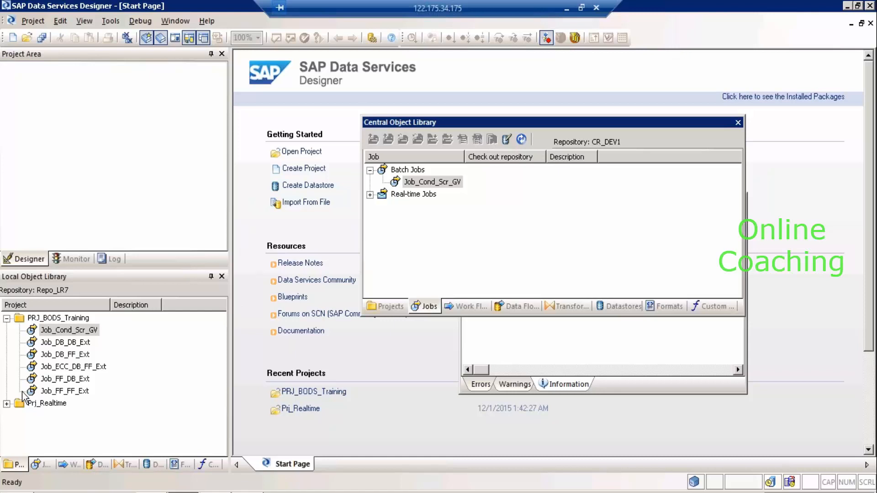
# Open the Job_Cond_Scr_GV job diagram from the Local Object Library.
pyautogui.click(69, 330)
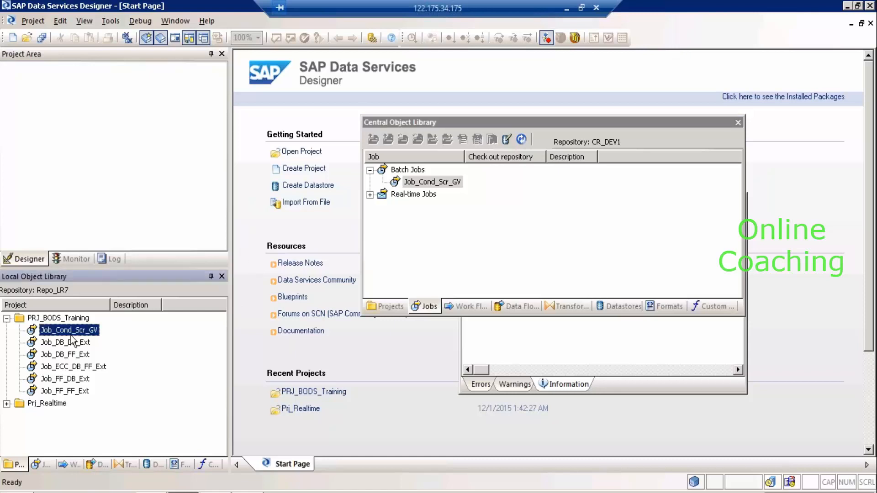
pyautogui.click(76, 330)
pyautogui.click(188, 324)
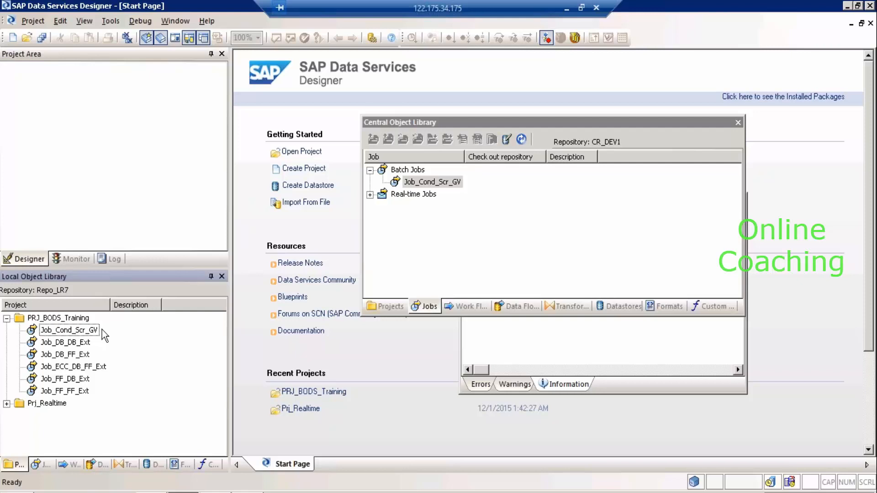
pyautogui.doubleClick(94, 331)
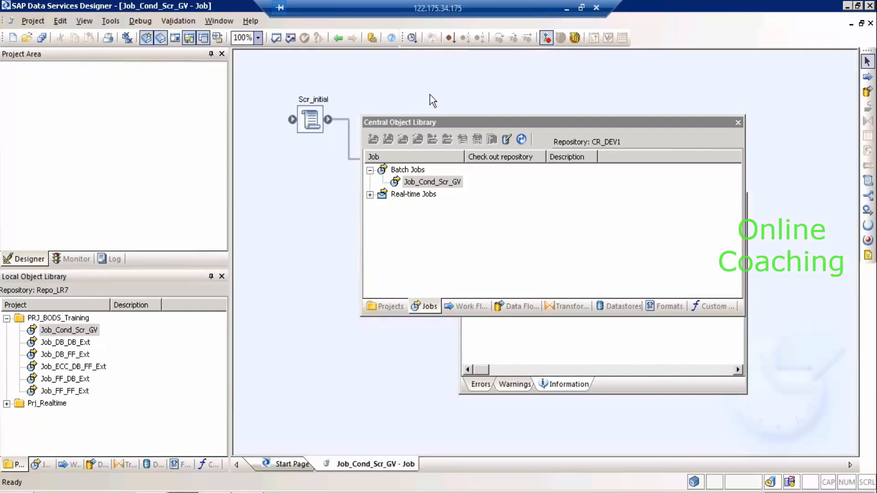
# Close the Output pane and set the Central Object Library to auto-hide beside the diagram.
pyautogui.moveTo(442, 130); pyautogui.dragTo(624, 303)
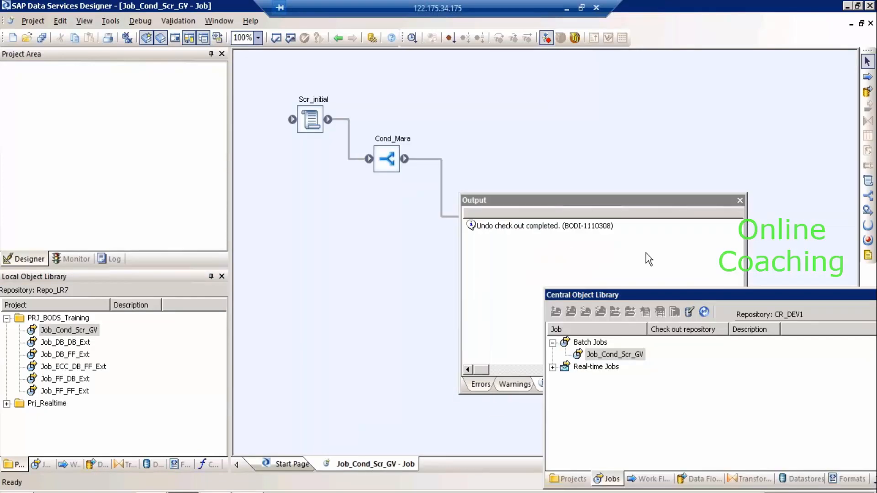
pyautogui.click(740, 200)
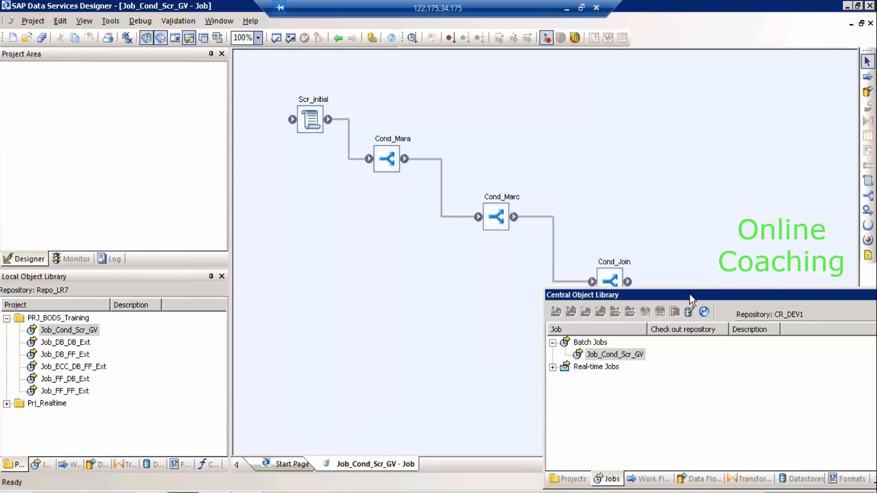
pyautogui.moveTo(689, 293); pyautogui.dragTo(595, 141)
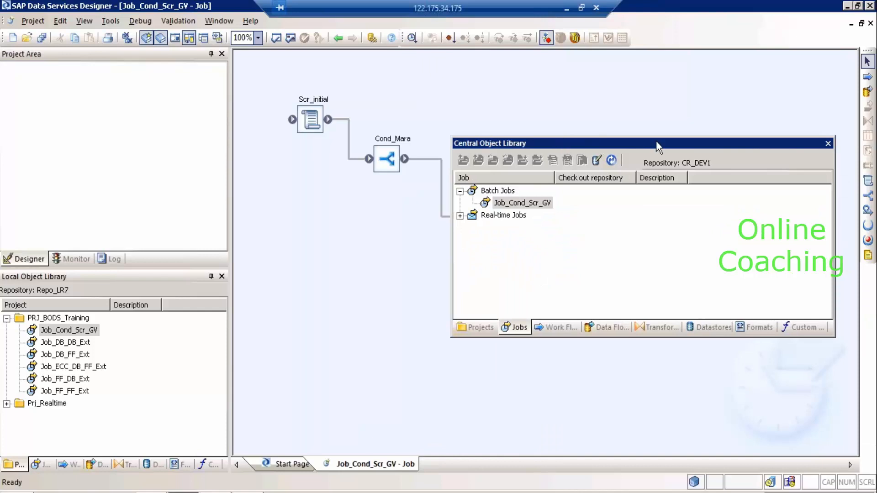
pyautogui.moveTo(664, 143); pyautogui.dragTo(839, 263)
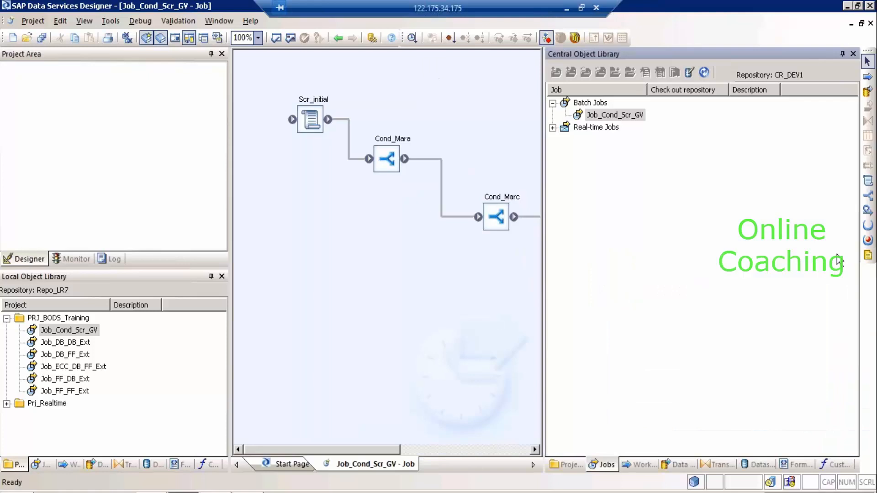
pyautogui.click(842, 54)
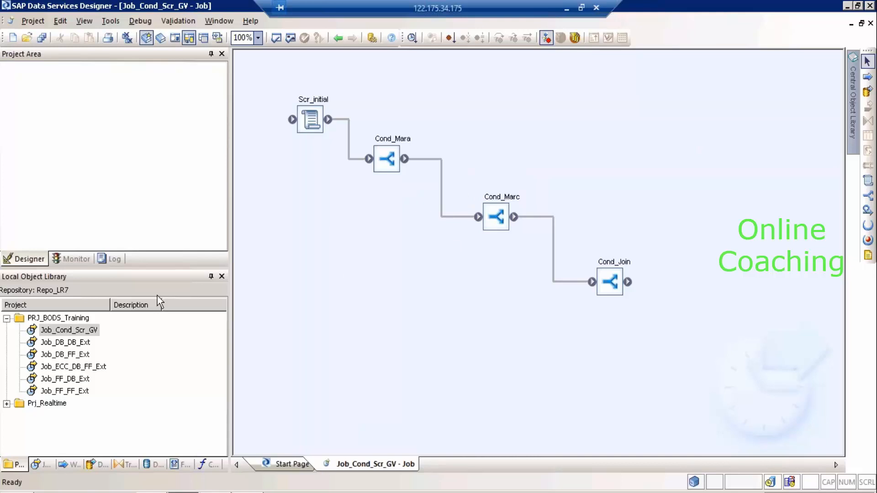
# Bring up the right-click context menu of Job_Cond_Scr_GV in the Local Object Library.
pyautogui.click(69, 330)
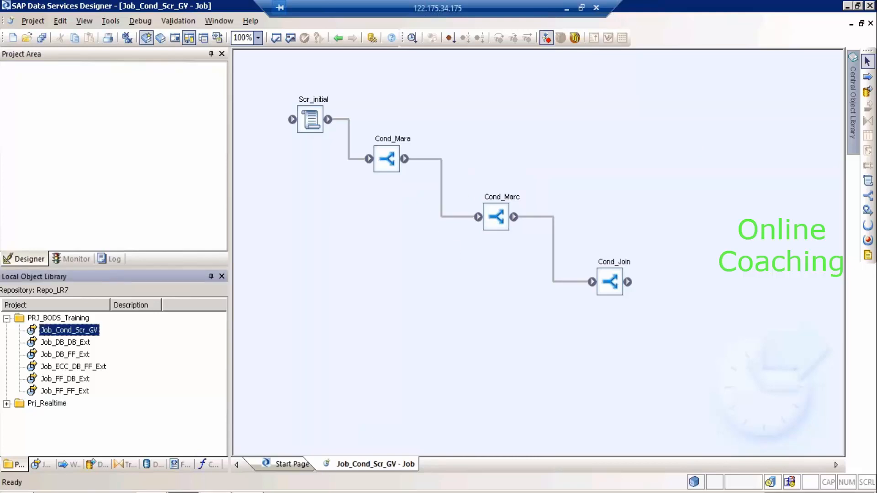
pyautogui.rightClick(78, 330)
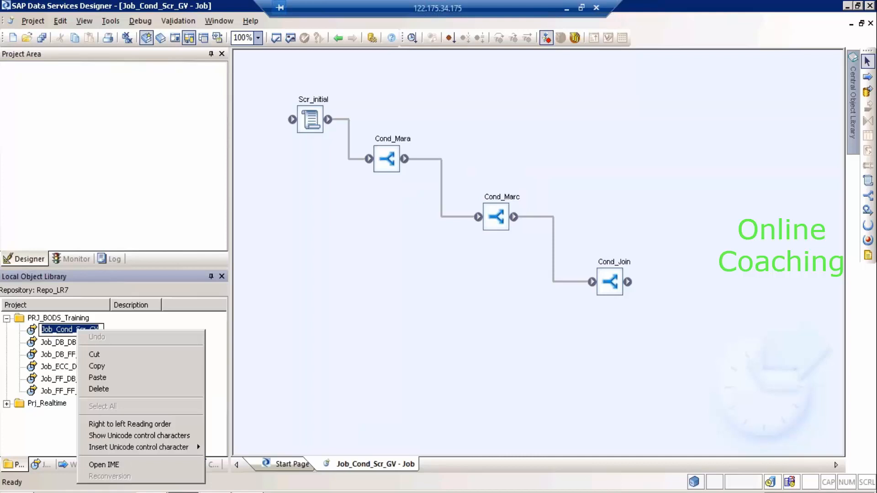
pyautogui.click(219, 327)
pyautogui.click(91, 328)
pyautogui.rightClick(91, 328)
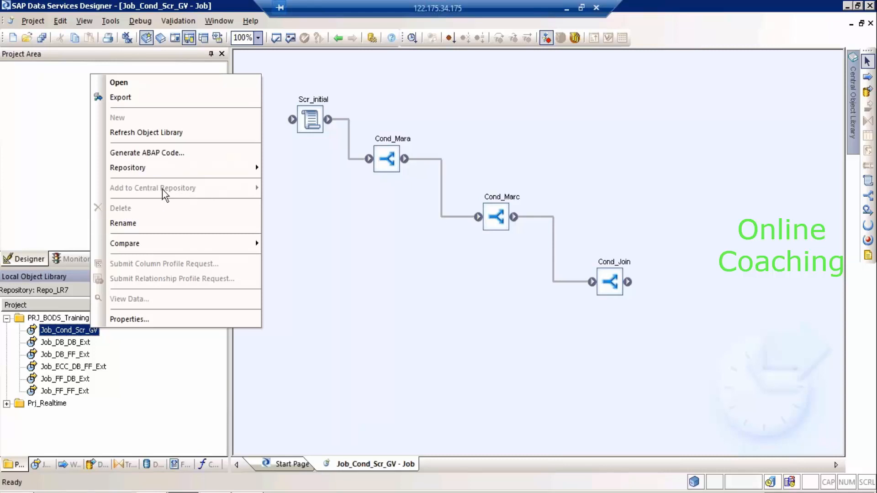
# Place DF_DB_DB_Ext in Cond_Mara's Then branch and connect its output into DF_MARA.
pyautogui.doubleClick(396, 140)
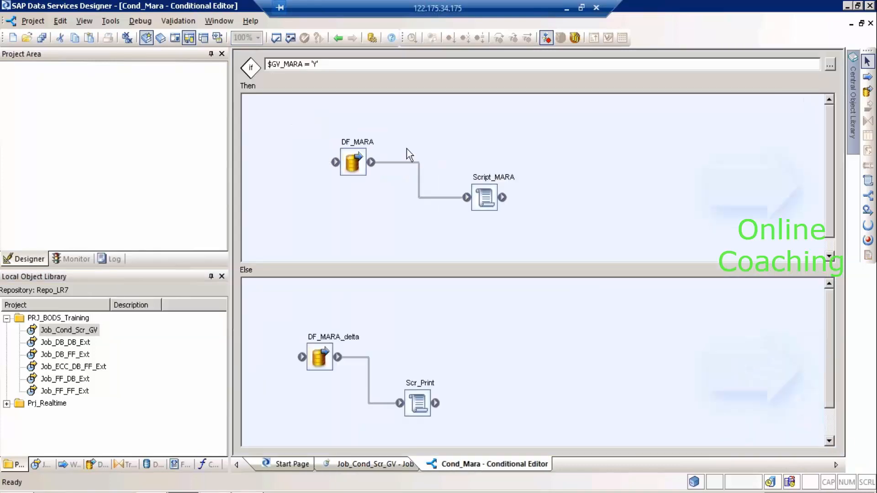
pyautogui.click(318, 363)
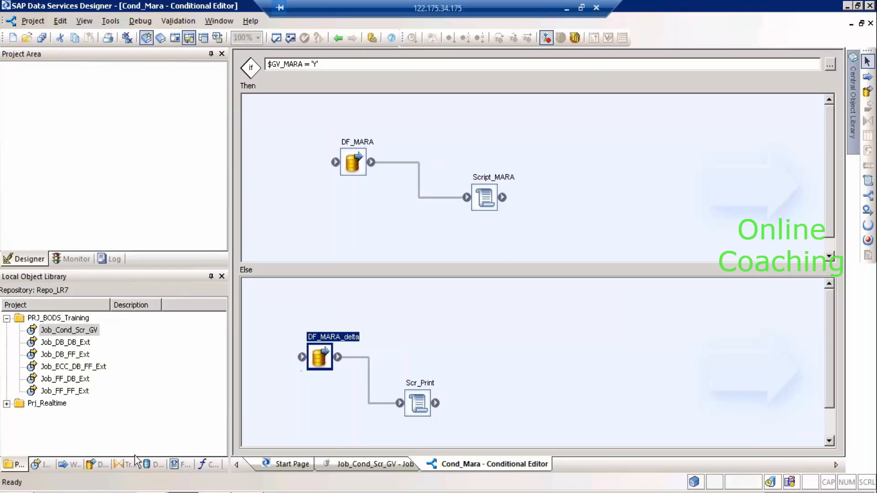
pyautogui.click(102, 464)
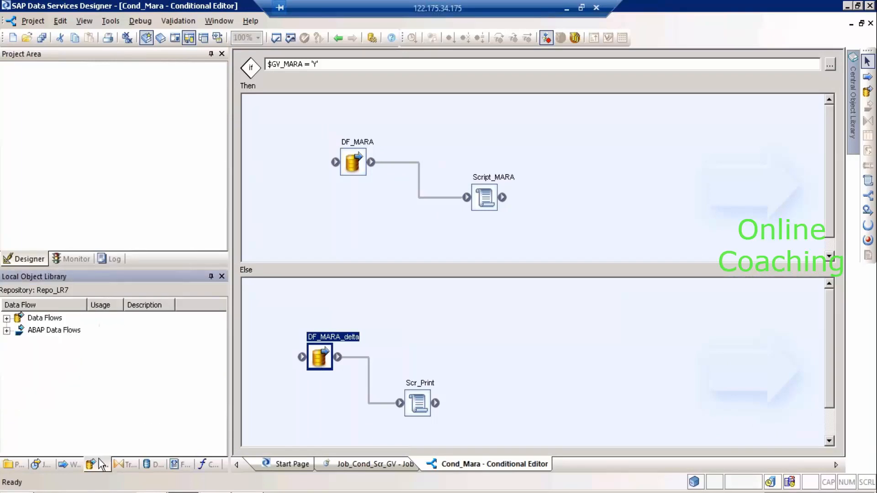
pyautogui.click(6, 318)
pyautogui.moveTo(64, 329); pyautogui.dragTo(263, 109)
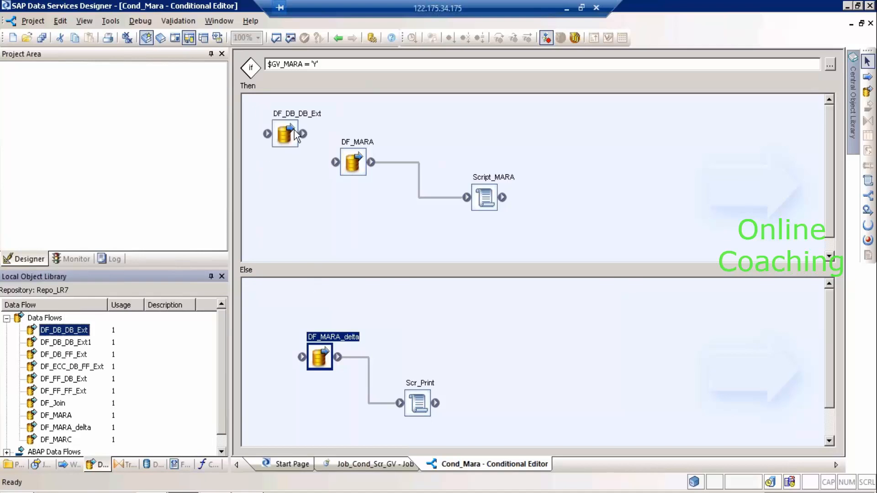
pyautogui.moveTo(303, 135); pyautogui.dragTo(343, 169)
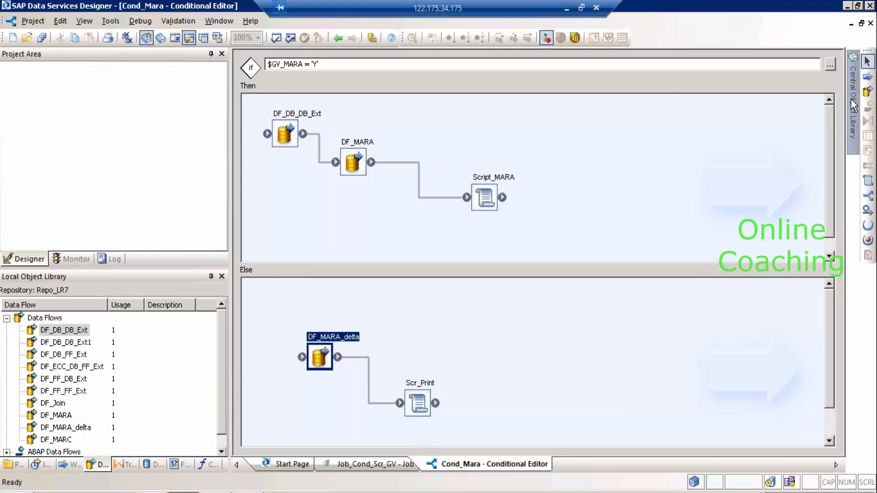
pyautogui.moveTo(851, 102)
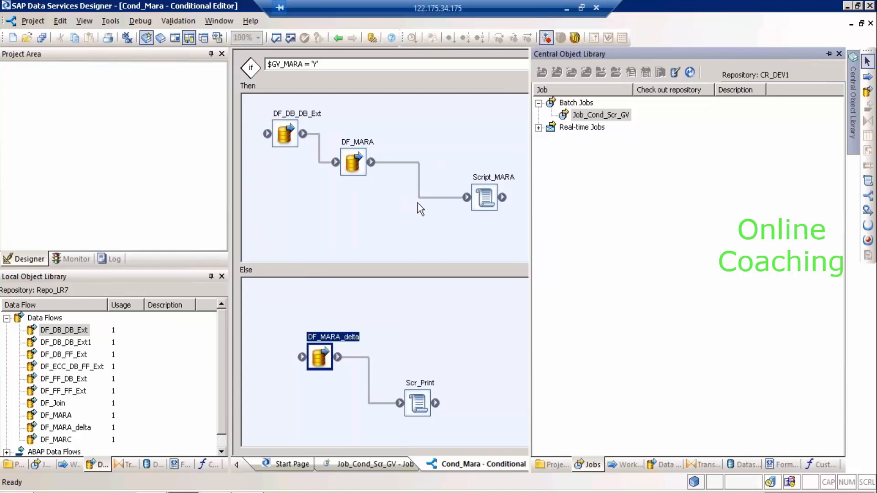
# Launch Notepad from the Run prompt in the remote session.
pyautogui.click(568, 10)
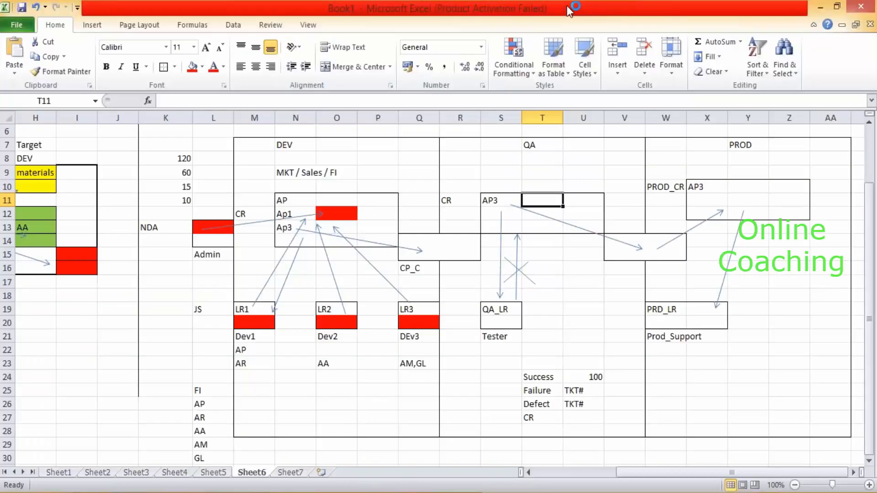
pyautogui.click(218, 492)
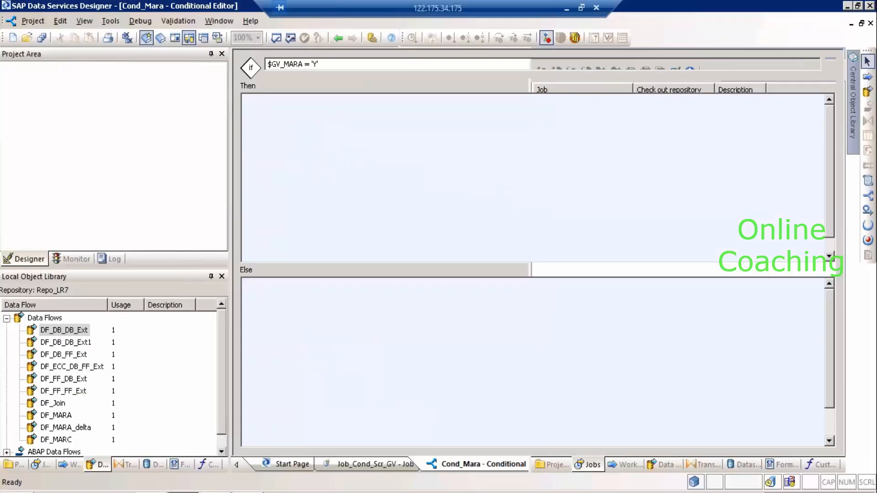
pyautogui.press('super+r')
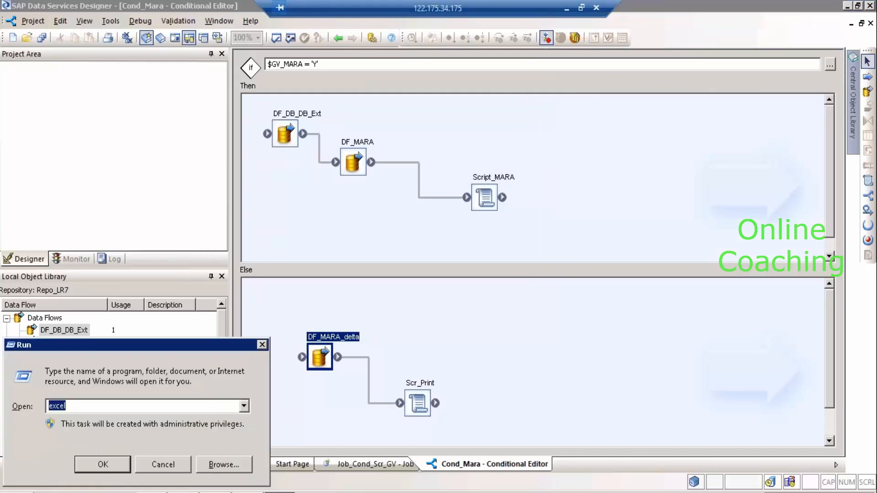
pyautogui.write('notepad')
pyautogui.press('Return')
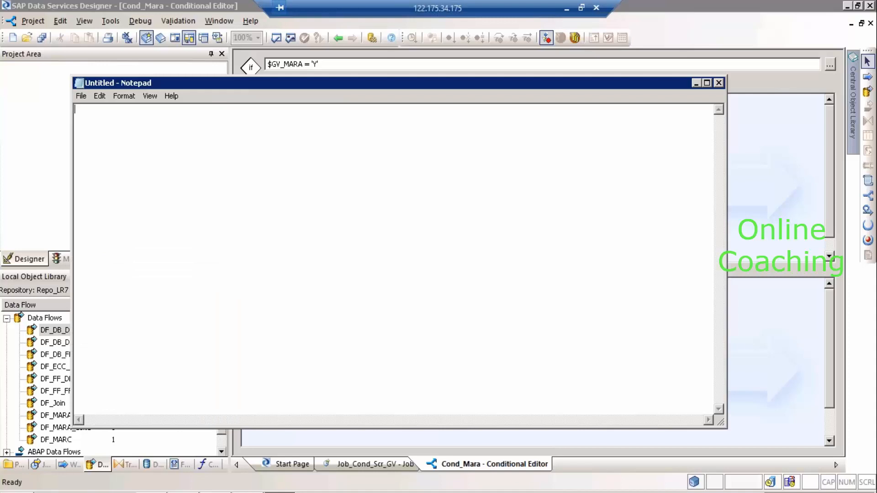
# Write the numbered notes 'Code is added to CR' and 'check our from CR', then return to Designer.
pyautogui.write('1) Code is added to CR')
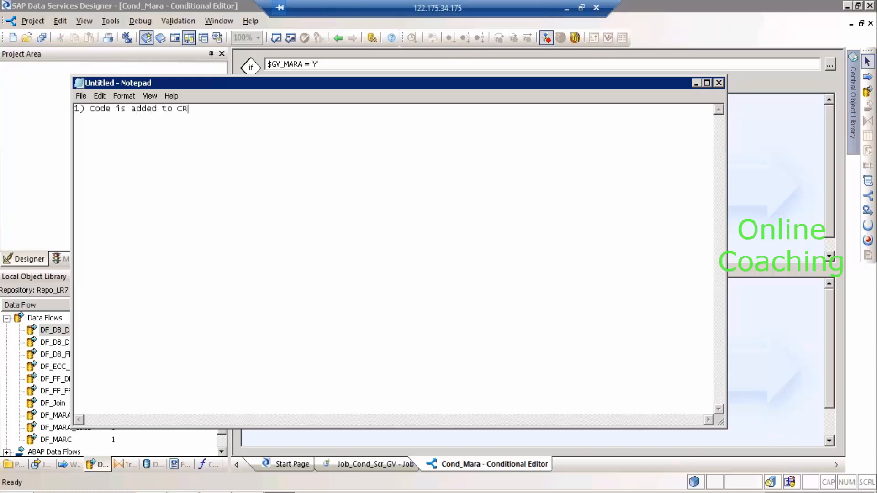
pyautogui.press('Return')
pyautogui.press('Return')
pyautogui.write('1) check our from CR')
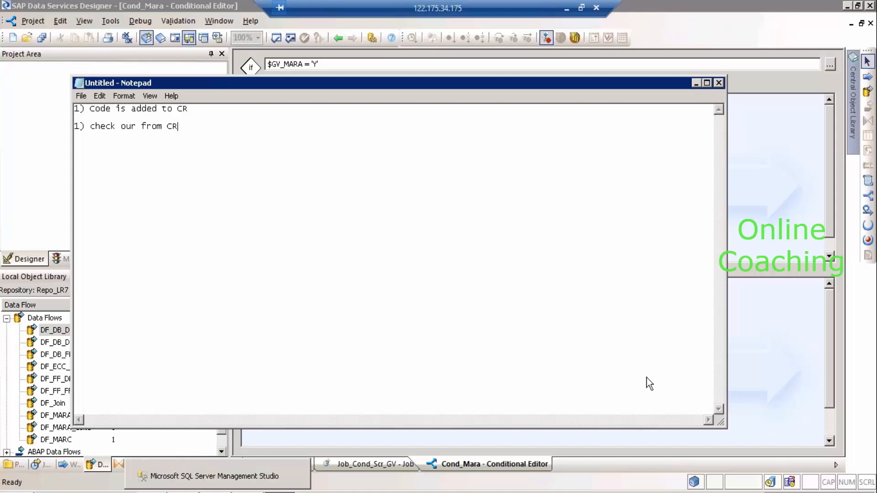
pyautogui.click(785, 178)
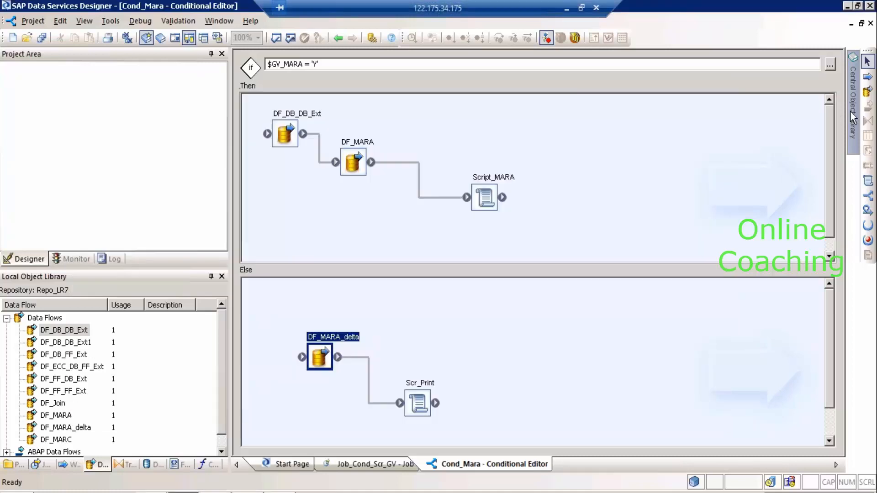
# Save all pending changes to the Job_Cond_Scr_GV job.
pyautogui.click(850, 116)
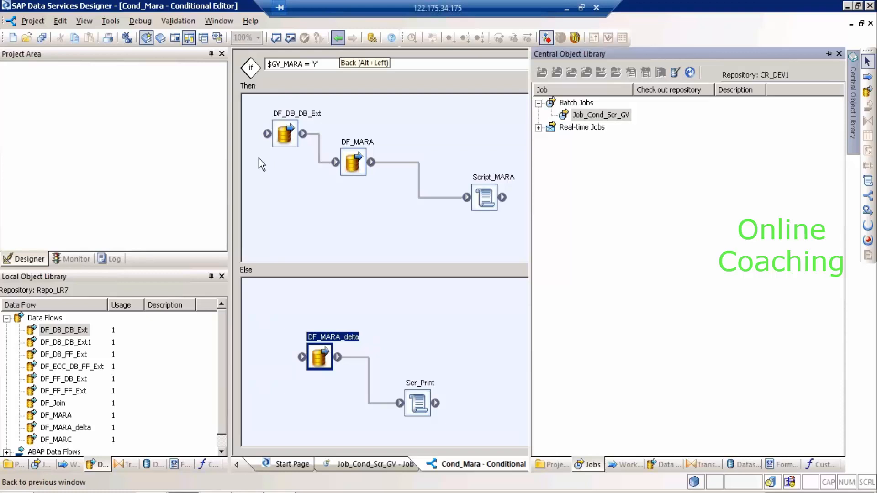
pyautogui.click(42, 38)
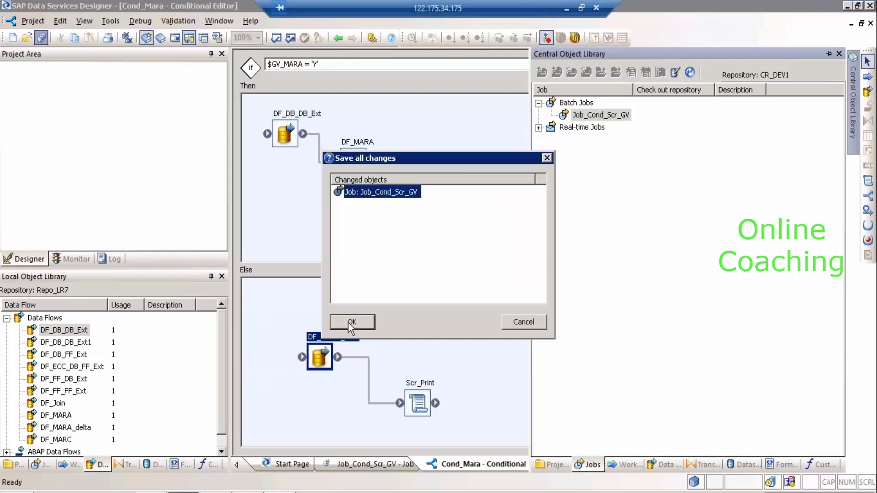
pyautogui.click(352, 322)
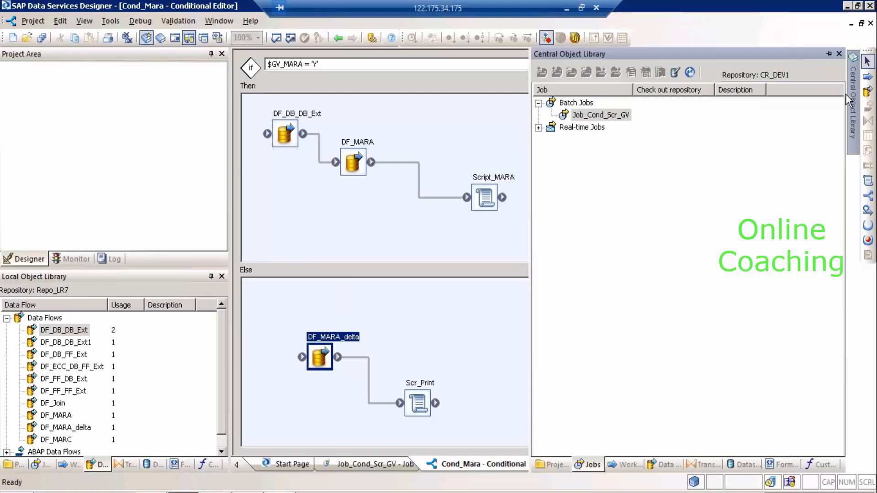
# Check out Job_Cond_Scr_GV with its dependents from CR_DEV1, accepting the datastore warning.
pyautogui.click(619, 118)
pyautogui.rightClick(620, 119)
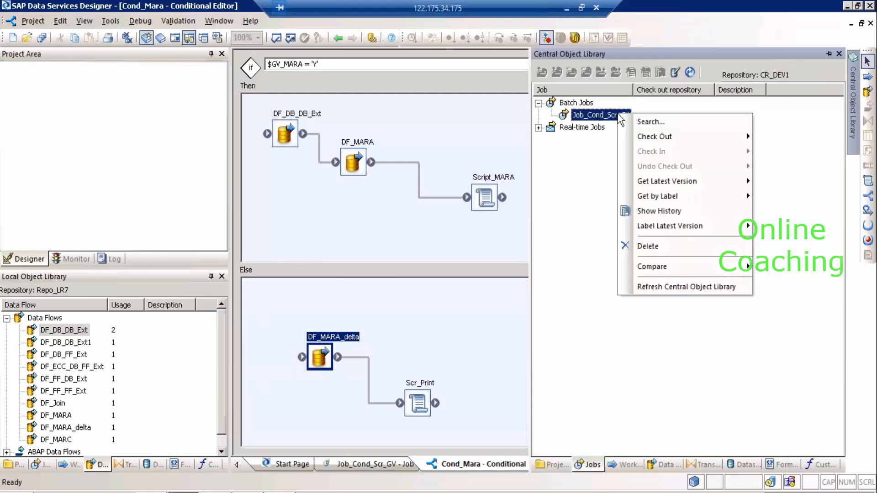
pyautogui.moveTo(658, 138)
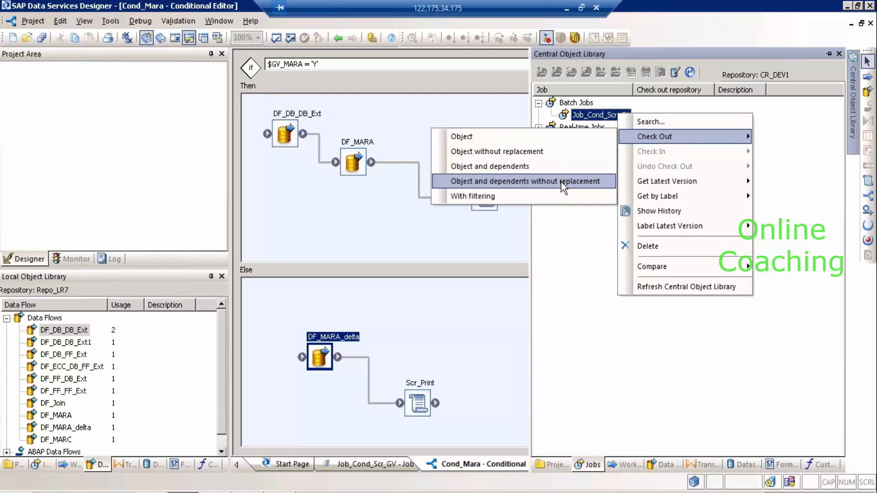
pyautogui.click(561, 167)
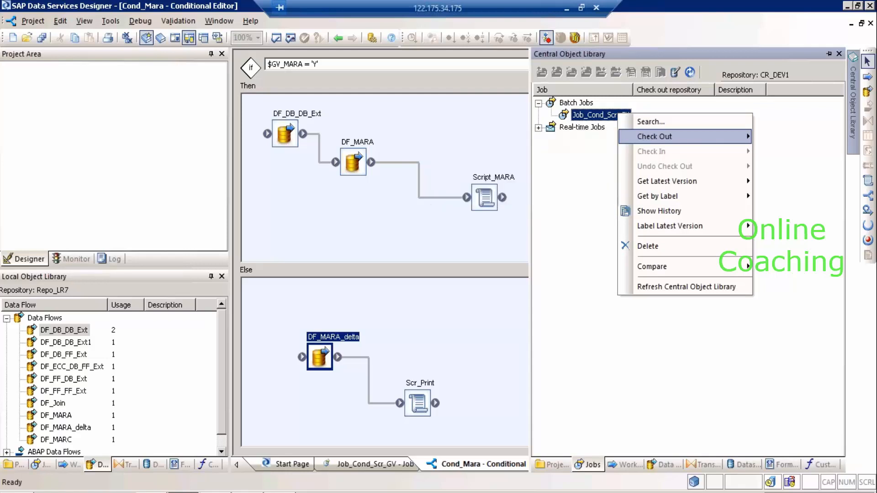
pyautogui.click(407, 288)
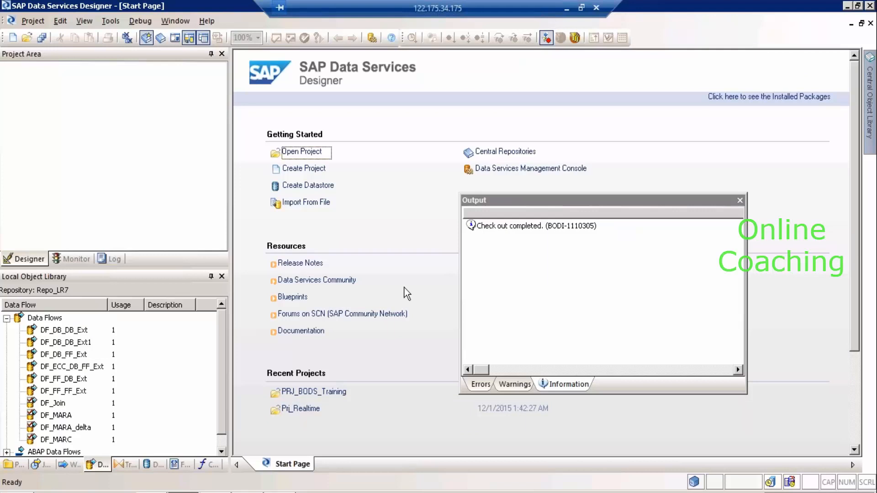
# Open PRJ_BODS_Training, then Job_Cond_Scr_GV, and open Cond_Mara's conditional editor.
pyautogui.click(740, 201)
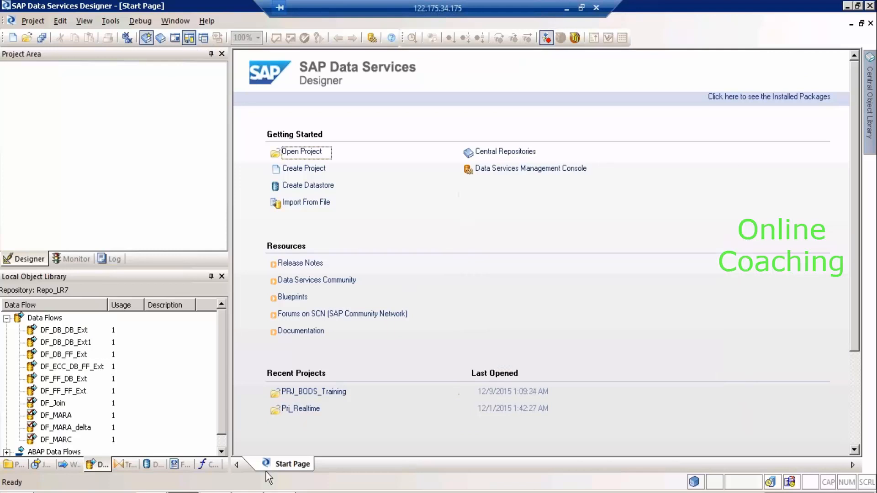
pyautogui.click(15, 465)
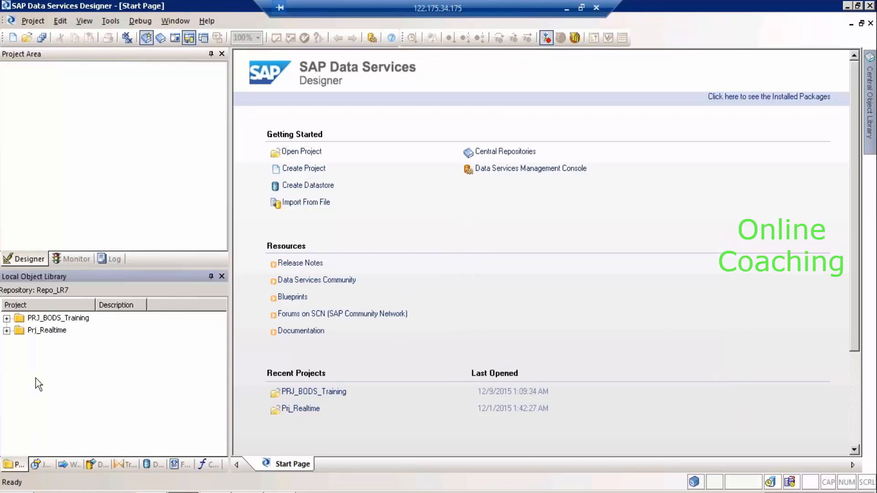
pyautogui.doubleClick(81, 319)
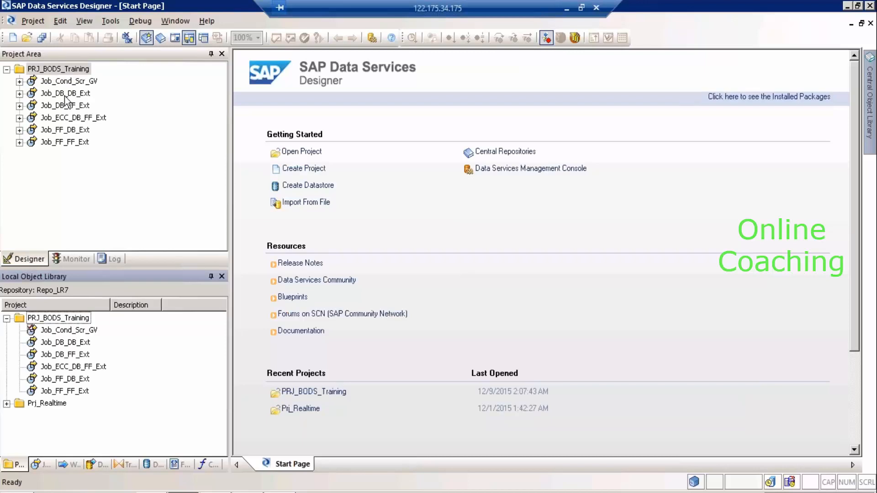
pyautogui.click(69, 81)
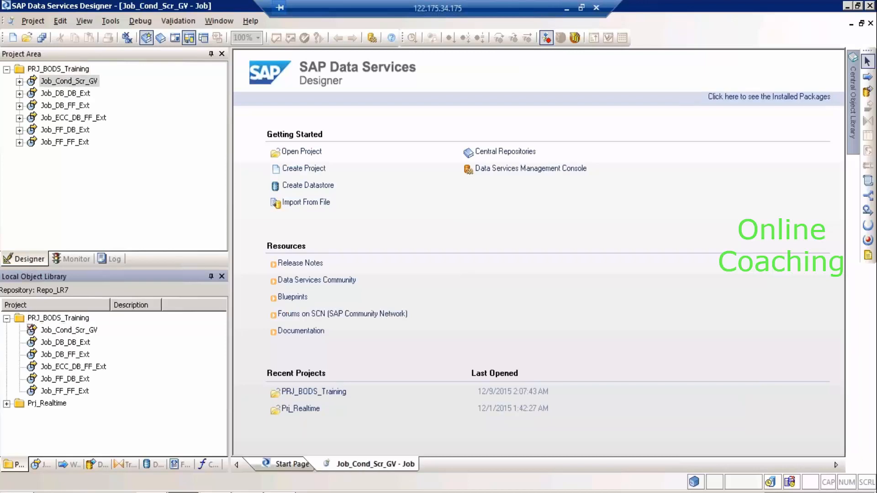
pyautogui.doubleClick(405, 141)
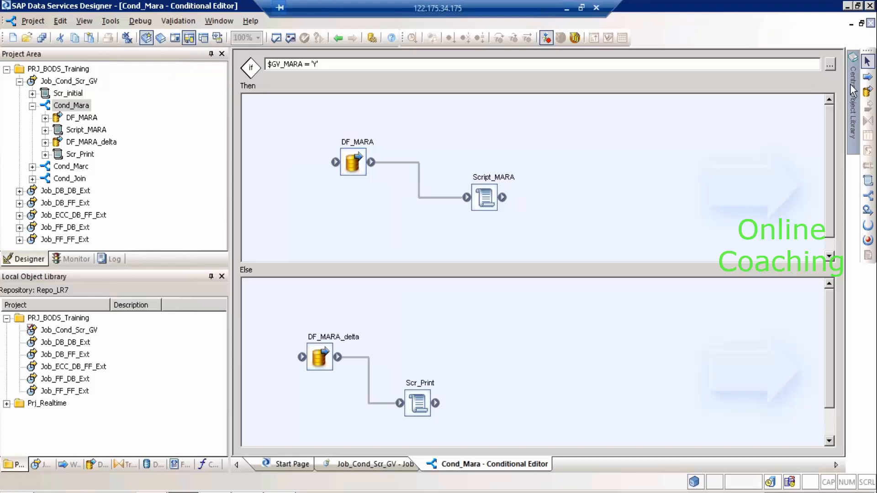
pyautogui.moveTo(852, 91)
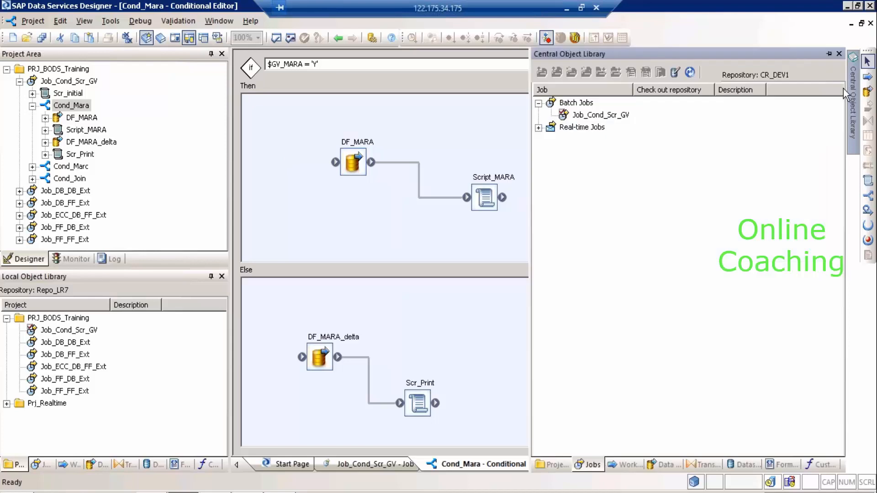
pyautogui.click(607, 116)
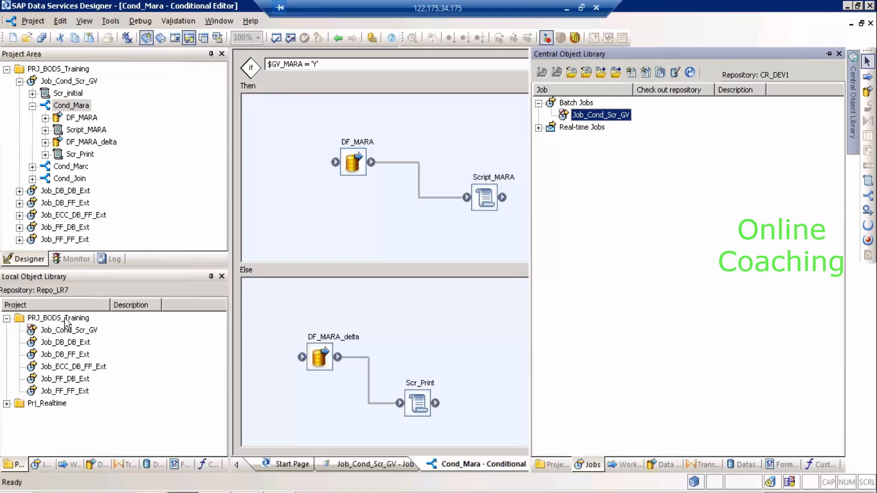
pyautogui.click(65, 331)
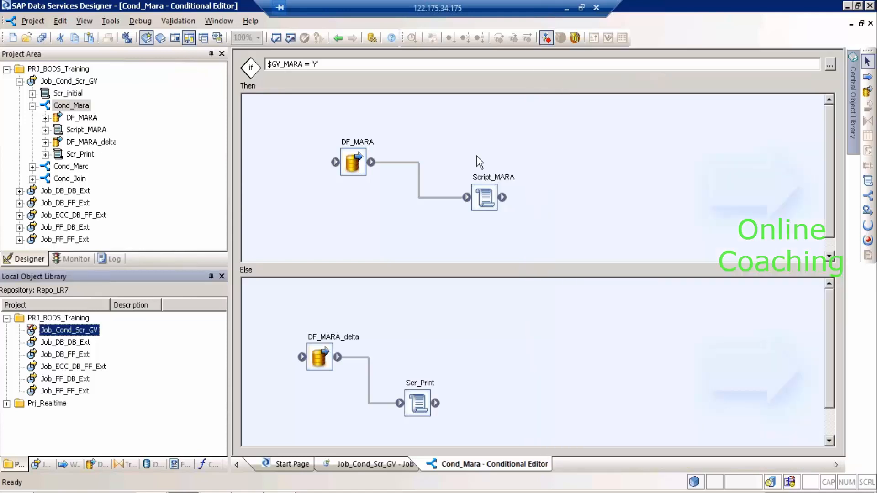
pyautogui.click(853, 103)
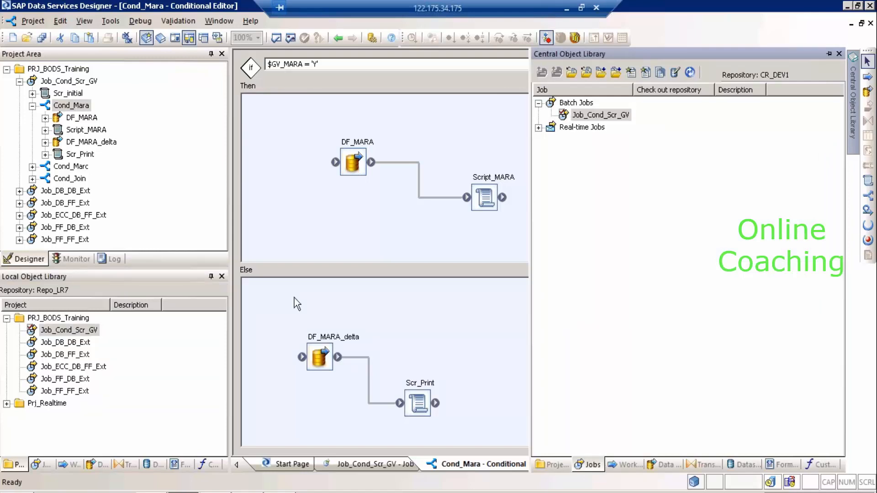
pyautogui.click(103, 466)
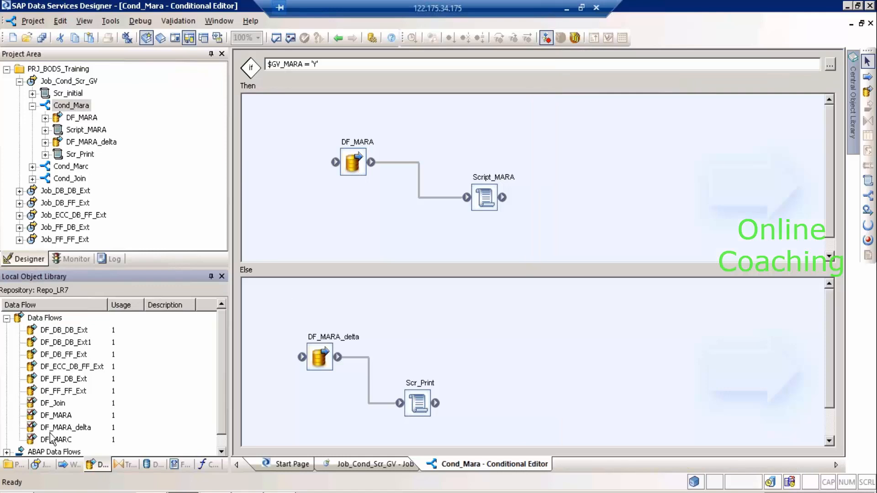
pyautogui.click(156, 463)
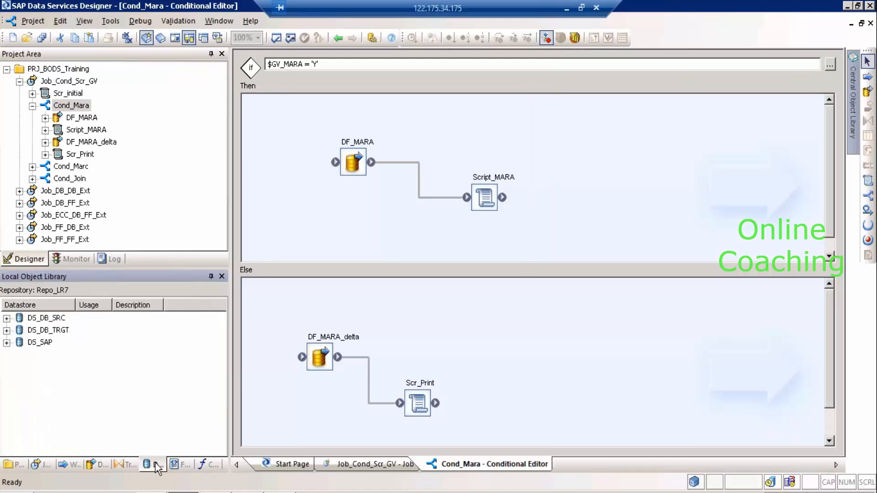
pyautogui.click(851, 90)
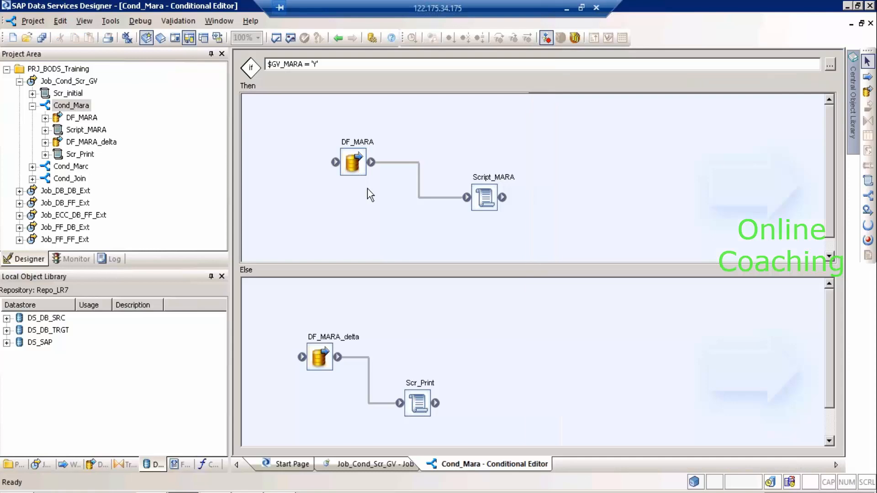
# Add DF_DB_DB_Ext to the Then branch, connect it into DF_MARA, and save all.
pyautogui.click(86, 465)
pyautogui.click(64, 330)
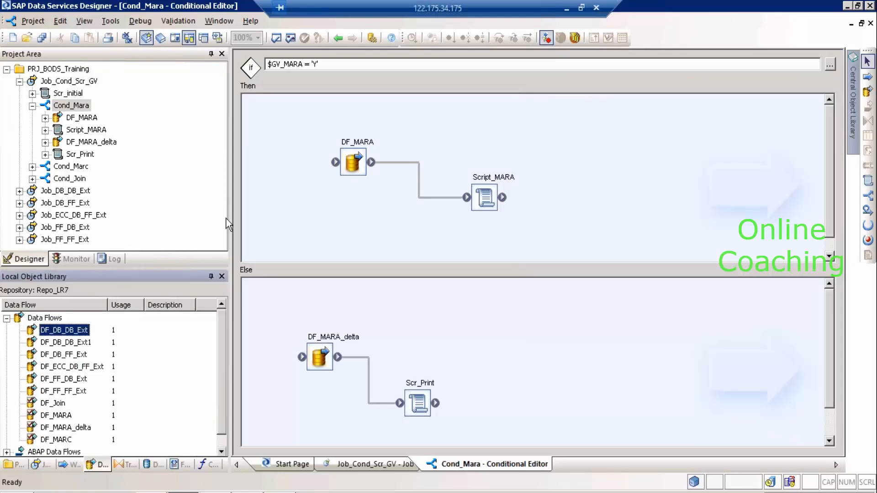
pyautogui.moveTo(64, 330); pyautogui.dragTo(261, 118)
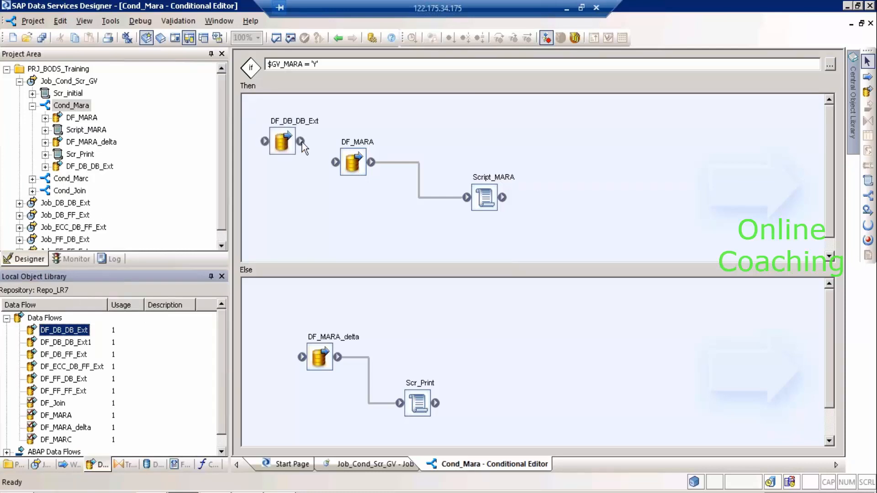
pyautogui.moveTo(301, 142); pyautogui.dragTo(343, 167)
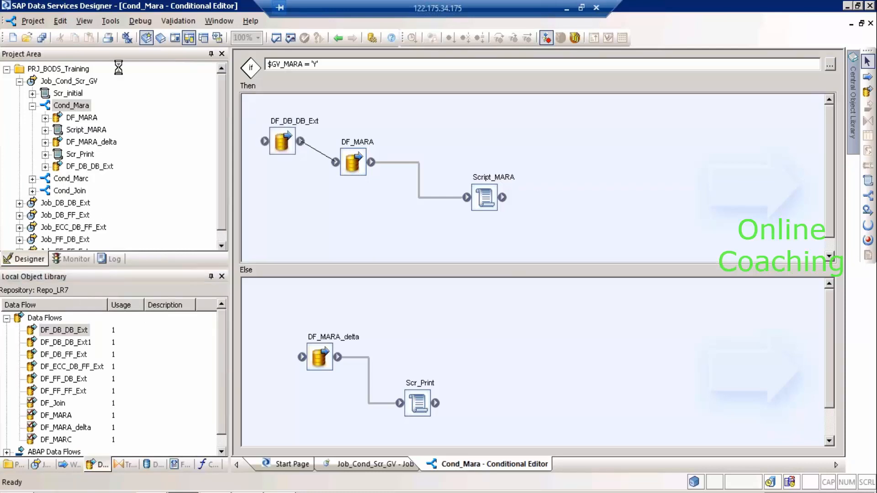
pyautogui.click(41, 38)
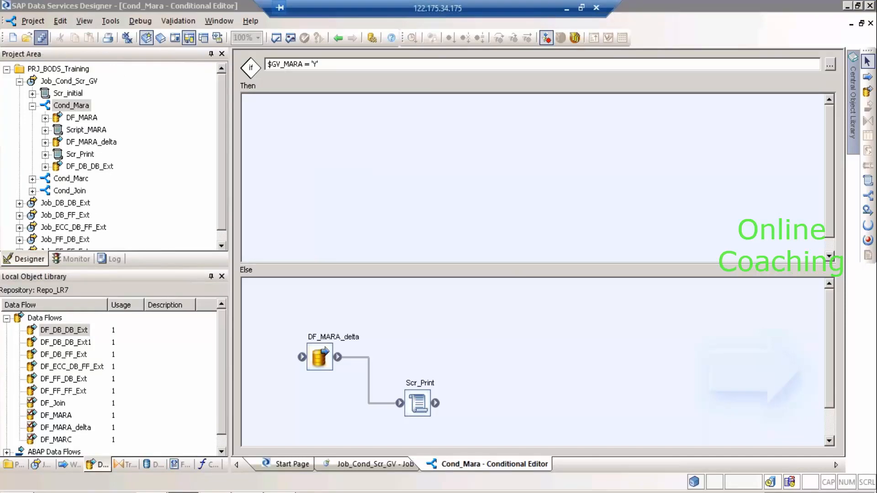
pyautogui.click(352, 322)
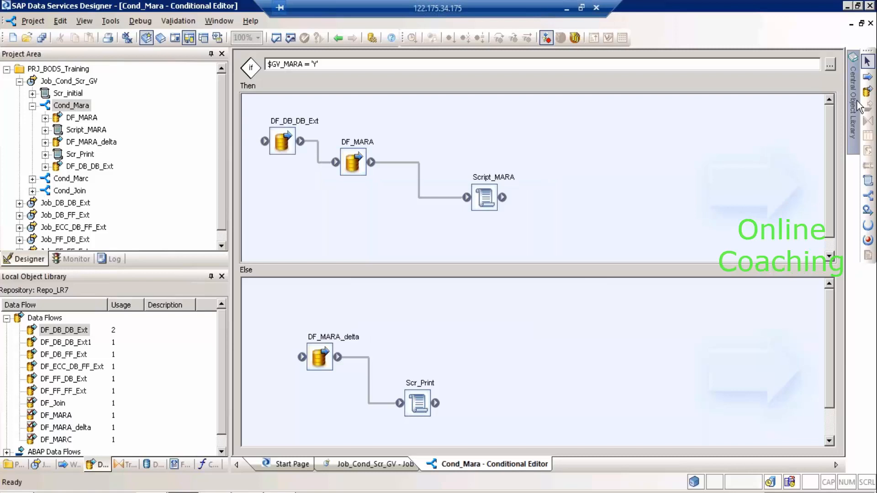
# Check in Job_Cond_Scr_GV with its dependents to CR_DEV1 using the comment 'Cr1000'.
pyautogui.moveTo(858, 106)
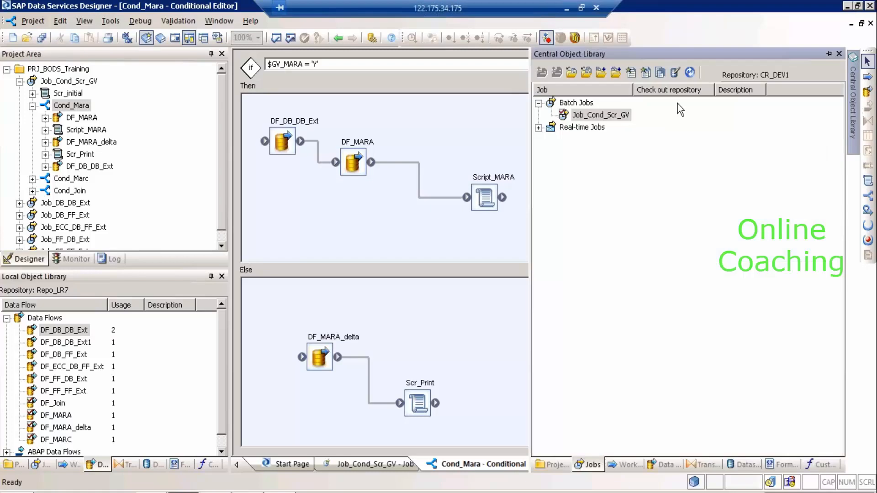
pyautogui.rightClick(622, 120)
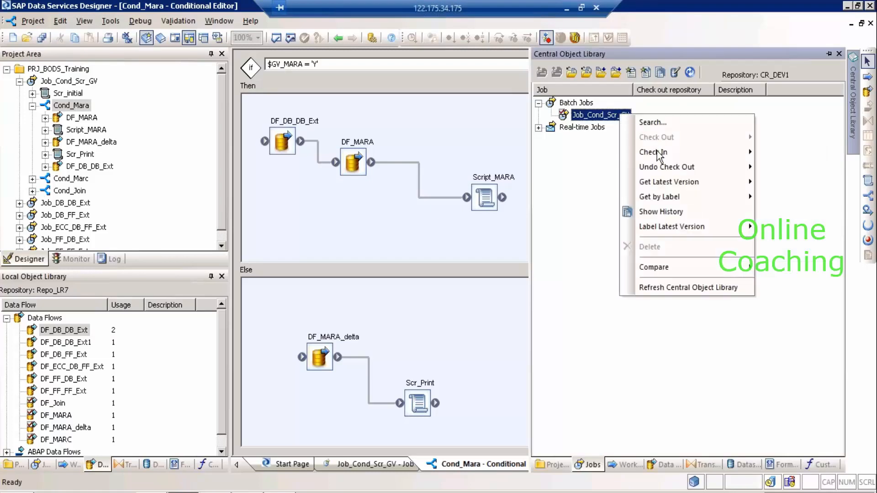
pyautogui.moveTo(659, 155)
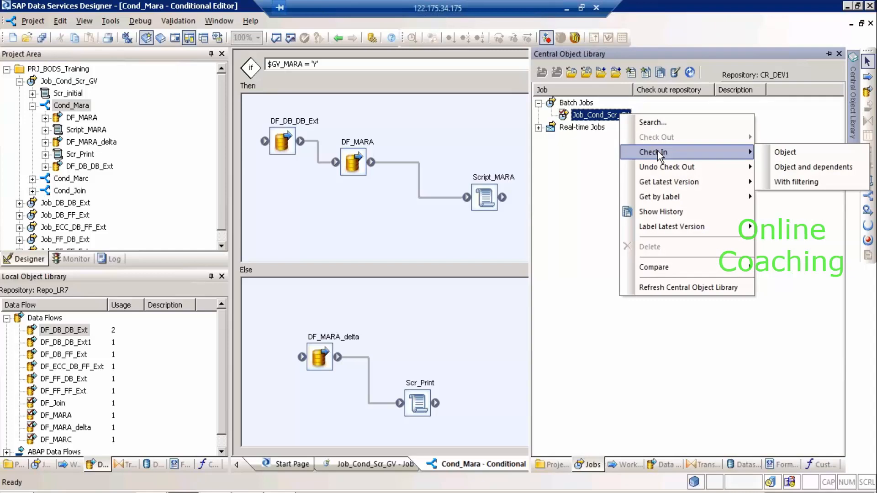
pyautogui.click(777, 168)
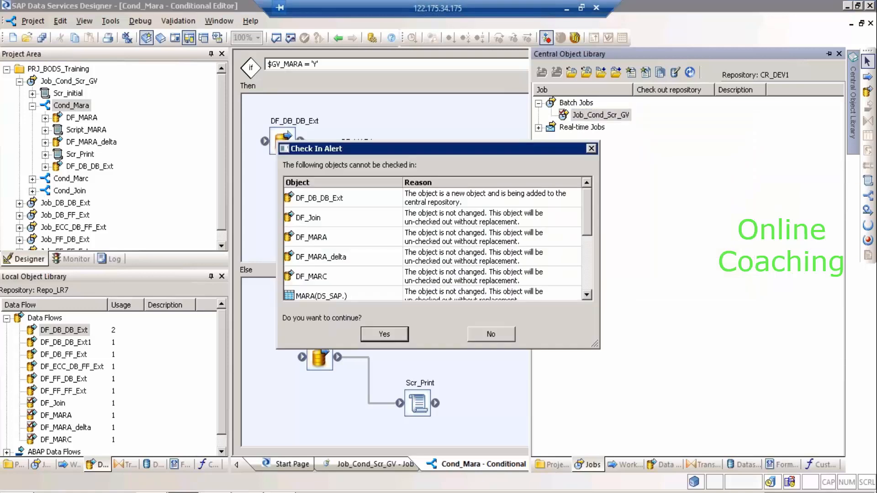
pyautogui.click(368, 338)
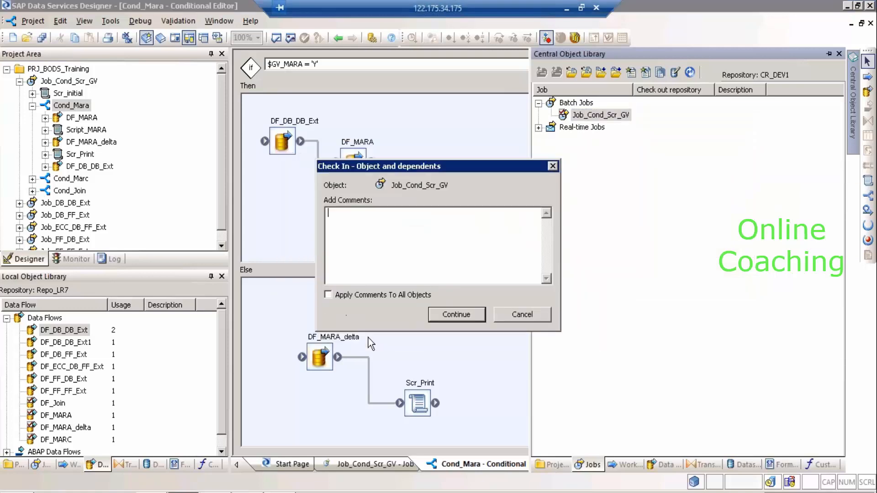
pyautogui.click(334, 295)
pyautogui.write('Cr1000')
pyautogui.press('Return')
pyautogui.click(477, 319)
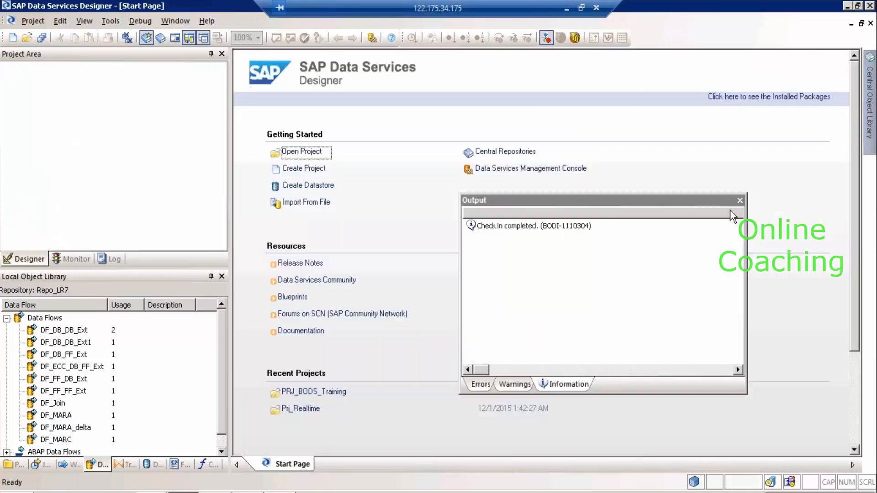
pyautogui.click(740, 200)
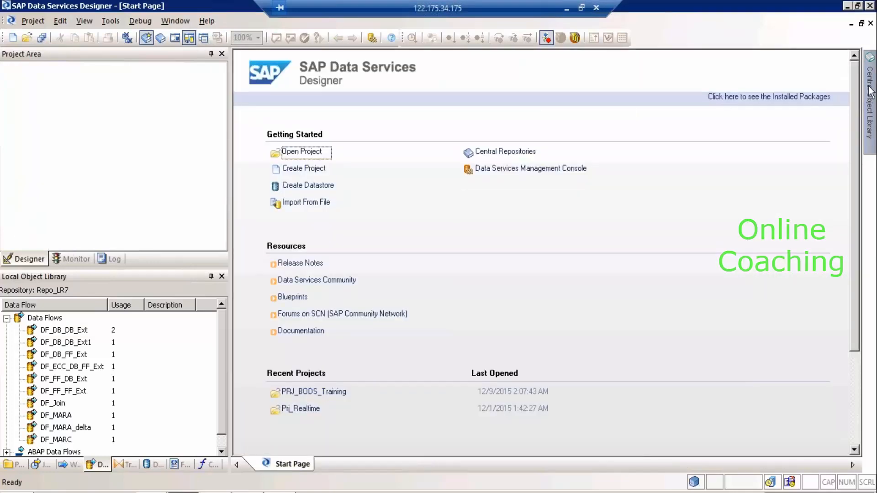
# Select DF_DB_DB_Ext in the central Data Flows list, then show the local projects.
pyautogui.moveTo(870, 91)
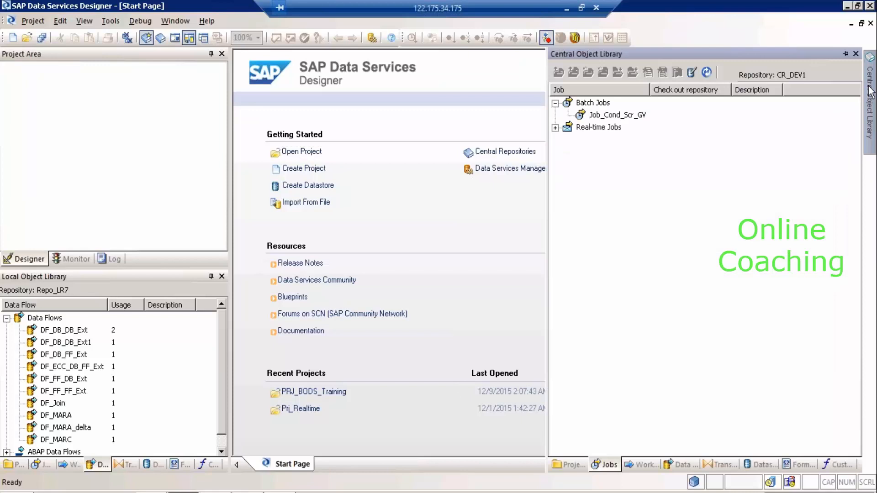
pyautogui.click(680, 464)
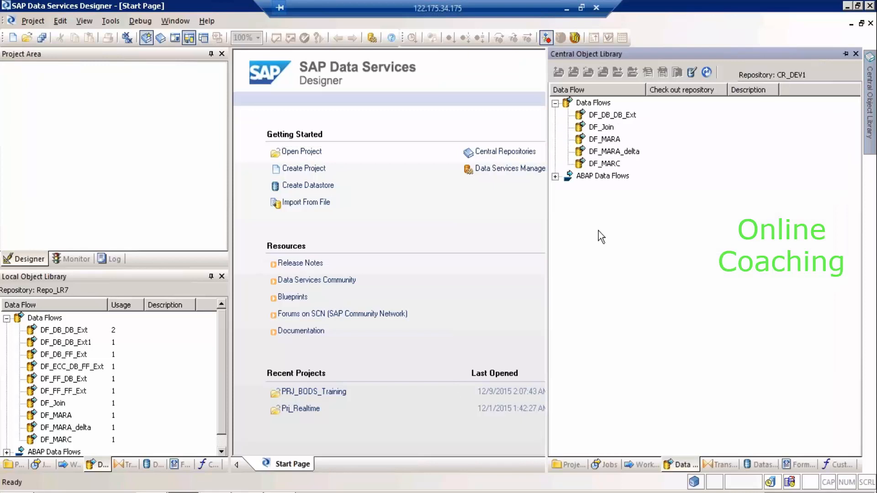
pyautogui.click(630, 115)
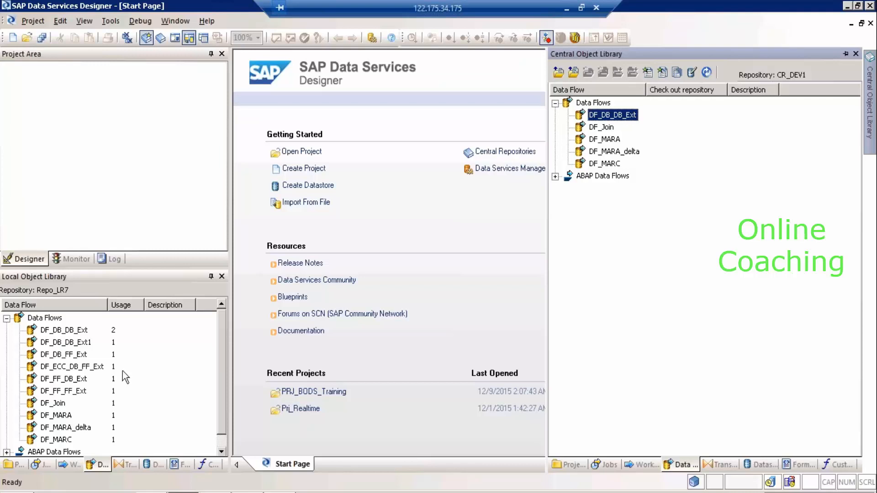
pyautogui.click(18, 464)
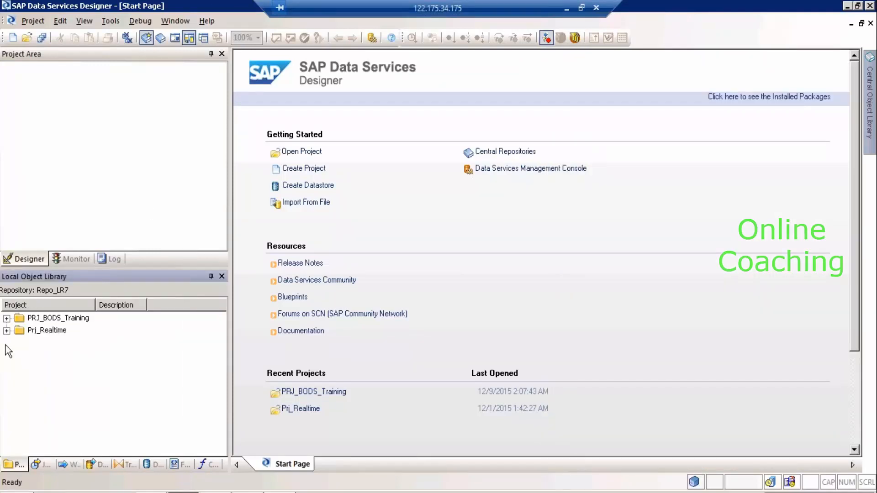
# Open the Cond_Mara conditional of Job_Cond_Scr_GV from the PRJ_BODS_Training project.
pyautogui.click(6, 319)
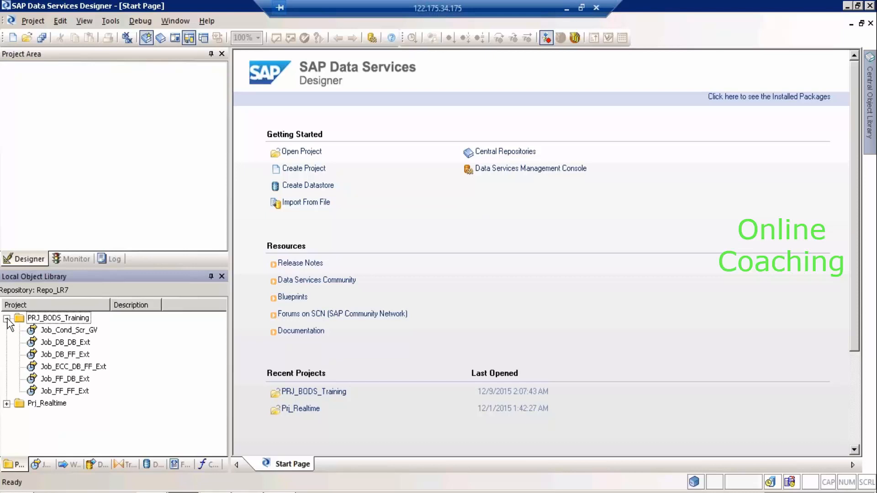
pyautogui.click(50, 330)
pyautogui.doubleClick(50, 331)
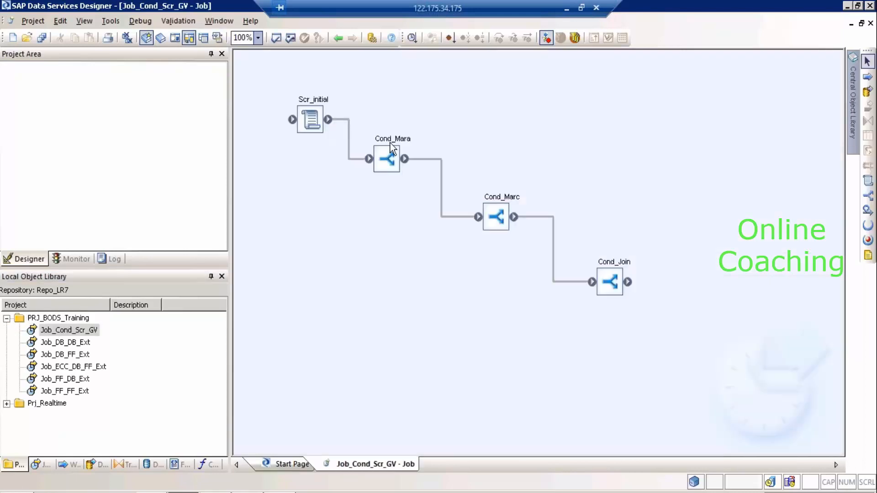
pyautogui.doubleClick(396, 141)
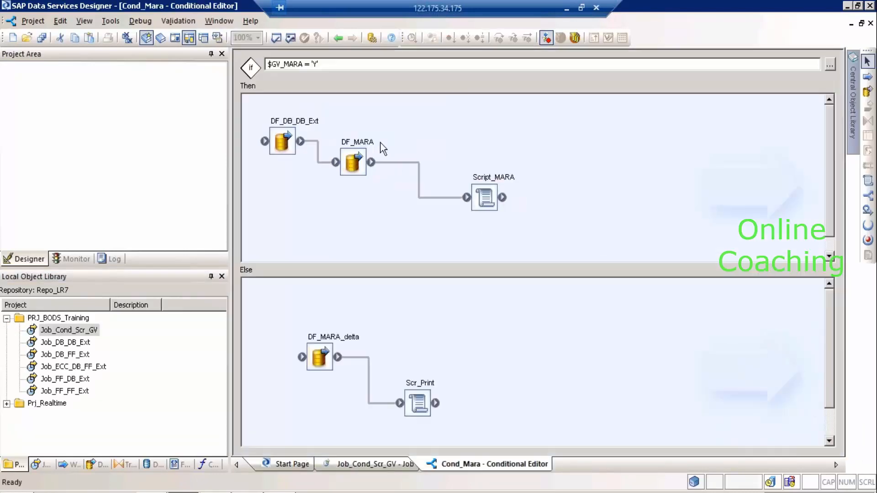
# Delete DF_DB_DB_Ext from the Then branch and save all changes.
pyautogui.click(284, 145)
pyautogui.press('Delete')
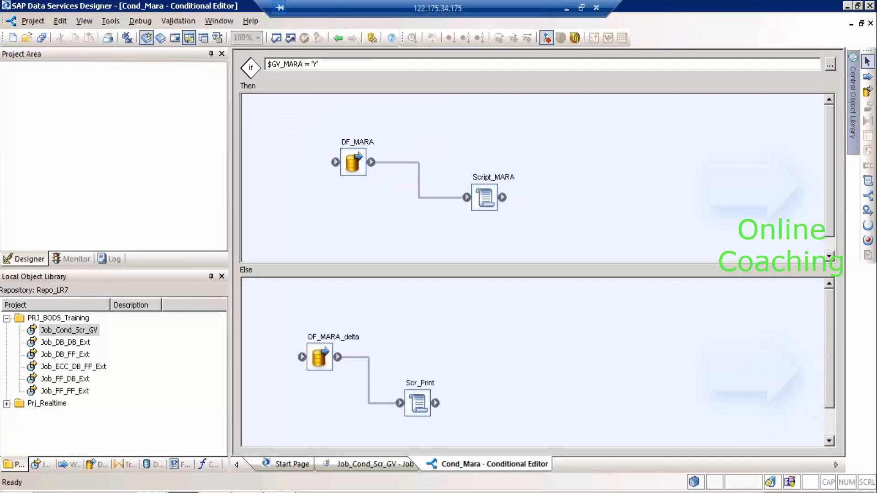
pyautogui.click(40, 38)
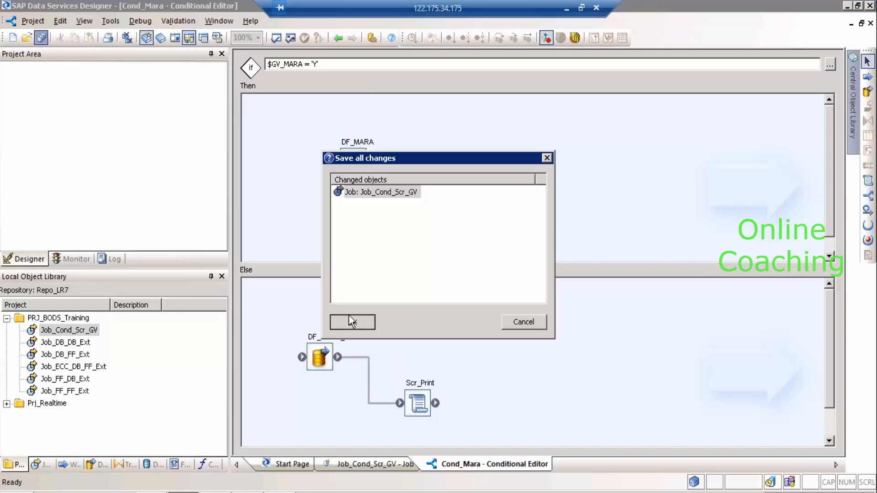
pyautogui.click(349, 318)
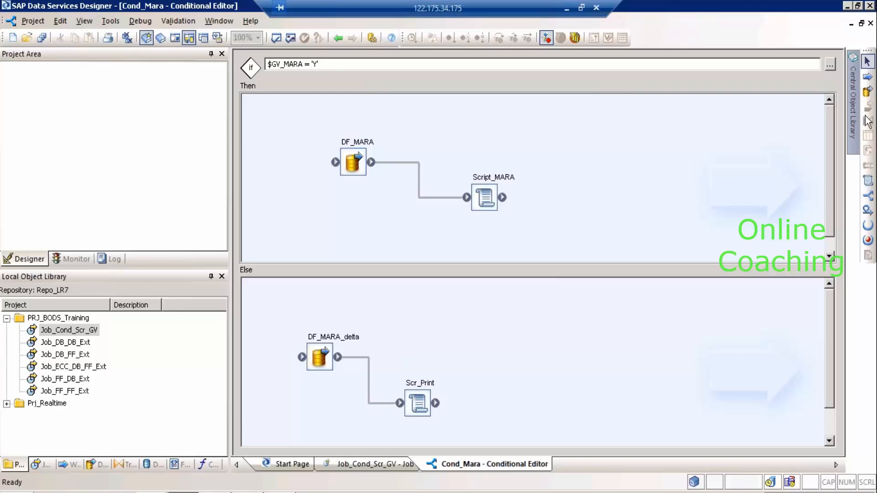
pyautogui.moveTo(853, 109)
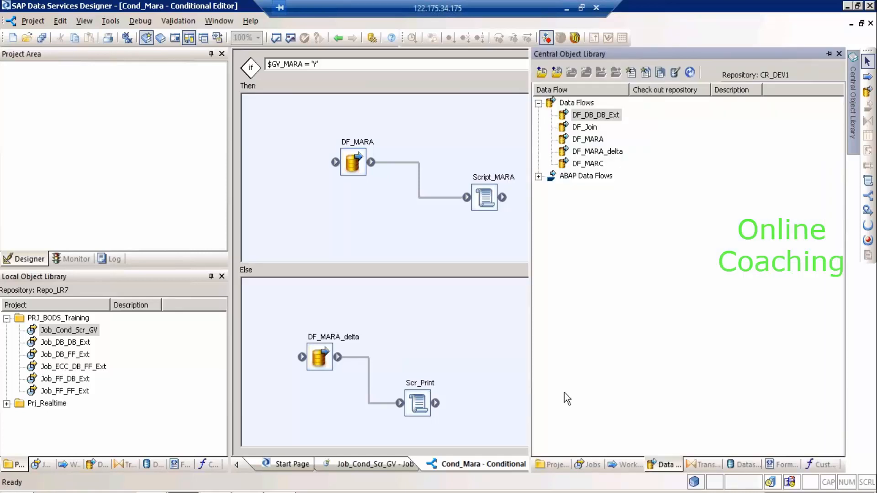
# Get the latest Job_Cond_Scr_GV with dependents from the central Jobs list and dismiss the report.
pyautogui.click(588, 464)
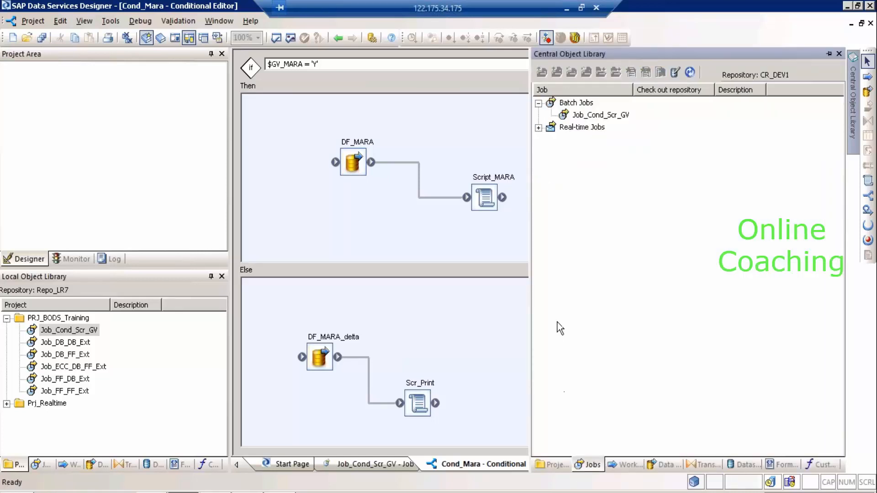
pyautogui.click(603, 118)
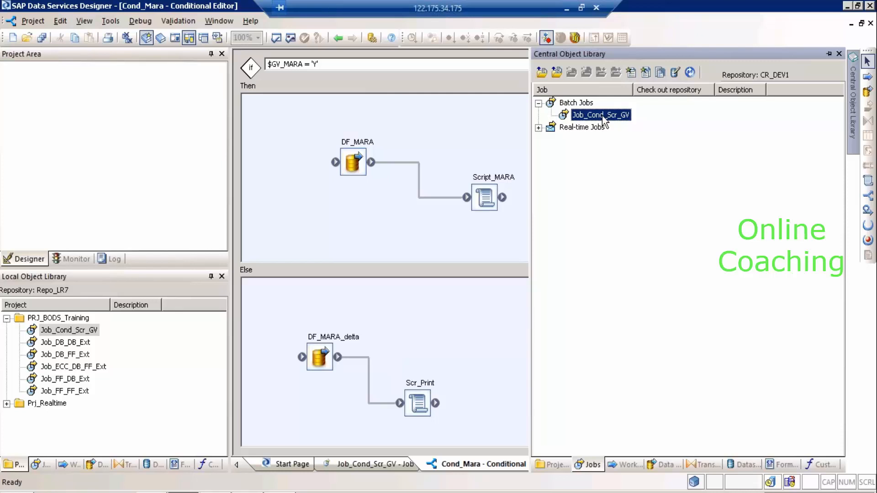
pyautogui.rightClick(605, 120)
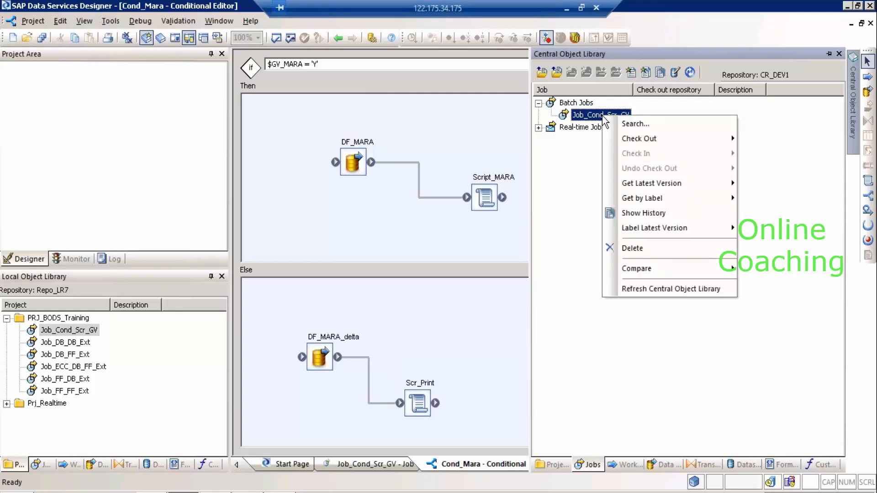
pyautogui.moveTo(665, 183)
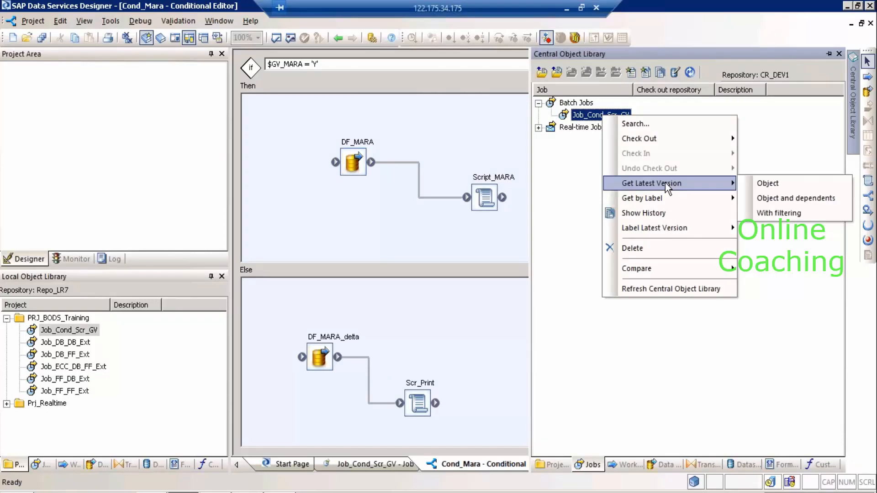
pyautogui.click(793, 200)
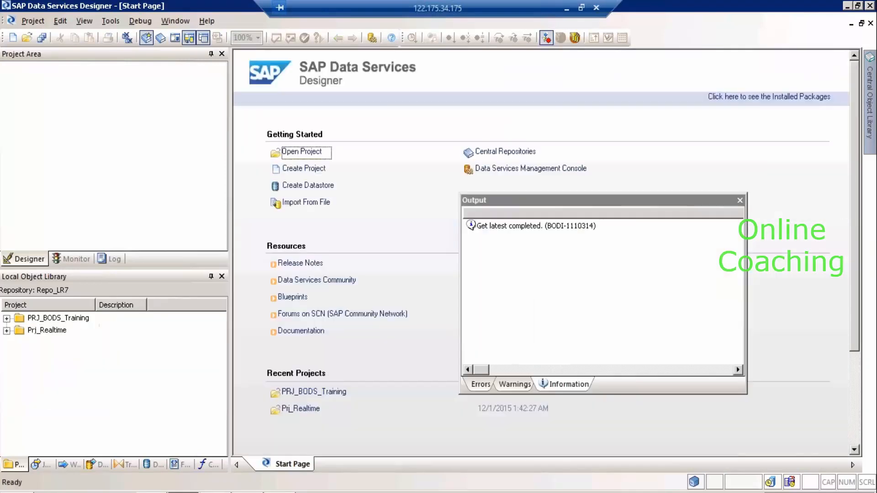
pyautogui.click(740, 200)
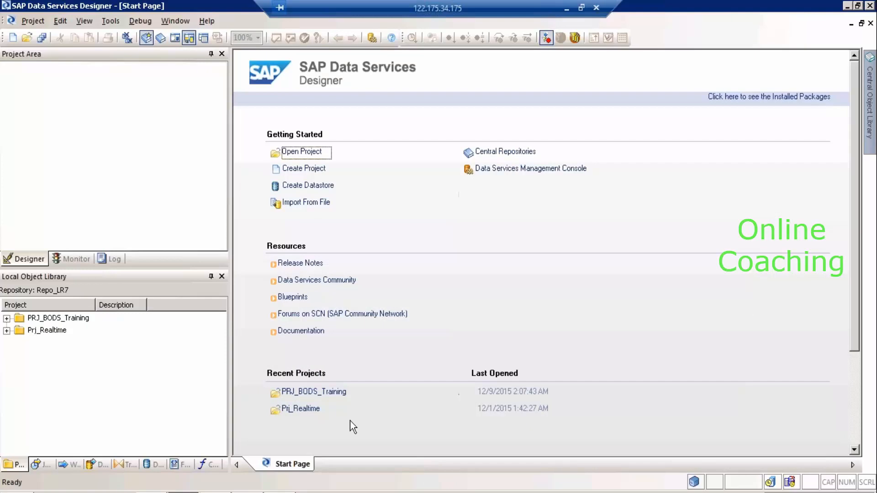
# Open Cond_Mara in Job_Cond_Scr_GV and select the restored DF_DB_DB_Ext dataflow in its Then branch.
pyautogui.doubleClick(64, 319)
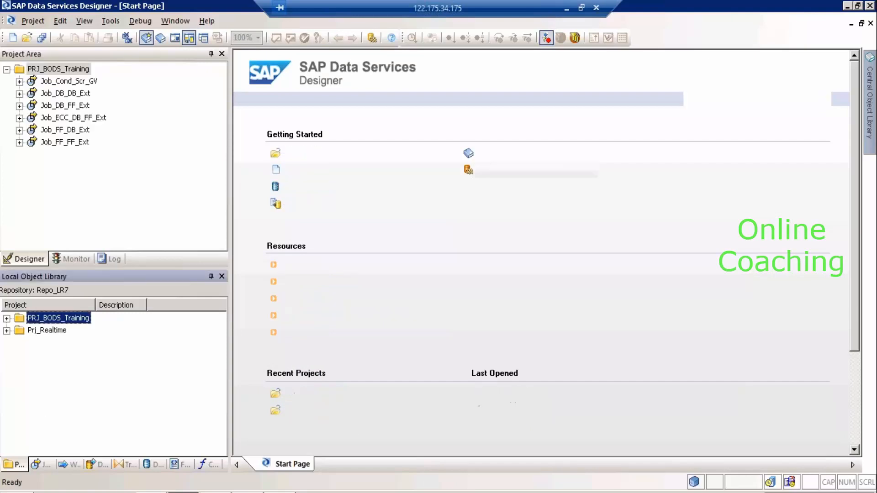
pyautogui.click(78, 81)
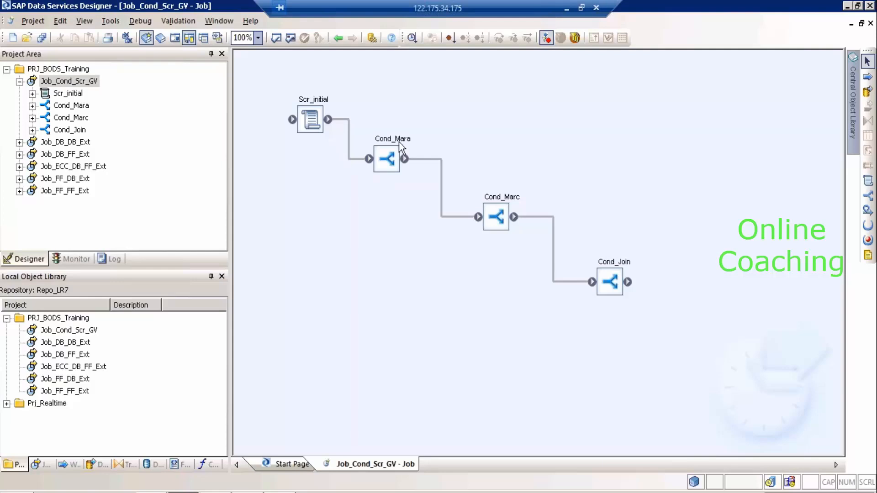
pyautogui.doubleClick(399, 145)
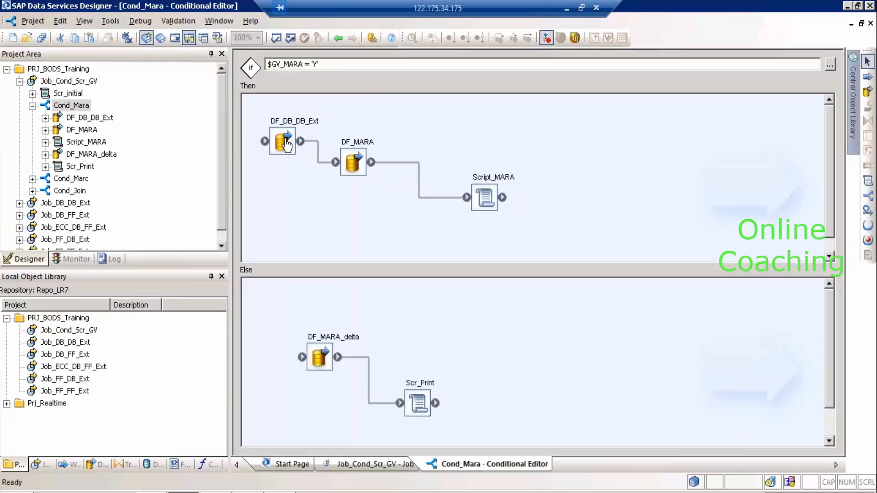
pyautogui.click(285, 142)
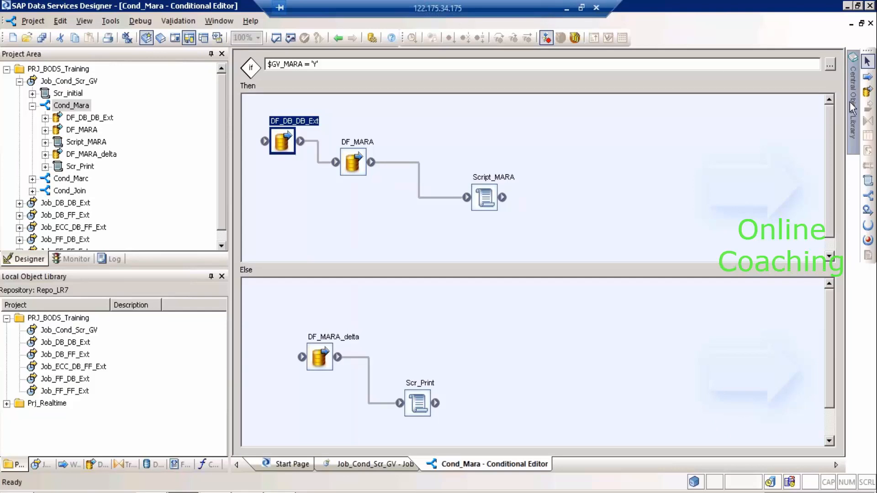
# Show Job_Cond_Scr_GV's central history, compare version comments, and select version 1 ('Aded with Dep').
pyautogui.moveTo(852, 108)
pyautogui.click(612, 116)
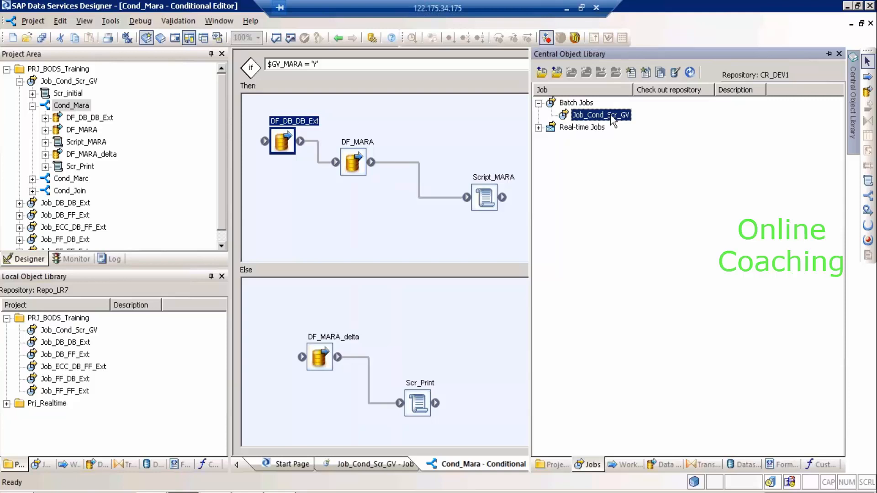
pyautogui.rightClick(612, 119)
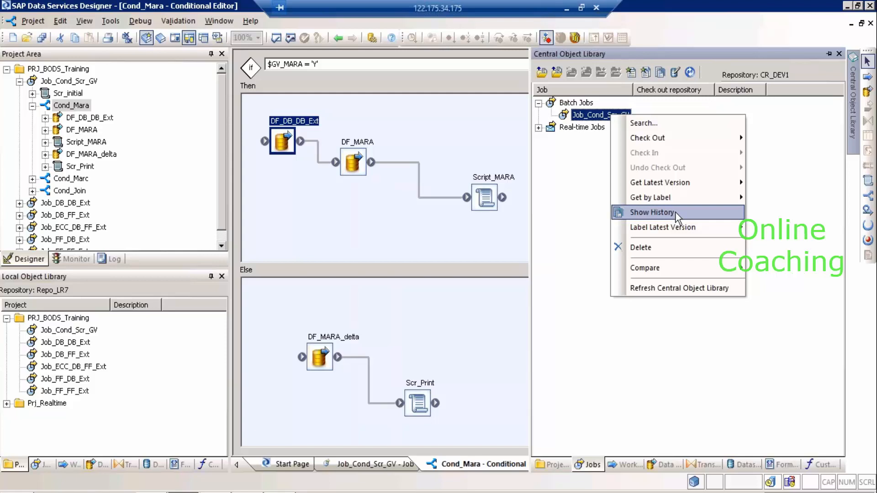
pyautogui.click(676, 212)
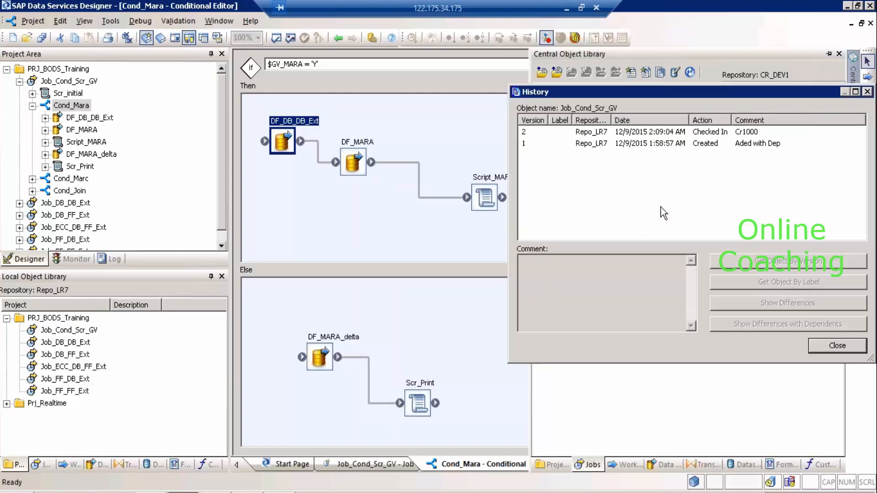
pyautogui.click(594, 148)
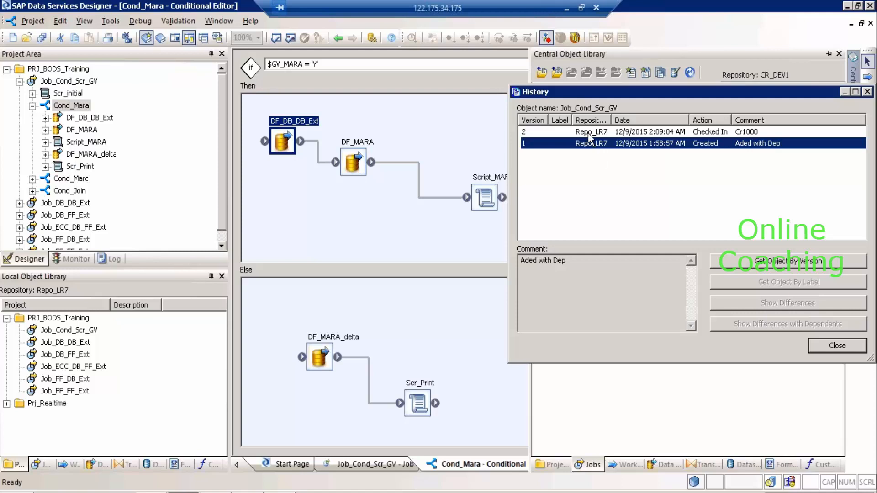
pyautogui.click(588, 132)
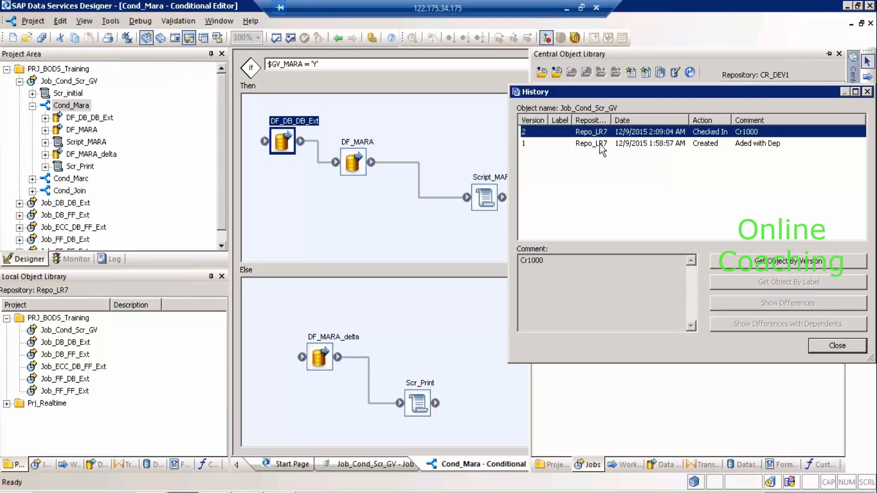
pyautogui.click(592, 147)
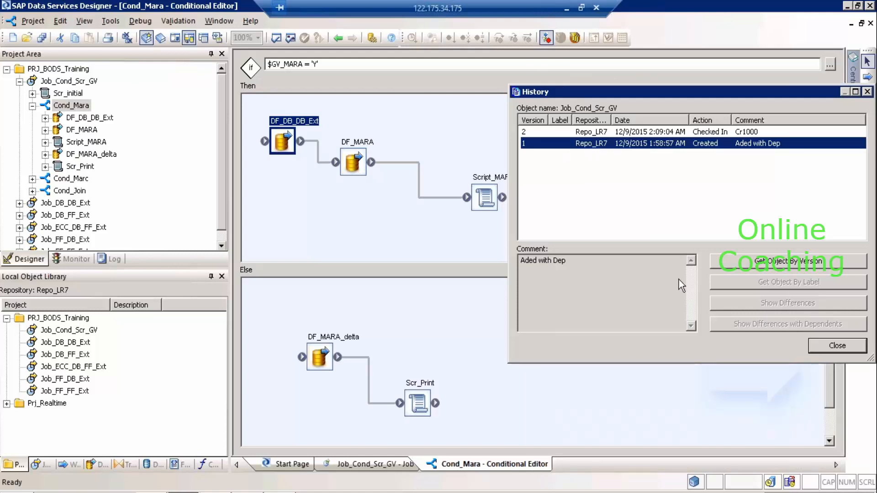
# Get version 1 of Job_Cond_Scr_GV from the central repository and close the history.
pyautogui.click(767, 270)
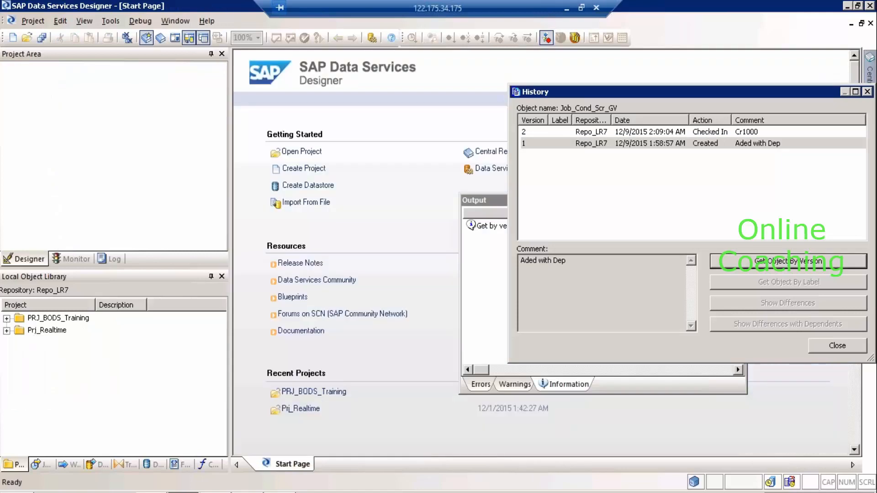
pyautogui.click(496, 264)
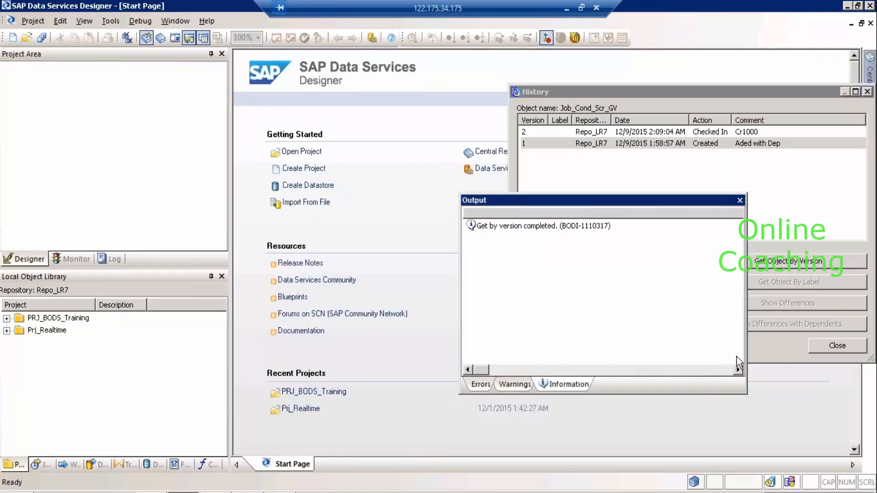
pyautogui.click(832, 343)
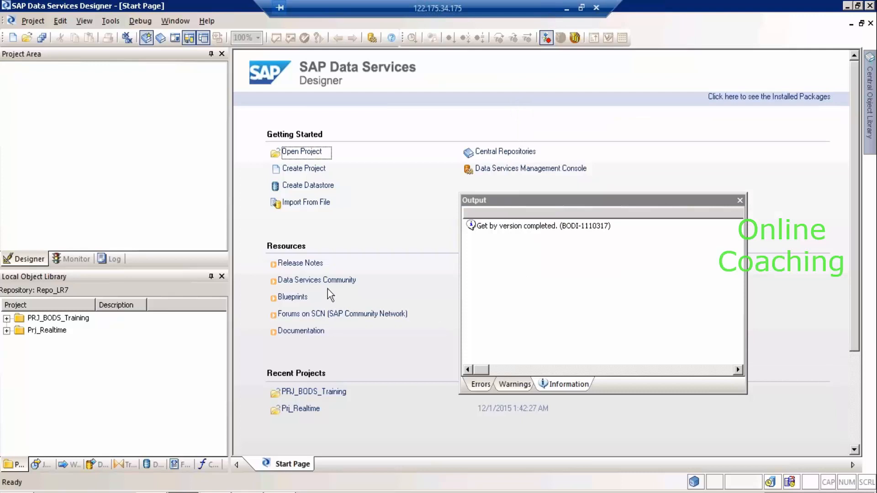
# Reopen Cond_Mara in Job_Cond_Scr_GV and dismiss the get-by-version output messages.
pyautogui.doubleClick(68, 318)
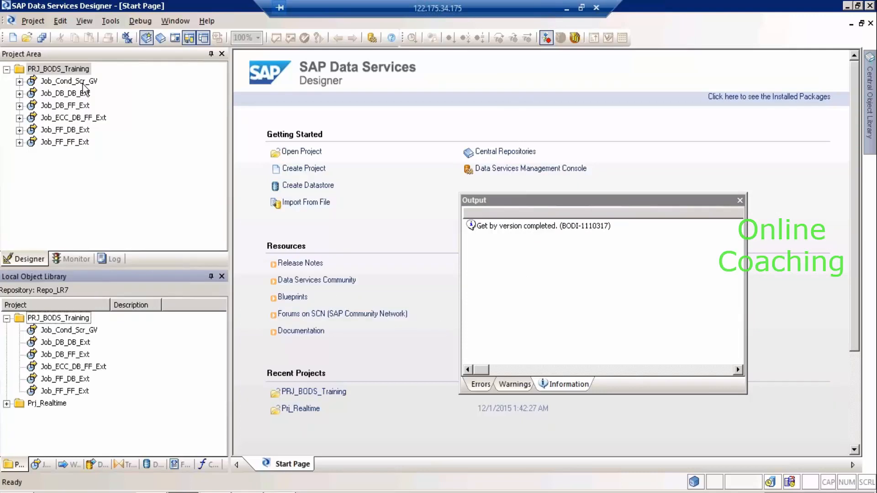
pyautogui.click(82, 82)
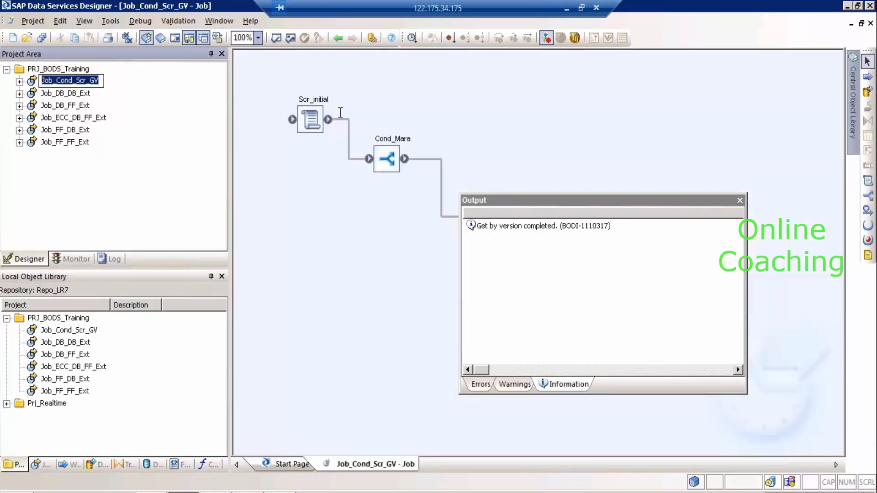
pyautogui.doubleClick(391, 146)
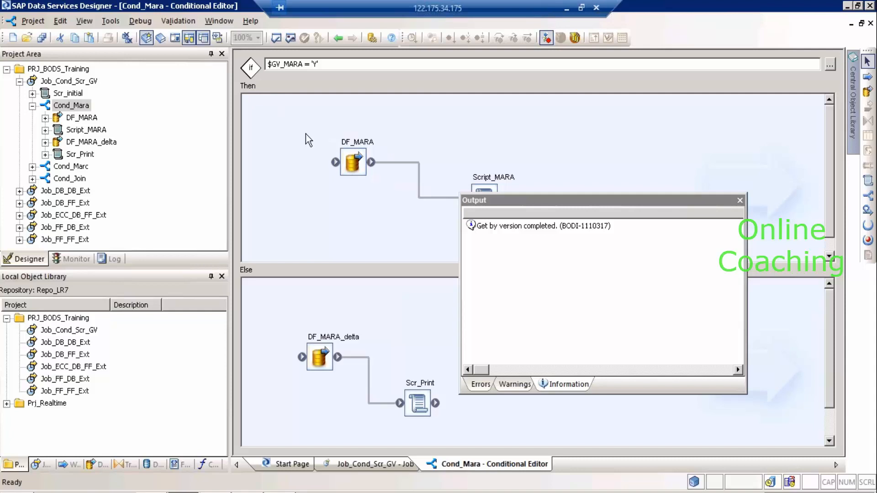
pyautogui.click(740, 201)
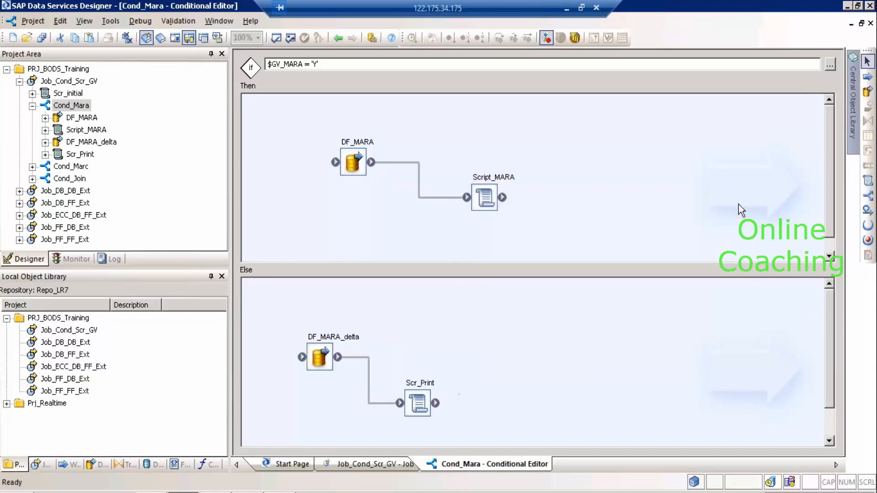
pyautogui.click(851, 103)
pyautogui.click(602, 115)
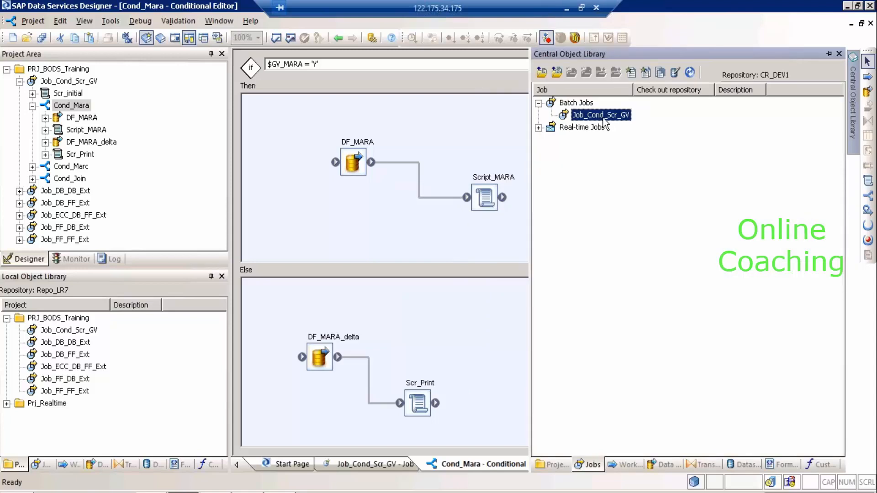
pyautogui.rightClick(603, 118)
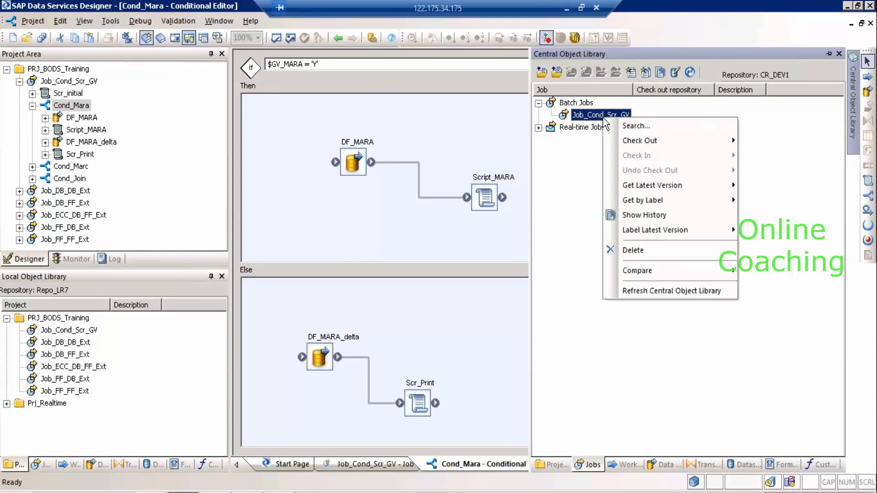
pyautogui.click(675, 215)
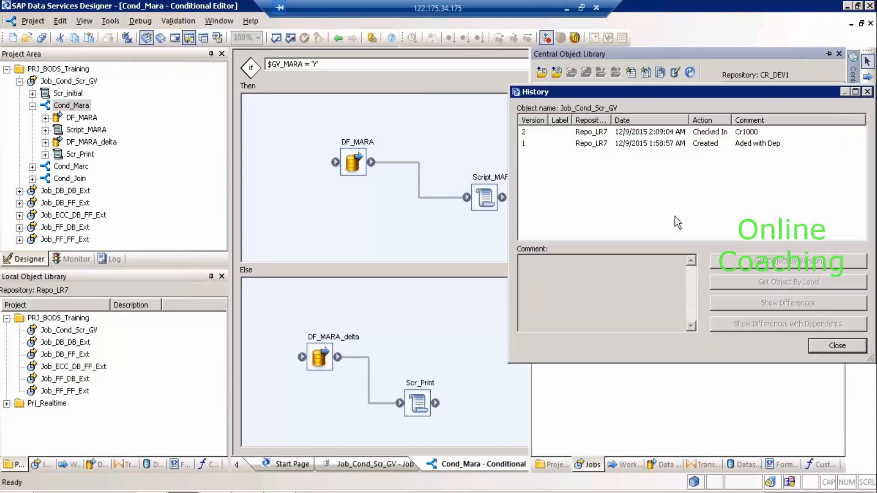
pyautogui.click(539, 143)
pyautogui.click(526, 133)
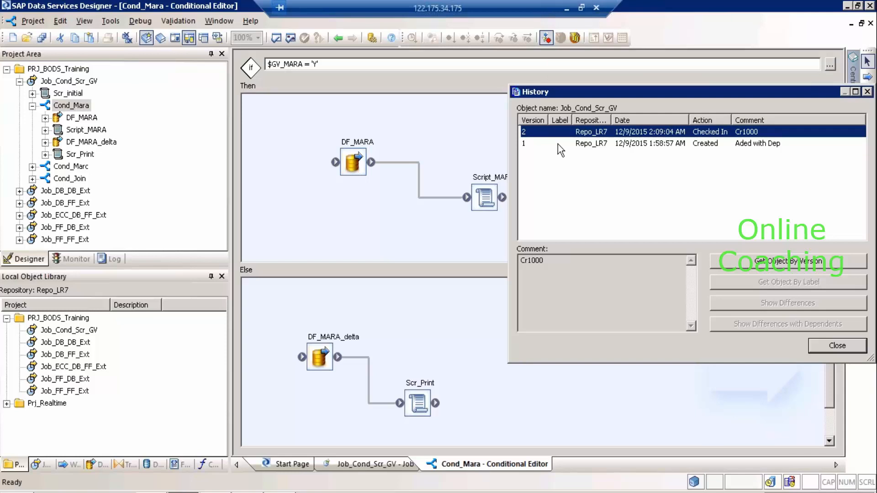
pyautogui.click(842, 346)
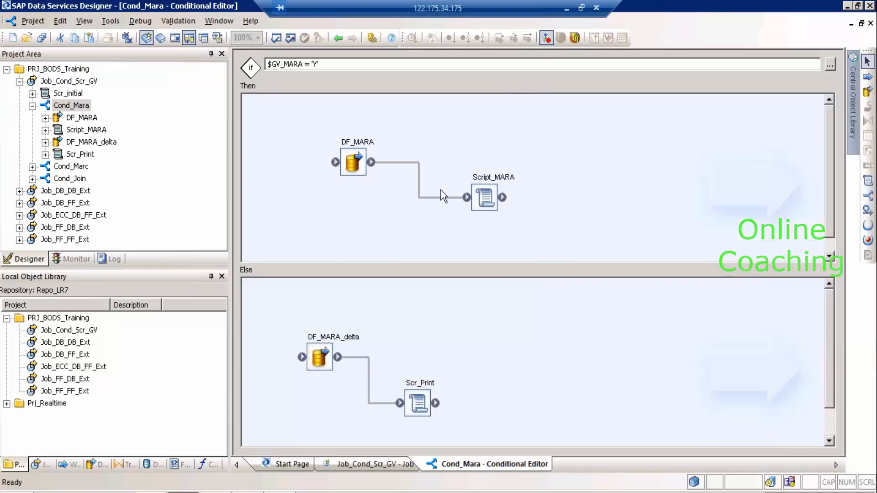
pyautogui.click(161, 38)
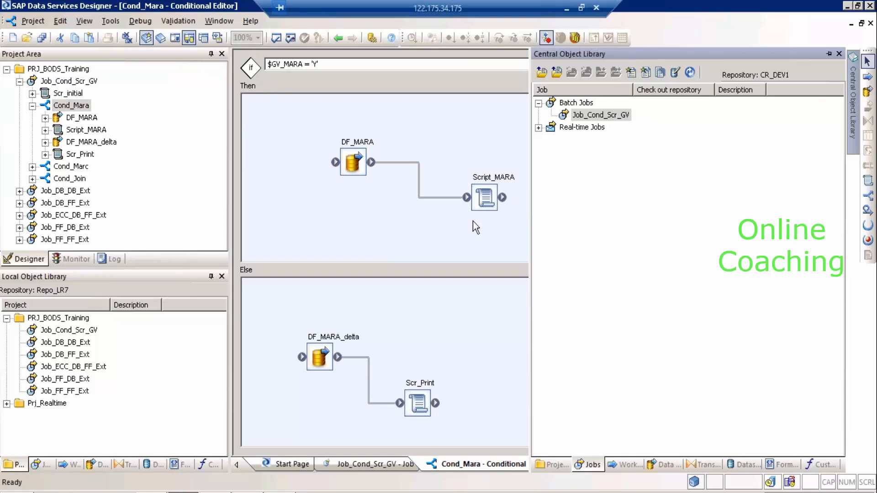
pyautogui.rightClick(82, 368)
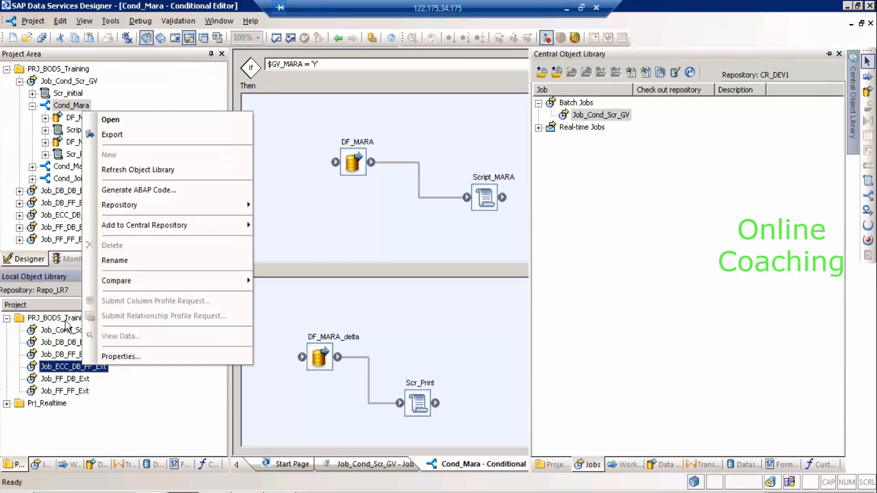
pyautogui.moveTo(141, 223)
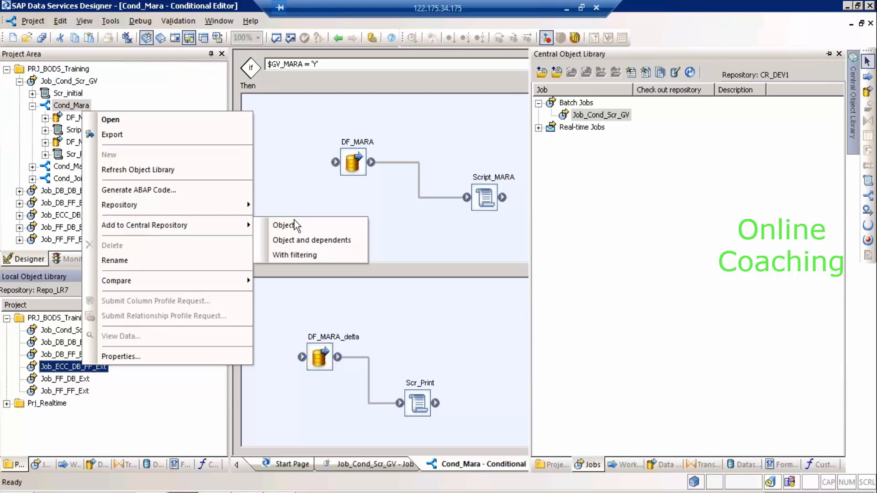
pyautogui.click(433, 230)
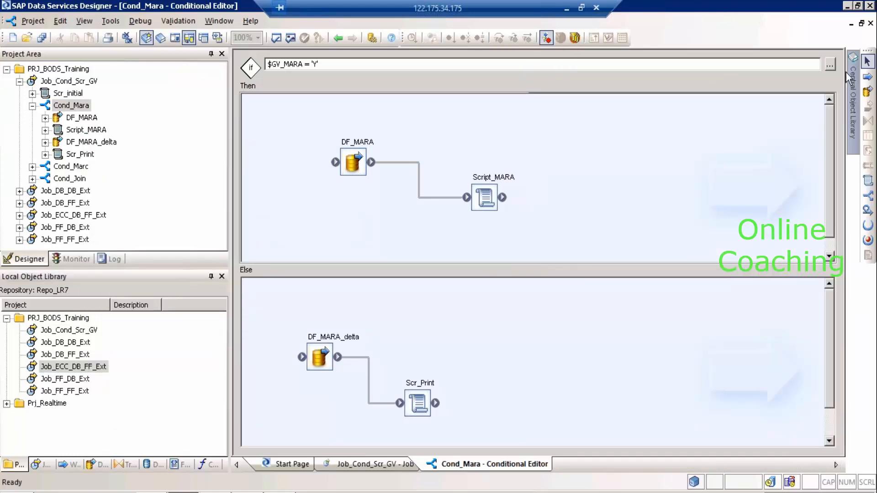
pyautogui.moveTo(852, 92)
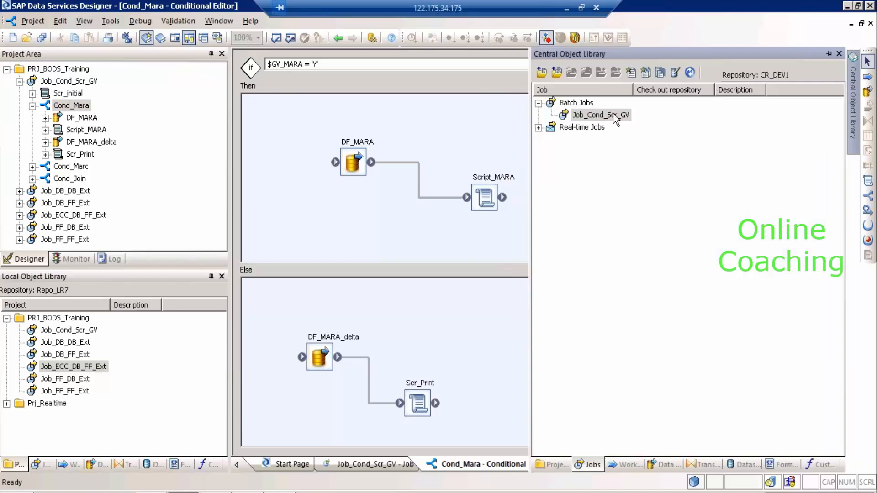
pyautogui.rightClick(616, 119)
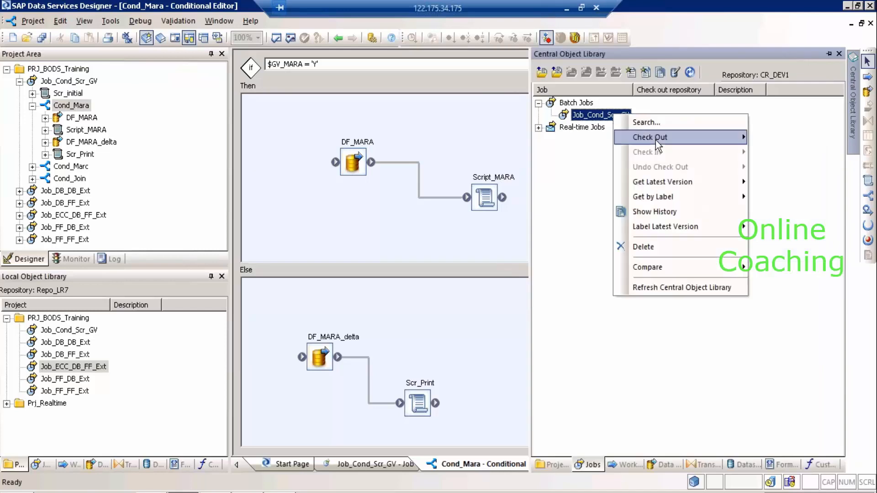
pyautogui.moveTo(656, 141)
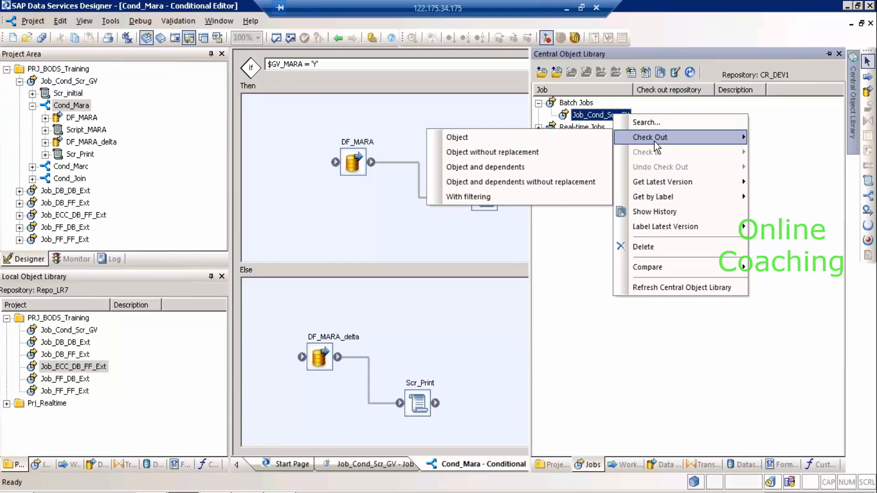
pyautogui.click(341, 259)
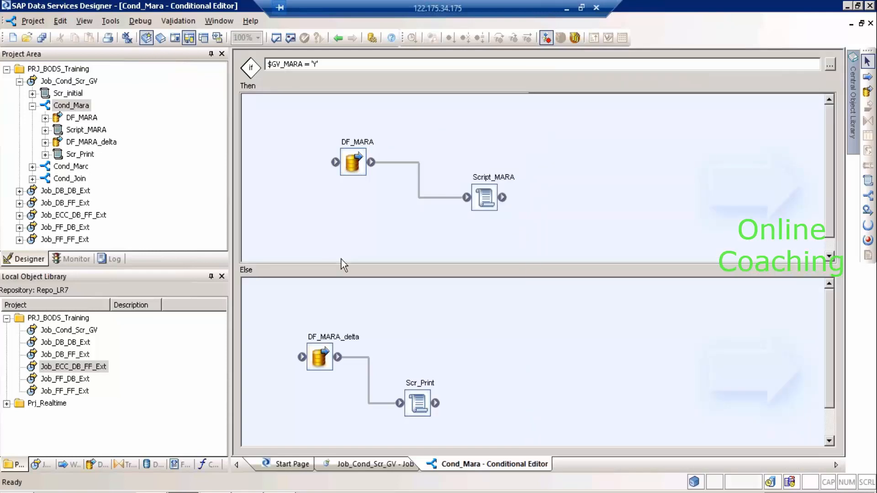
# Bring the Notepad notes forward, review cells T25, T26, M25 and M20 in Excel, then return to the remote desktop.
pyautogui.click(279, 492)
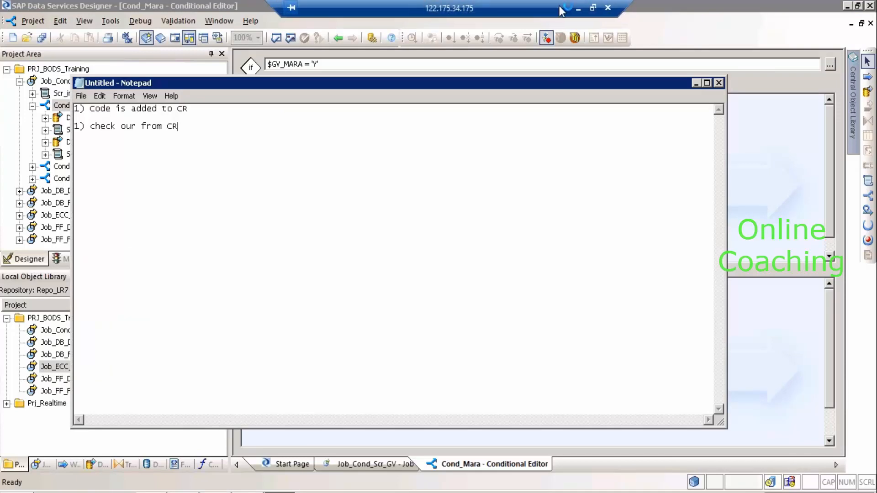
pyautogui.click(578, 8)
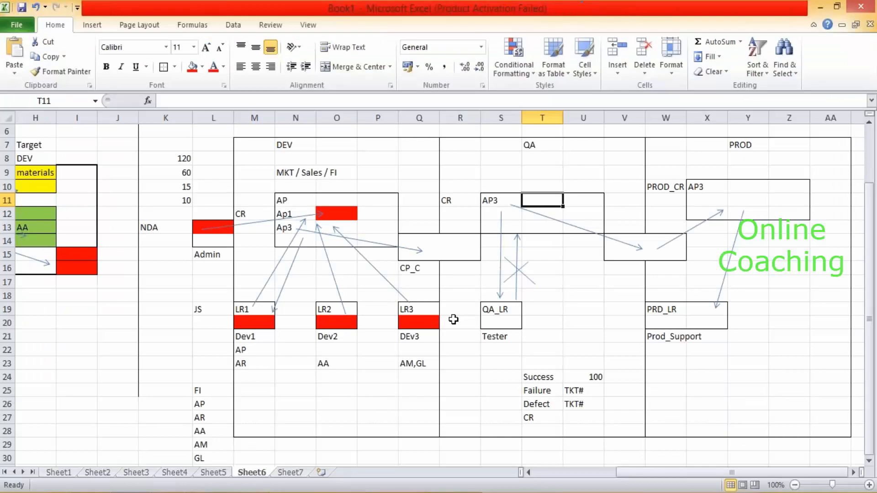
pyautogui.click(550, 394)
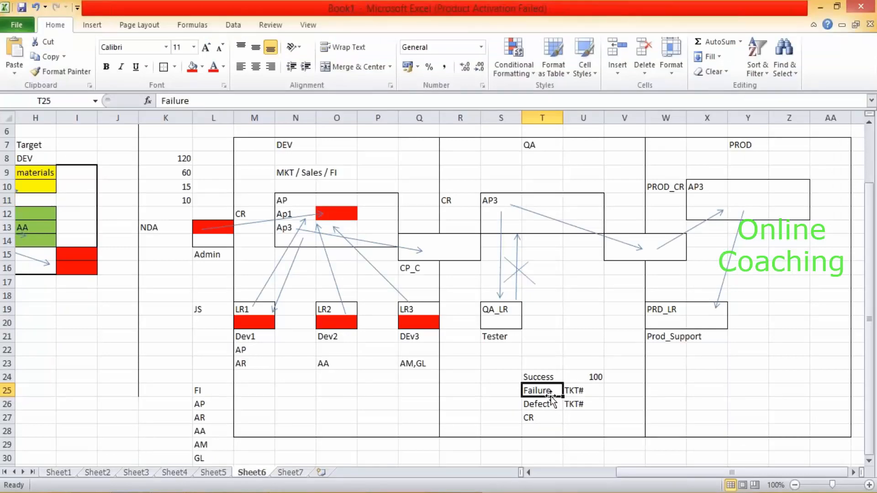
pyautogui.click(551, 403)
pyautogui.click(259, 384)
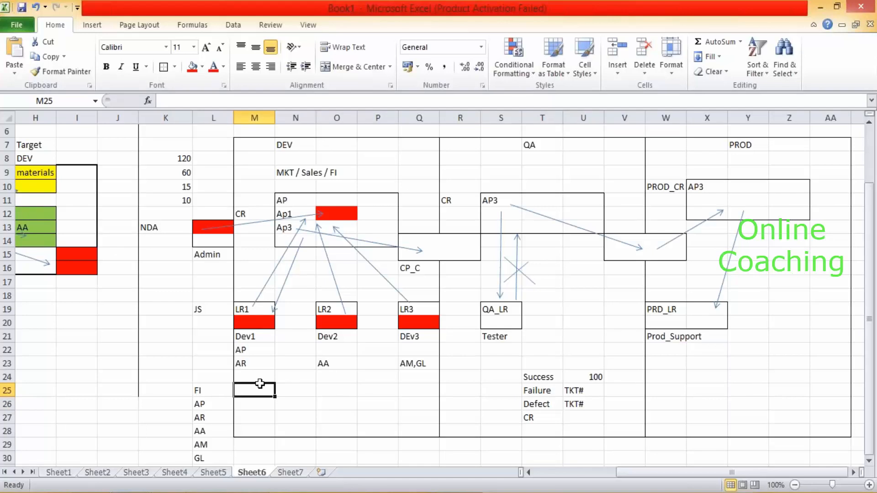
pyautogui.click(258, 328)
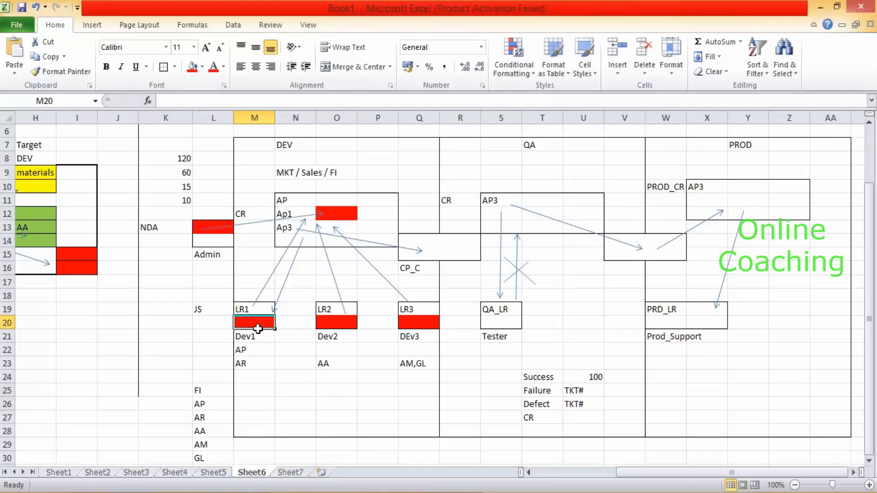
pyautogui.click(204, 492)
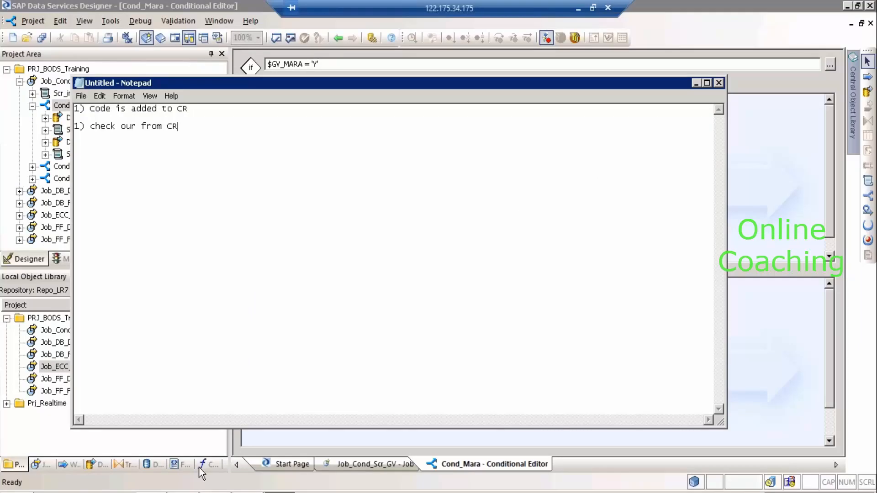
# In DF_MARA, drag MARA's AENAM column into the QT_Ext query's output schema.
pyautogui.click(183, 492)
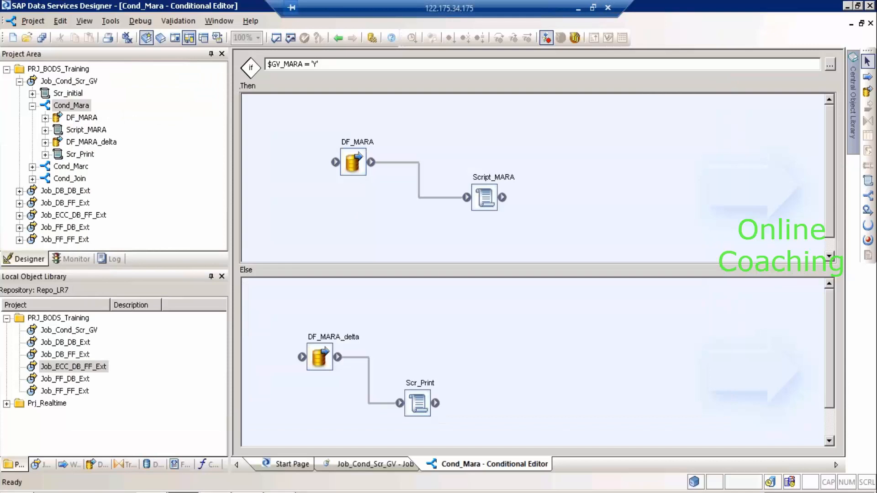
pyautogui.doubleClick(365, 142)
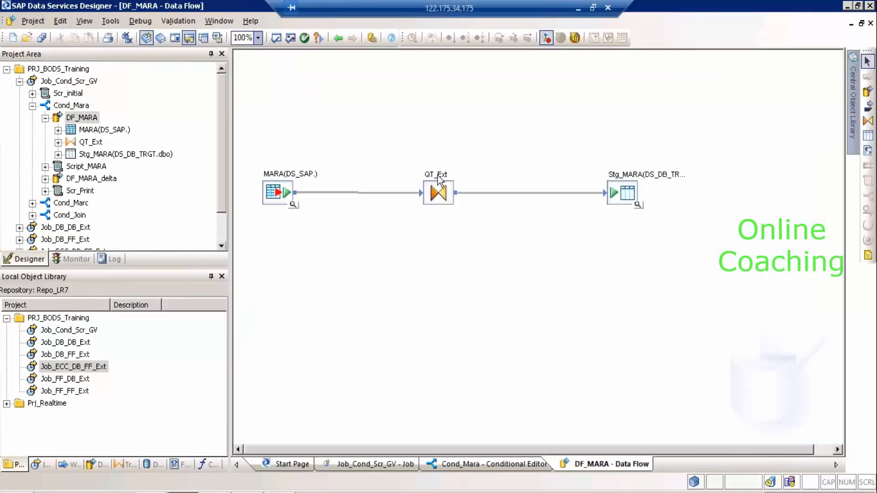
pyautogui.doubleClick(438, 179)
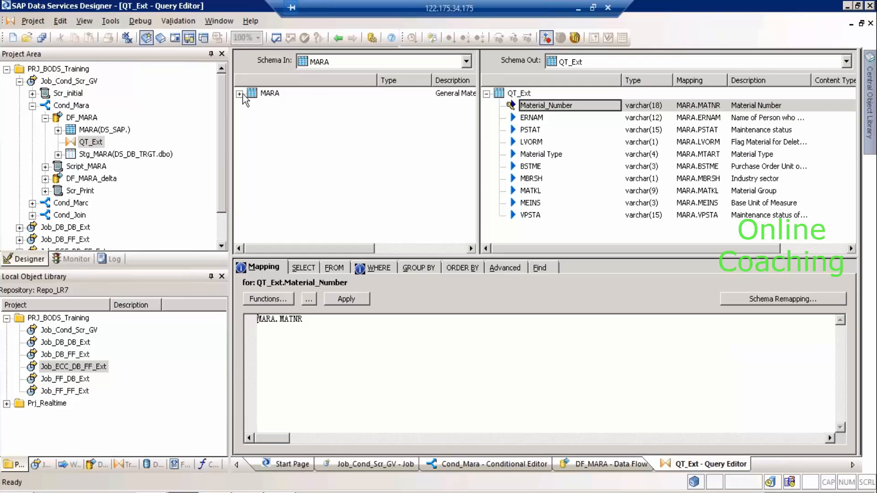
pyautogui.click(239, 94)
pyautogui.click(284, 167)
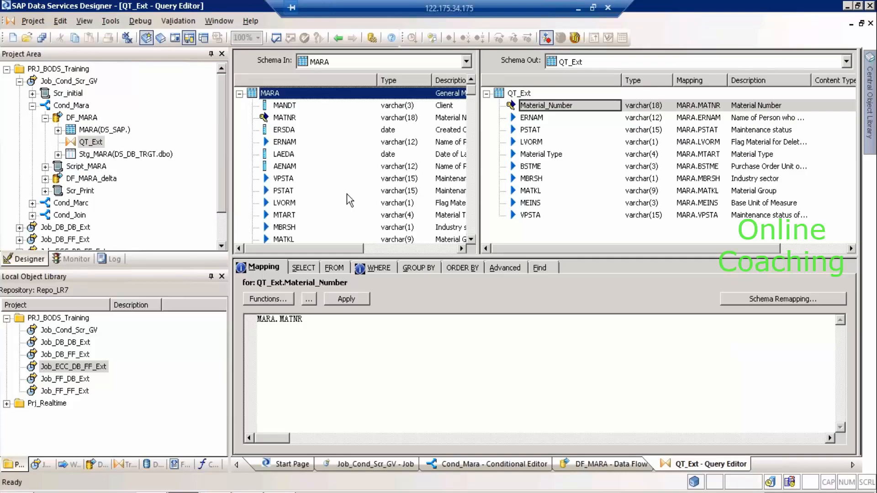
pyautogui.moveTo(504, 239); pyautogui.dragTo(504, 232)
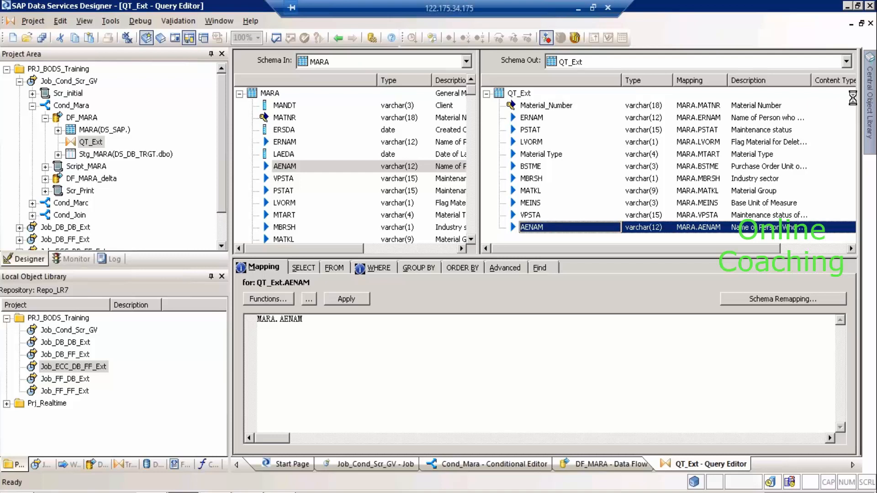
pyautogui.click(869, 98)
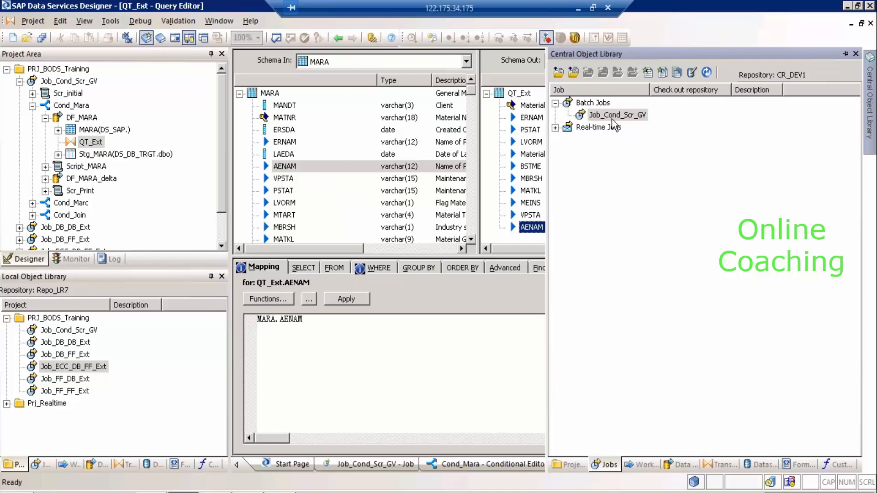
# Hide the Central Object Library and switch to the local Excel Sheet6 repository diagram.
pyautogui.click(293, 167)
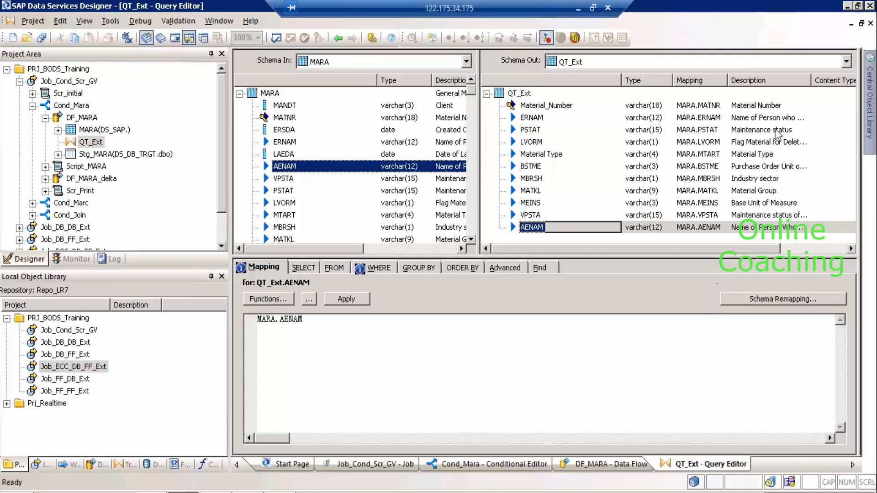
pyautogui.click(577, 8)
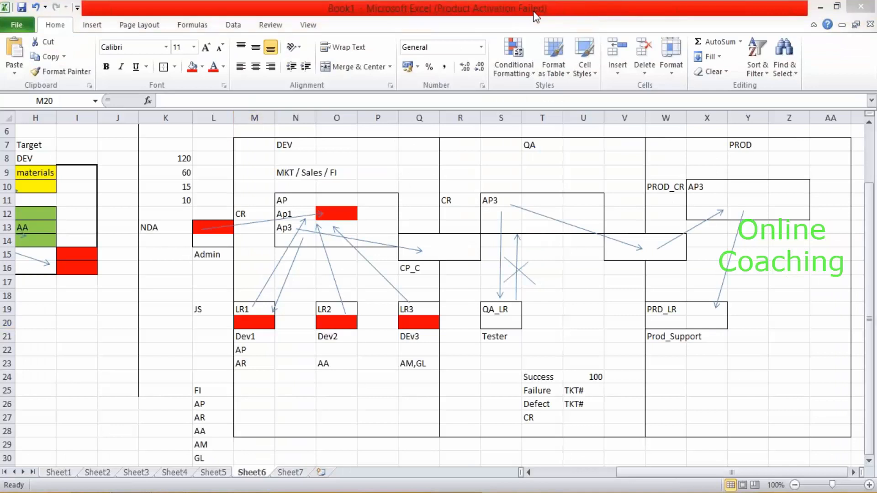